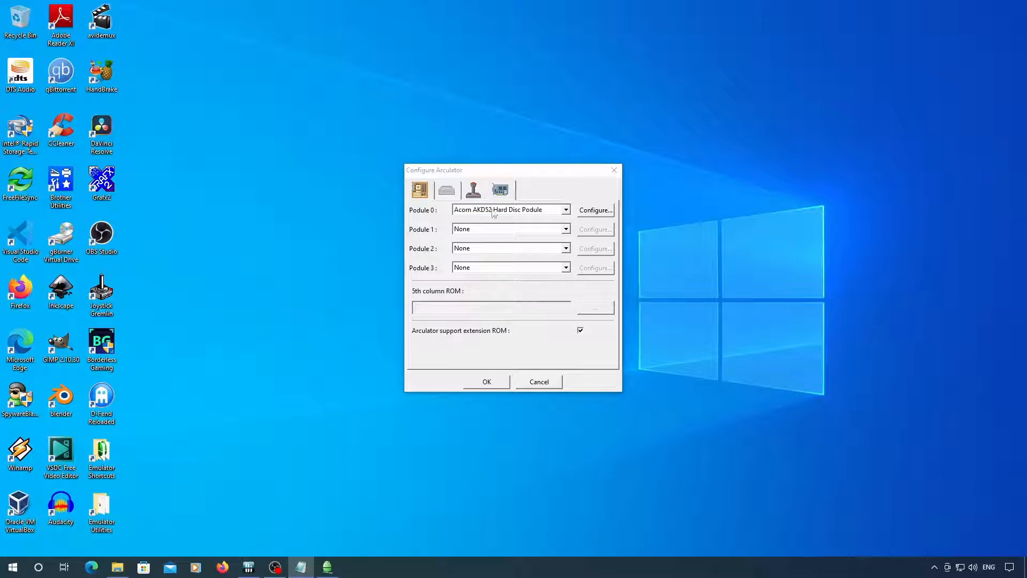
- Create a new 64 MB hard disc image for drive 4 of Podule 0 with 1024 cylinders, 8 heads and 32 sectors
click(576, 210)
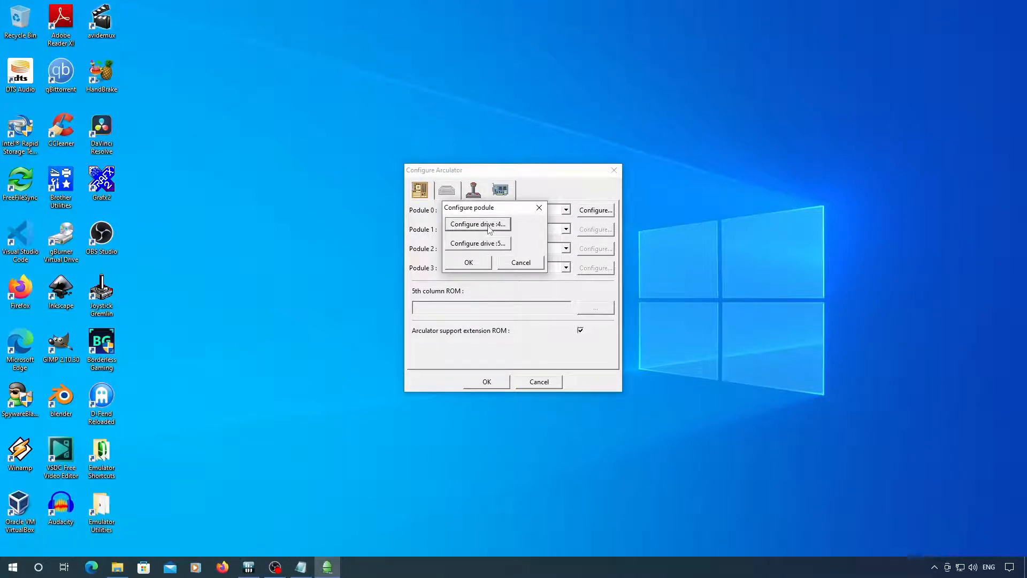
click(488, 225)
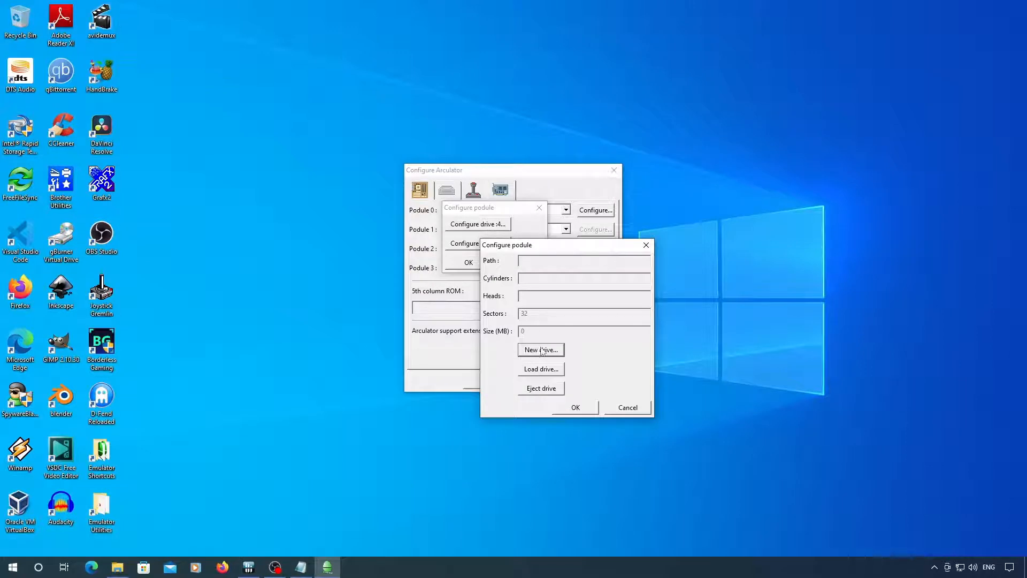
click(540, 350)
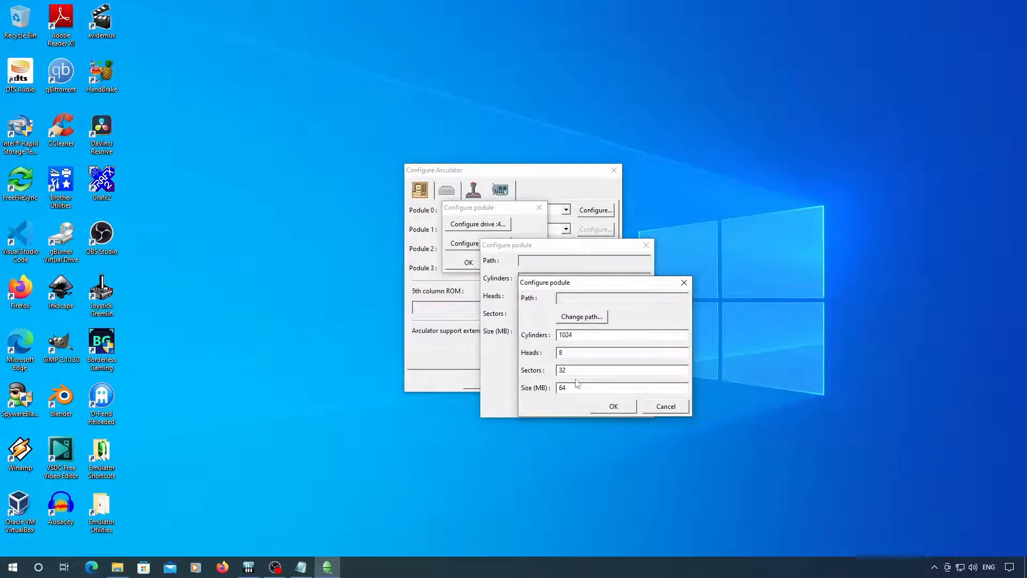
click(580, 317)
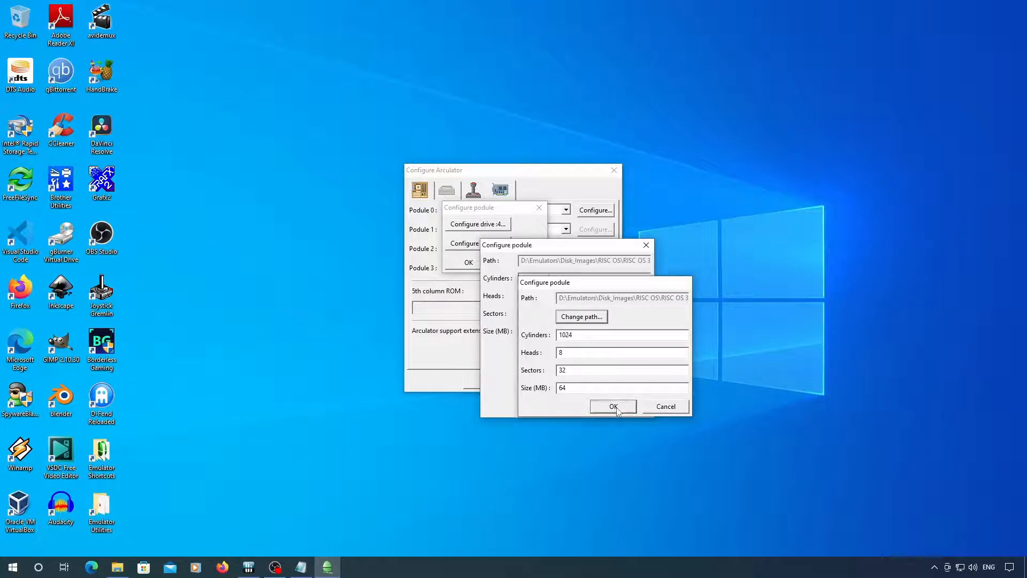
click(613, 406)
click(588, 408)
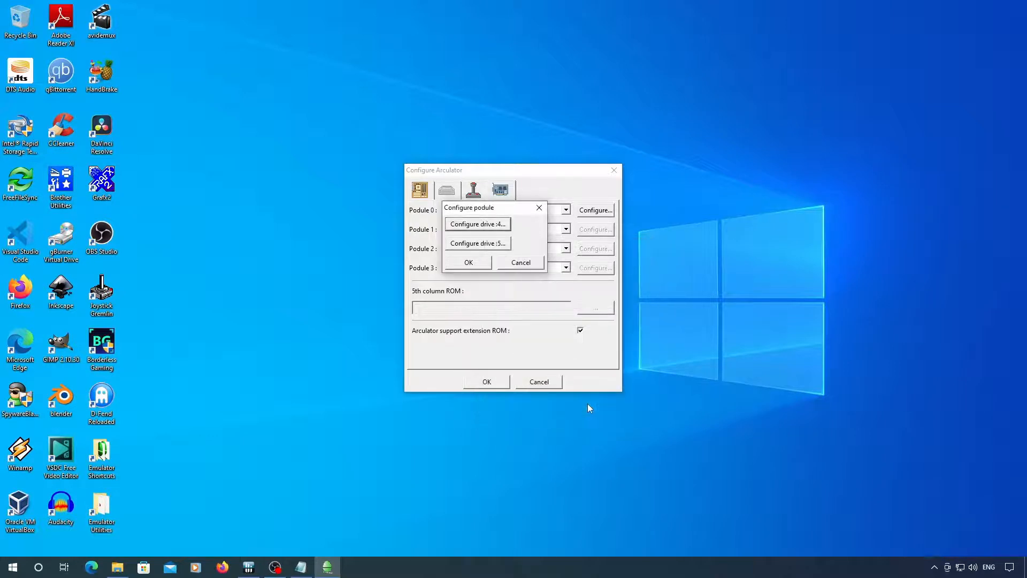
- Create a matching 64 MB hard disc image for drive 5 with 1024 cylinders, 8 heads and 32 sectors, and save the machine configuration
click(498, 246)
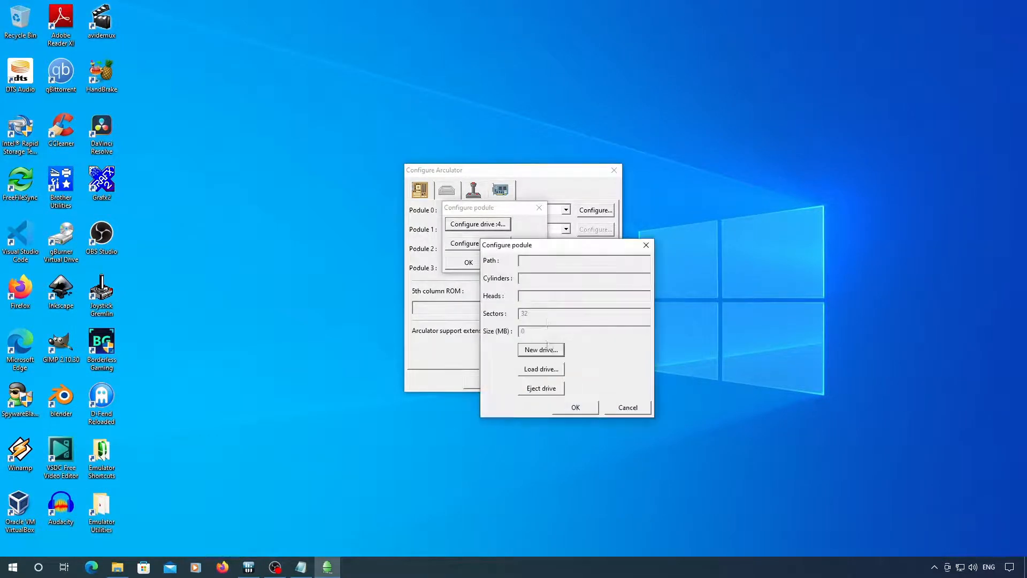
click(538, 348)
click(589, 386)
text(4)
click(580, 317)
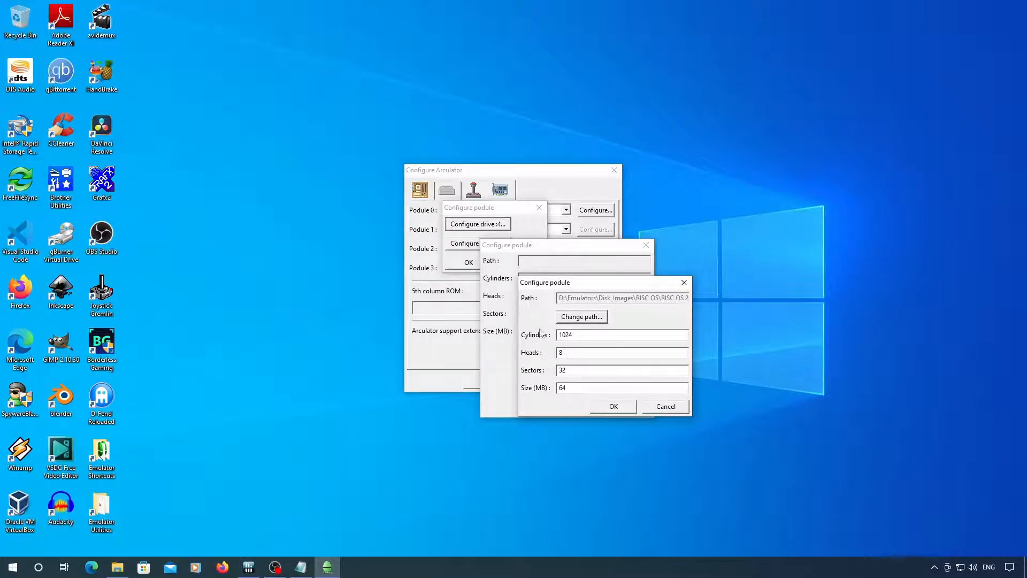
click(614, 406)
click(590, 404)
click(488, 266)
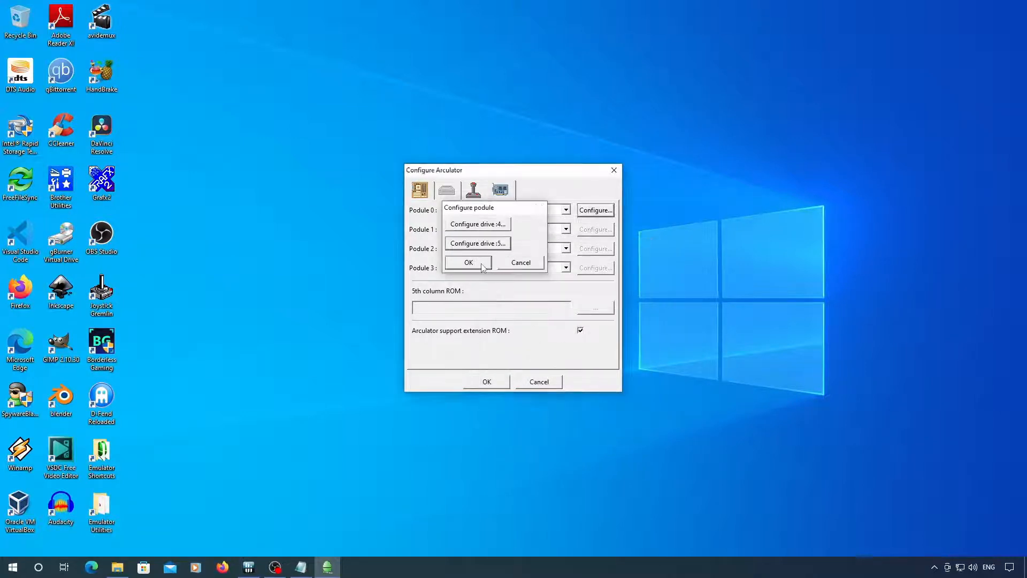
click(488, 381)
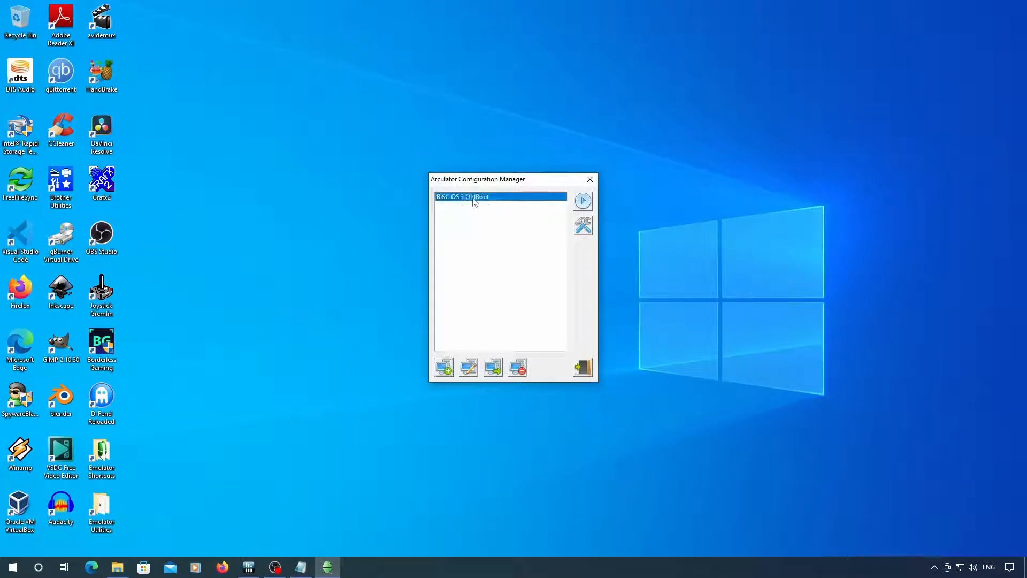
- Start the RISC OS 3 machine and set it to two hard discs with the command "co. harddiscs 2"
click(583, 201)
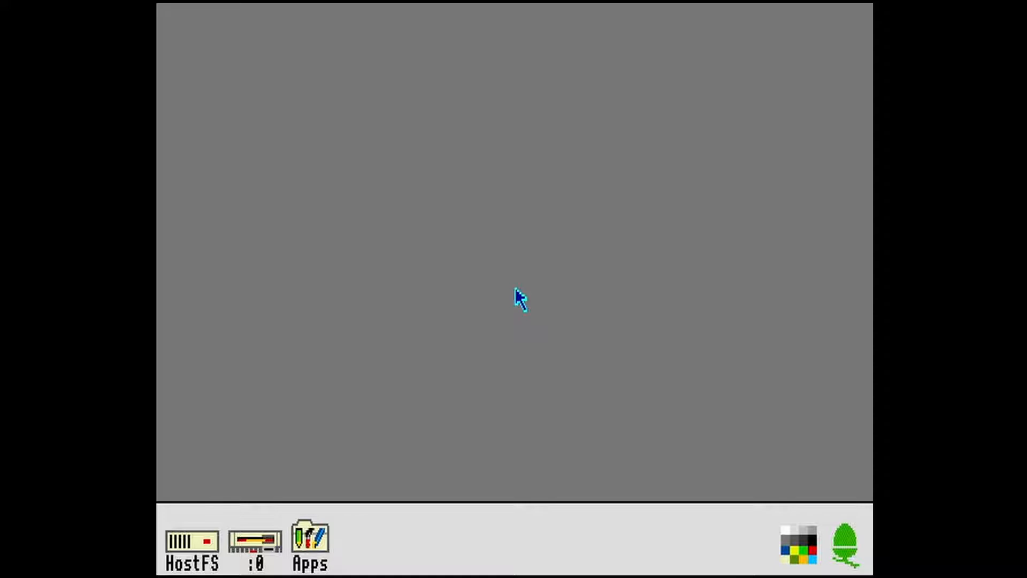
key(F12)
text(co)
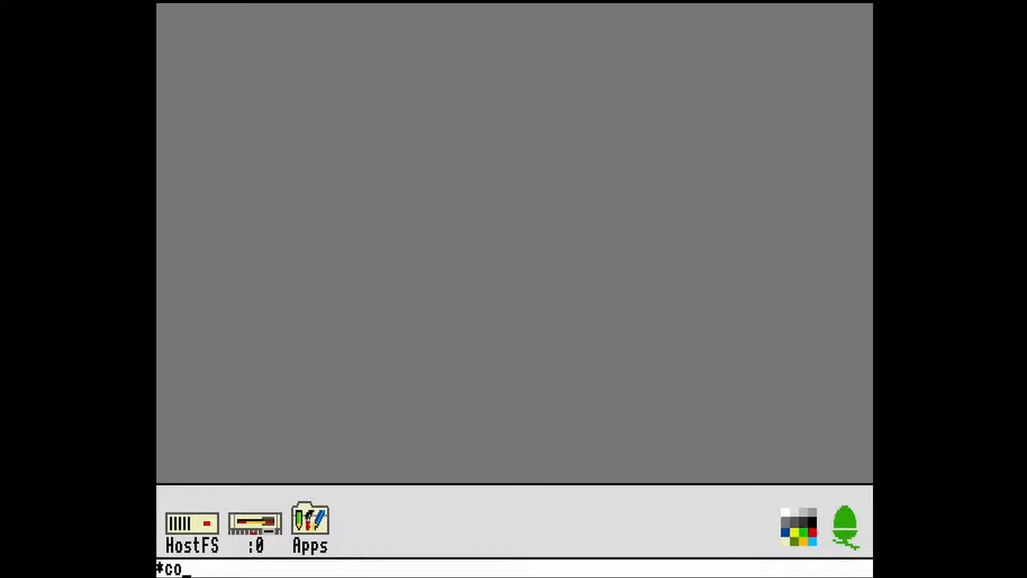
text(. harddiscs)
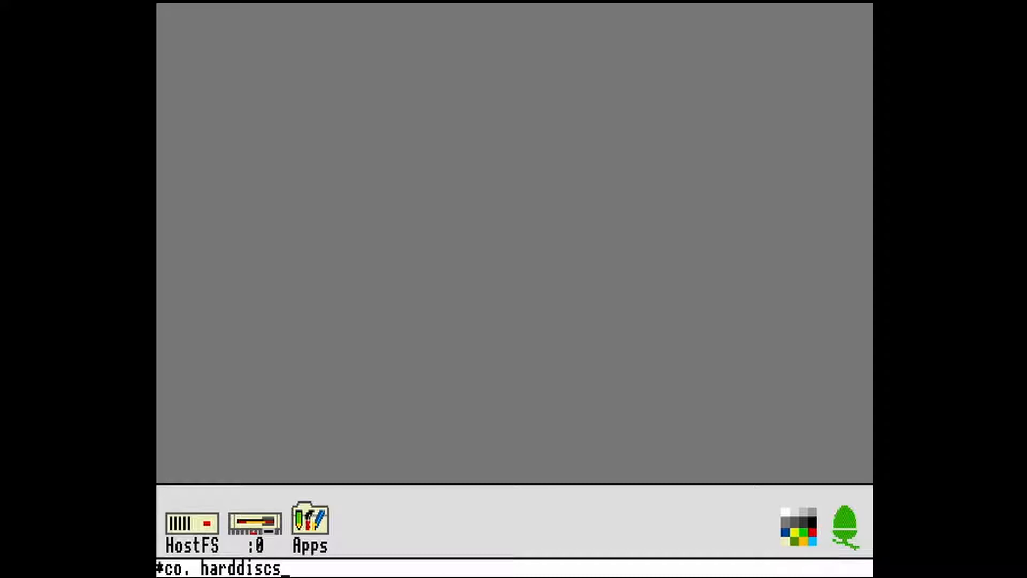
text( 2)
key(Return)
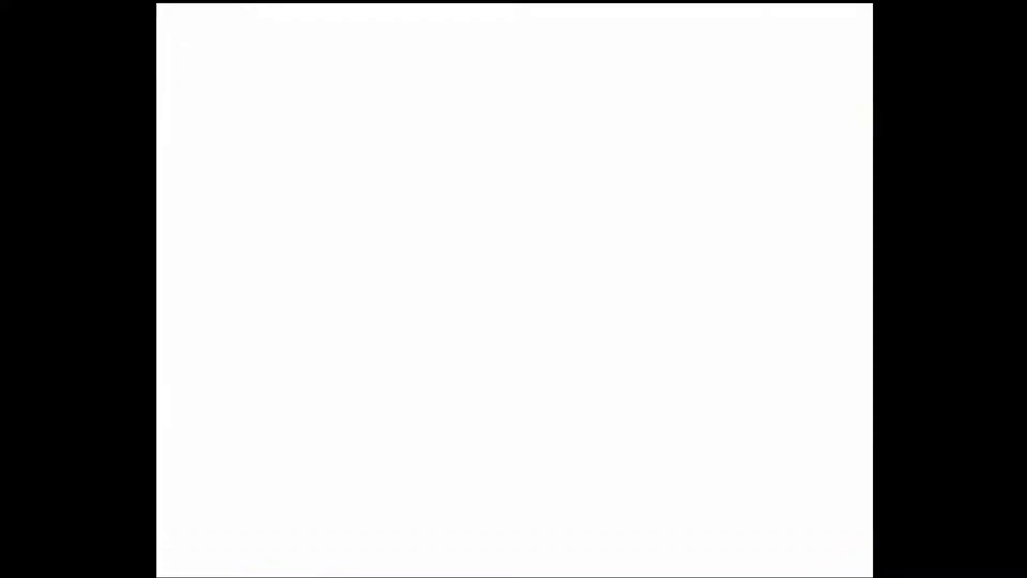
- Load the Install_31 disc image into floppy drive 0 and hard reset the emulated machine
click(218, 3)
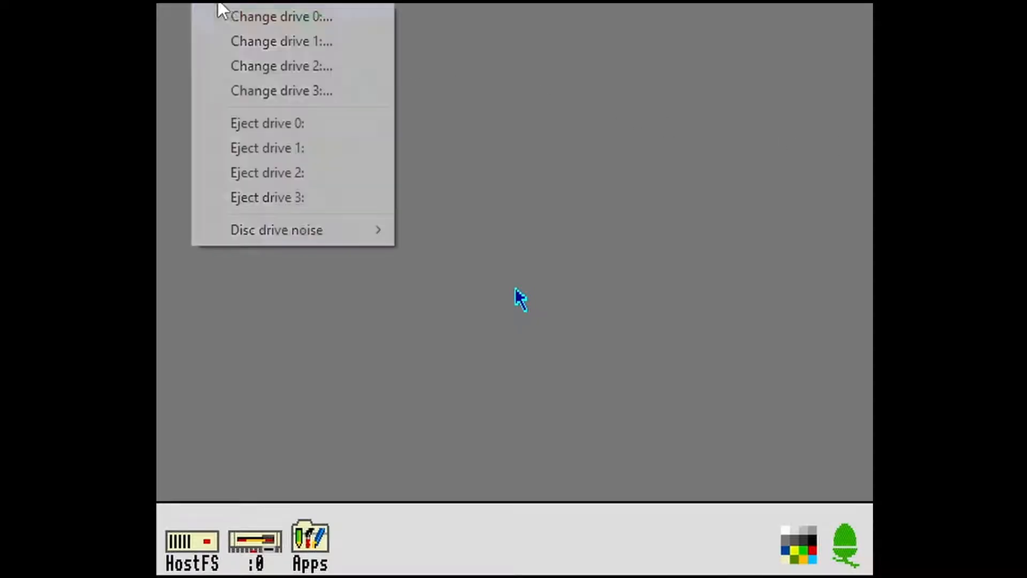
click(227, 16)
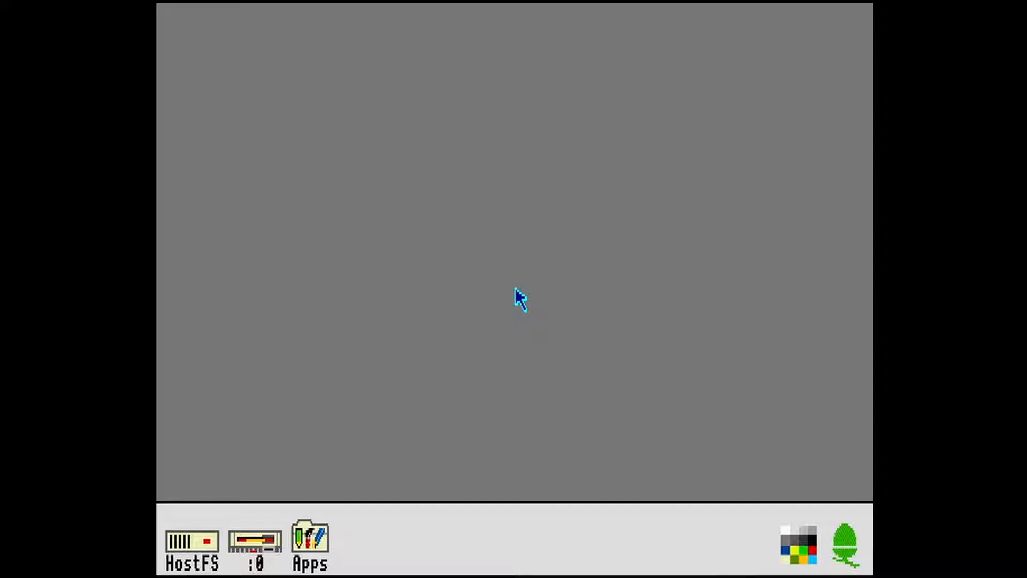
click(184, 4)
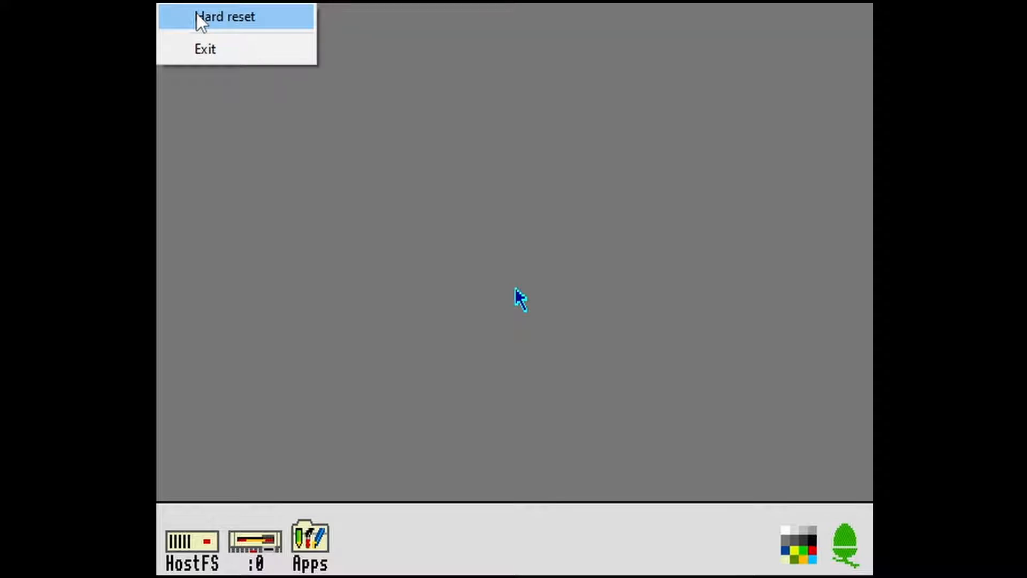
click(196, 13)
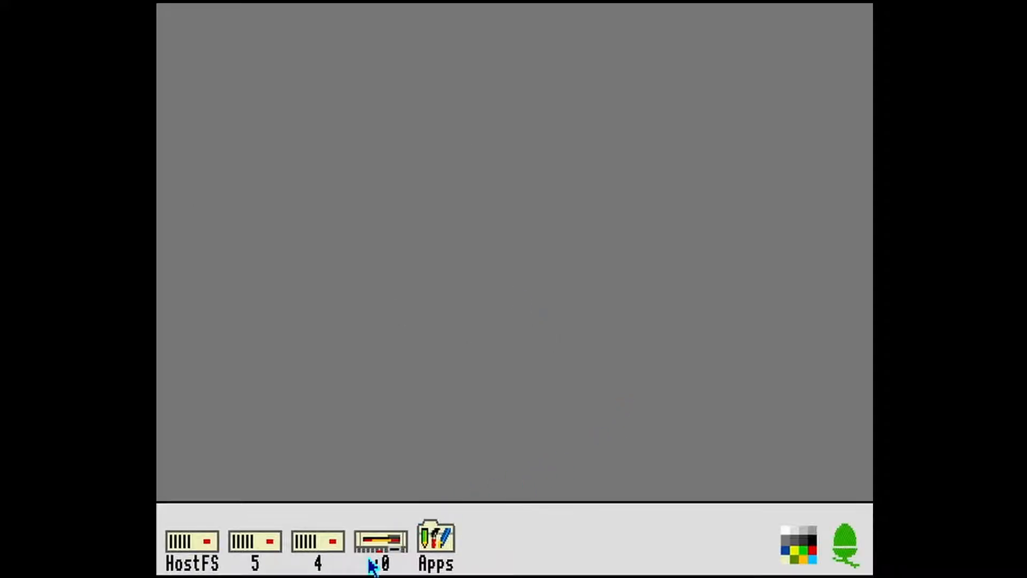
- Run !HForm from the floppy disc in drive 0, selecting drive 4 and hard disc make 4 (OTHER)
click(388, 544)
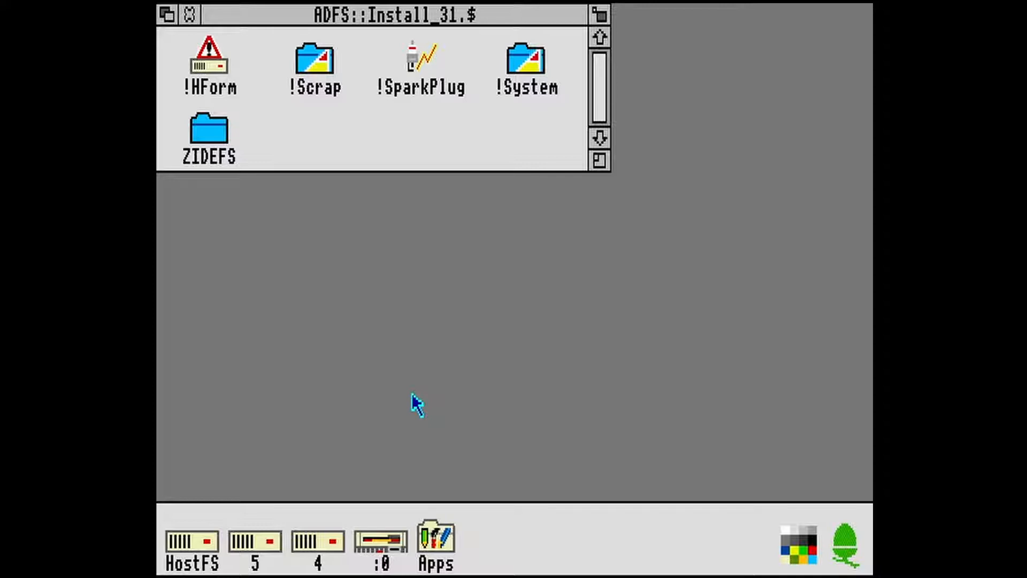
double_click(210, 59)
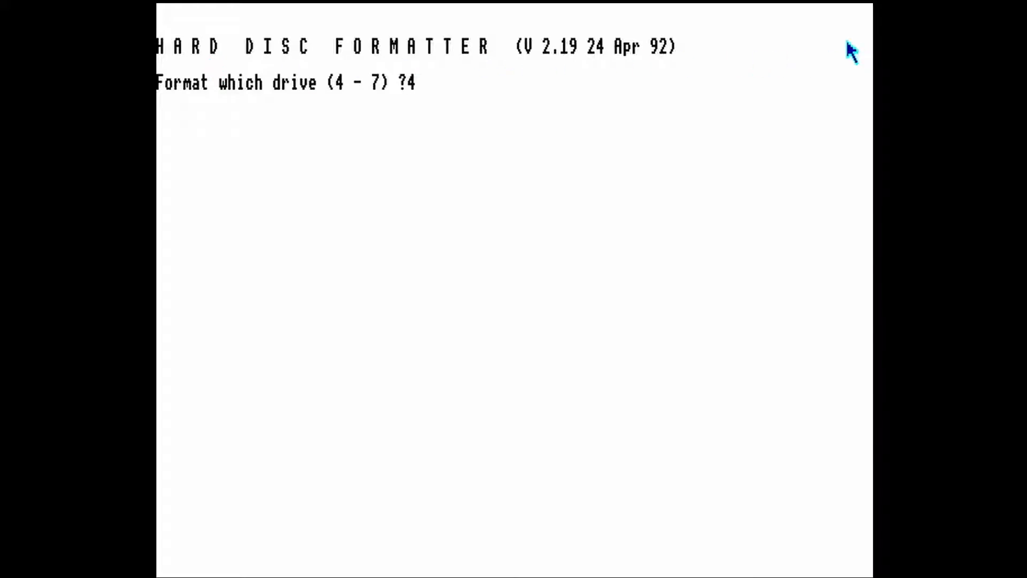
key(Return)
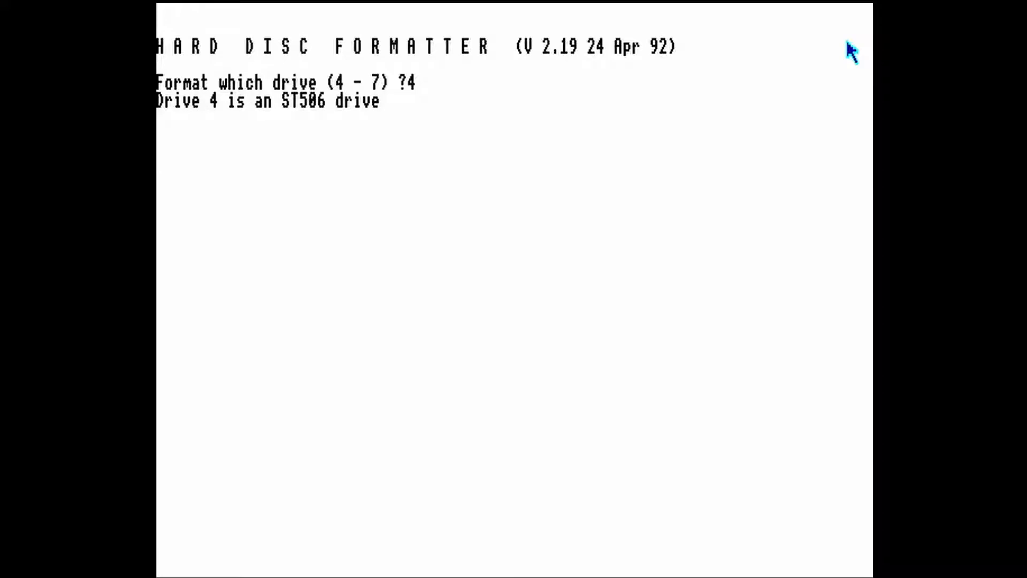
text(4)
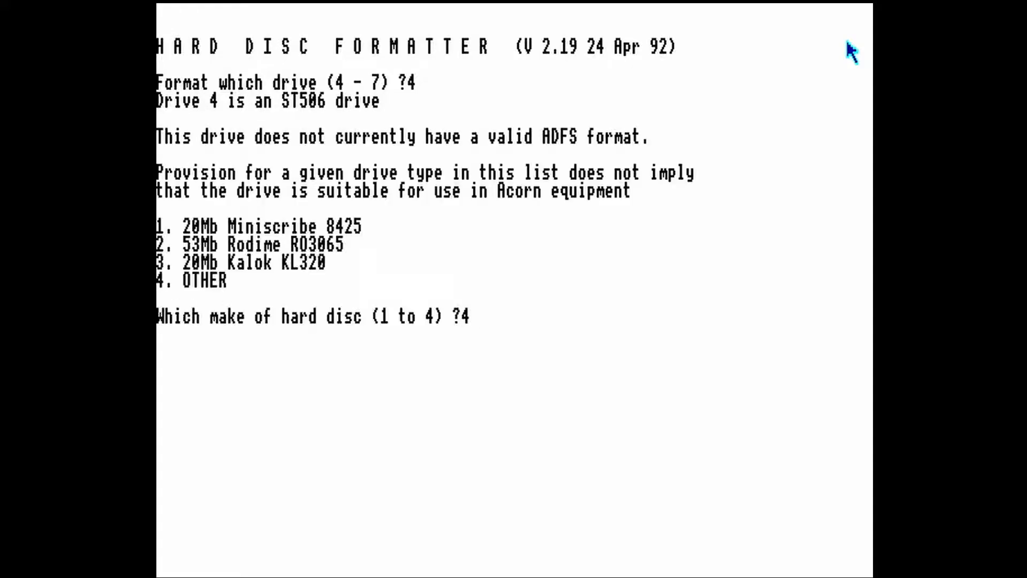
key(Return)
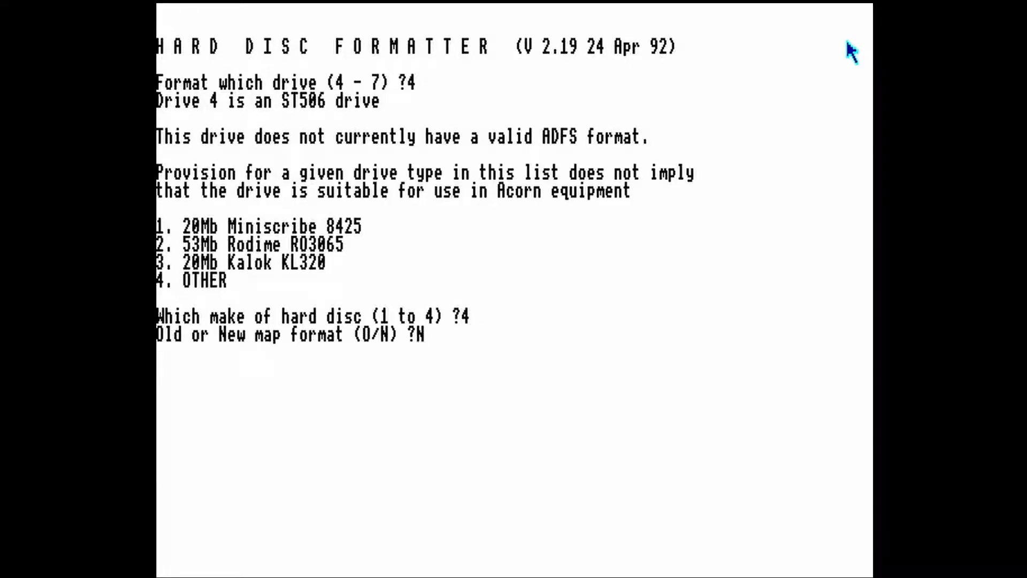
- Define drive 4 as new map format with 32 sectors per track, 8 heads and 1024 cylinders, accepting the default remaining cylinder values
key(Return)
key(Return)
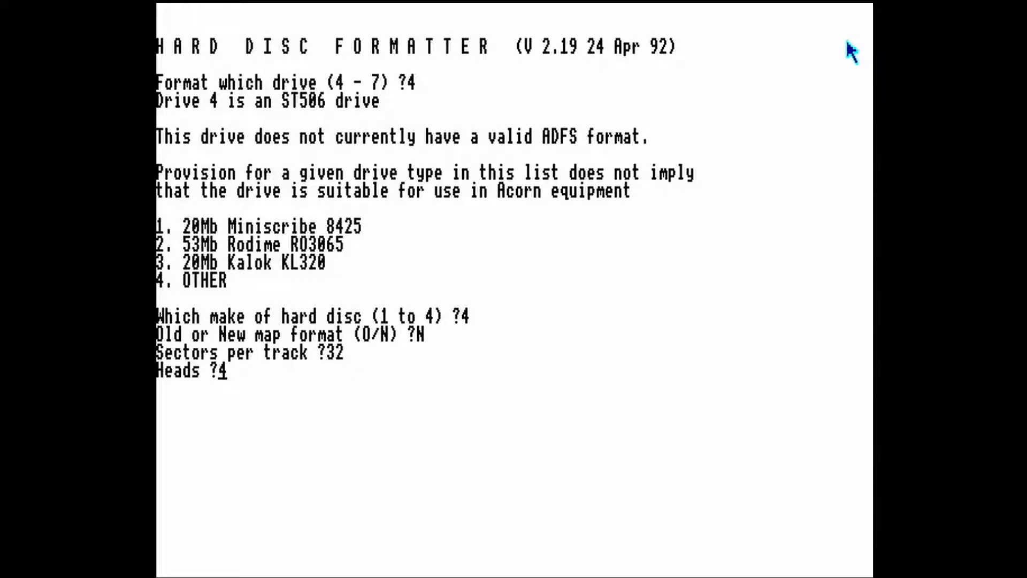
text(8)
key(Return)
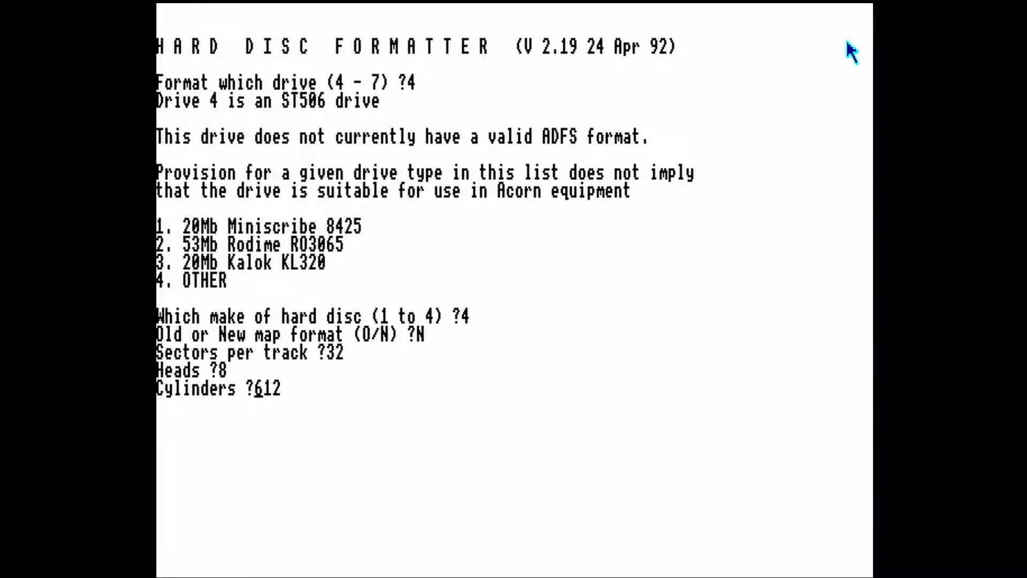
text(1024)
key(Return)
key(Return)
key(Return)
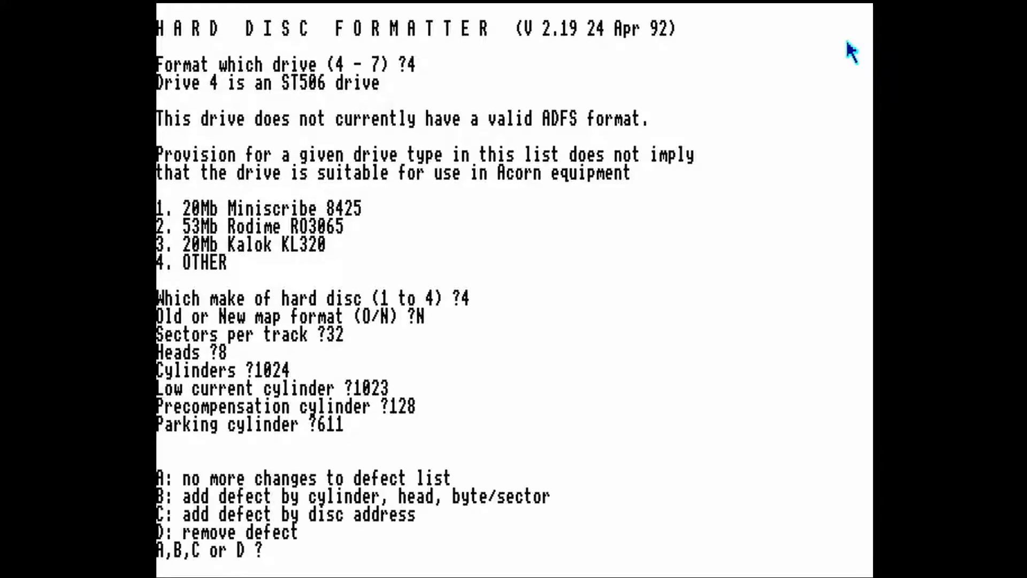
- Initialise drive 4 with no defect list changes, no soak test and a large file allocation unit of 512, and exit the formatter
text(a)
key(Return)
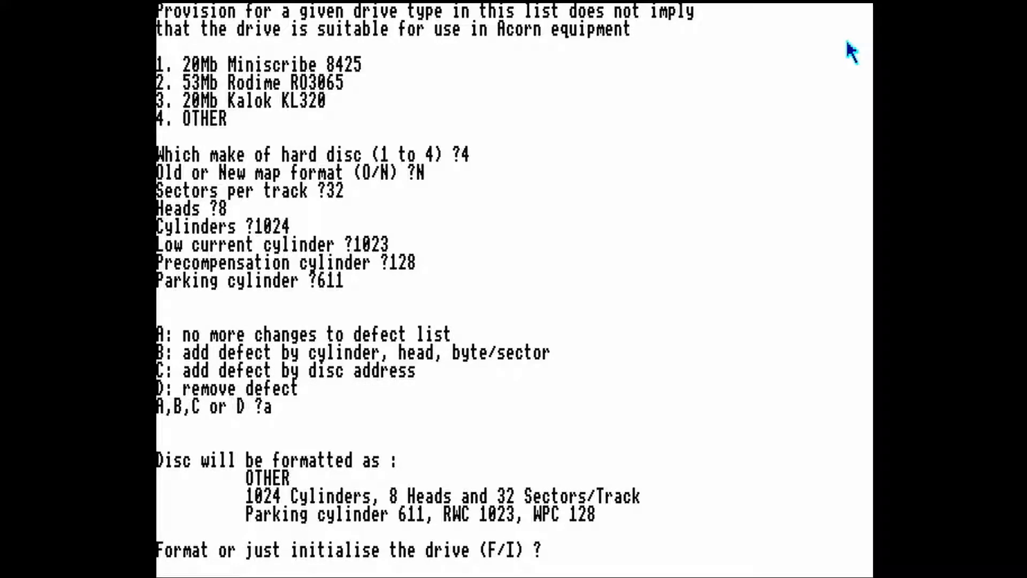
text(i)
key(Return)
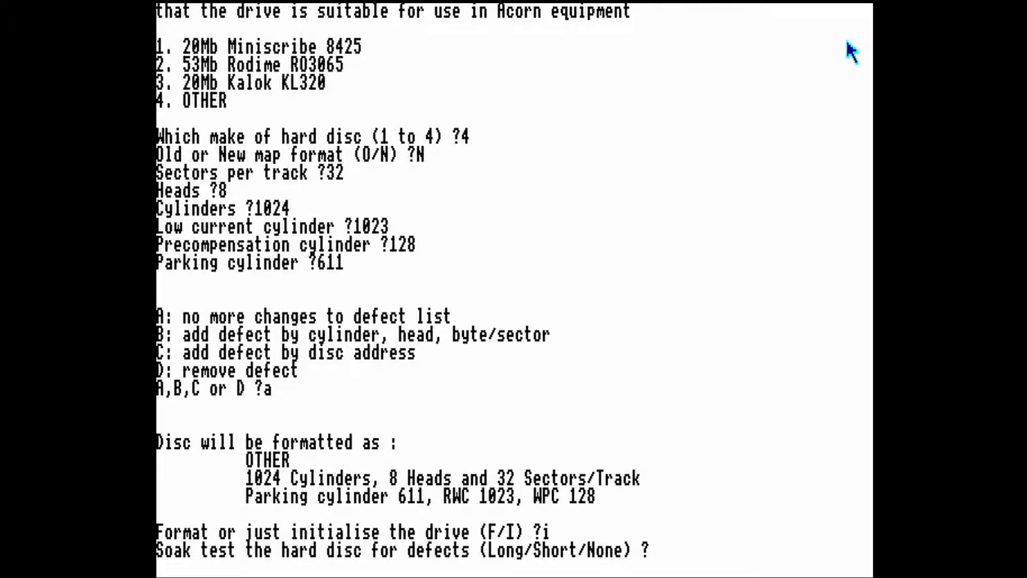
text(n)
key(Return)
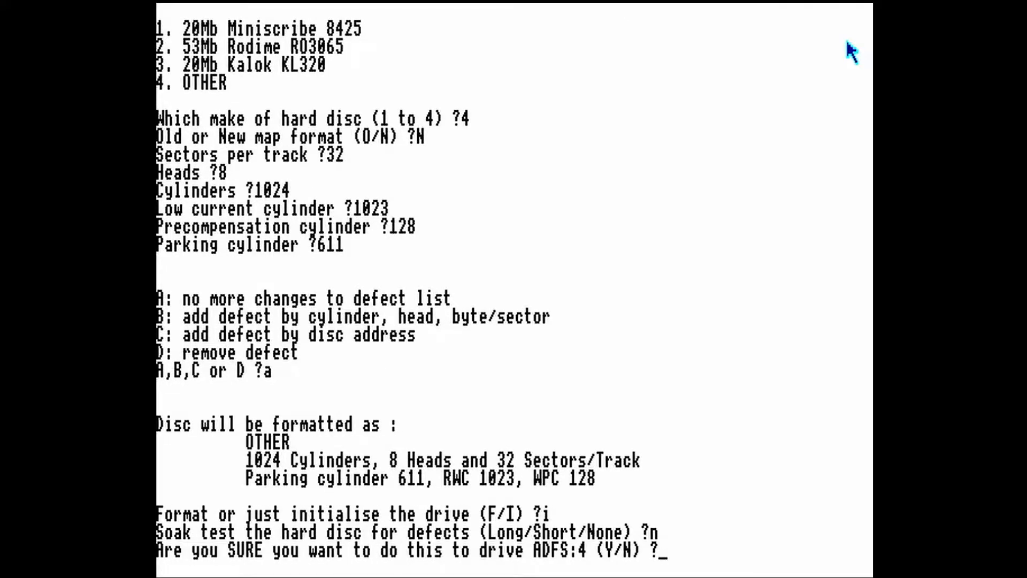
text(y)
key(Return)
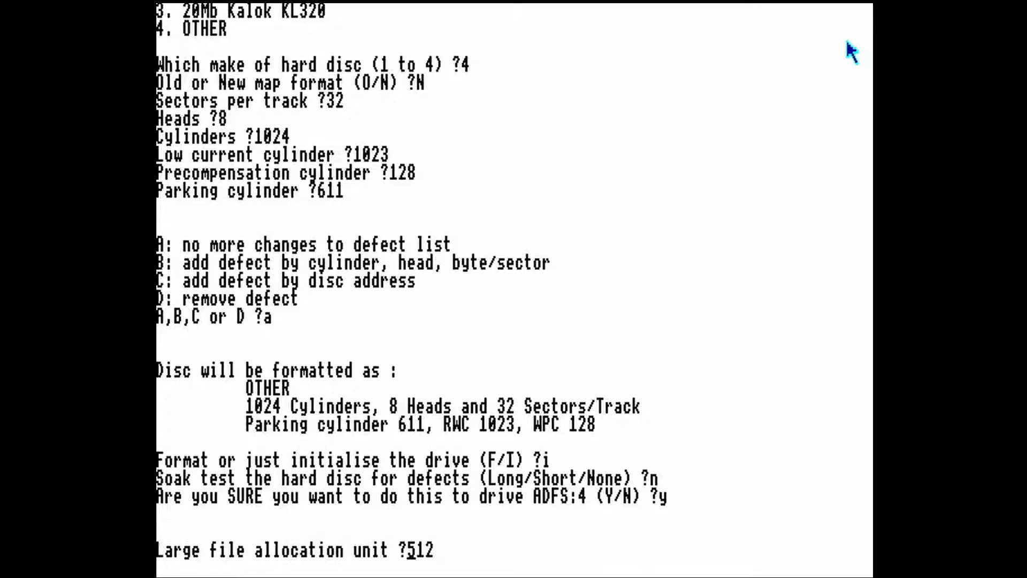
key(Return)
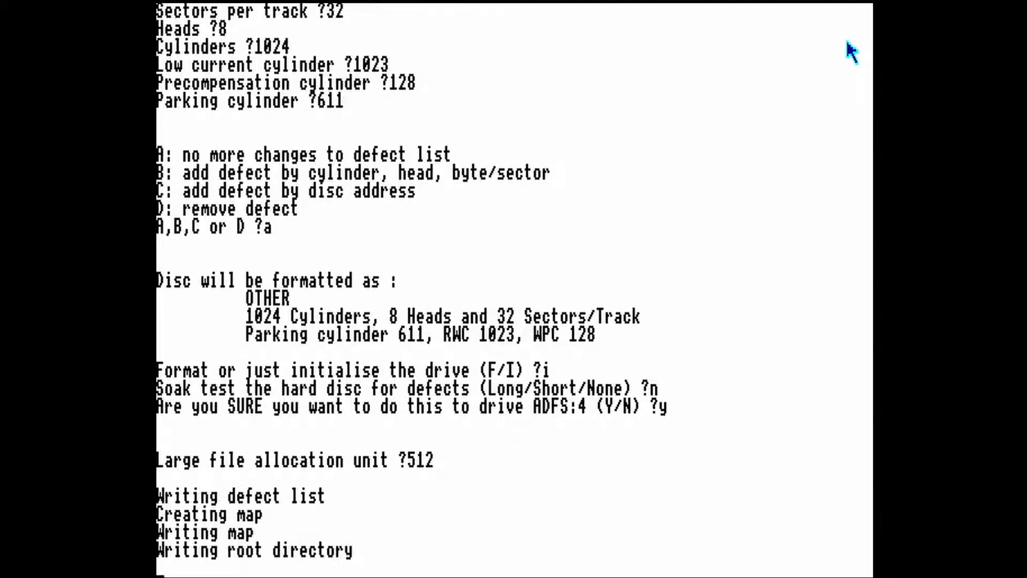
key(space)
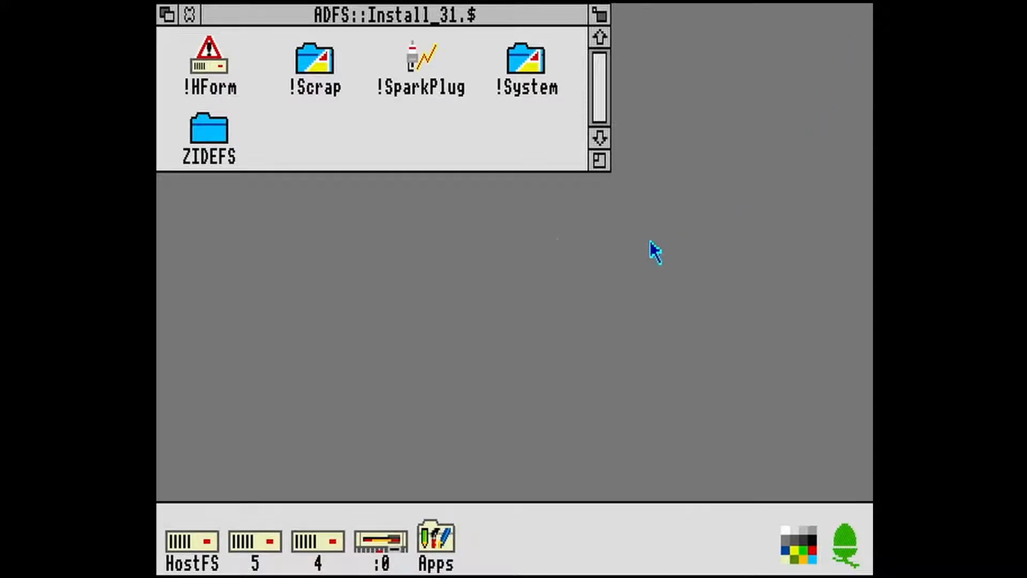
- Run !HForm again, selecting drive 5 and hard disc make 4 (OTHER)
double_click(212, 66)
text(5)
key(Return)
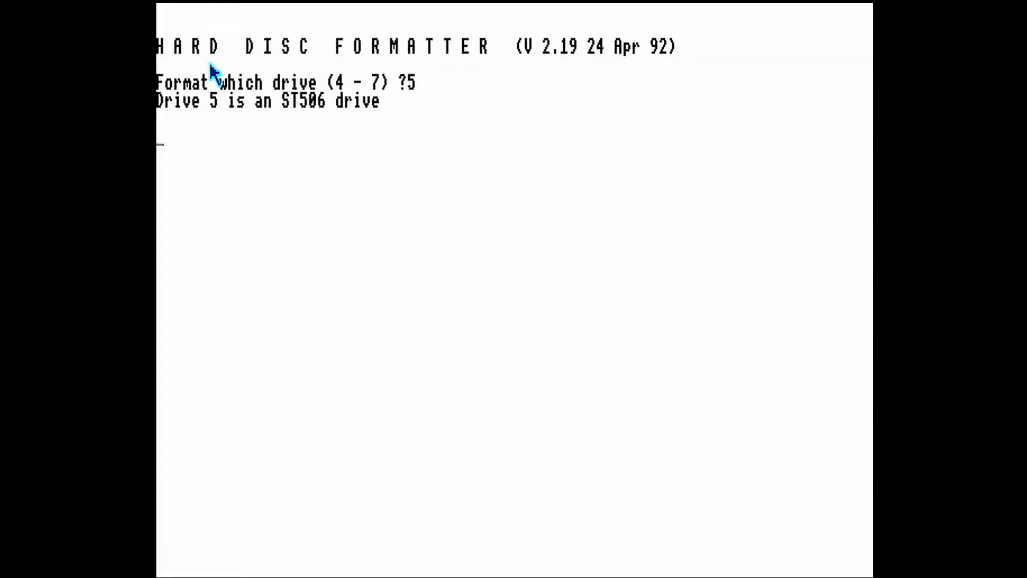
text(4)
key(Return)
- Define drive 5 as new map format with 32 sectors per track, 8 heads and 1024 cylinders, keeping the default remaining cylinder values
key(Return)
key(Return)
text(8)
key(Return)
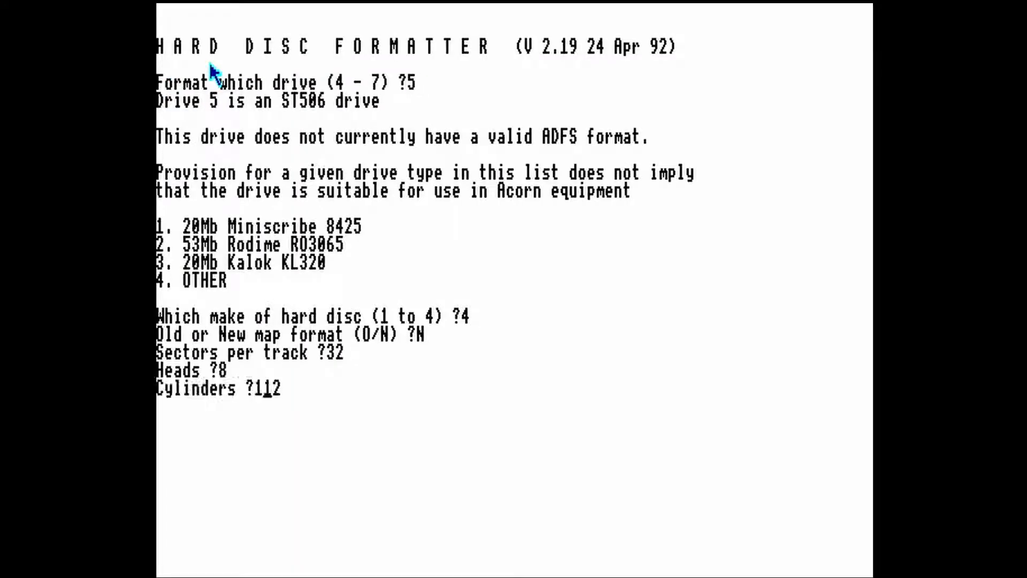
text(1024)
- Initialise drive 5 with no defect list changes and no soak test, accepting the remaining default, and exit the formatter
key(Return)
key(Return)
key(Return)
key(Return)
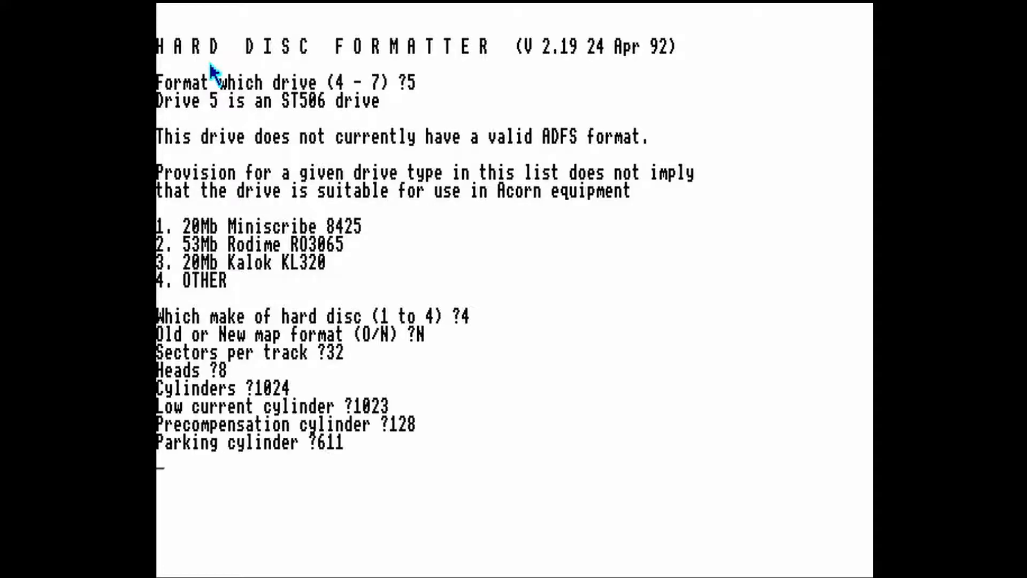
text(a)
key(Return)
text(i)
key(Return)
text(n)
key(Return)
text(y)
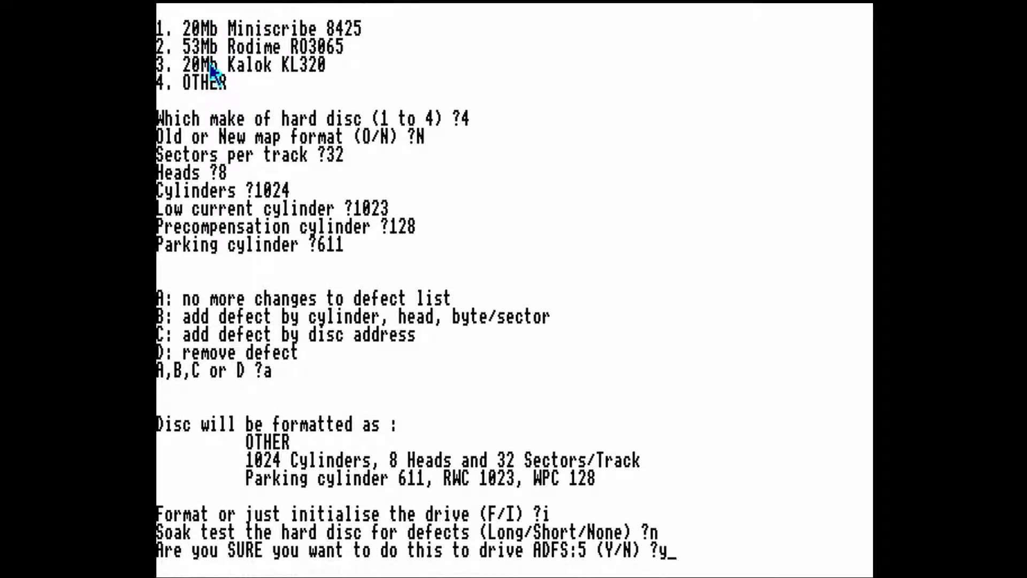
key(Return)
key(Return)
key(space)
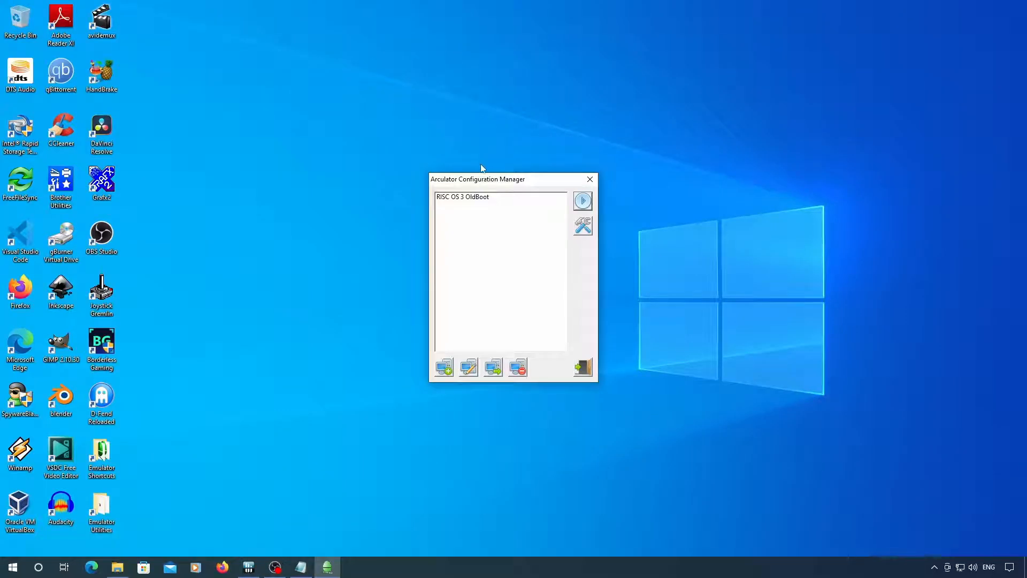
- Create a new machine configuration named RISC OS 2 using the Archimedes 440/1 machine type
click(445, 368)
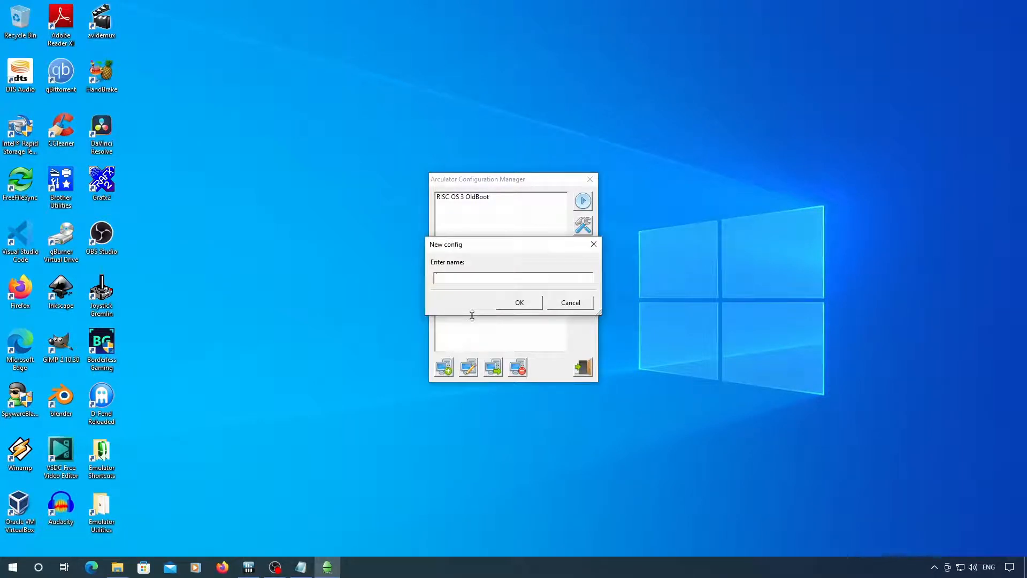
text(RISC OS 2)
key(Return)
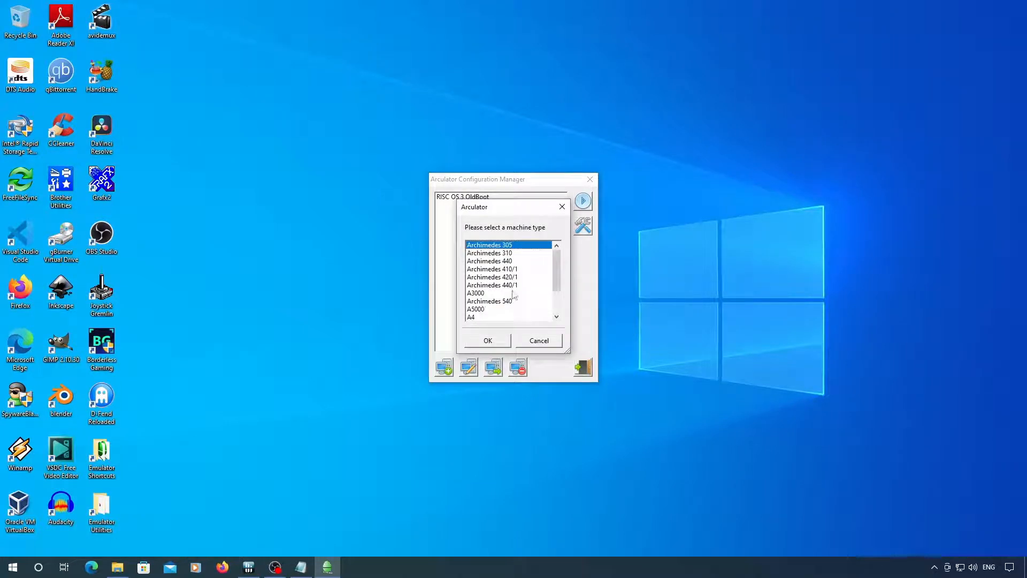
click(515, 285)
click(504, 342)
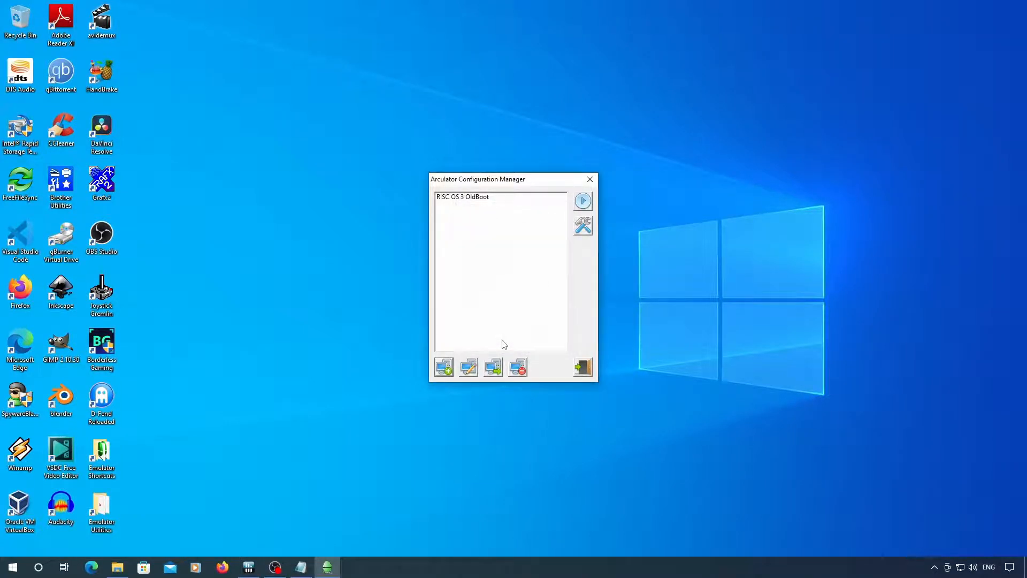
- Set the operating system to RISC OS 2.01 and assign the Acorn AKD52 Hard Disc Podule to podule 0
click(512, 318)
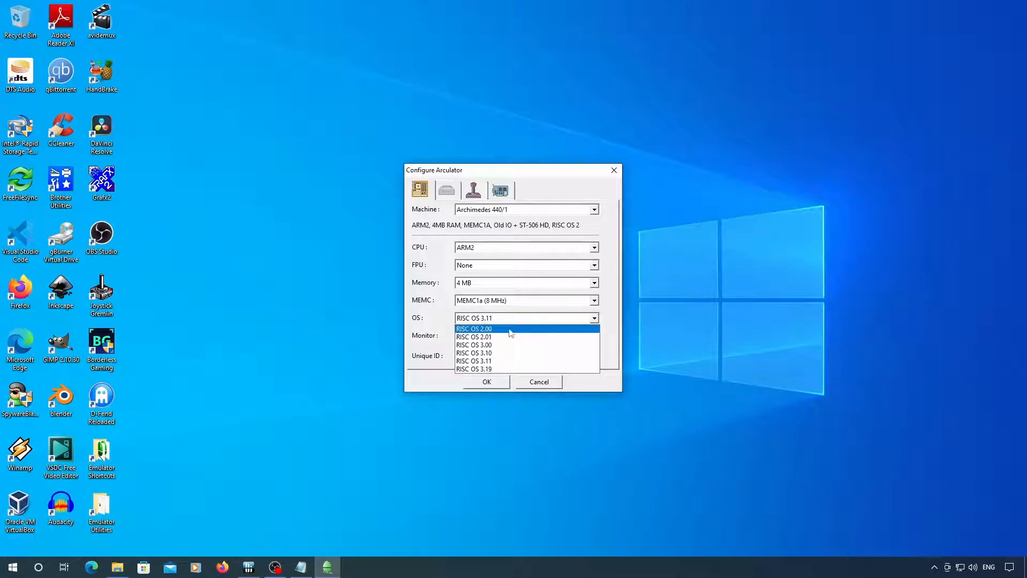
click(514, 337)
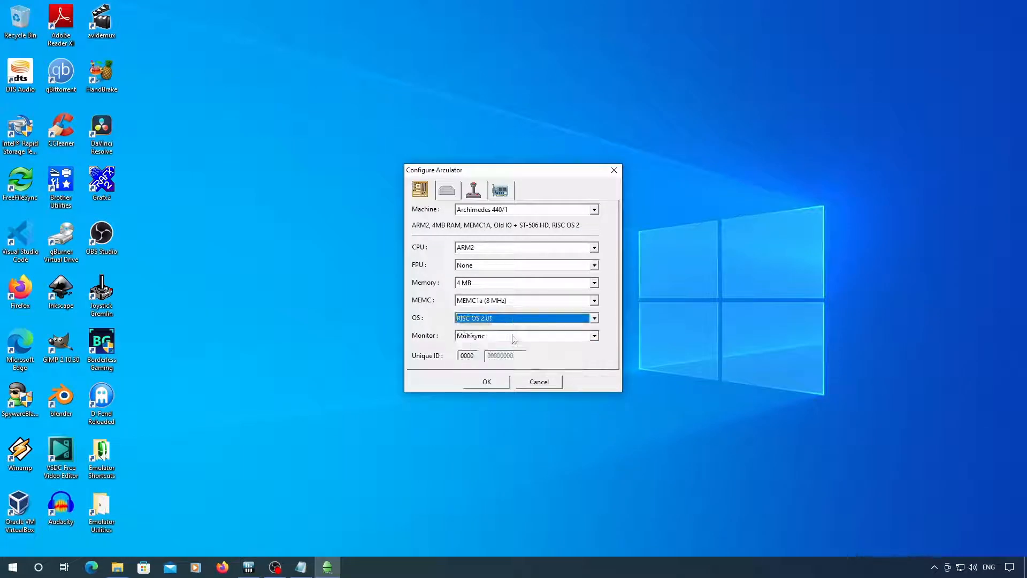
click(493, 192)
click(565, 211)
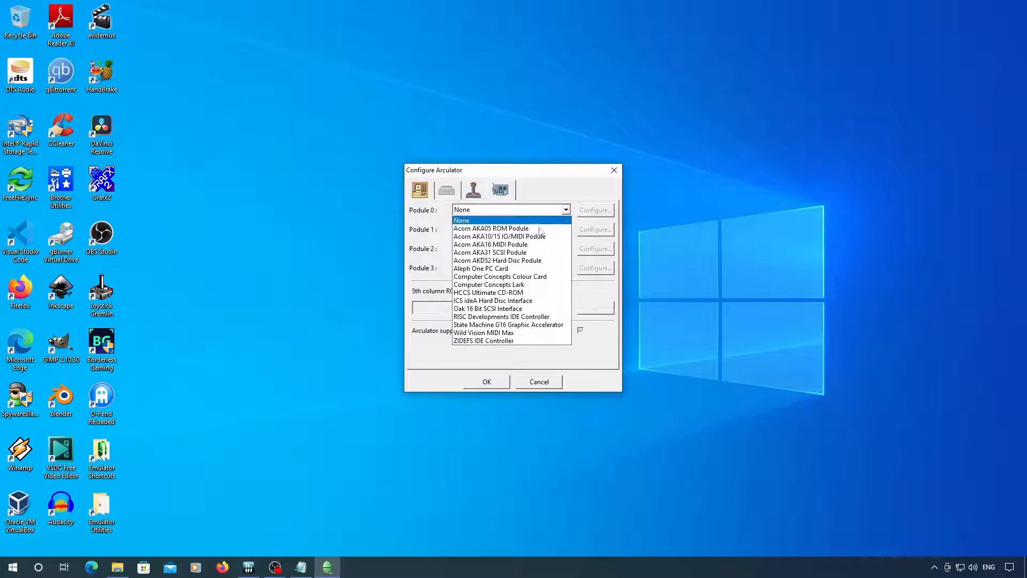
click(532, 262)
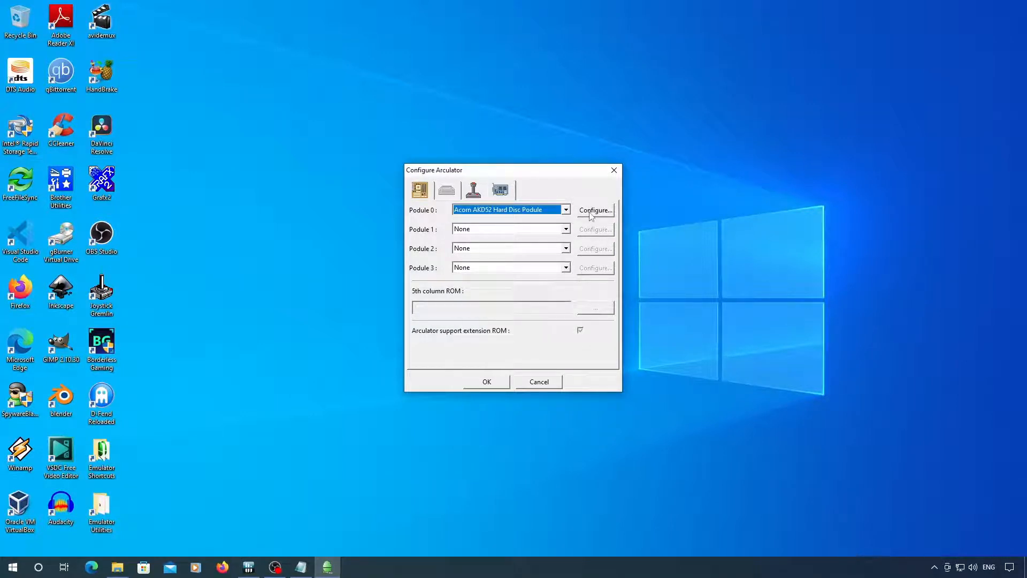
- Create a new 64 MB hard disc image for drive 4 of the podule, with 1024 cylinders, 8 heads and 32 sectors
click(591, 215)
click(503, 224)
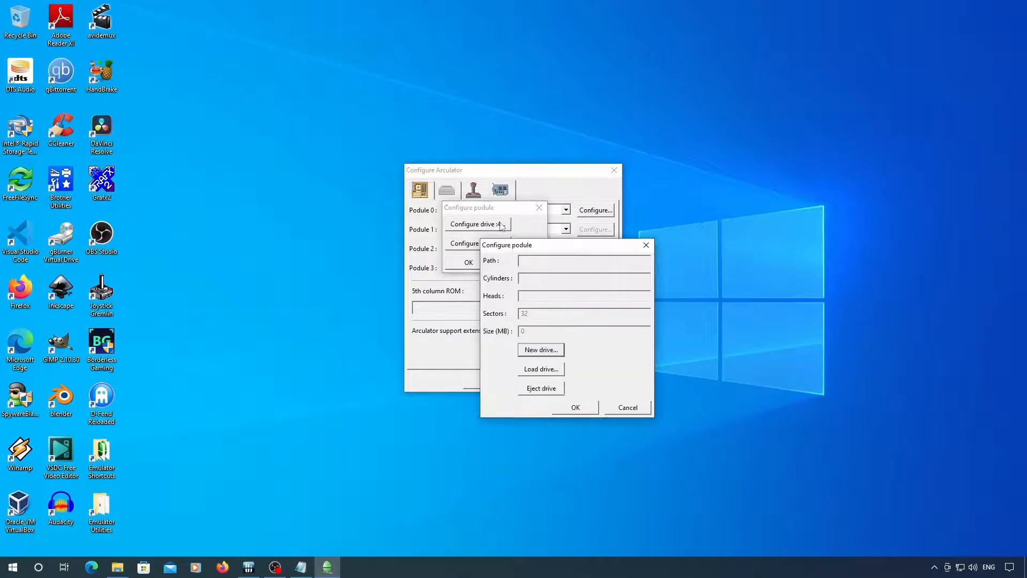
click(535, 369)
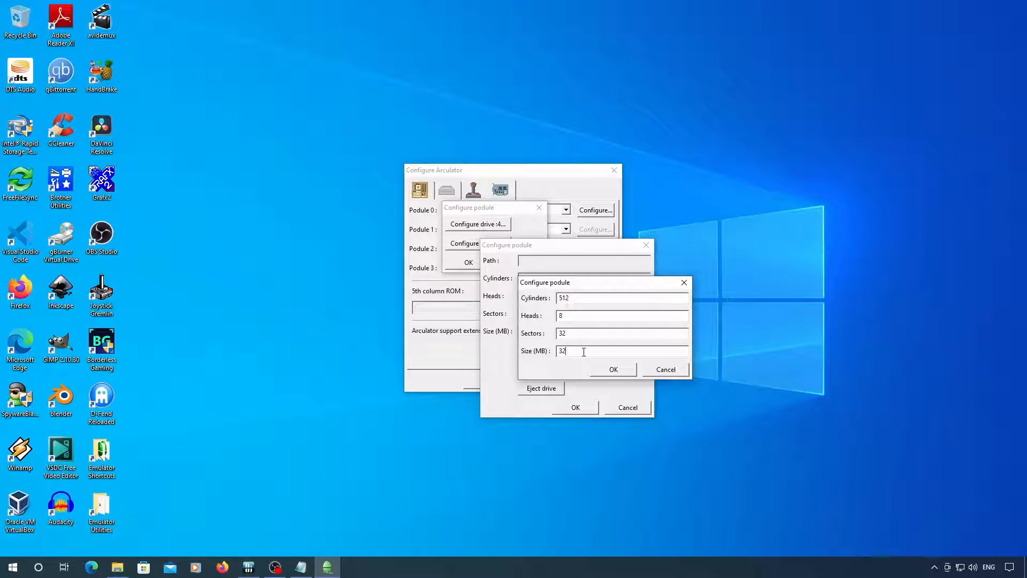
double_click(577, 350)
text(64)
click(610, 370)
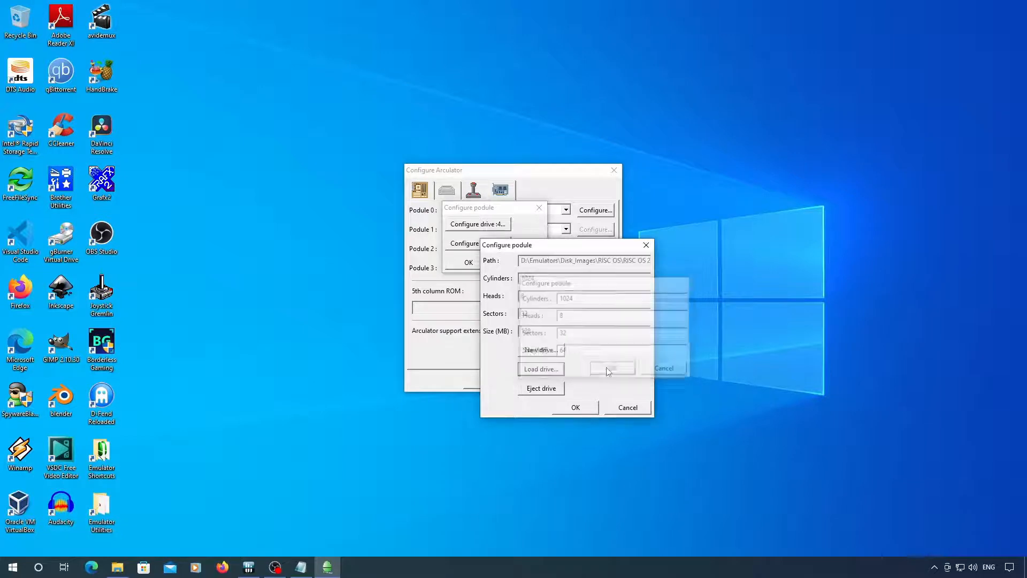
click(575, 408)
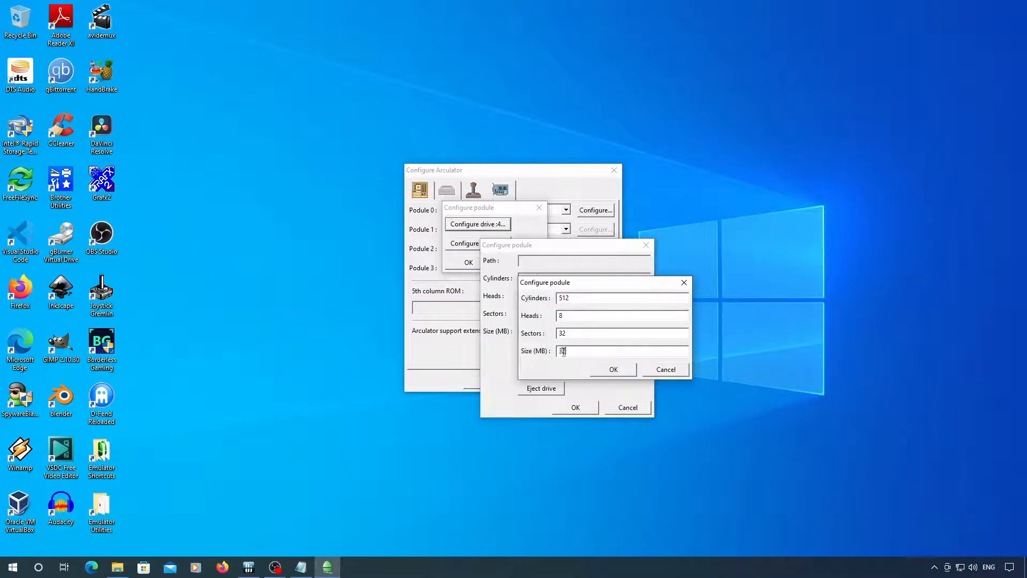
- Create a second new hard disc image for drive 5 of the podule and save the machine configuration
click(609, 370)
click(575, 407)
click(468, 262)
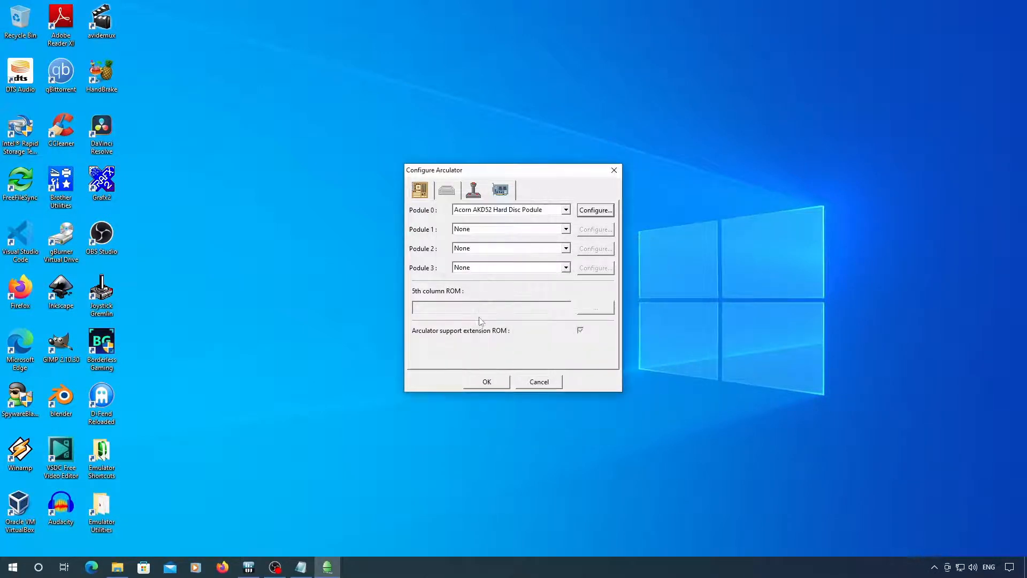
click(487, 381)
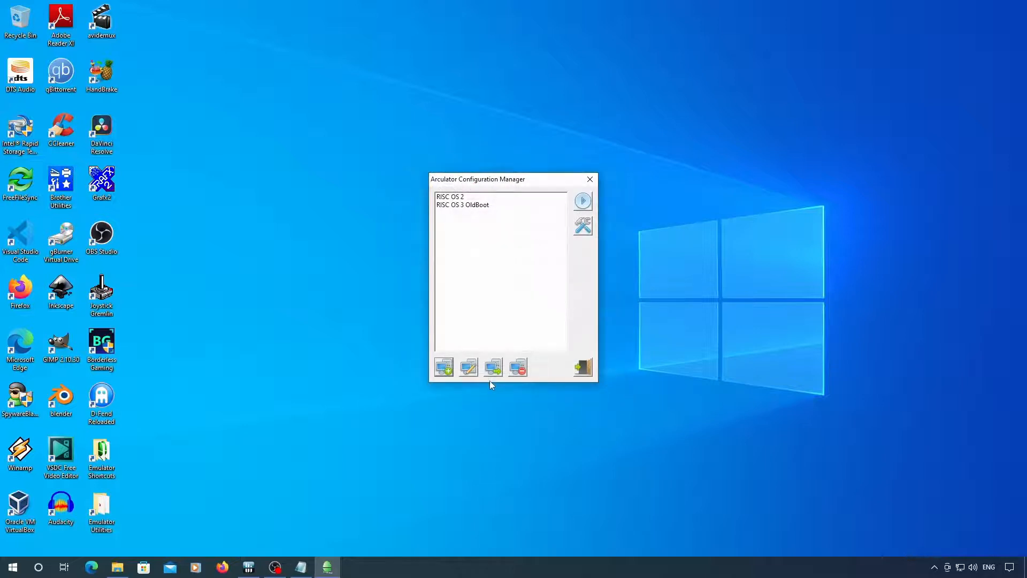
- Start the RISC OS 2 machine and enable its two hard discs with CO. HARDDISCS 2 and a hard reset
click(480, 197)
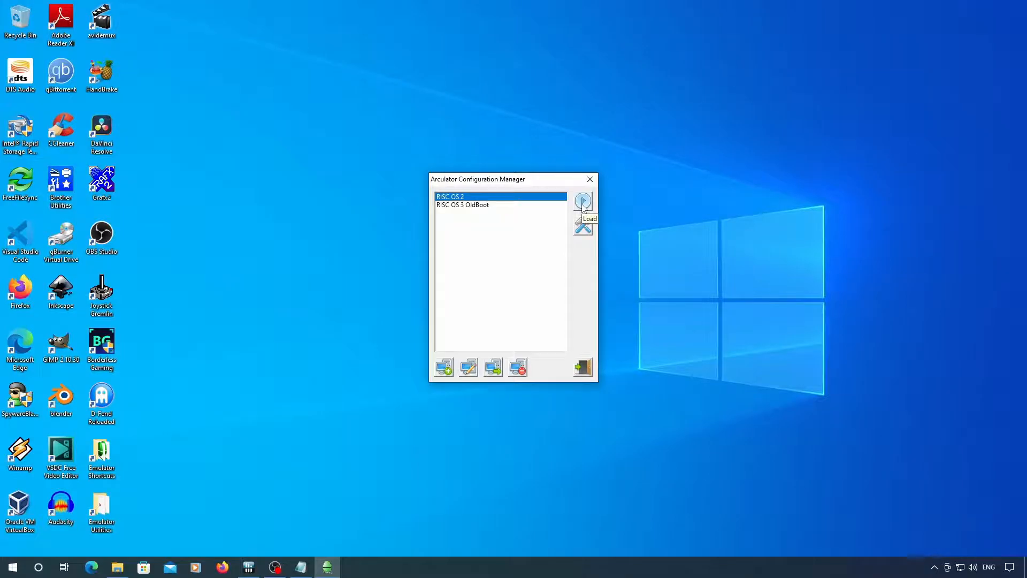
click(583, 204)
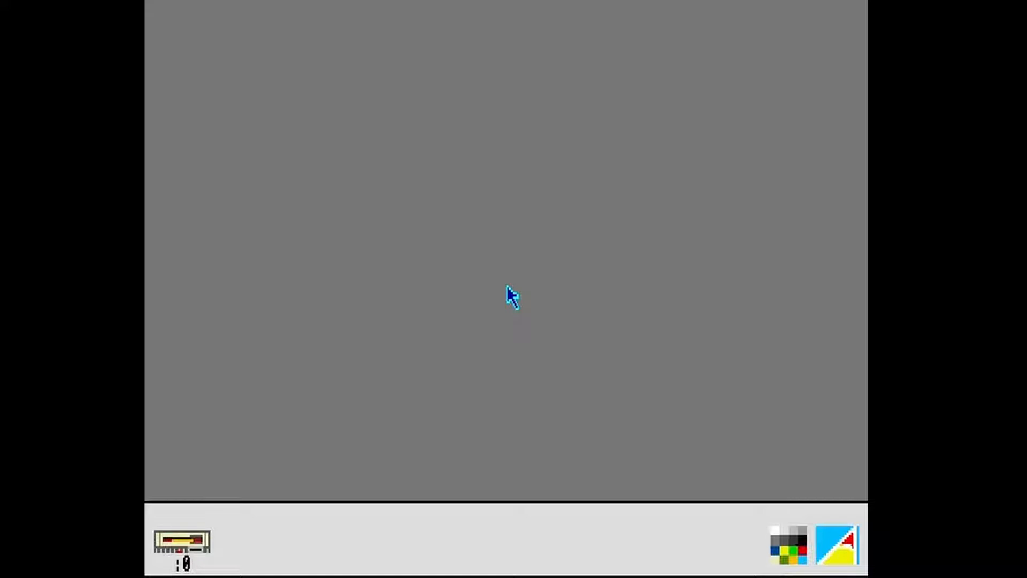
key(F12)
text(CO)
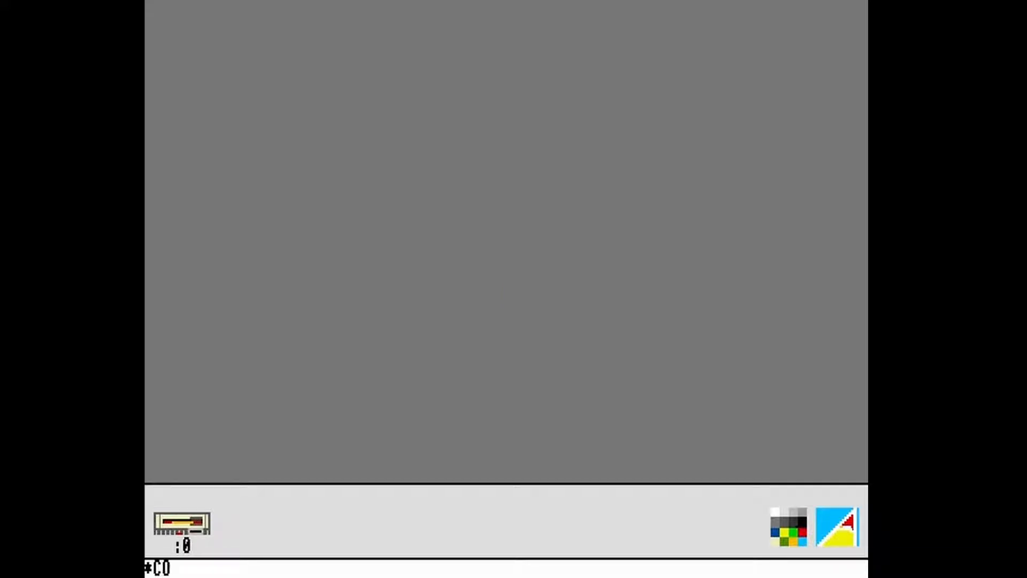
text(. HARDDI)
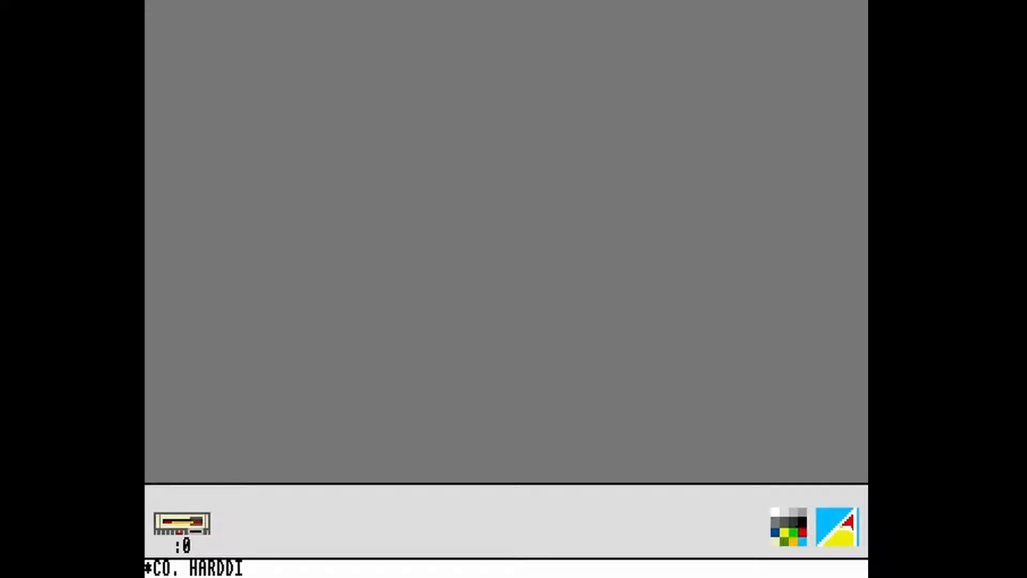
text(SCS 2)
key(Return)
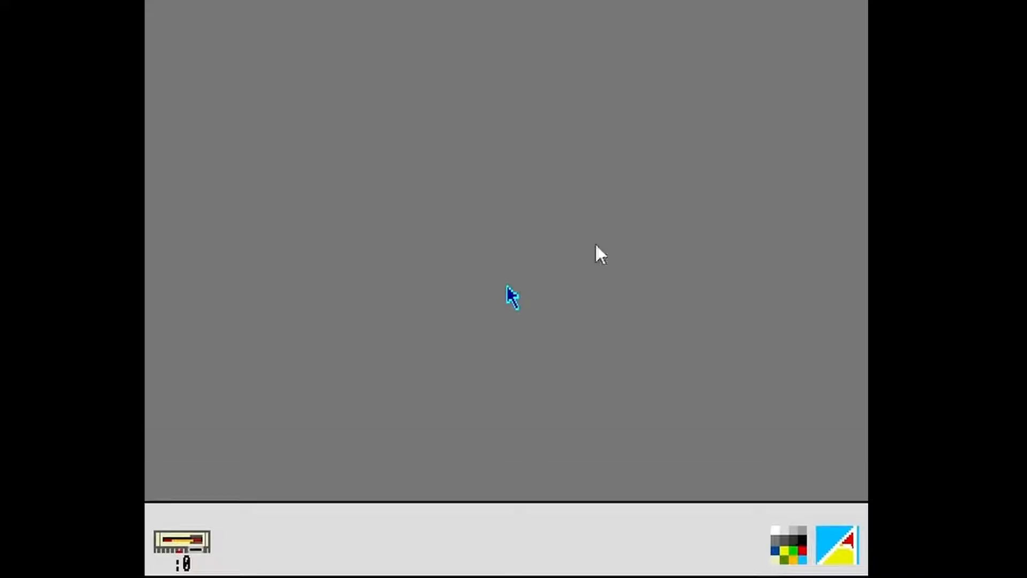
click(182, 2)
click(169, 11)
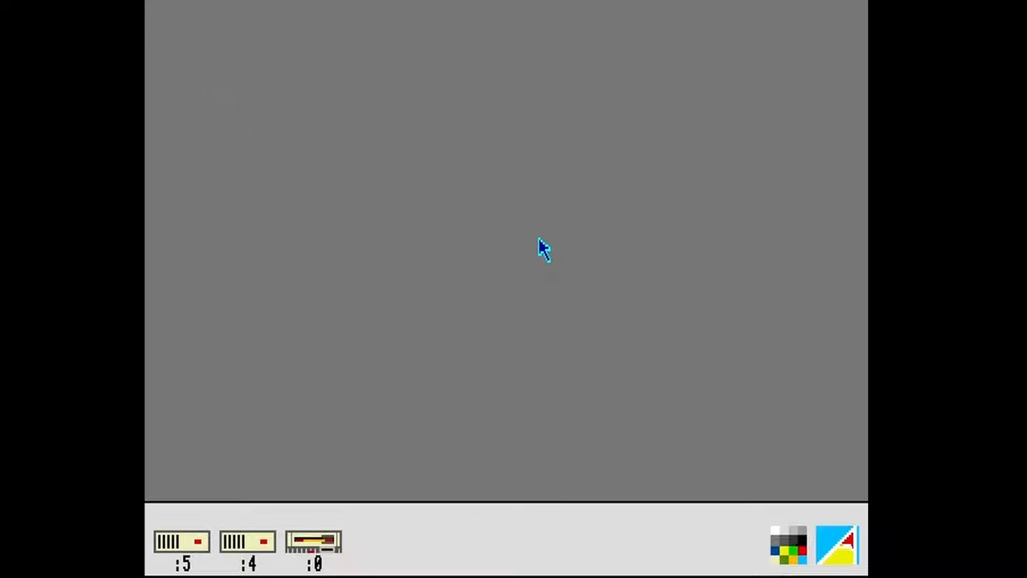
- Load the App1 floppy image into drive 0, and open its directory with the drive 4 directory placed below it
click(215, 1)
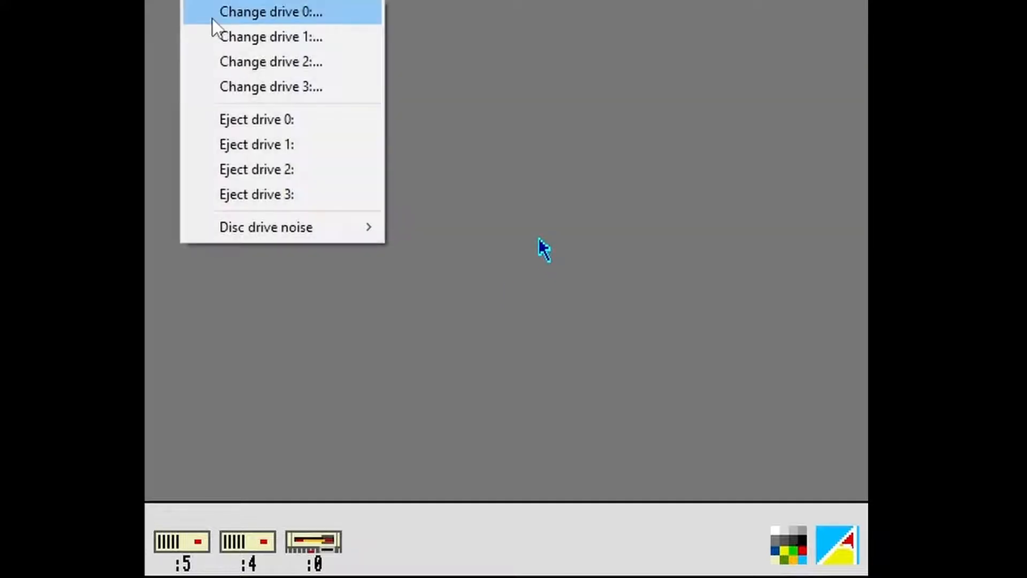
click(212, 18)
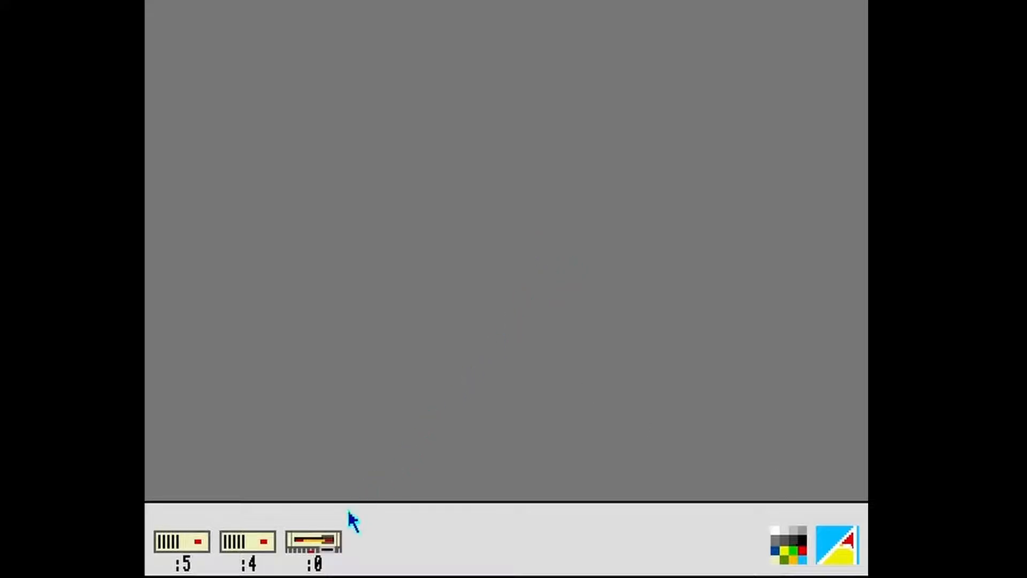
click(333, 539)
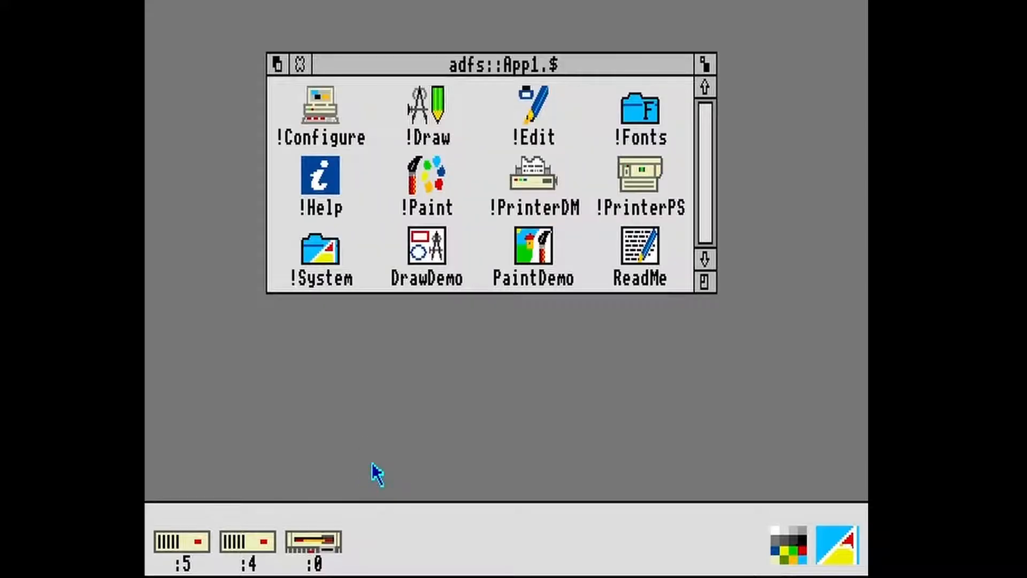
click(266, 551)
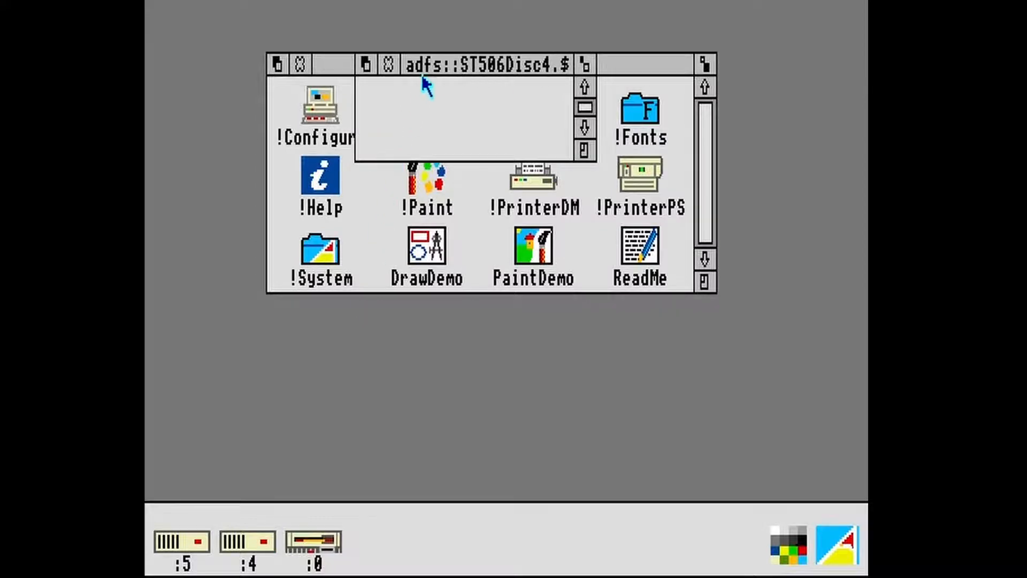
drag(421, 74, 449, 362)
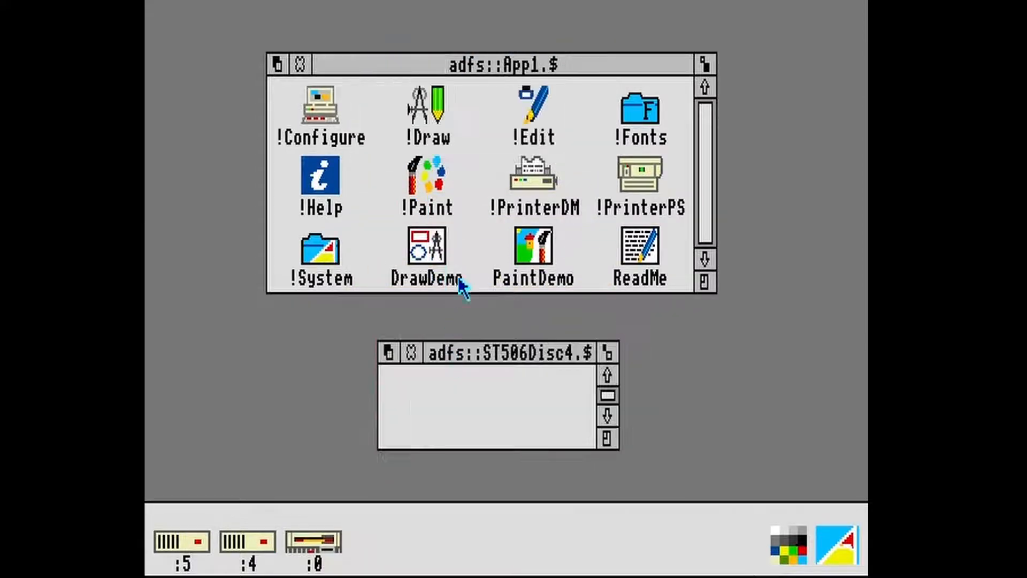
- Copy the entire contents of the App1 floppy to ST506Disc4 and close the App1 directory
middle_click(479, 163)
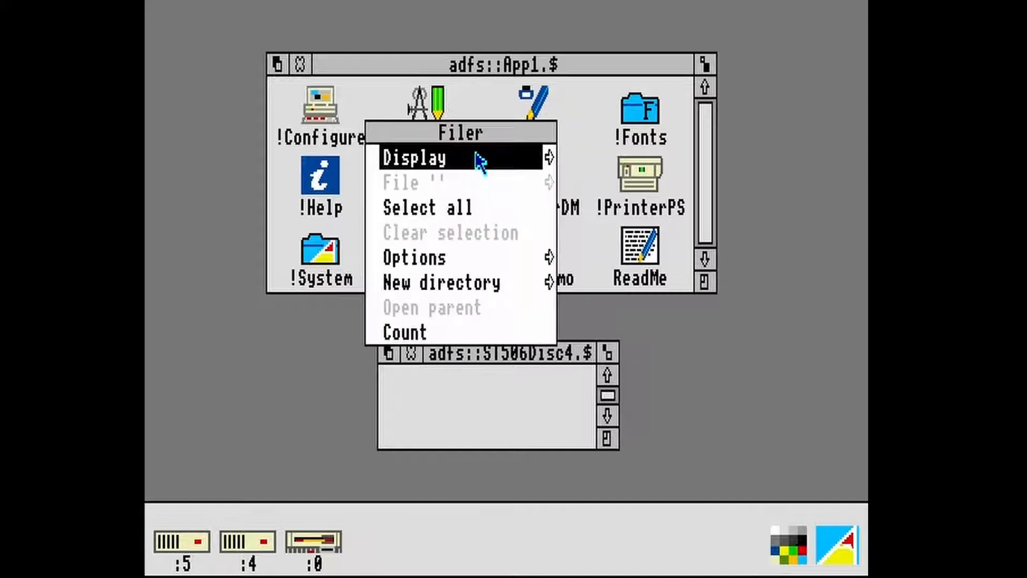
click(476, 207)
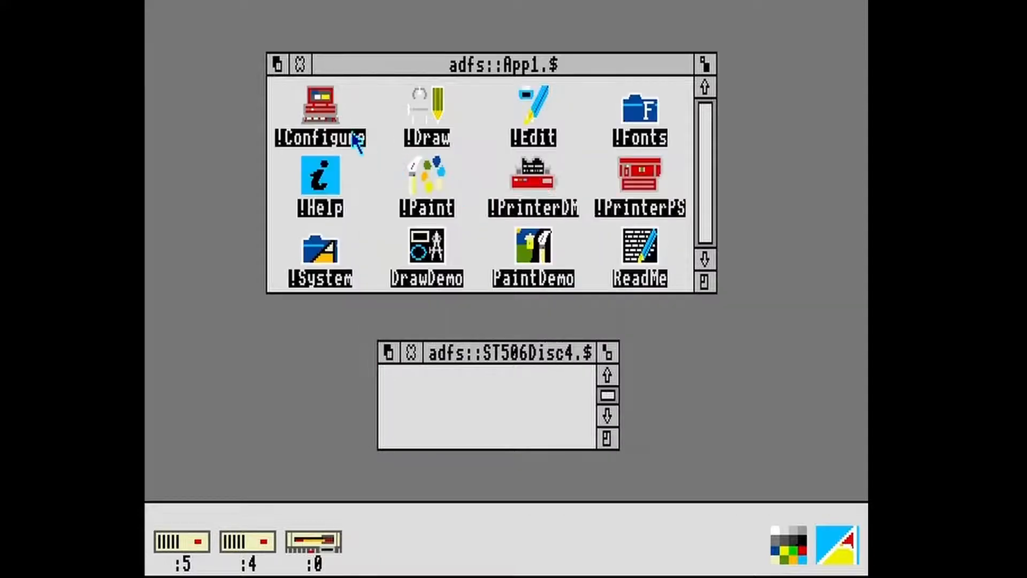
drag(323, 112, 440, 386)
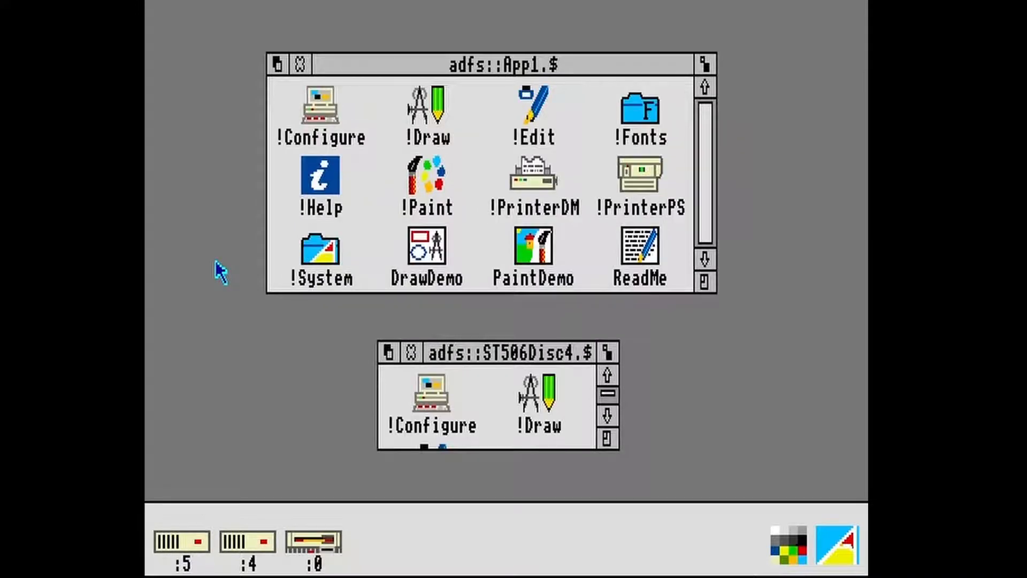
click(299, 66)
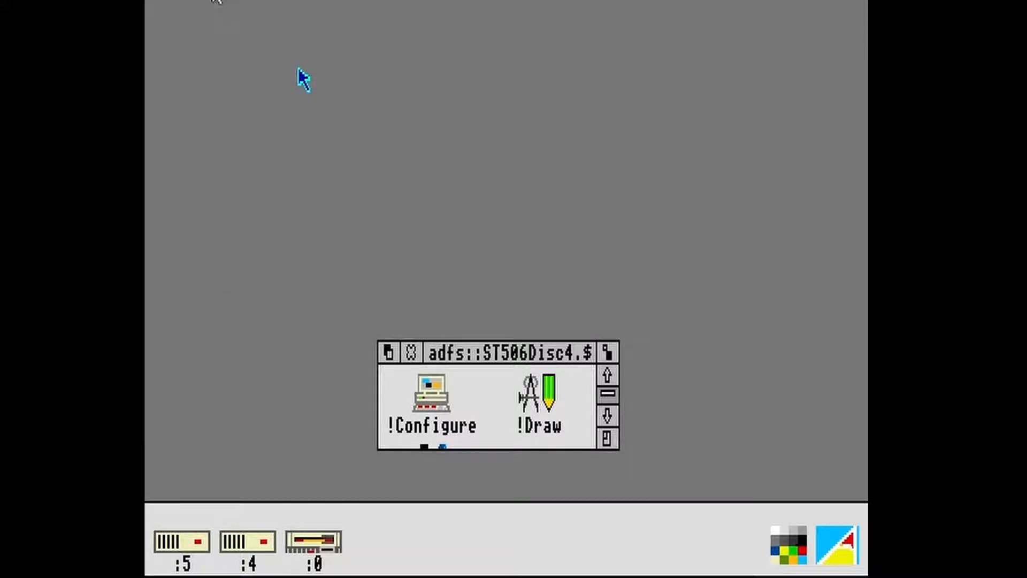
- Load the App2 floppy image into drive 0 and copy all its contents to ST506Disc4, ejecting the floppy when finished
click(217, 1)
click(221, 21)
click(317, 542)
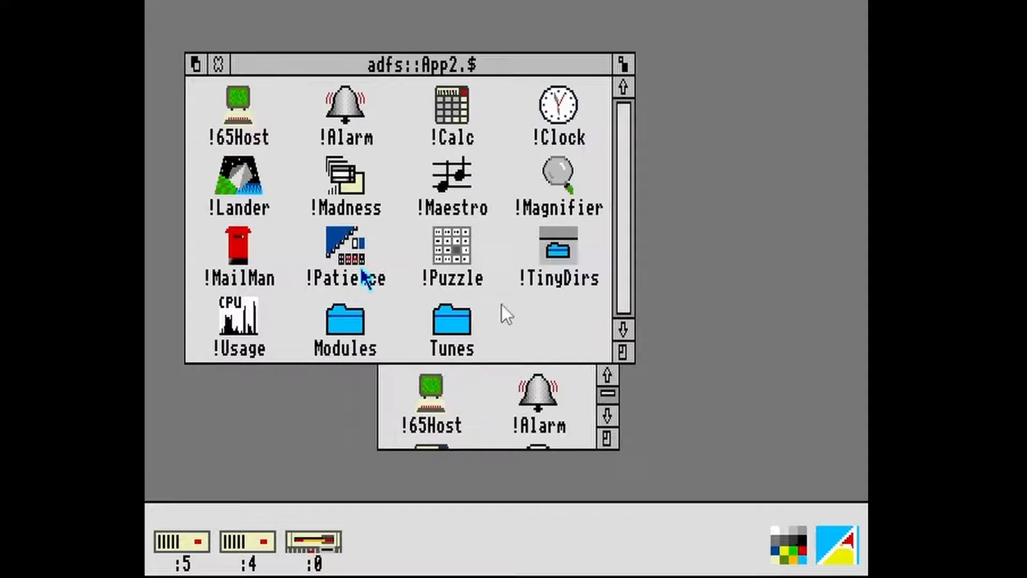
click(191, 0)
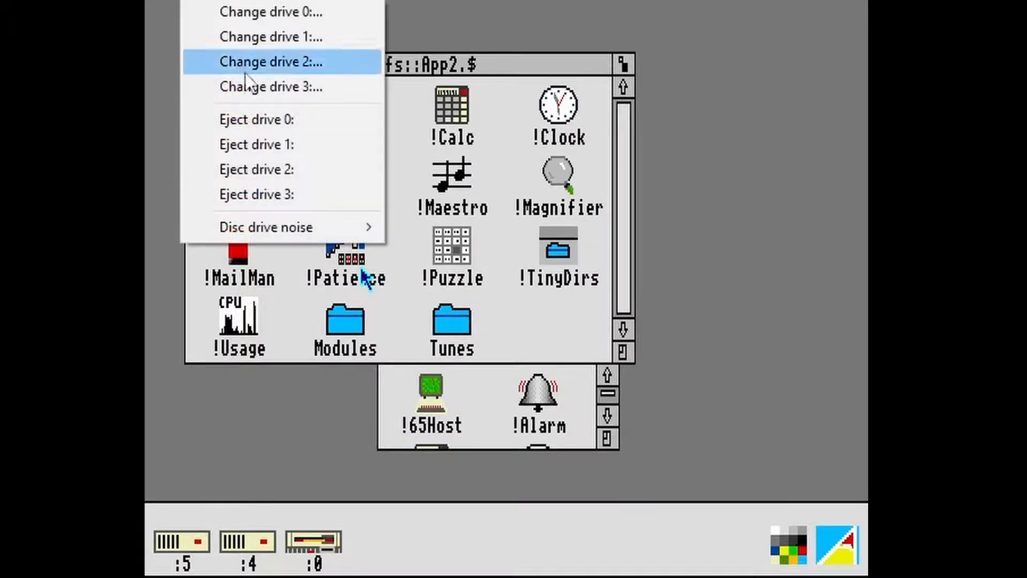
click(272, 119)
- Hard reset the machine and open the root directory of drive 4
click(164, 0)
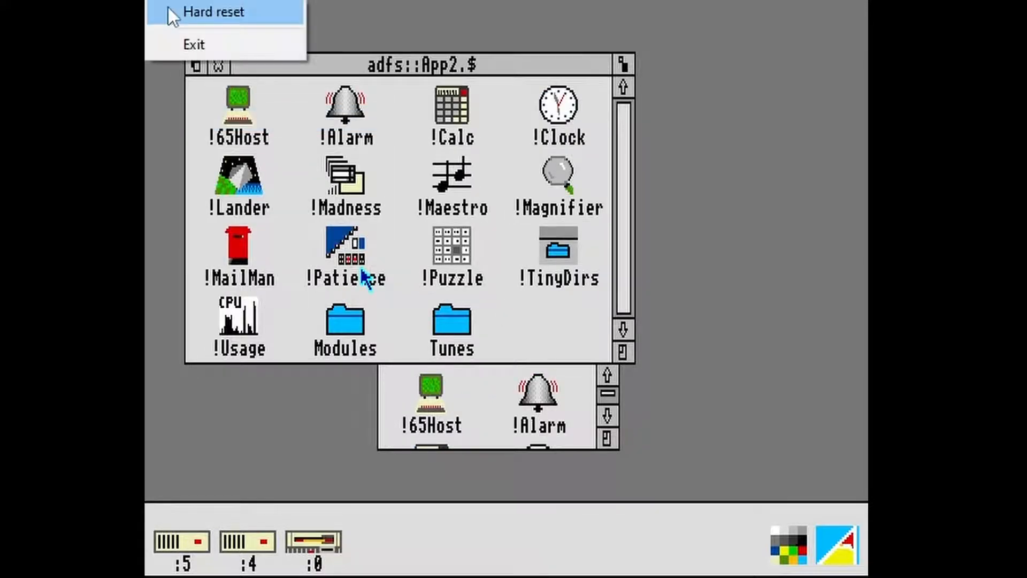
click(168, 7)
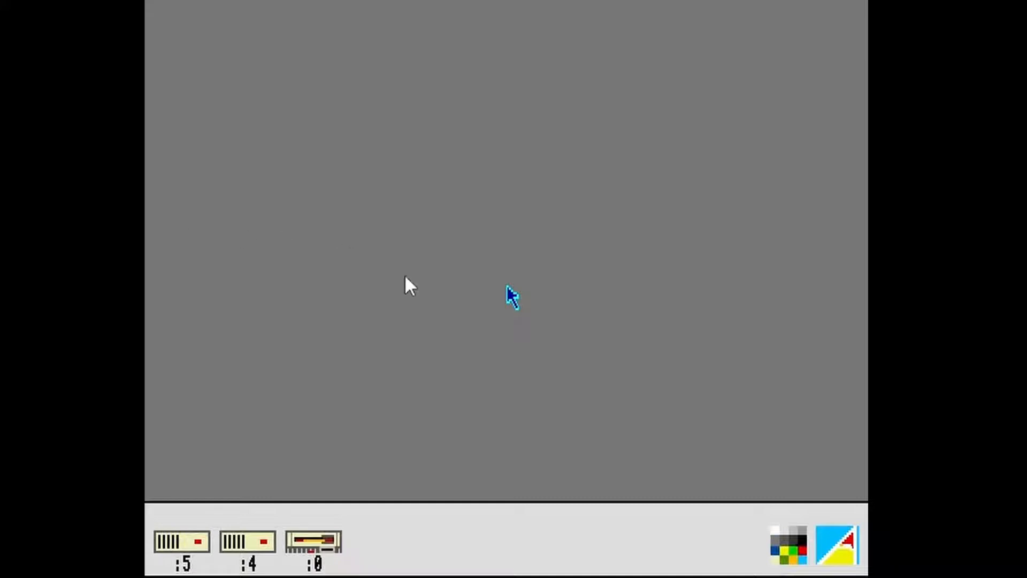
click(251, 536)
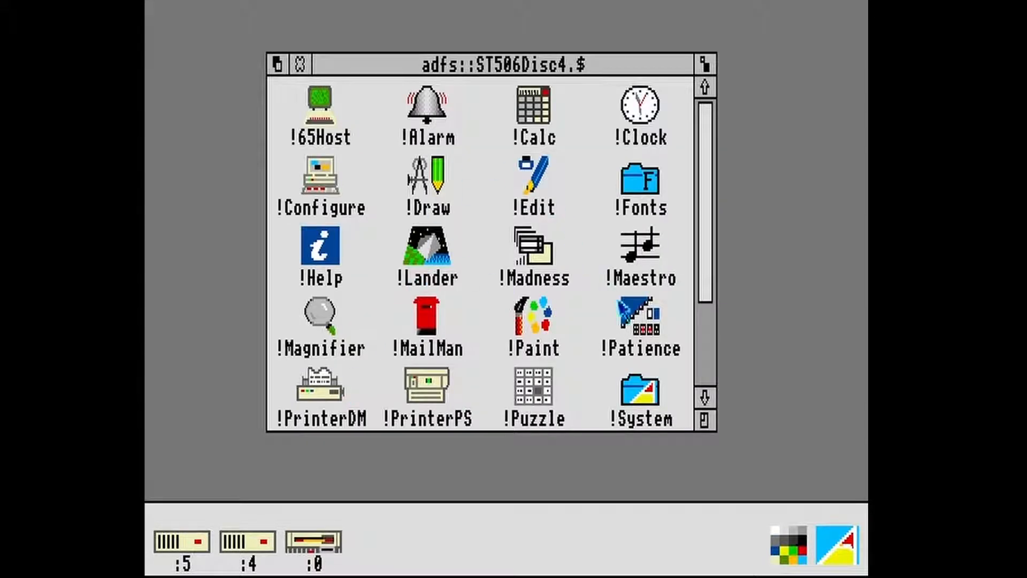
- Look through the contents of drive 4 and the Support floppy in drive 0, and open the floppy's !ReadMe file
click(705, 321)
click(704, 164)
click(331, 541)
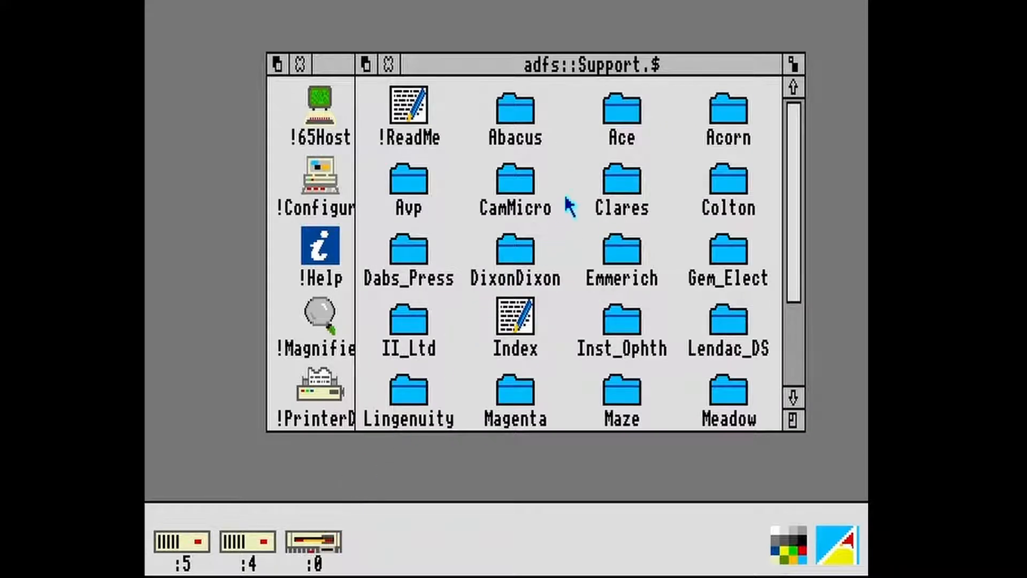
click(790, 339)
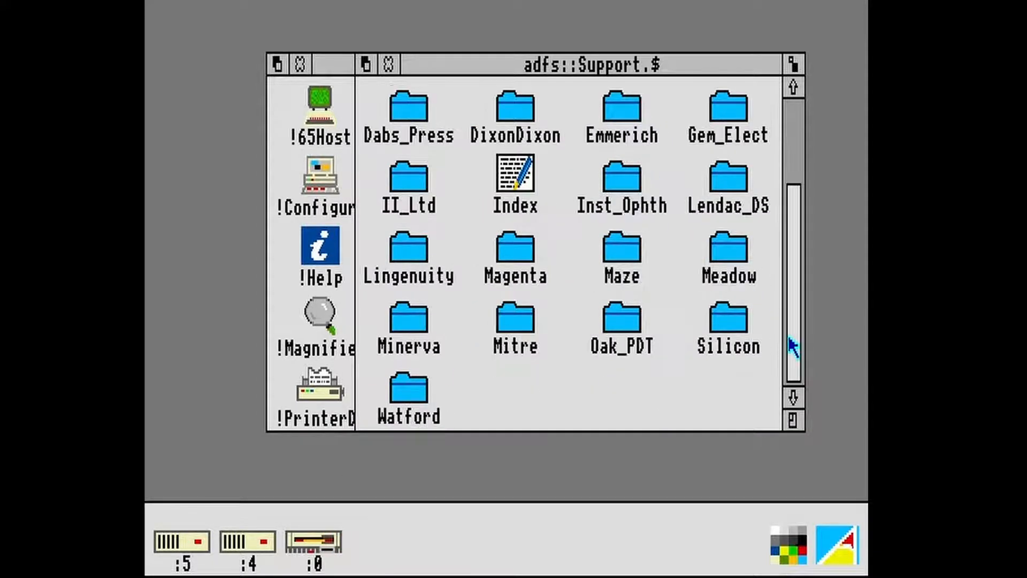
click(789, 173)
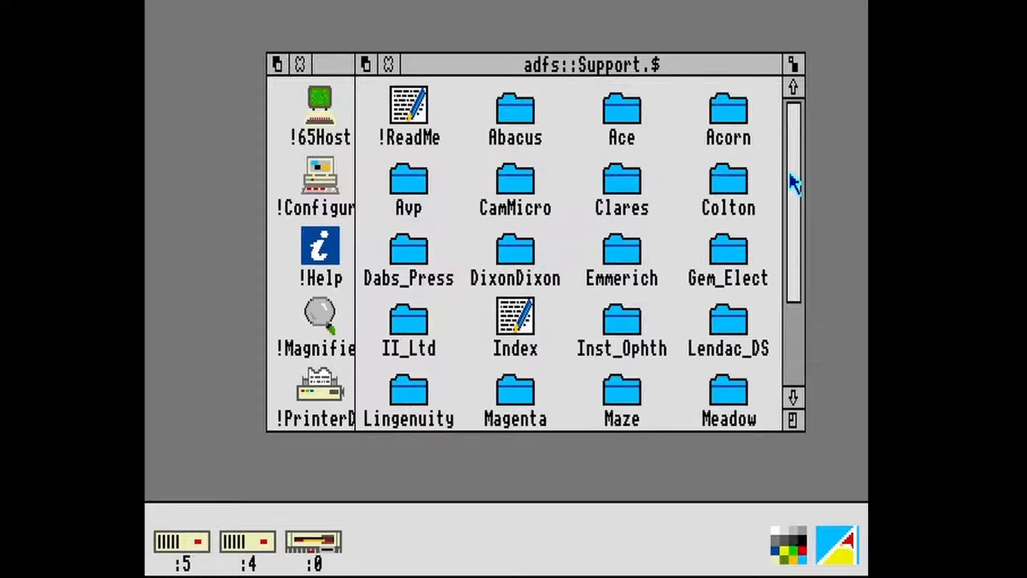
double_click(428, 115)
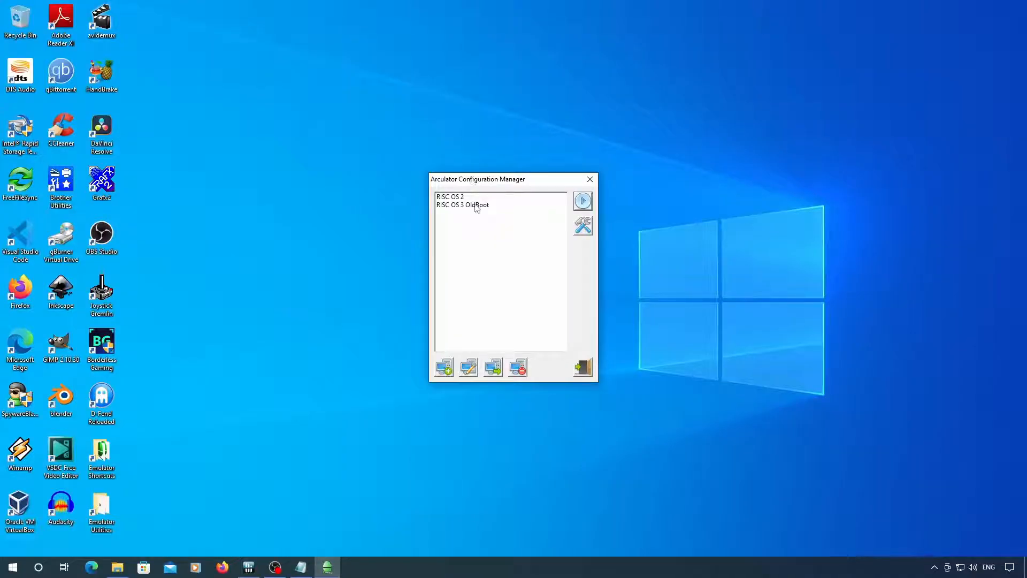
- Start the RISC OS 3 OldBoot machine and load the Install_31 floppy image into drive 0
click(477, 206)
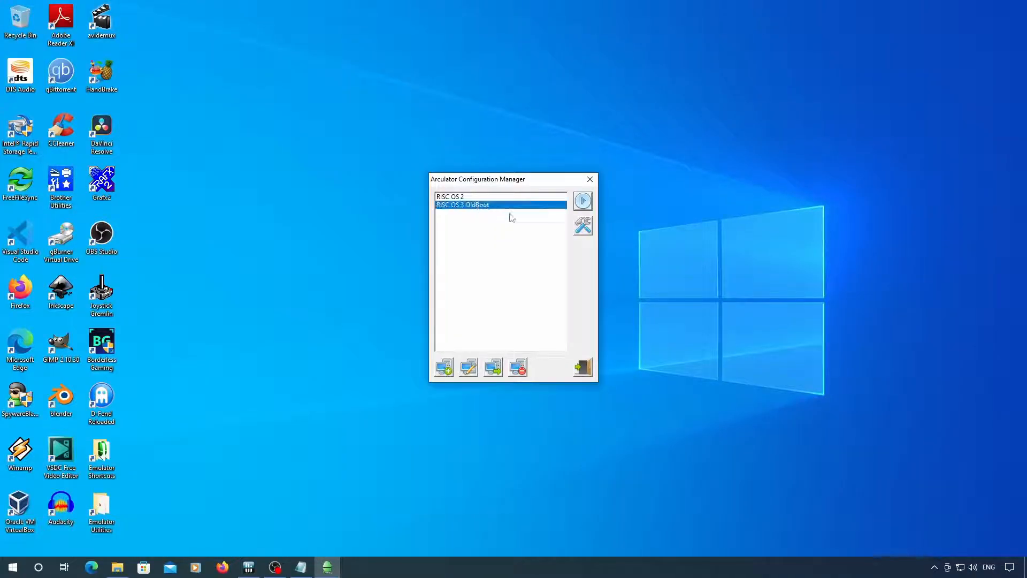
click(586, 202)
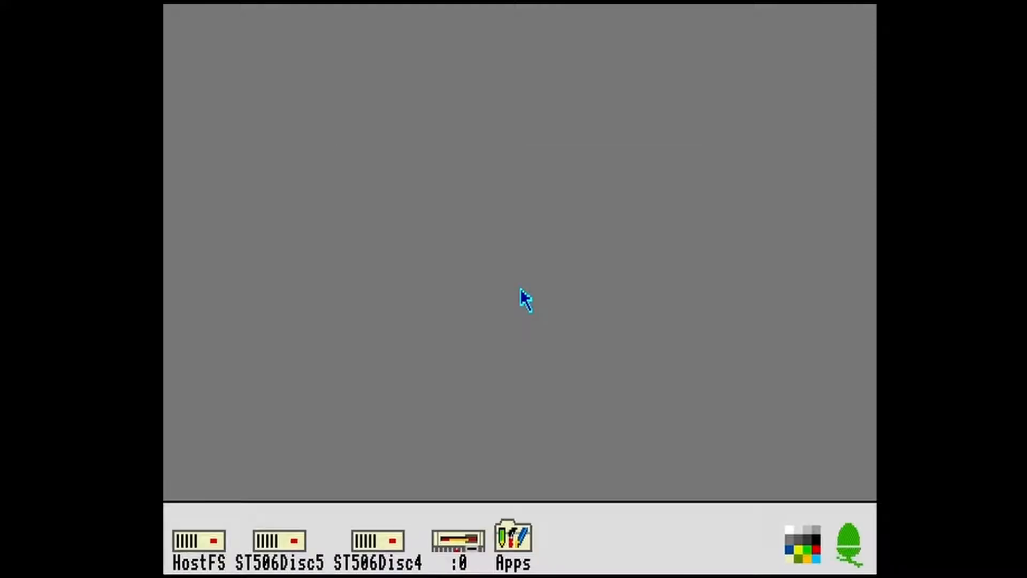
click(214, 2)
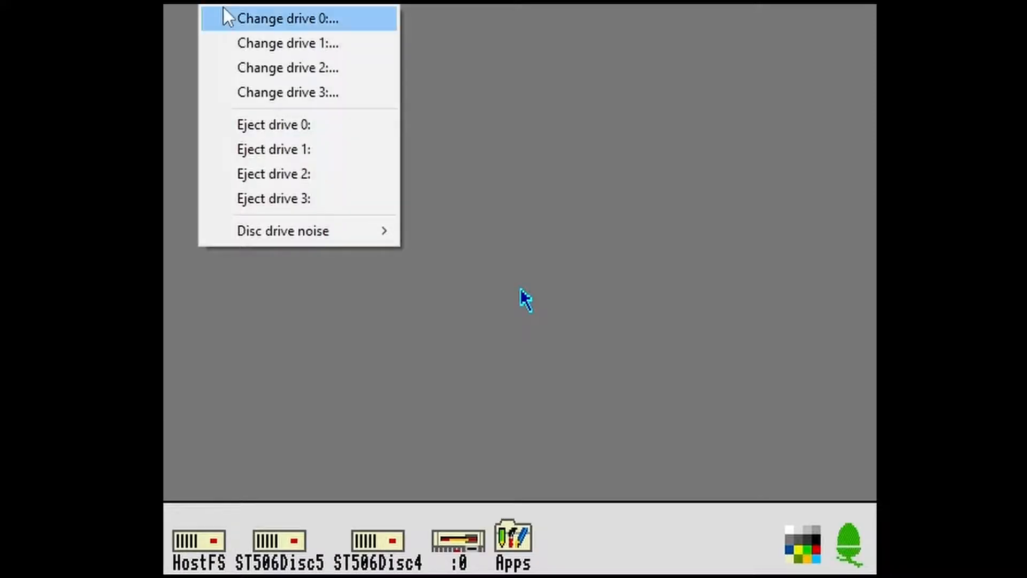
click(223, 8)
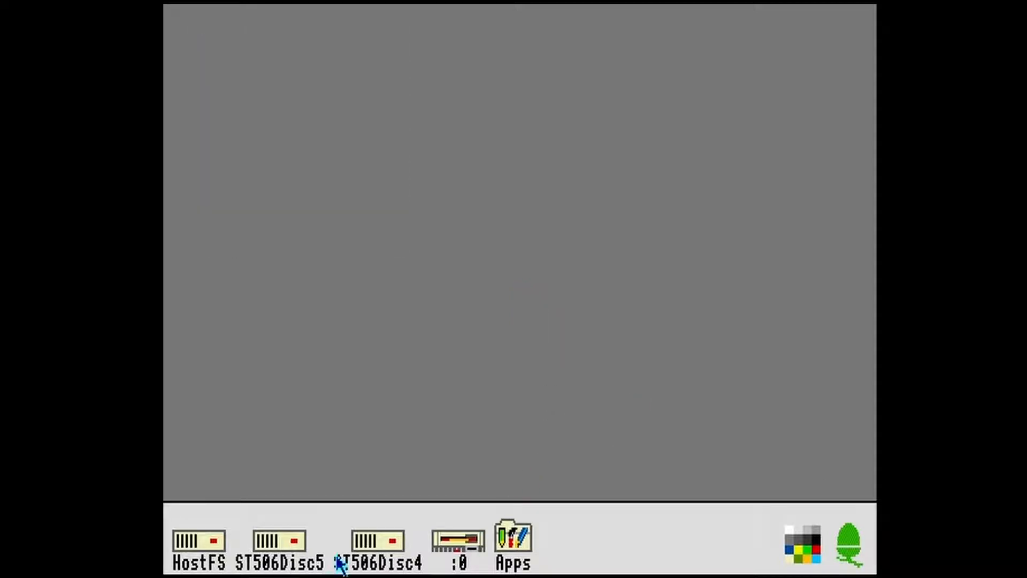
- Run !SparkPlug from the floppy and use it to open the OldBoot folder inside the OldBoot/zip archive on HostFS
click(464, 542)
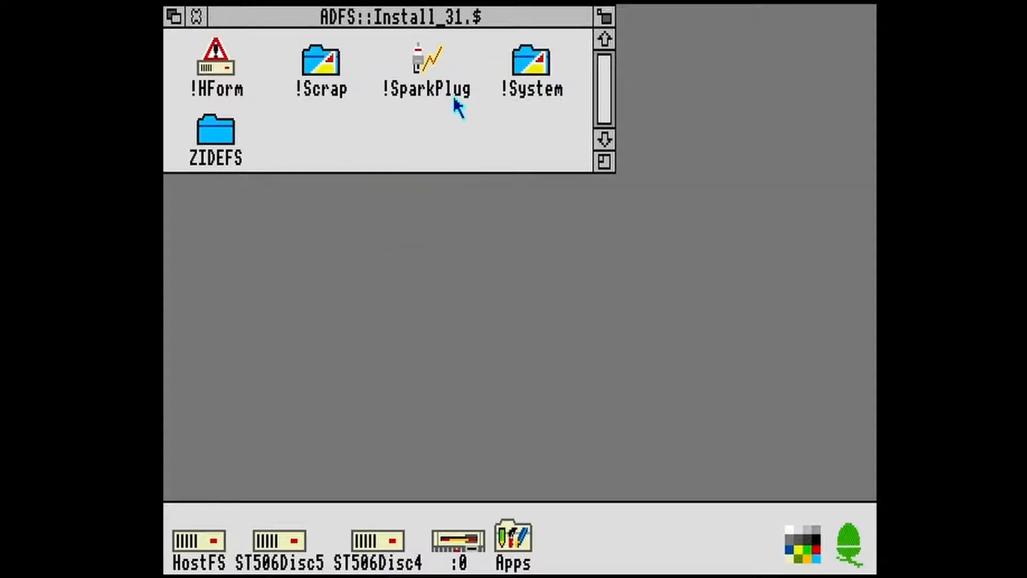
double_click(422, 69)
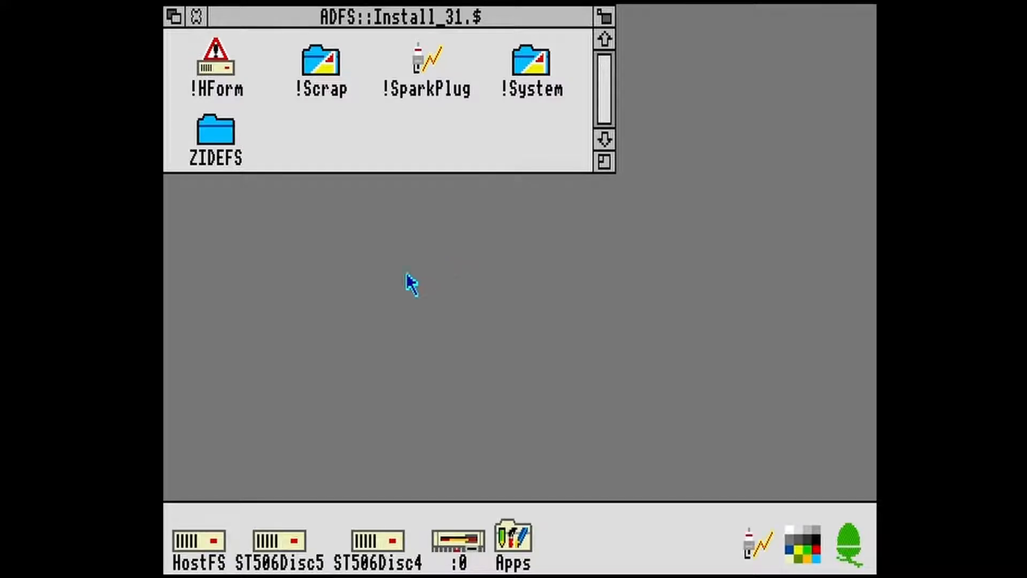
click(205, 539)
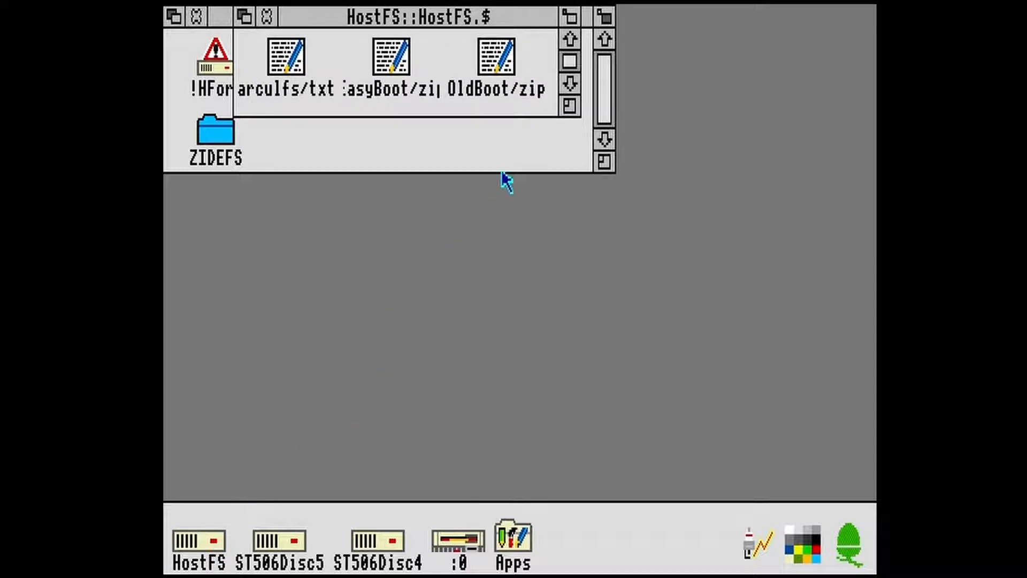
click(492, 60)
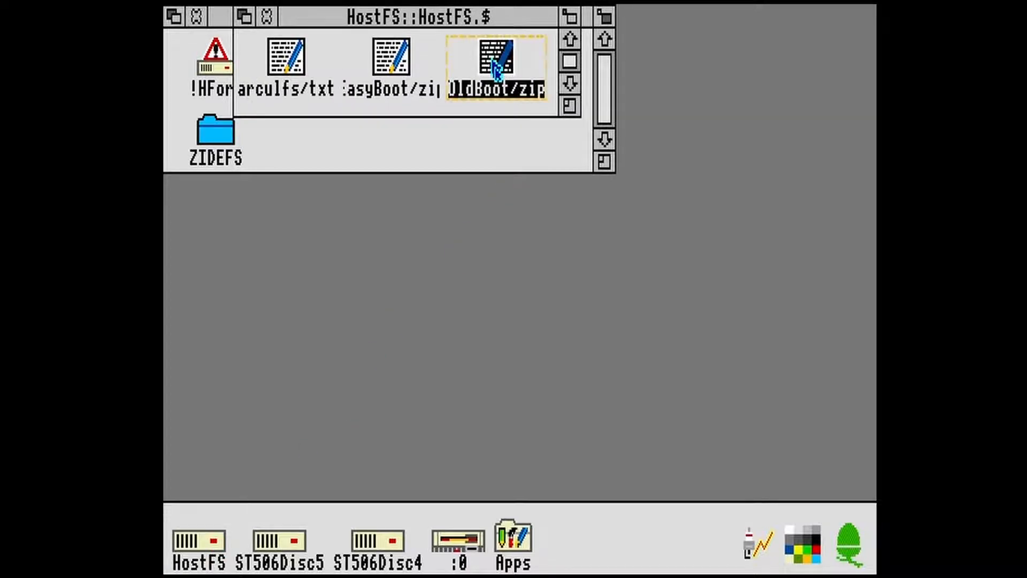
drag(495, 68, 758, 544)
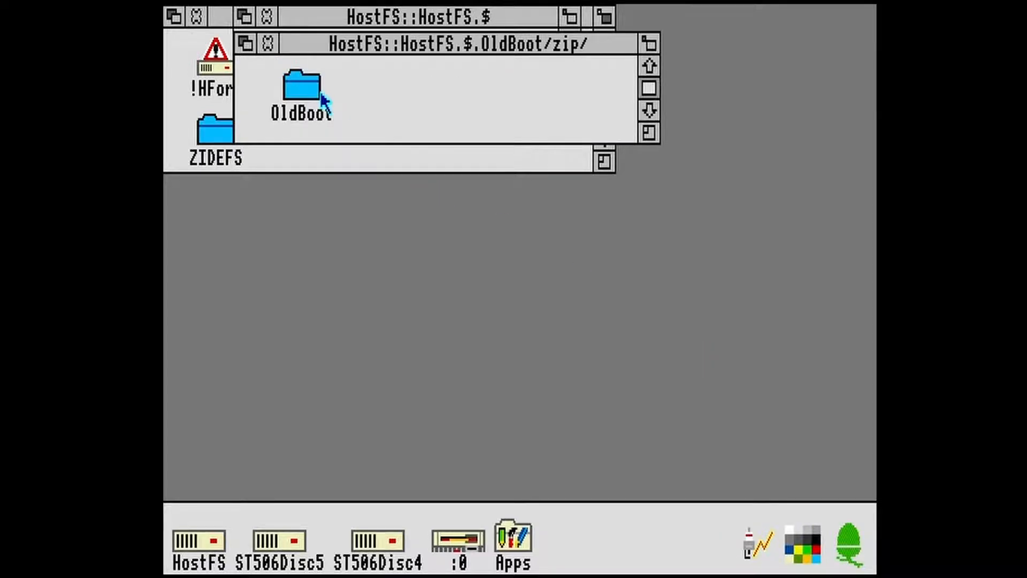
double_click(322, 100)
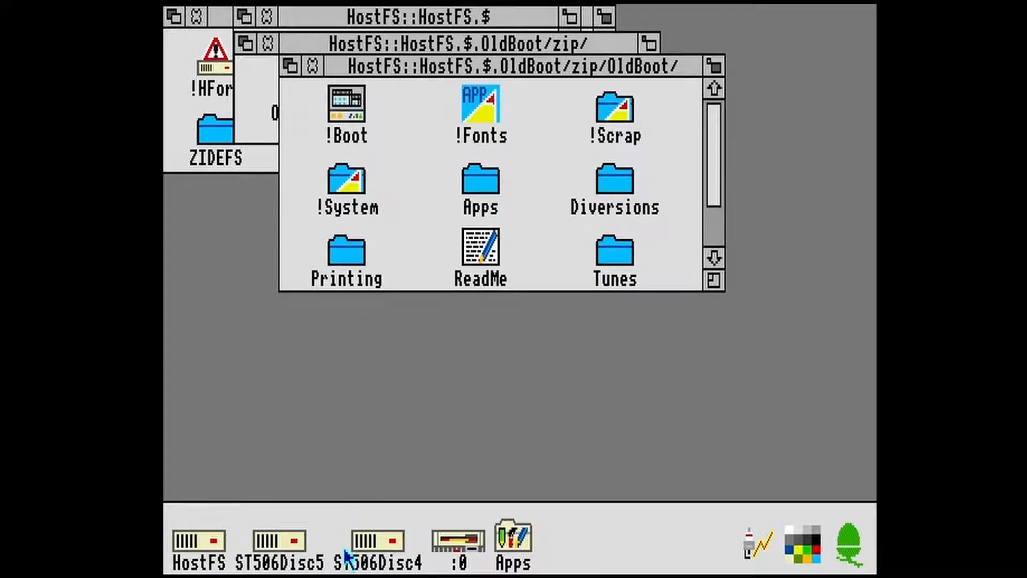
- Open the ST506Disc4 directory below the archive and copy everything from the archive's OldBoot folder into it
click(377, 536)
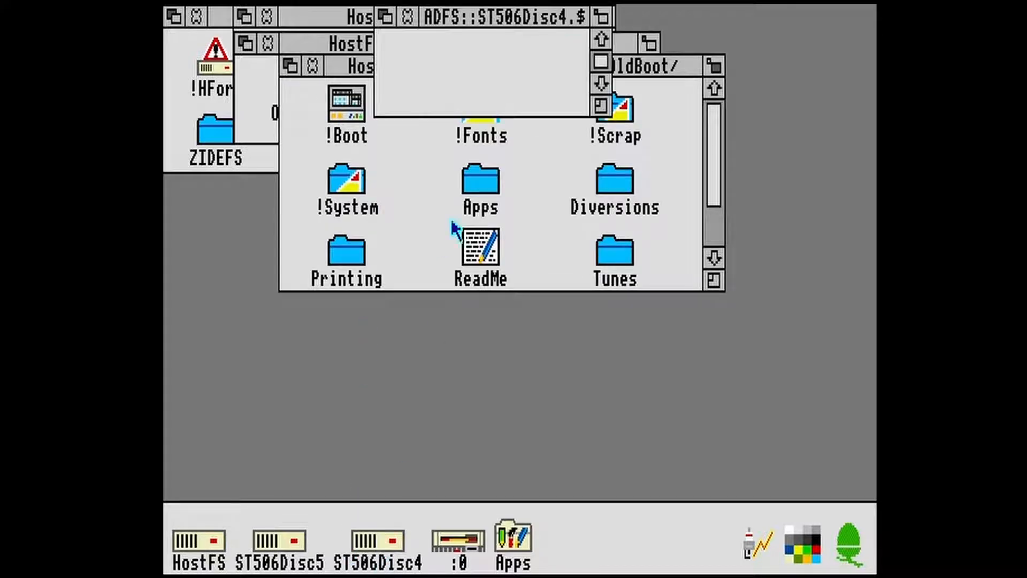
drag(481, 15, 327, 383)
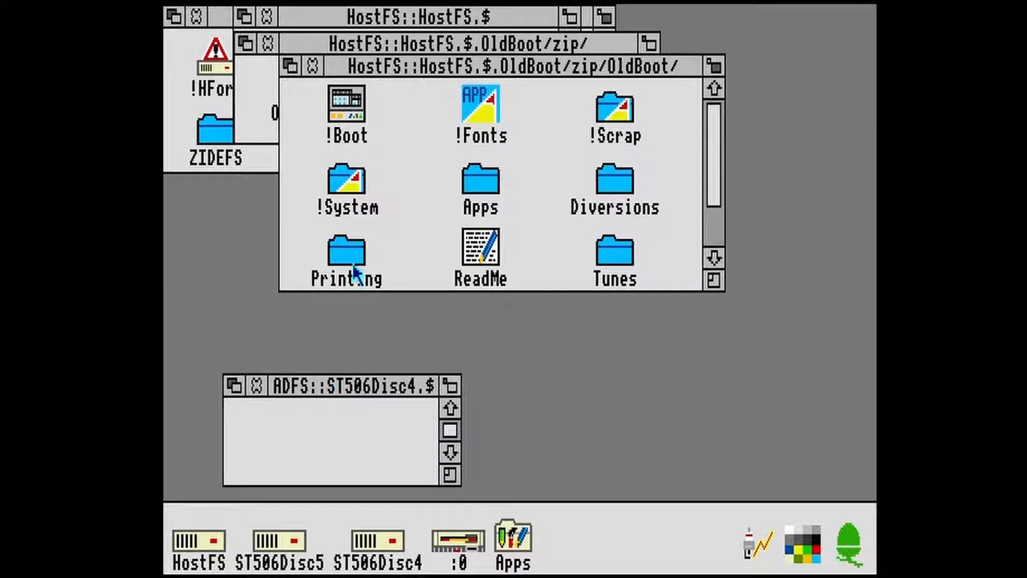
middle_click(413, 154)
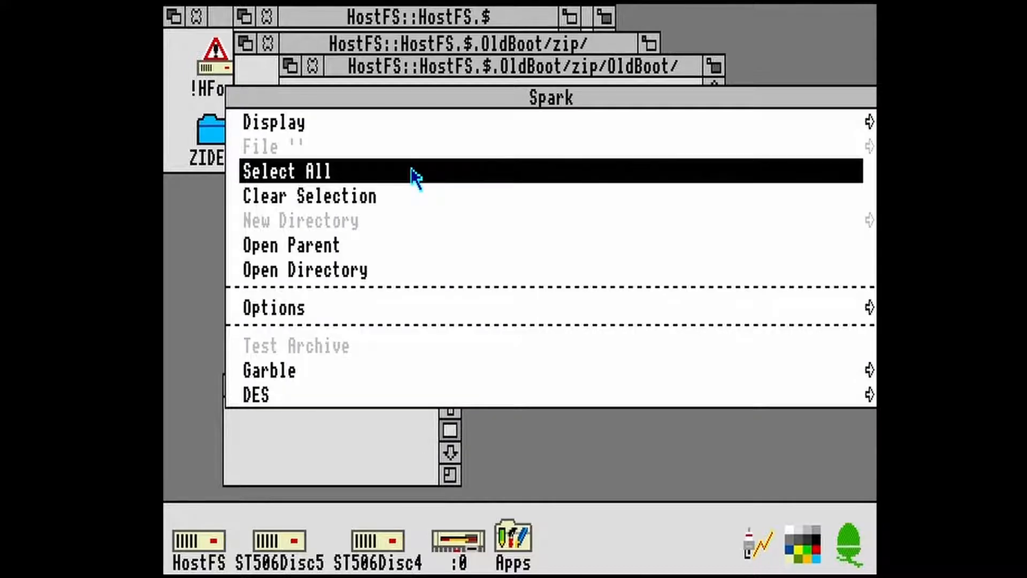
click(416, 176)
drag(327, 104, 308, 455)
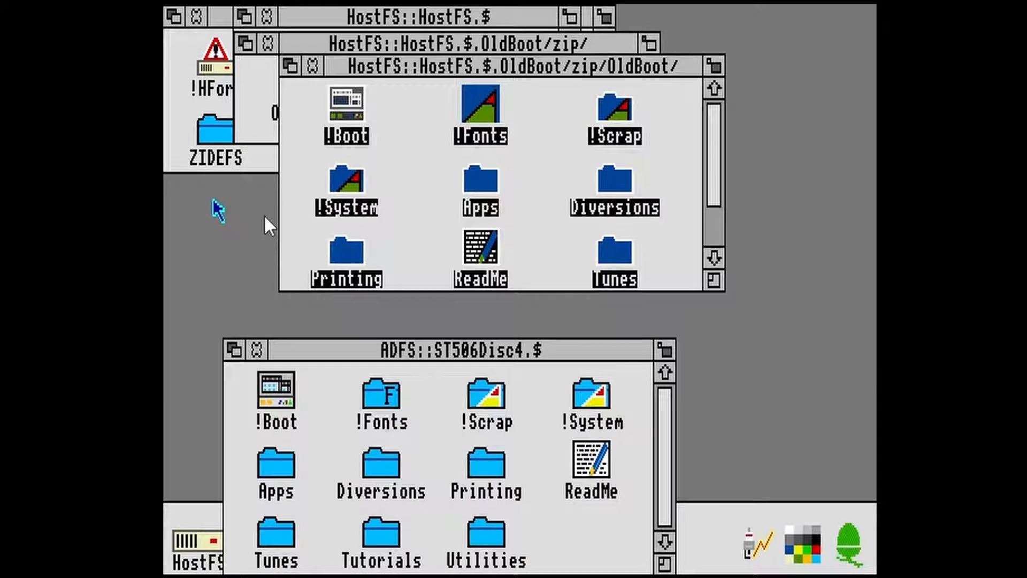
- Eject the floppy from drive 0 and hard reset the machine
click(218, 7)
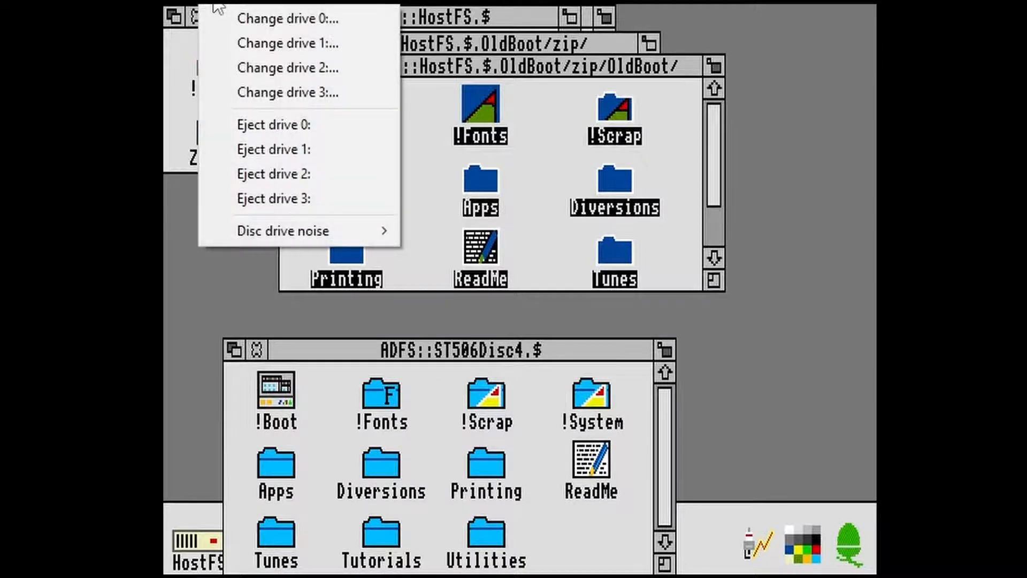
click(270, 118)
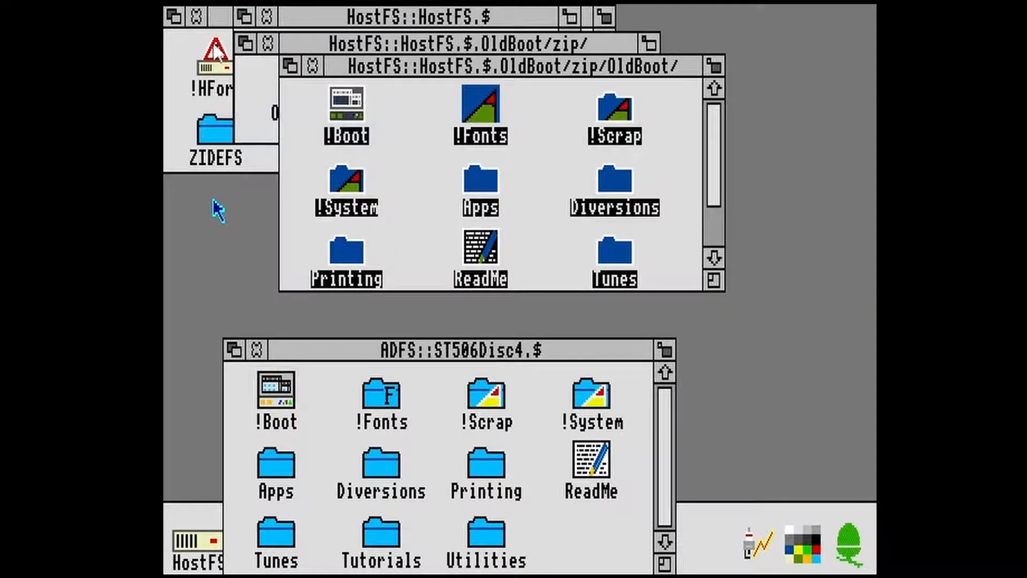
click(184, 7)
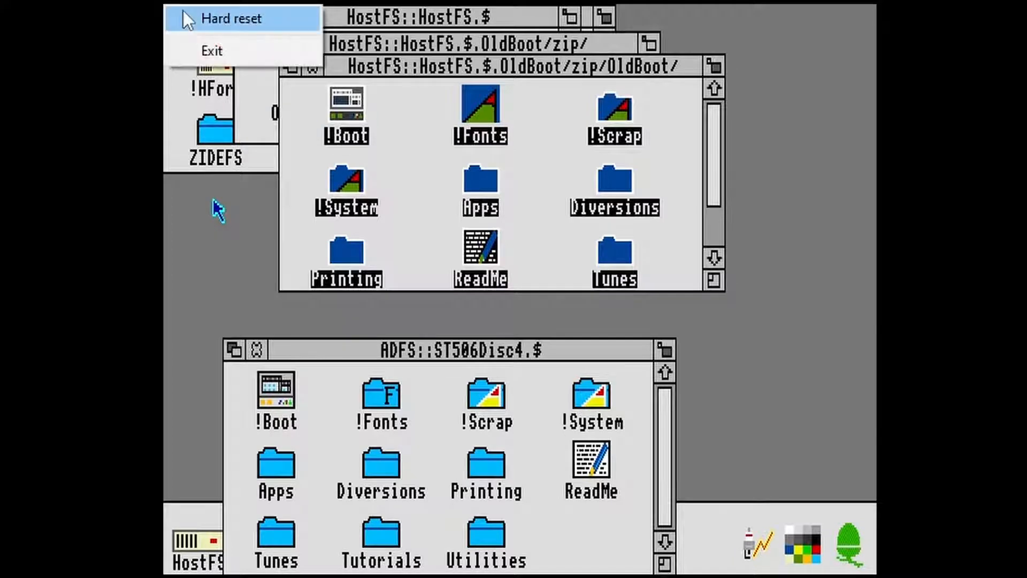
click(185, 16)
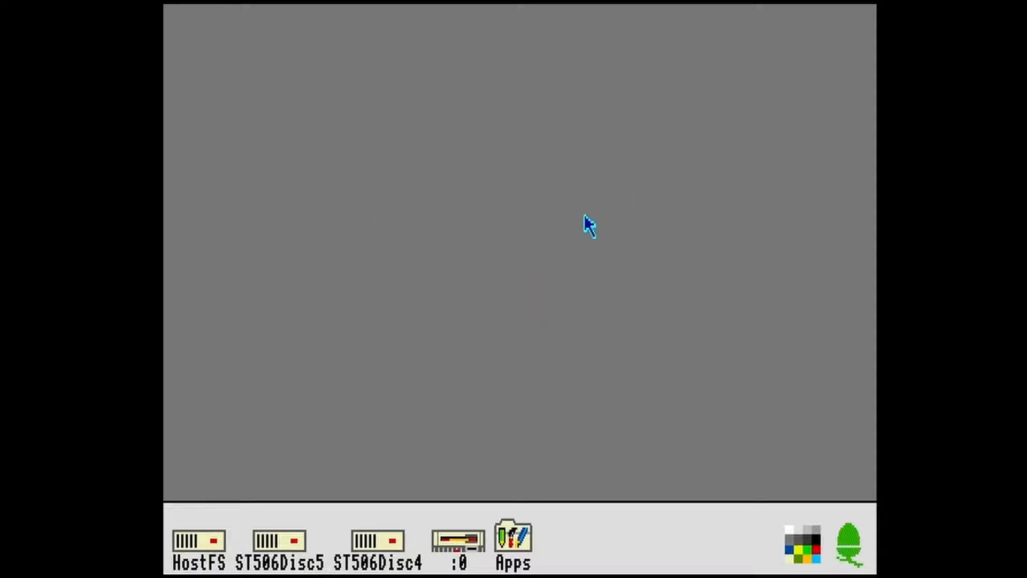
- Open the root directory of ST506Disc4, and make drive 4 current on the command line with adfs and dir :4
click(383, 550)
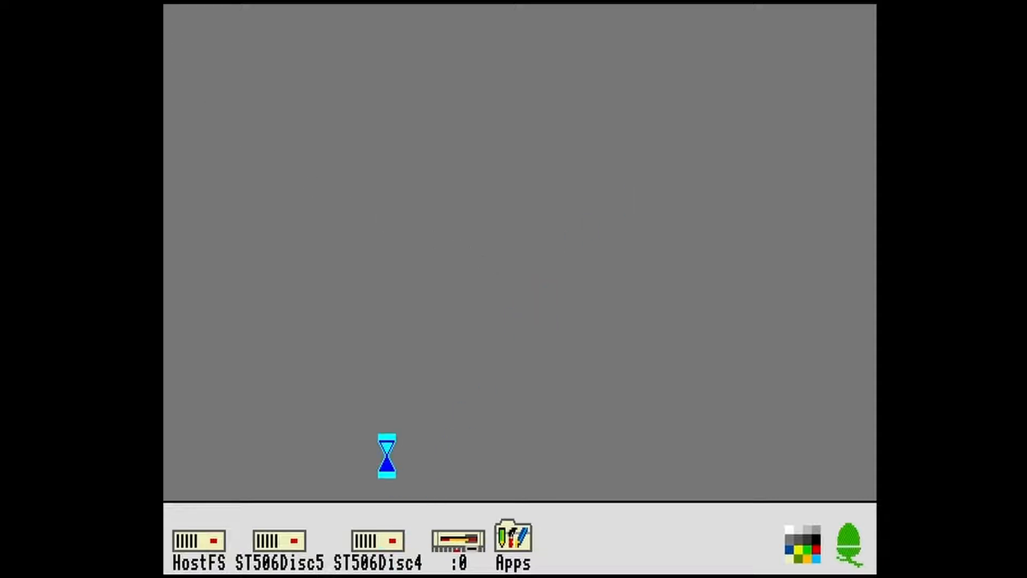
key(F12)
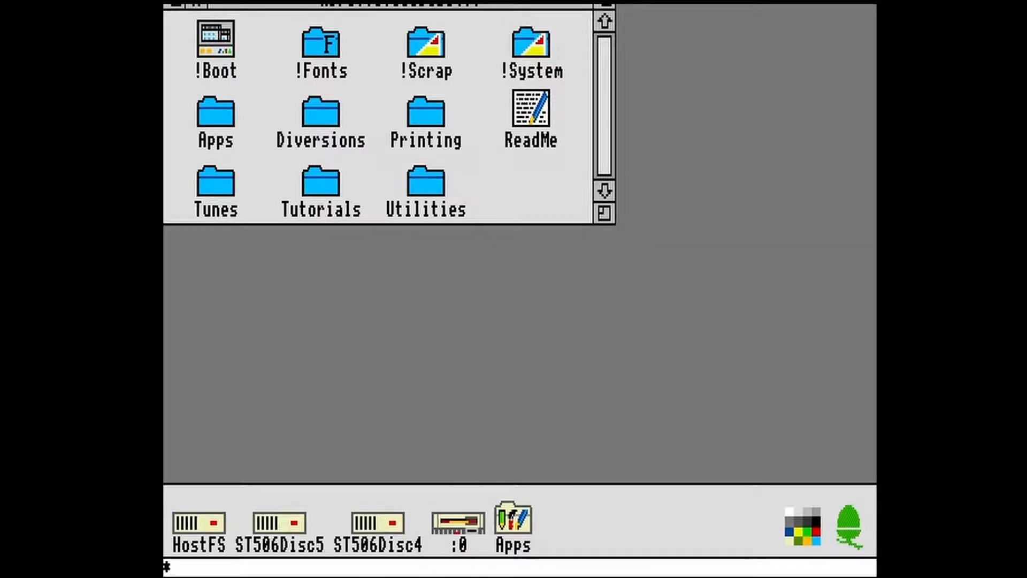
text(adfs)
key(Return)
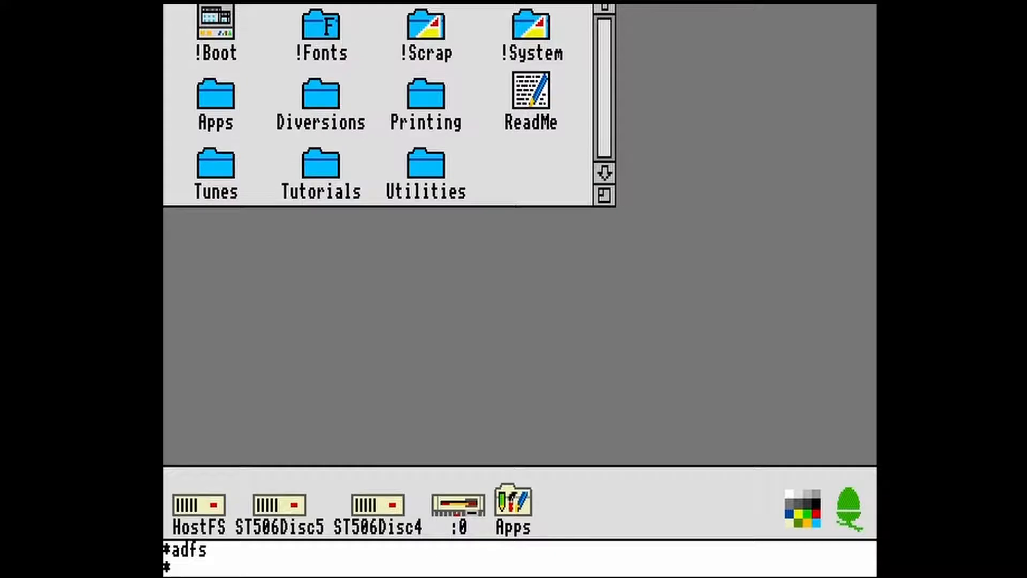
text(dir :4)
key(Return)
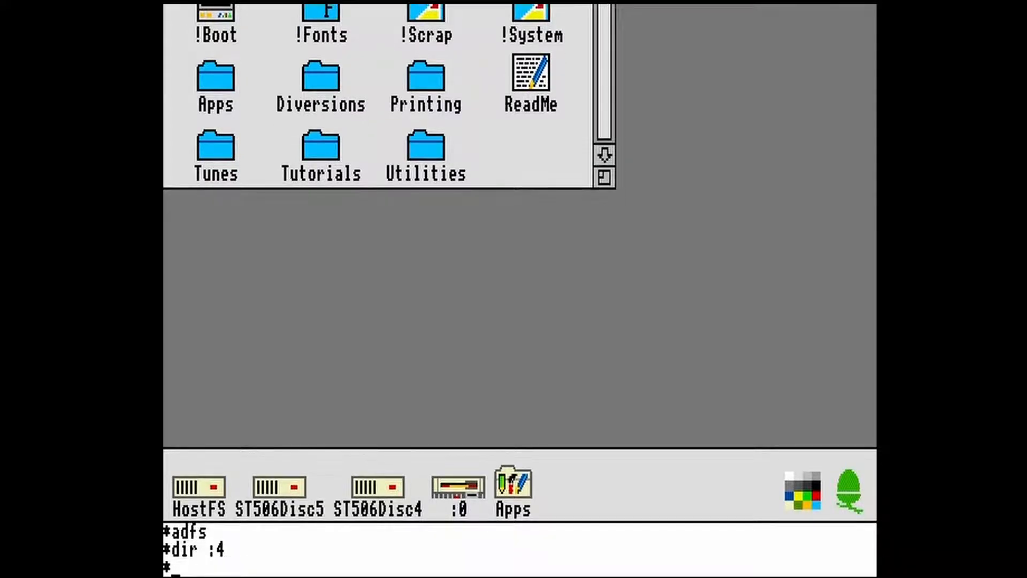
- Configure the machine to boot from ADFS drive 4 with co. boot, co. filesystem adfs and co. drive 4
text(co. boot)
key(Return)
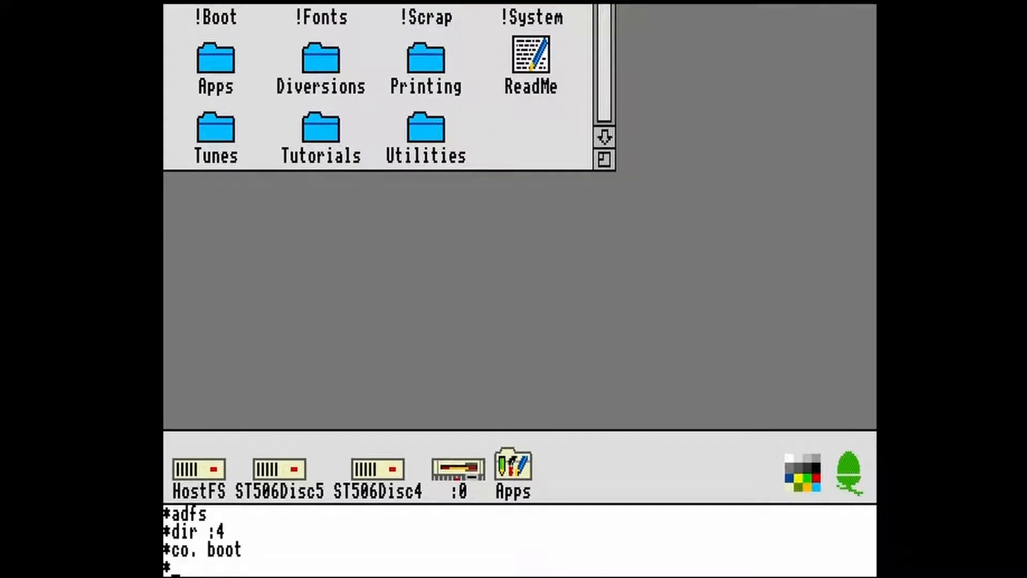
text(co. file)
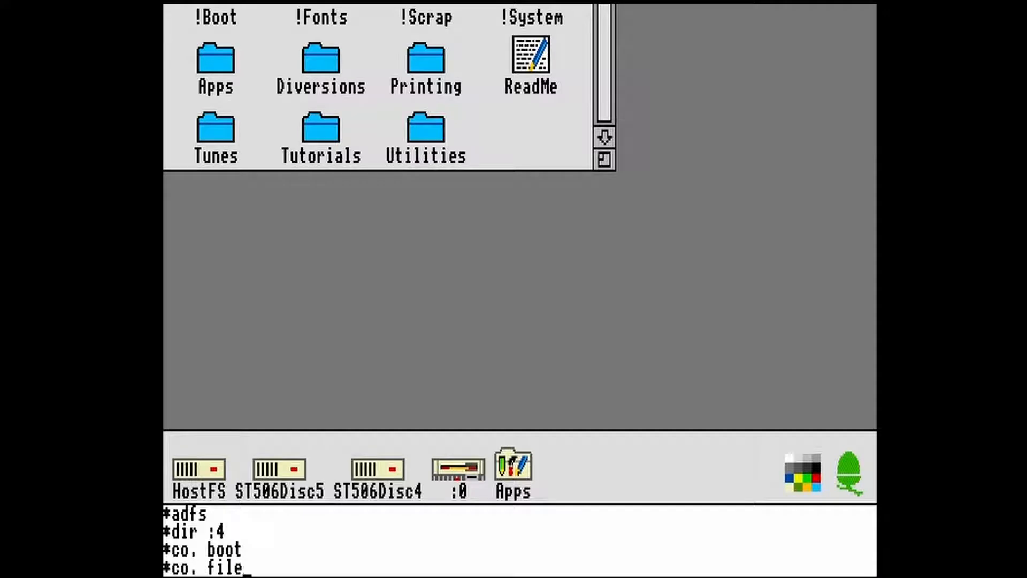
text(system adfs)
key(Return)
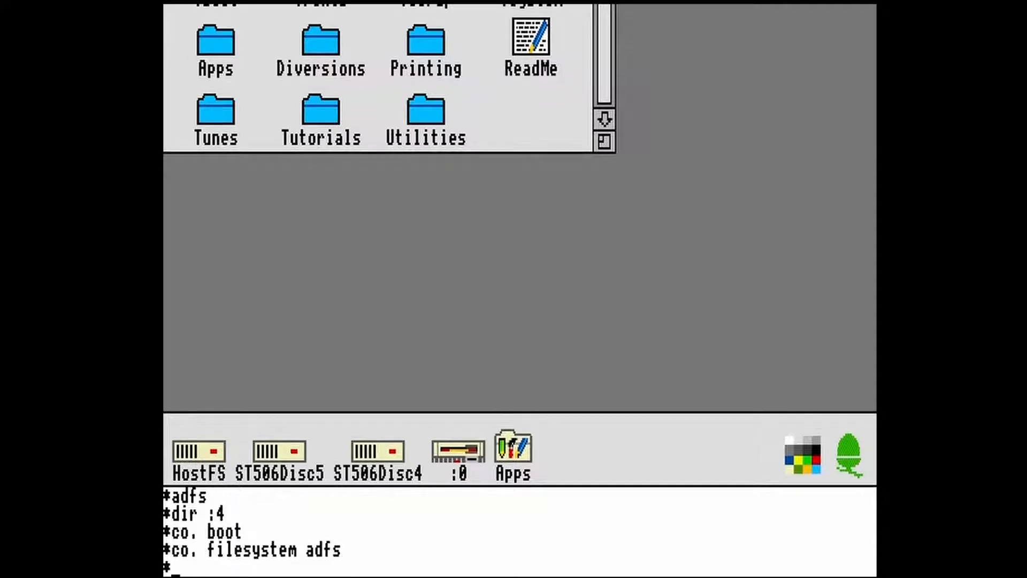
text(co. drive 4)
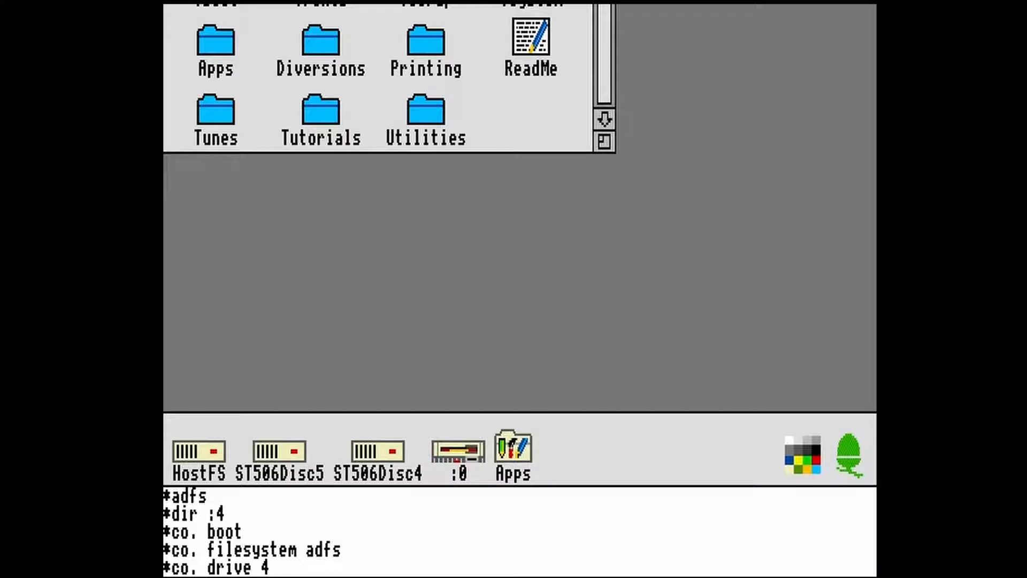
key(Return)
- Set the disc's boot option with opt 4,2, leave the command line and hard reset the machine
text(opt)
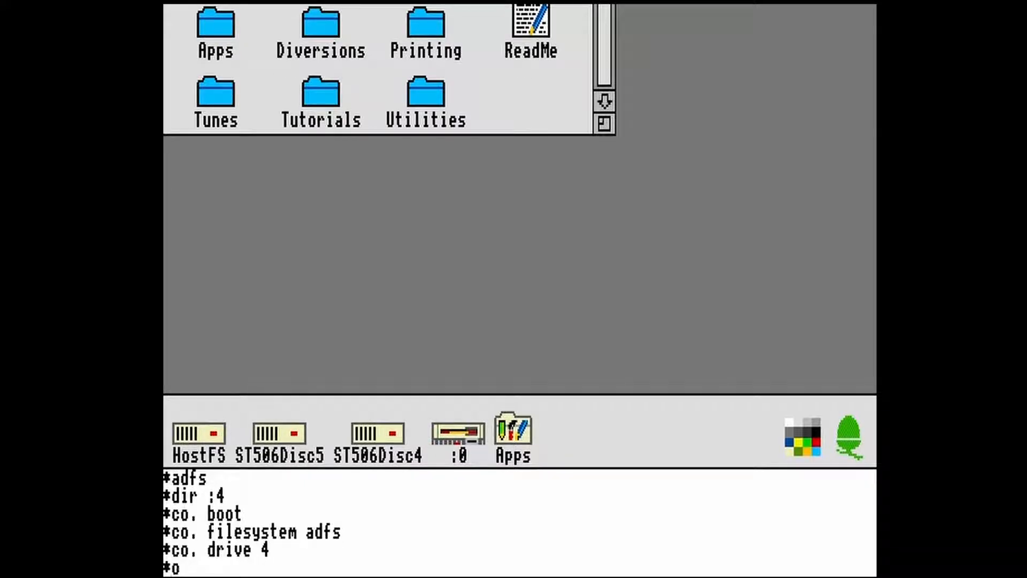
text( 4,2)
key(Return)
key(Return)
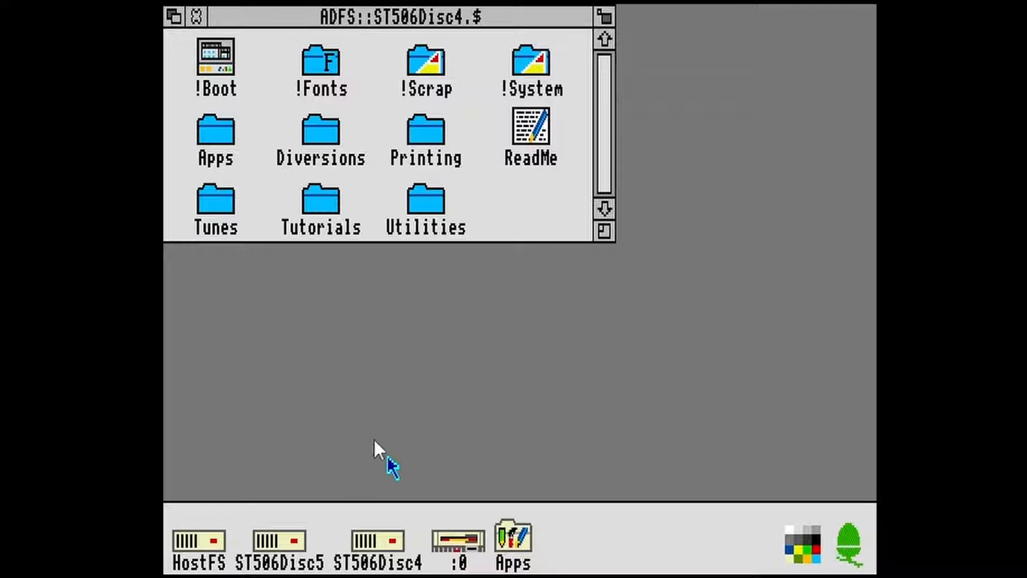
click(186, 1)
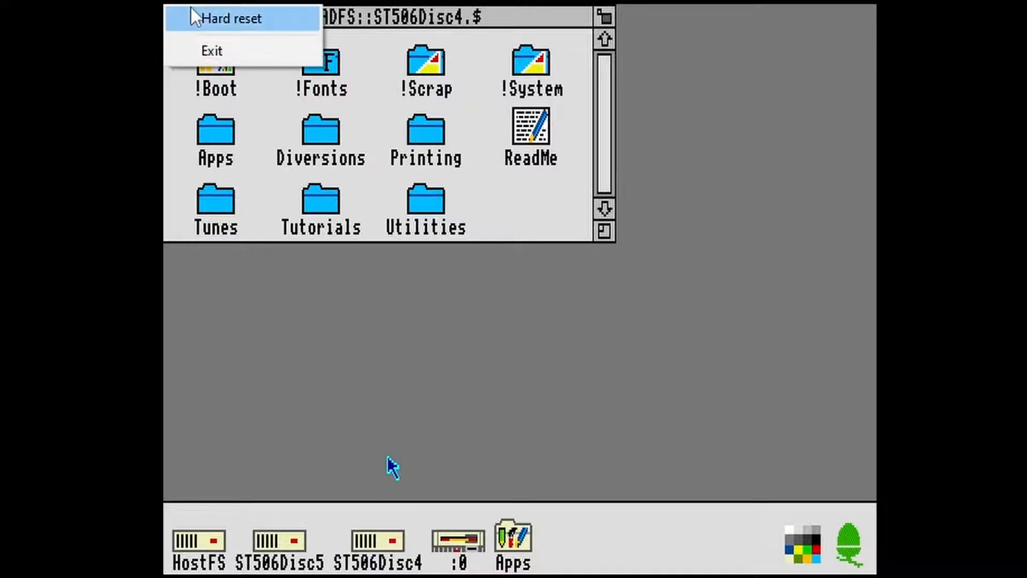
click(194, 17)
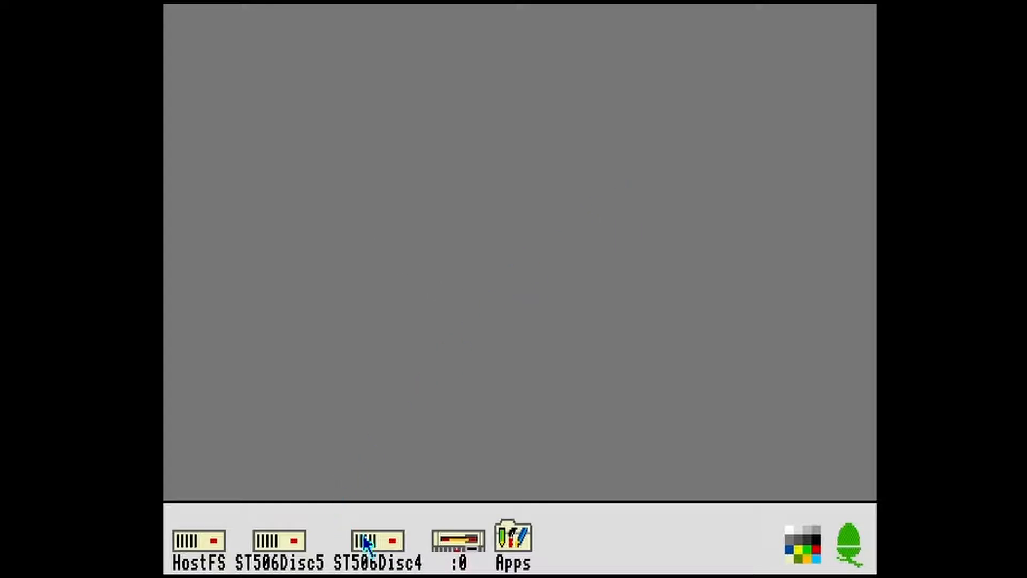
- View the root directories of ST506Disc4 and ST506Disc5, and open drives :4 and :5 on the RISC OS 2 machine
click(385, 539)
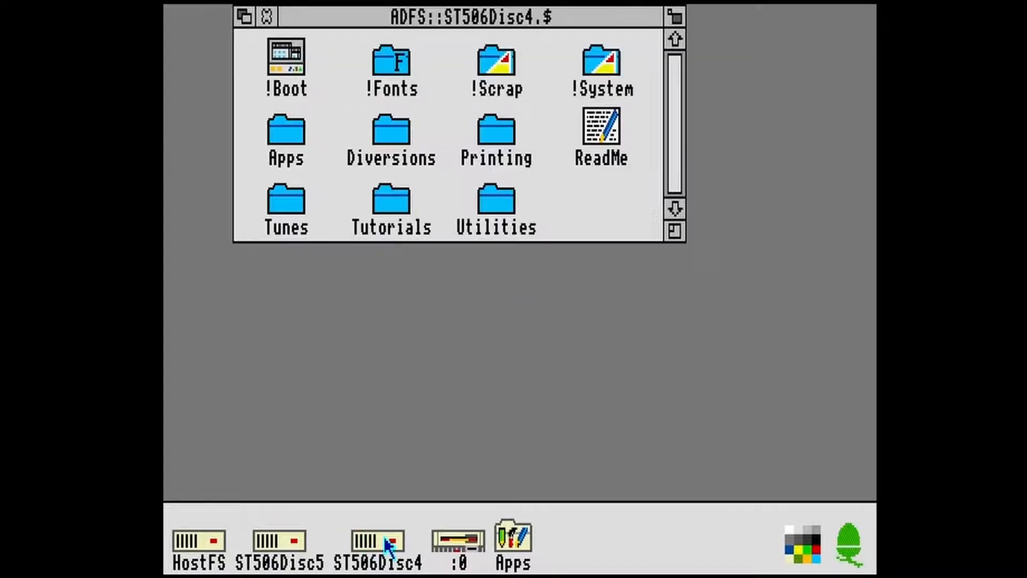
click(280, 537)
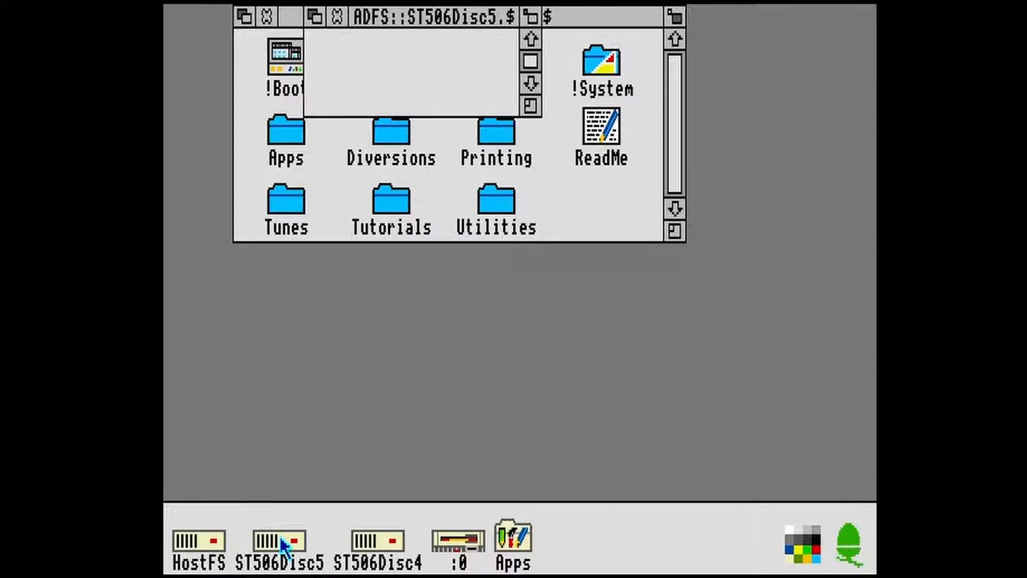
drag(623, 128, 456, 63)
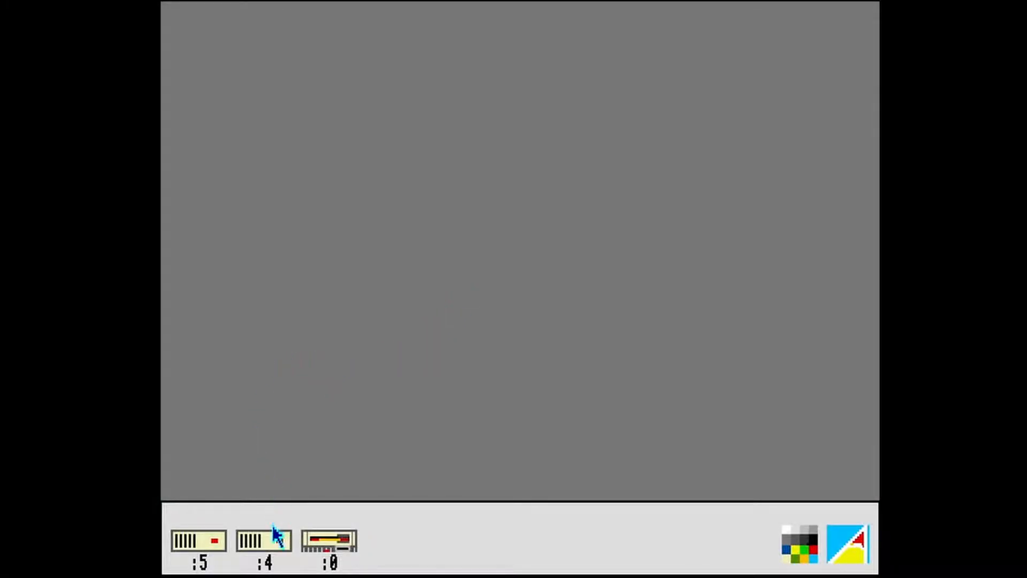
click(275, 542)
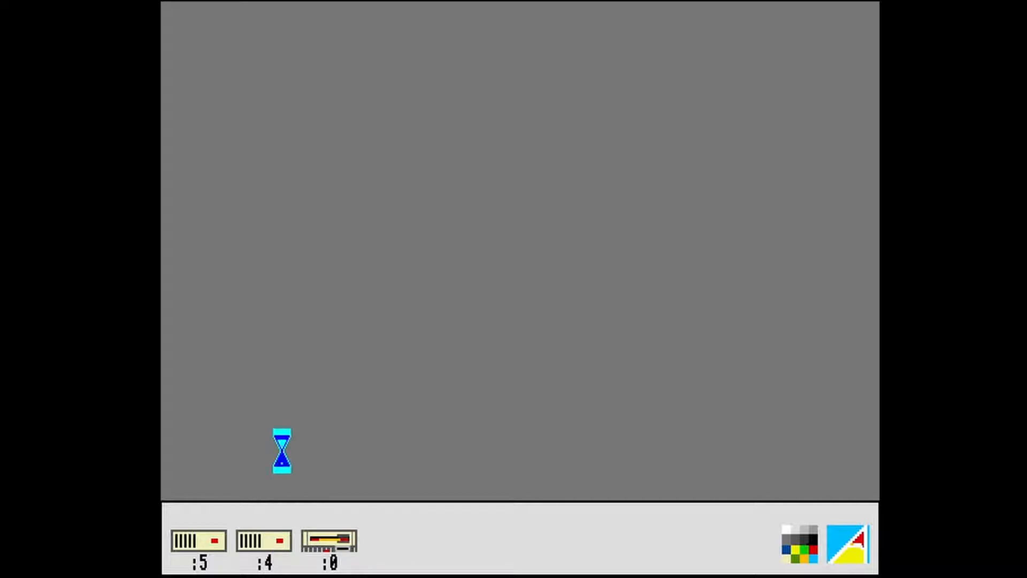
click(216, 535)
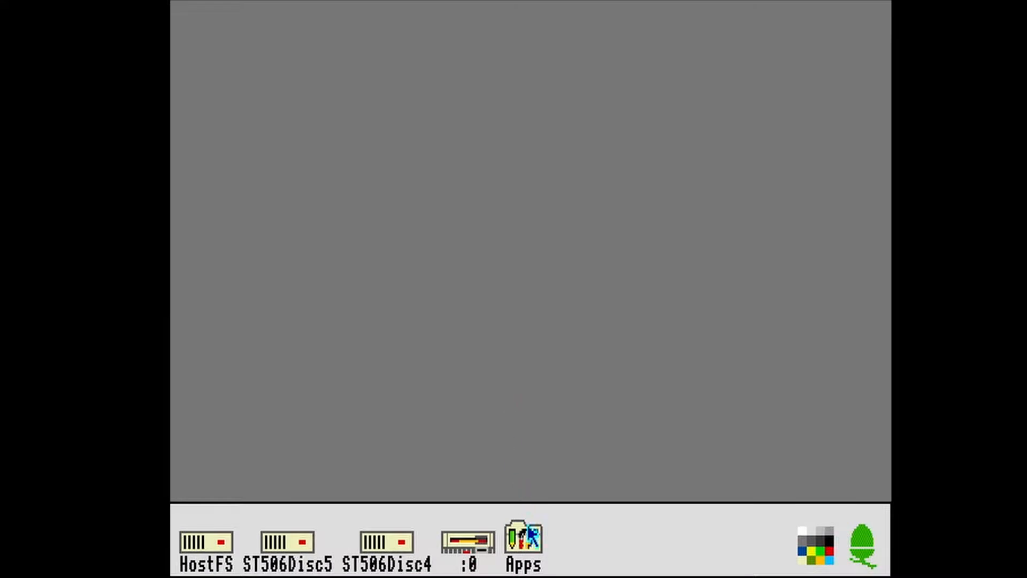
- View the built-in Apps directory and the root directory of ST506Disc4 on the RISC OS 3 machine, closing each
click(529, 530)
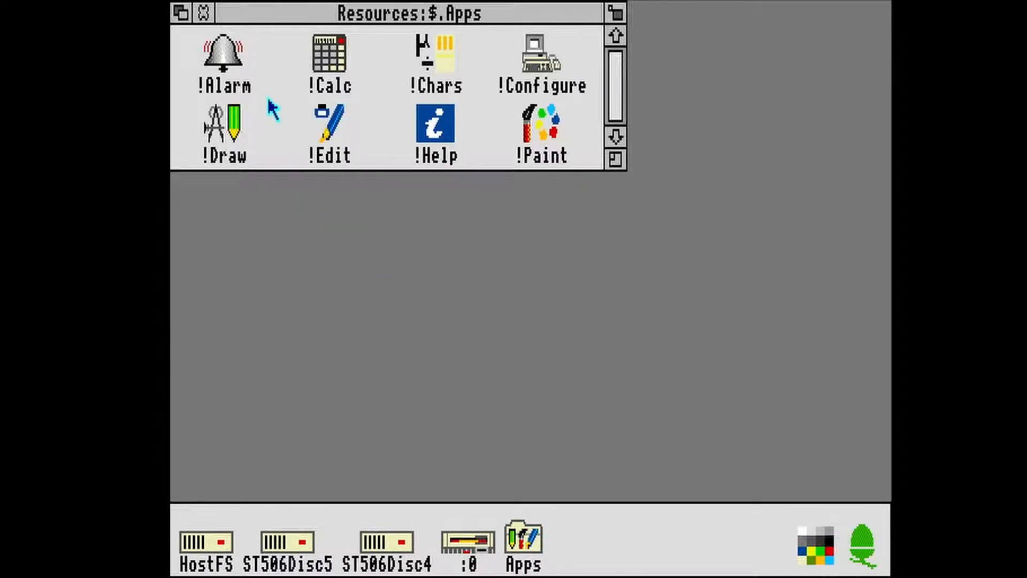
click(203, 11)
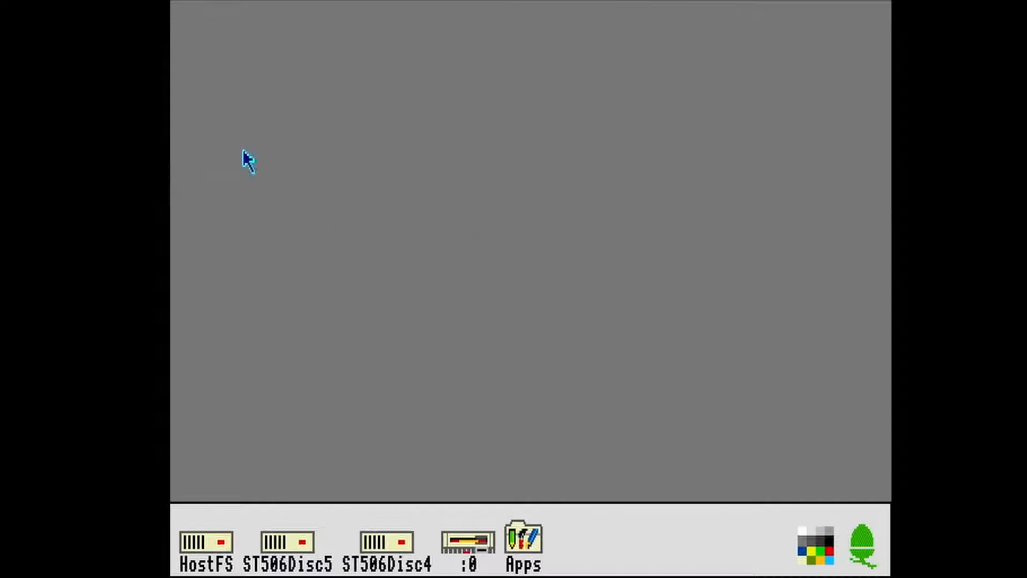
click(405, 541)
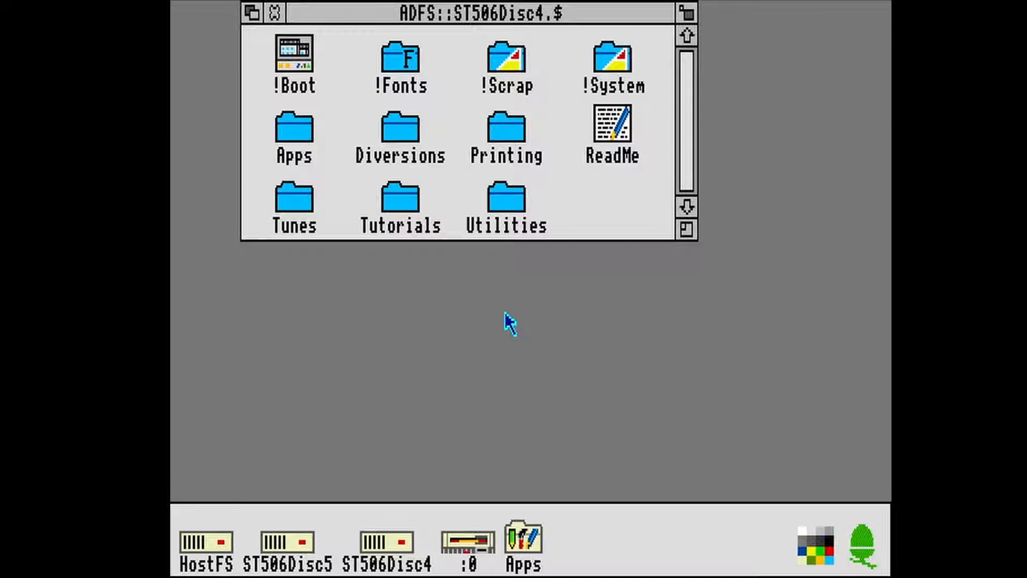
click(274, 11)
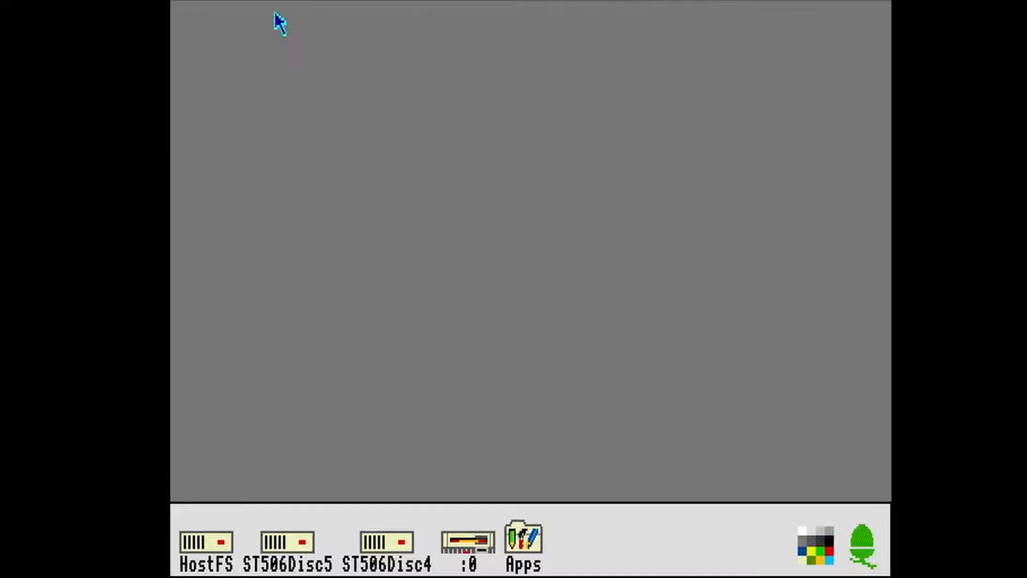
- Save a desktop boot file as ADFS::ST506Disc4.$.!Boot
middle_click(864, 532)
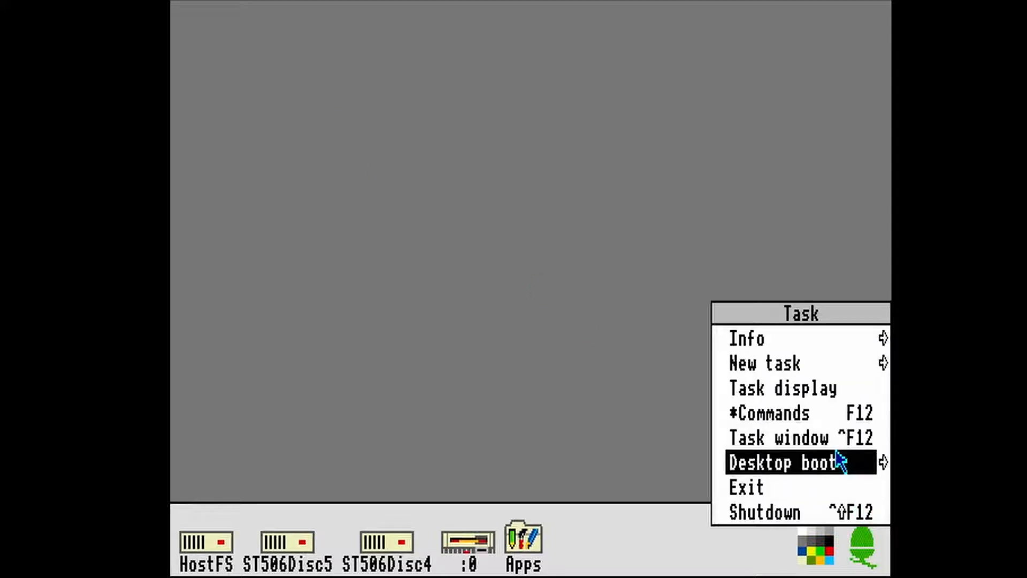
mouse_move(883, 465)
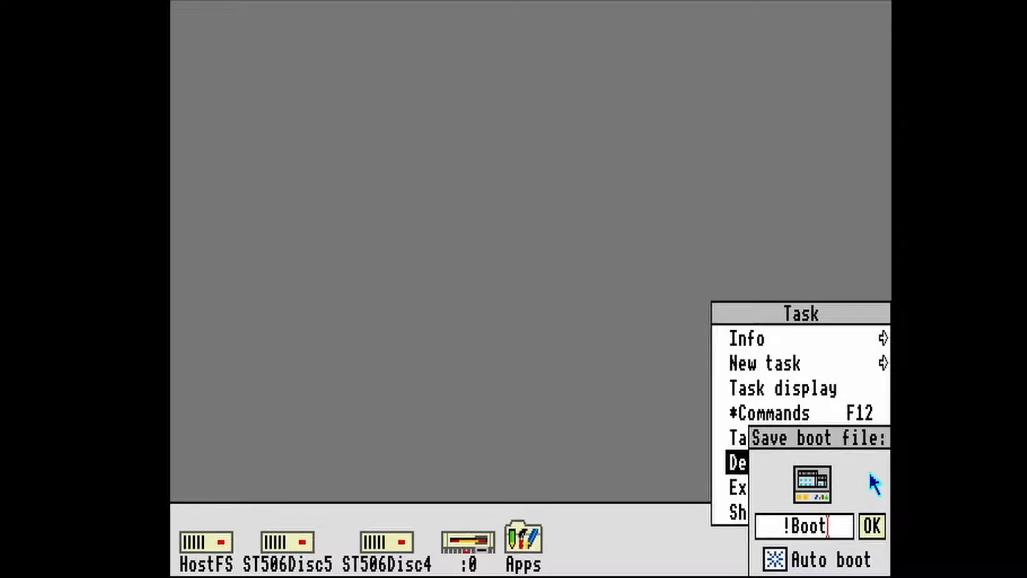
key(Left)
key(Left)
key(Left)
key(Left)
key(Left)
text(ADFS::)
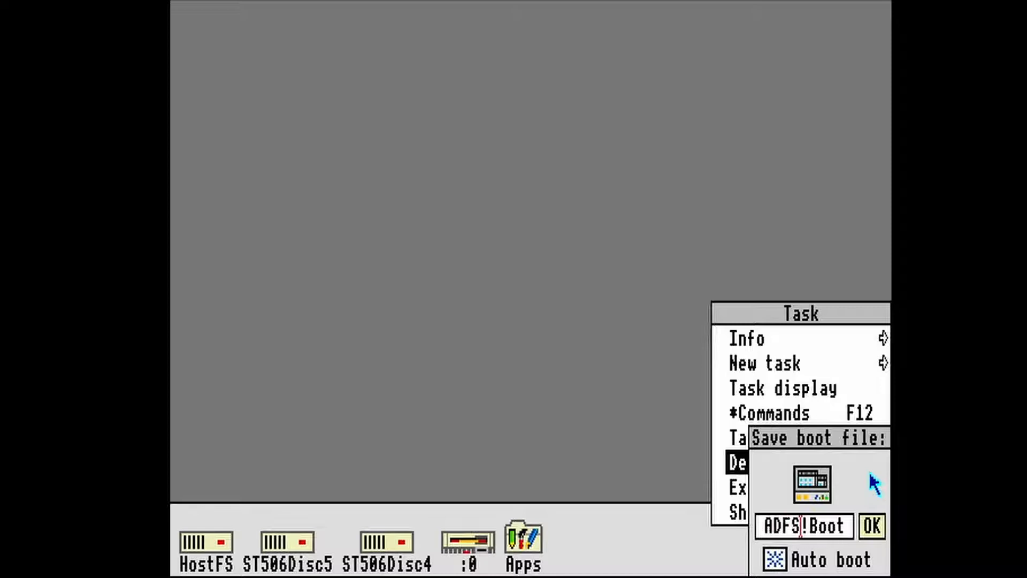
text(ST506Disc)
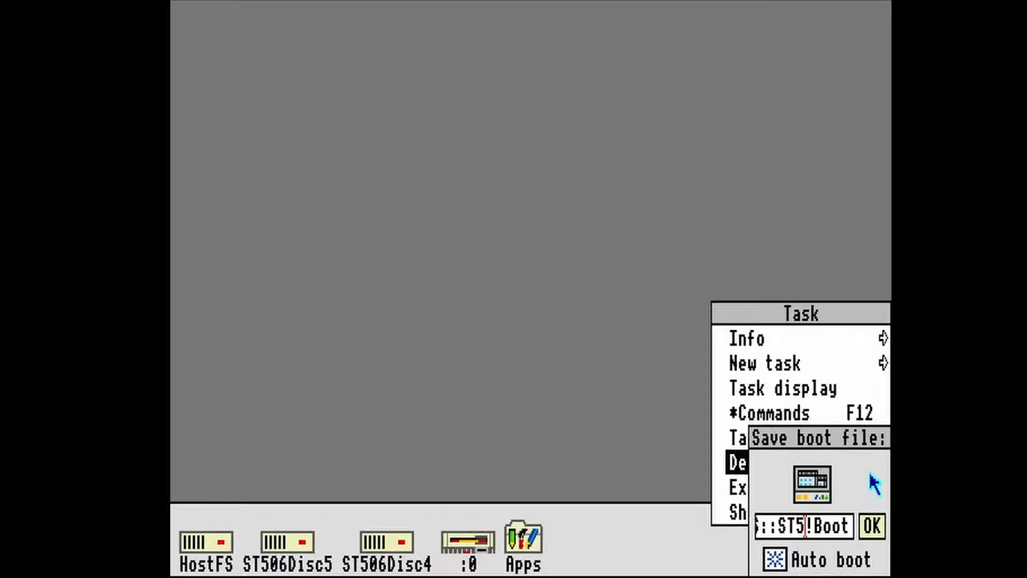
text(3)
key(BackSpace)
text(4.$.)
click(872, 526)
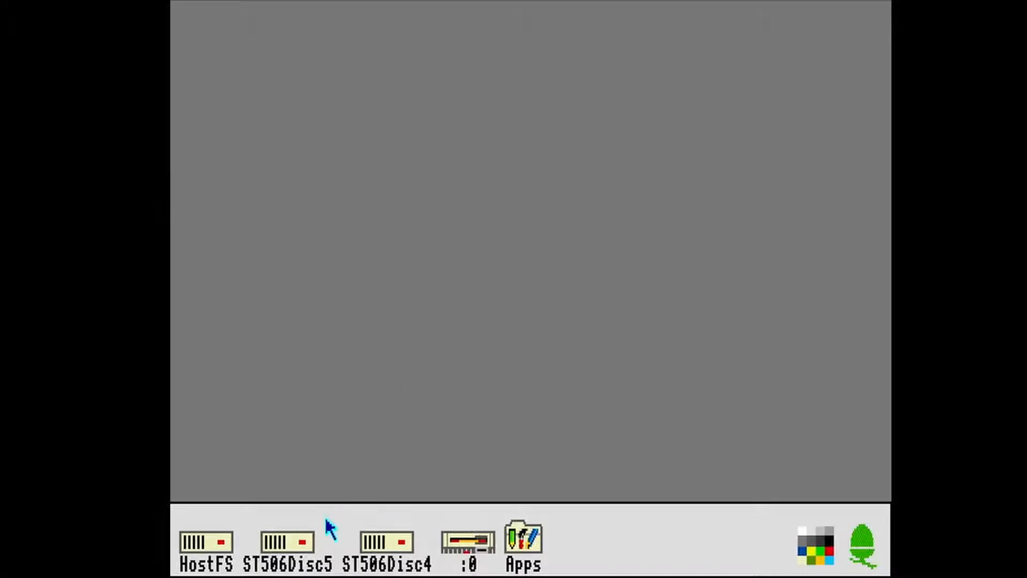
- Open the Apps directory on ST506Disc4 and close the disc's root directory
click(400, 553)
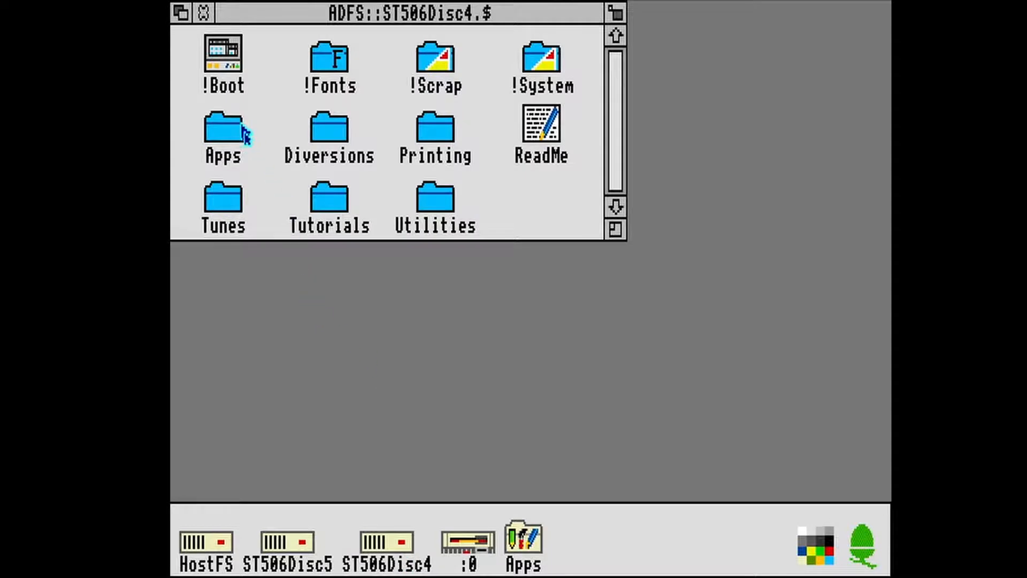
double_click(239, 134)
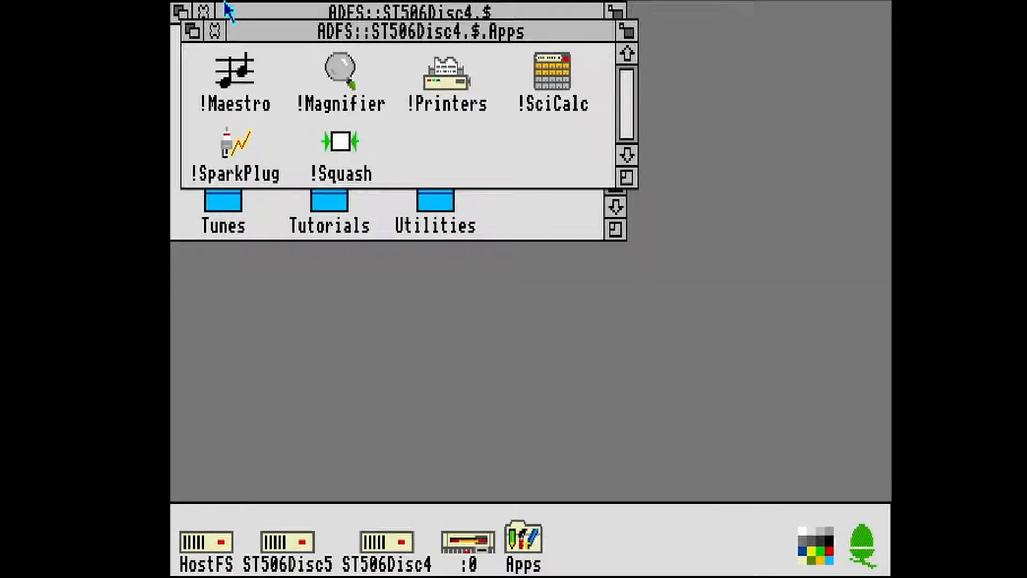
click(206, 10)
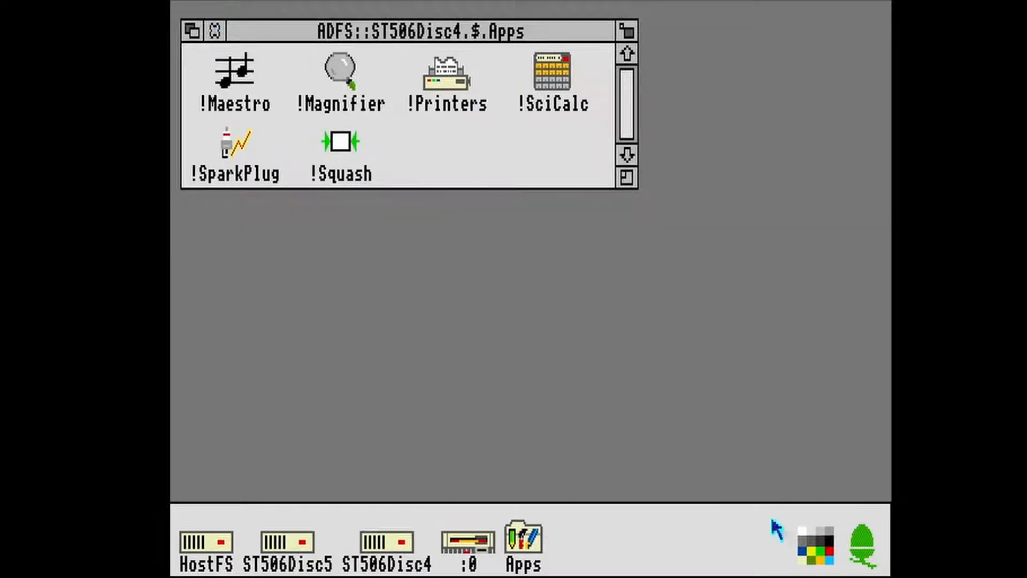
- Save the desktop boot file as ADFS::ST506Disc4.$.!Boot again with the disc's Apps directory open
middle_click(863, 551)
text(ADFS::ST506Disc4)
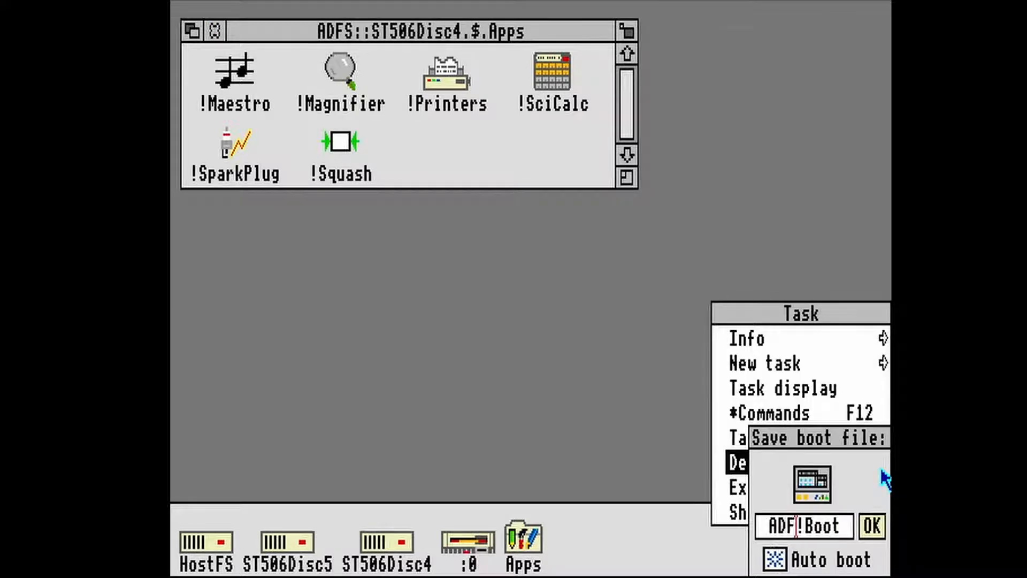
text(.$.)
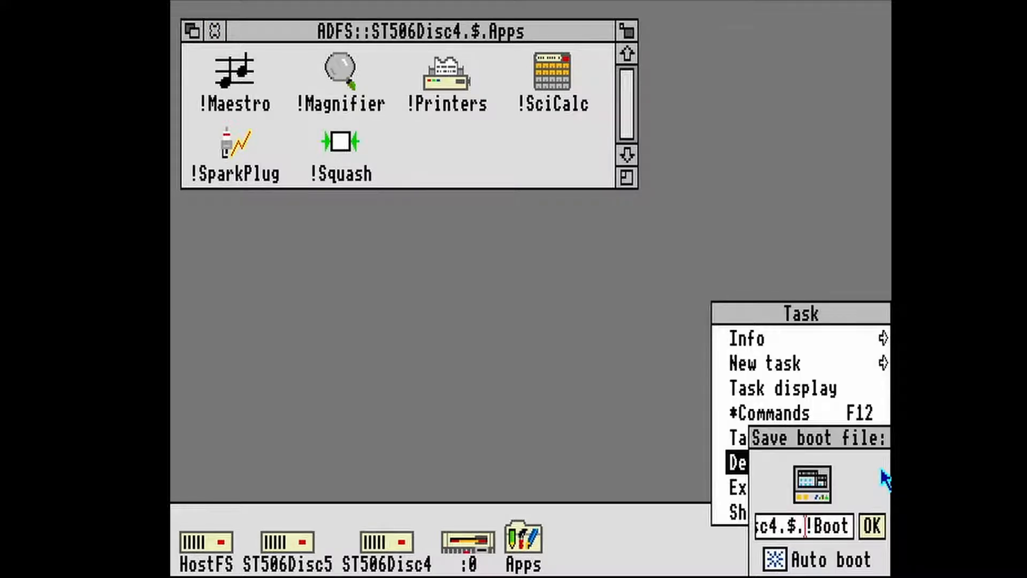
click(873, 527)
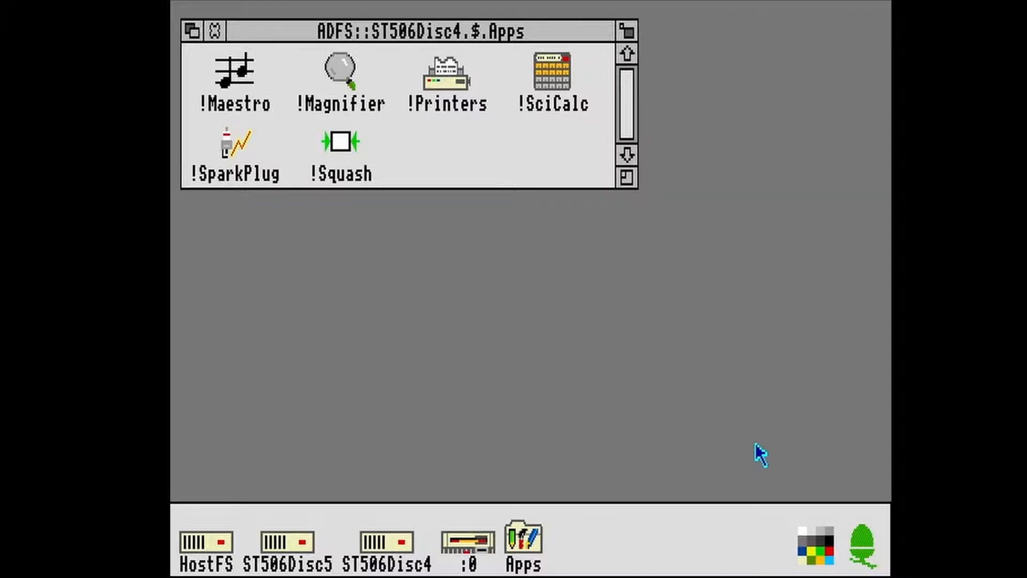
- Close the running machine and create a new Archimedes 540 machine named RISC OS 3 EasyBoot
click(195, 2)
click(239, 14)
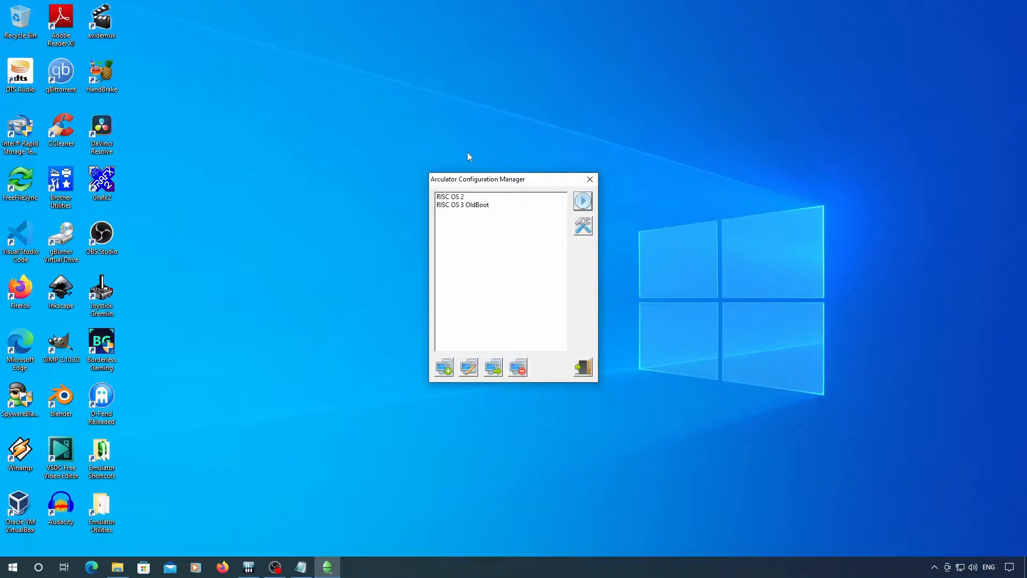
click(444, 368)
text(RISC OS 3)
key(Return)
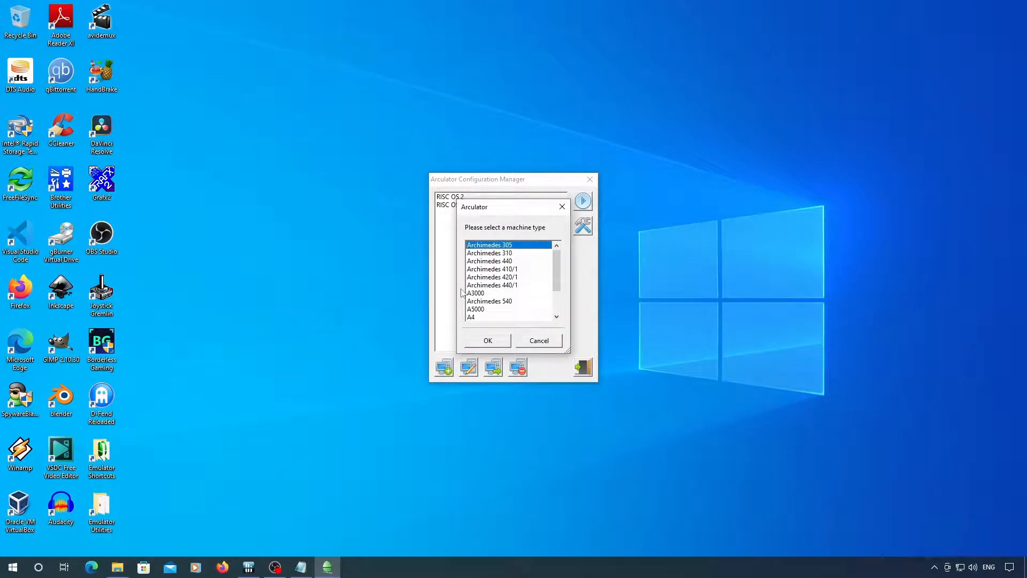
click(490, 301)
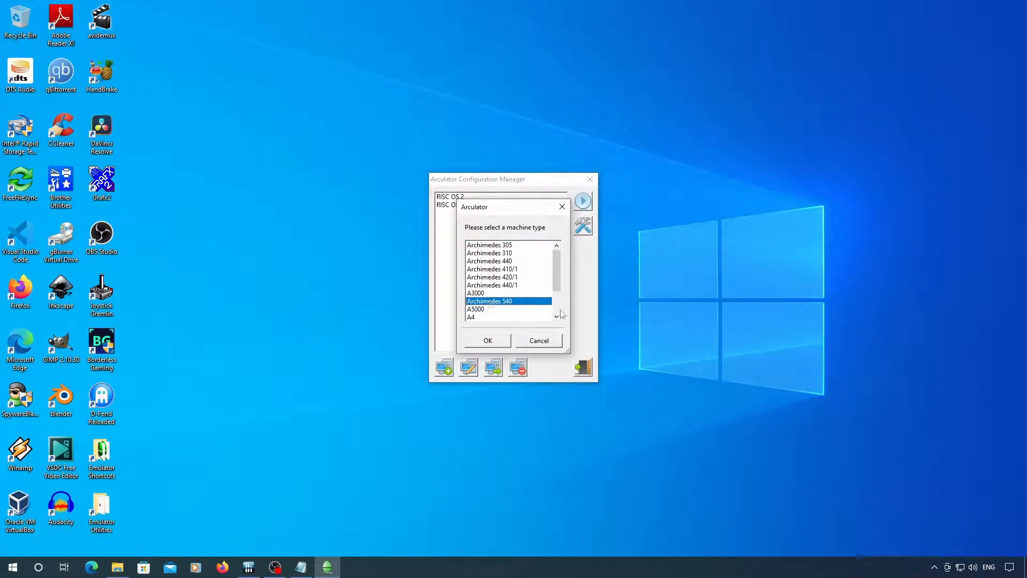
scroll(560, 312, down, 2)
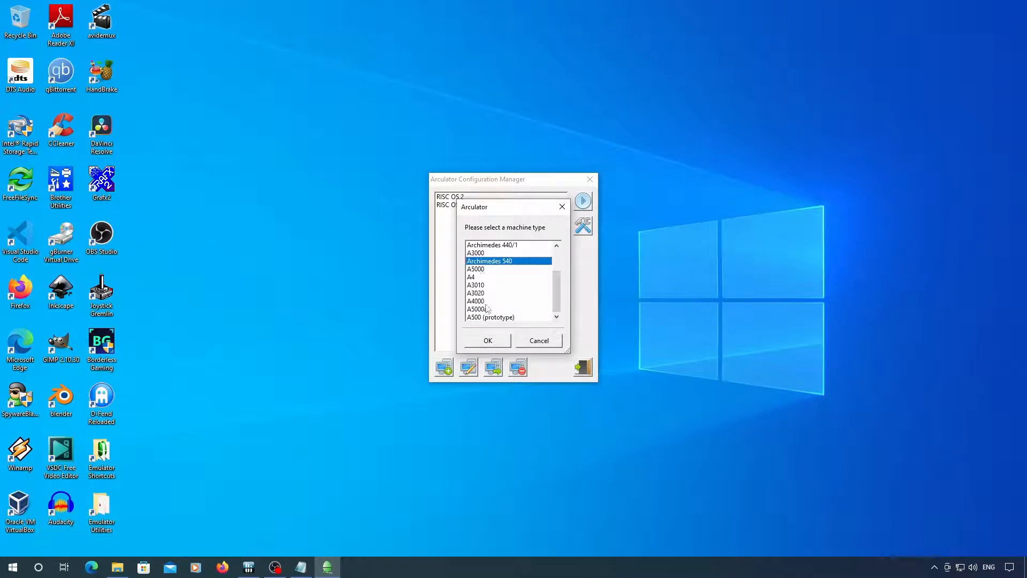
click(492, 341)
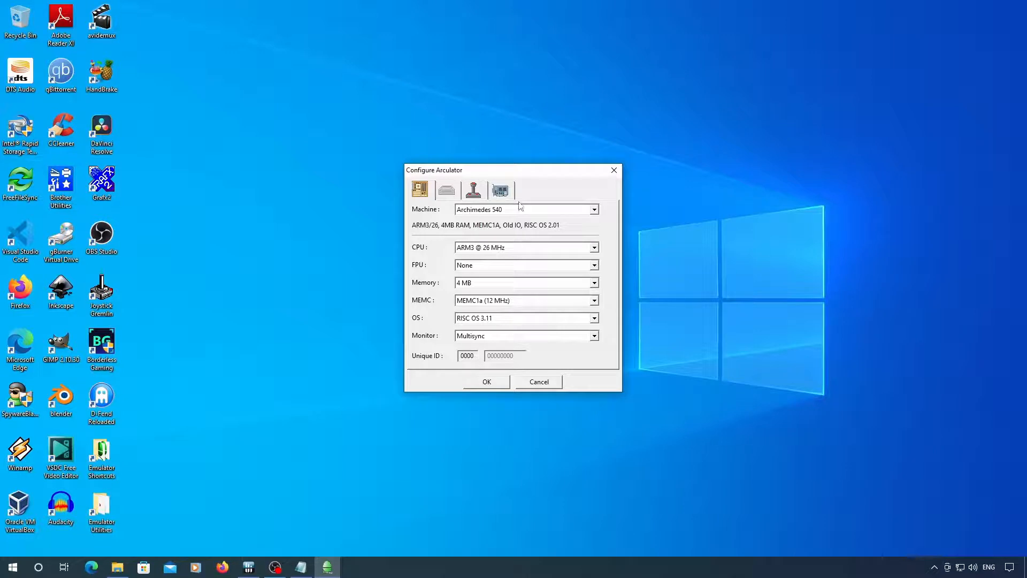
- Assign the ZIDEFS IDE Controller to podule 0 of the new machine
click(503, 193)
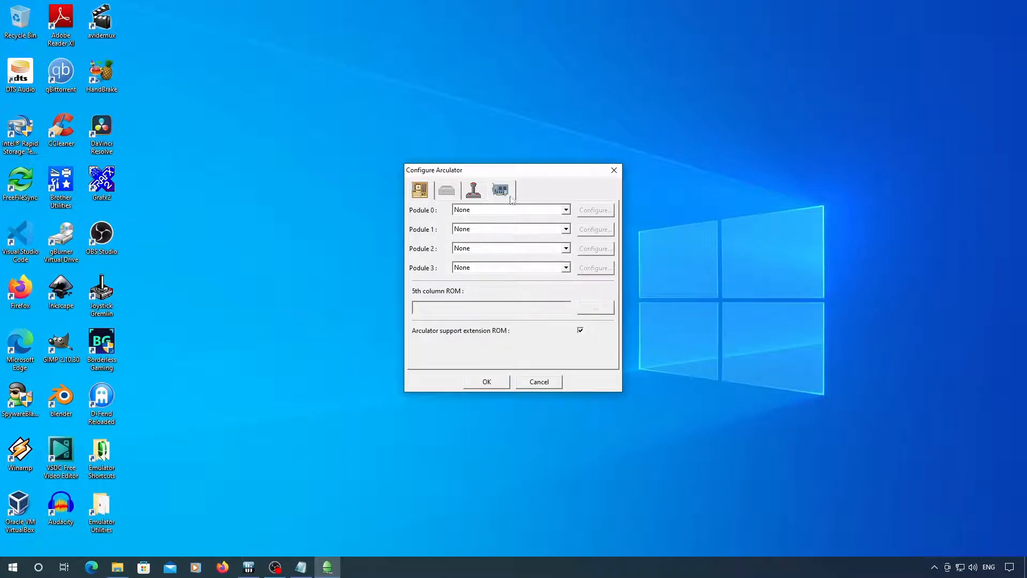
click(542, 212)
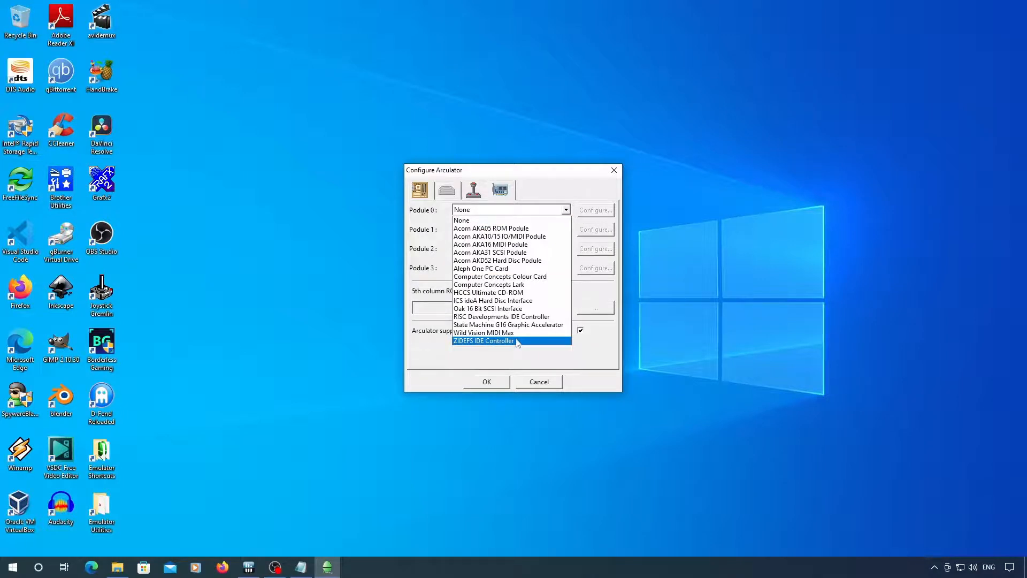
click(517, 341)
- Create a 504 MB image for drive :4 of podule 0 under D:\Emulators\Disk_Images\RISC OS, and accept the machine configuration
click(595, 214)
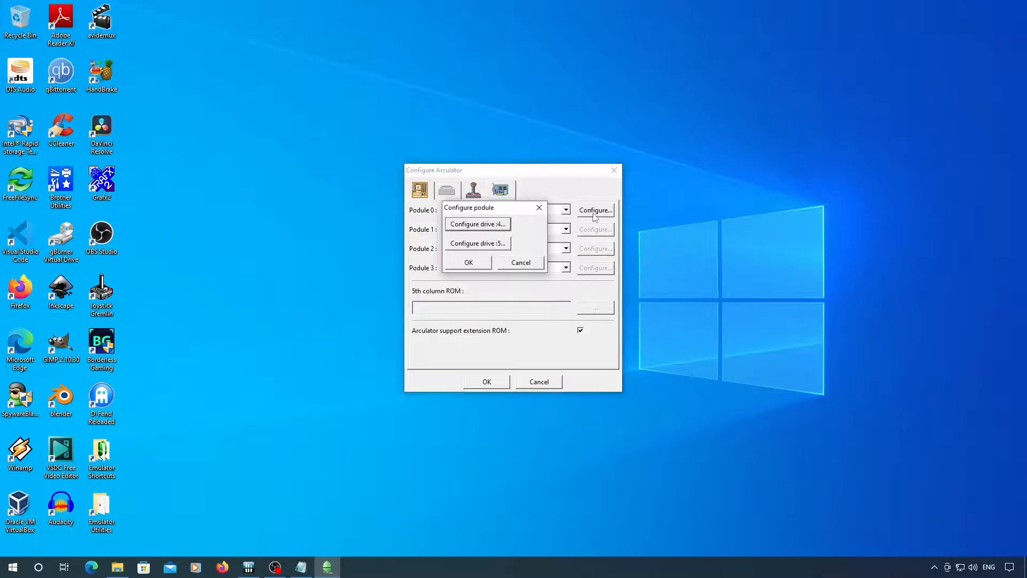
click(505, 229)
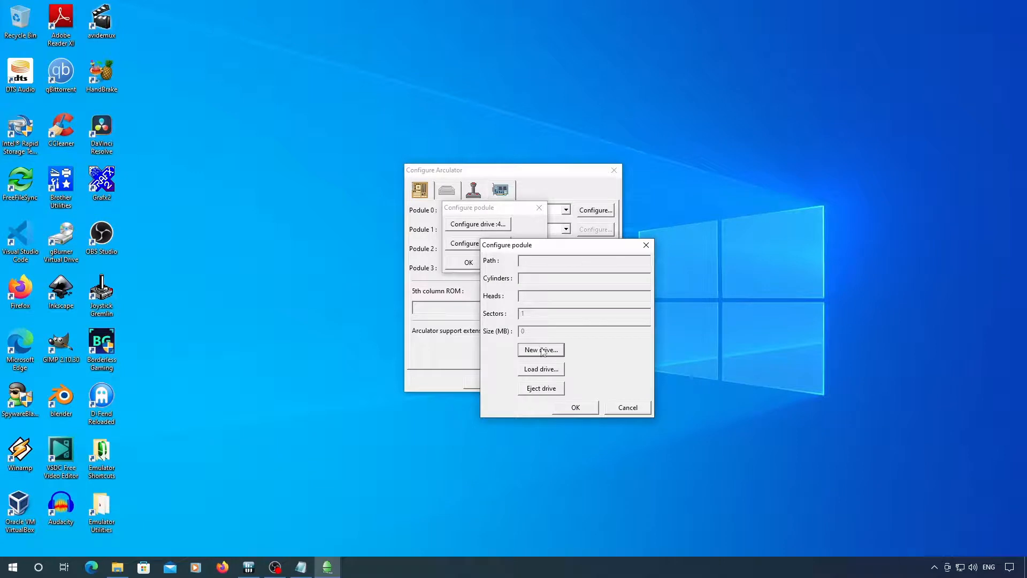
click(541, 349)
double_click(579, 390)
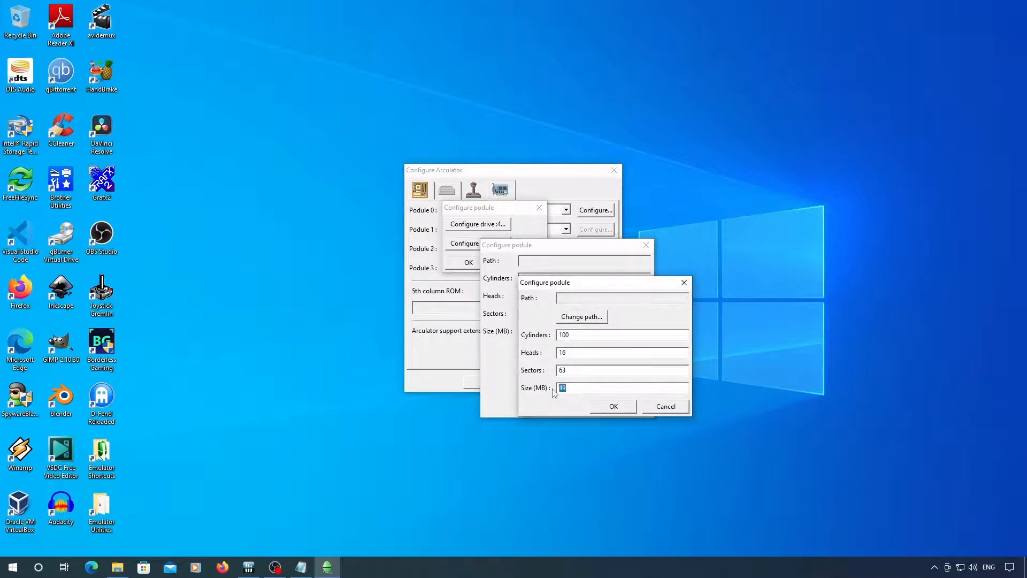
text(9)
click(580, 318)
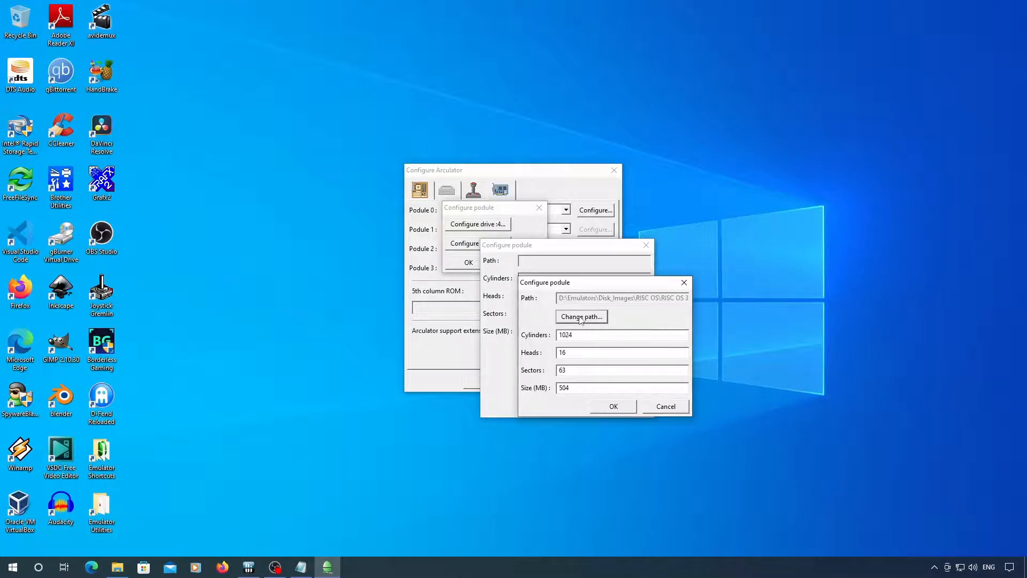
click(611, 408)
click(578, 407)
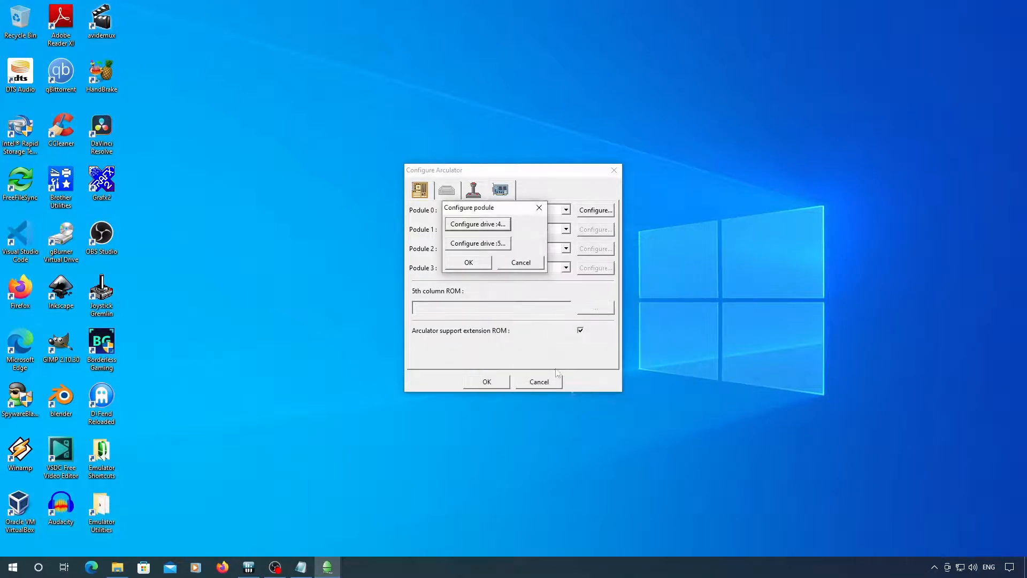
click(482, 264)
click(486, 382)
- Start the RISC OS 3 EasyBoot machine and configure monitortype 1 and wimpmode 31 at the command line
click(498, 205)
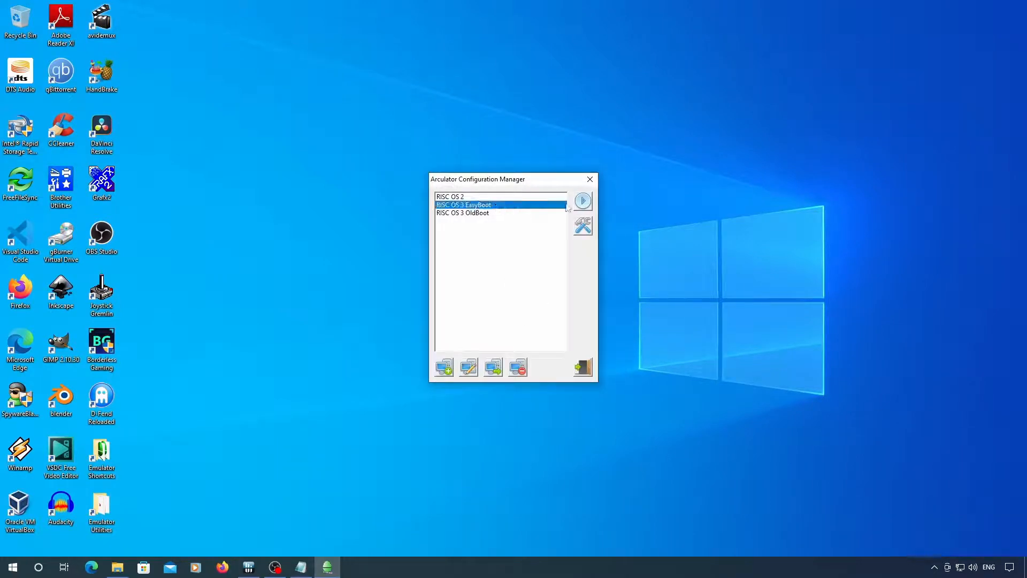
click(583, 202)
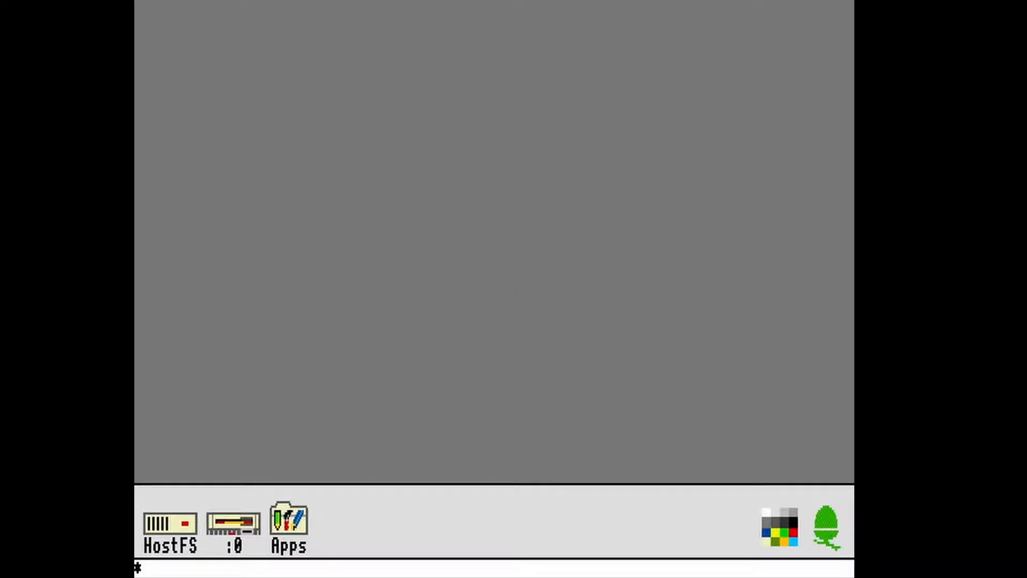
text(co. monitorty)
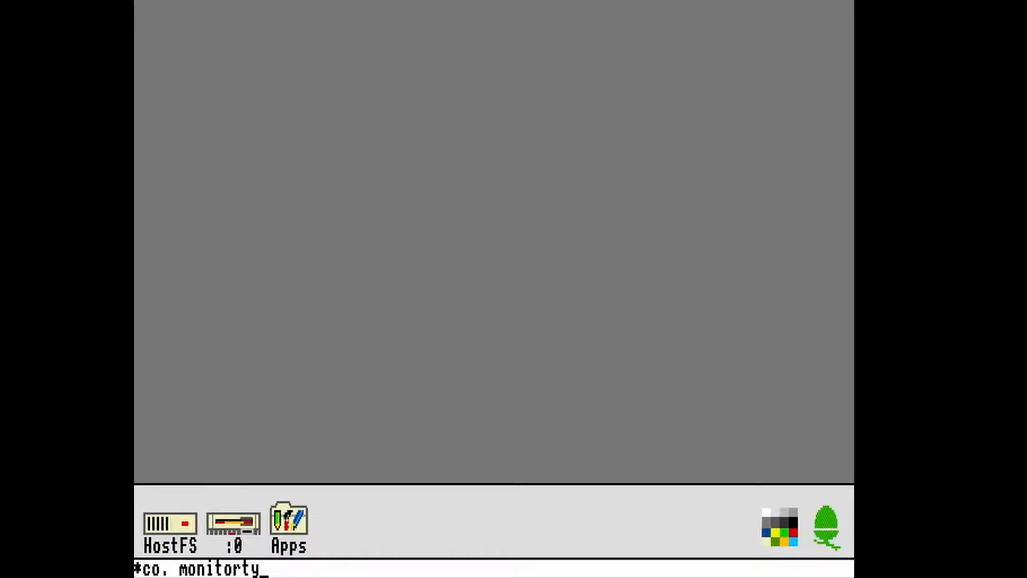
text(pe 1)
key(Return)
text(co. wimpmode)
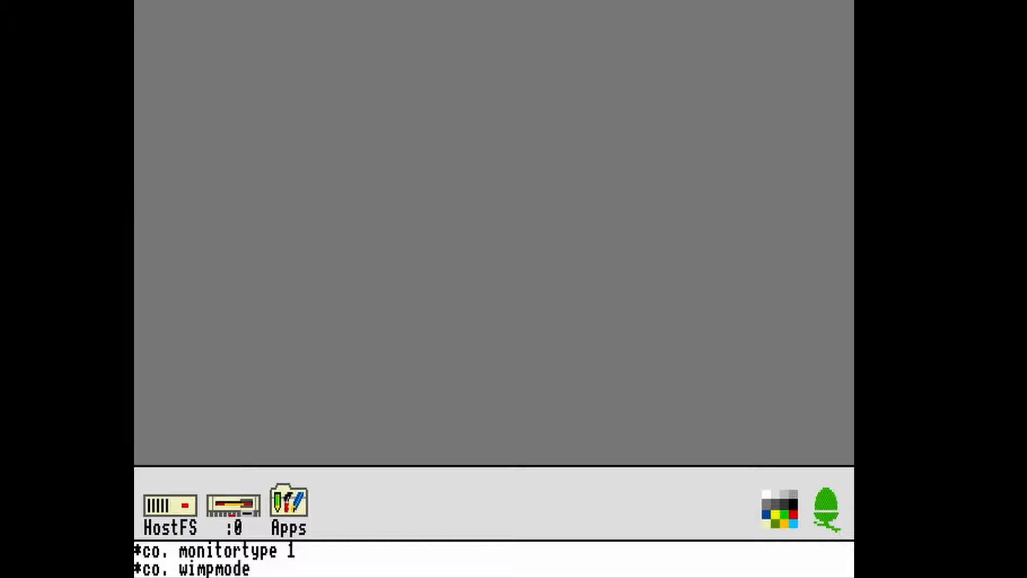
text( 31)
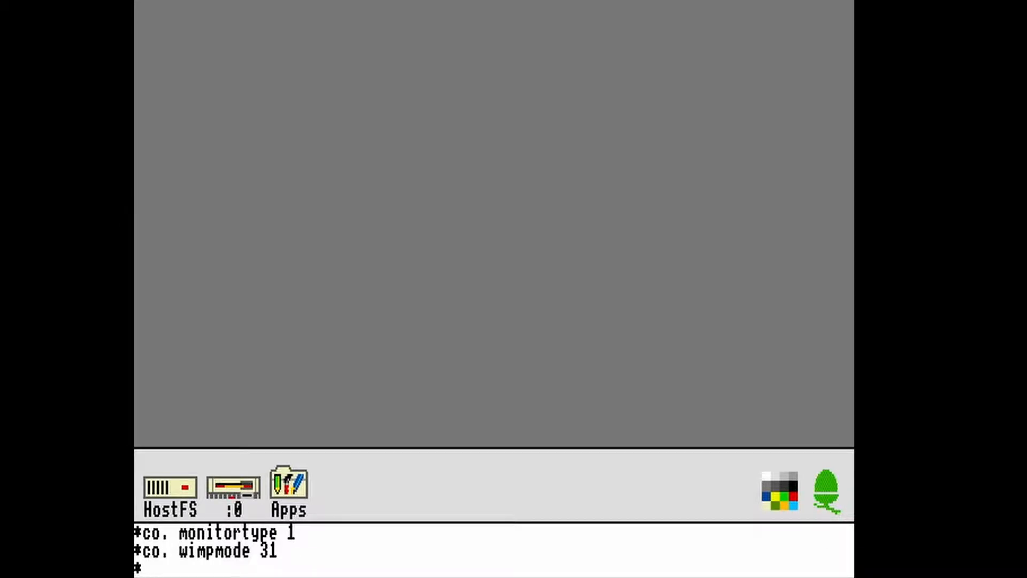
- Configure zidefsdiscs 1, zidefsdrives 1 and zidefsdircache 32, and return to the desktop
text(co. zidef)
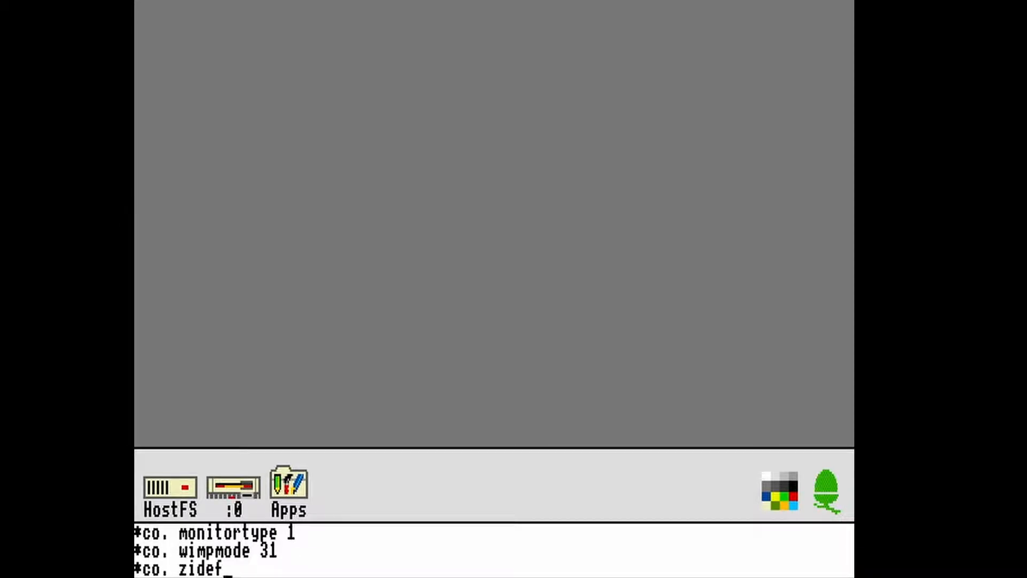
text(sdiscs 1)
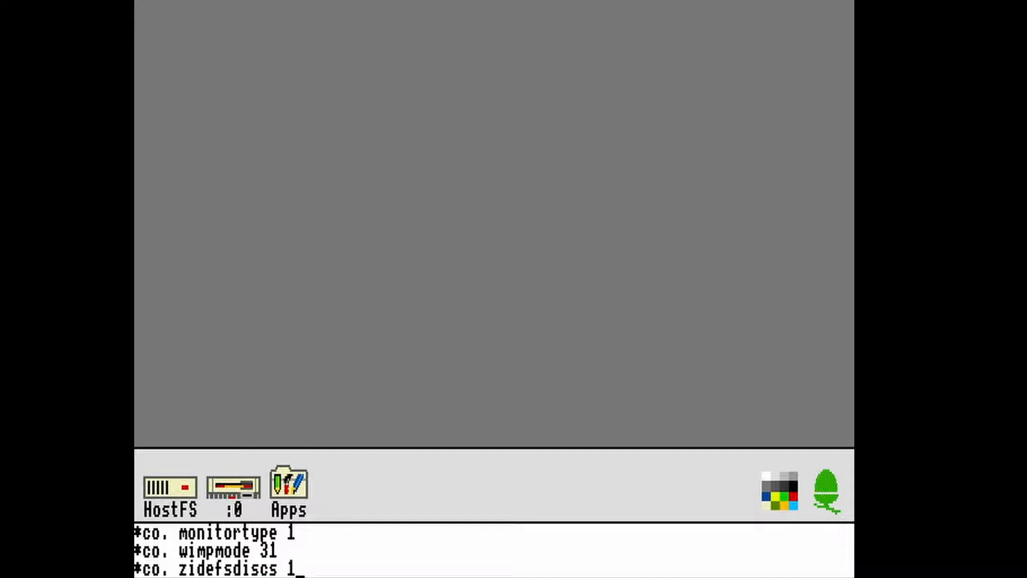
key(Return)
text(co. zide)
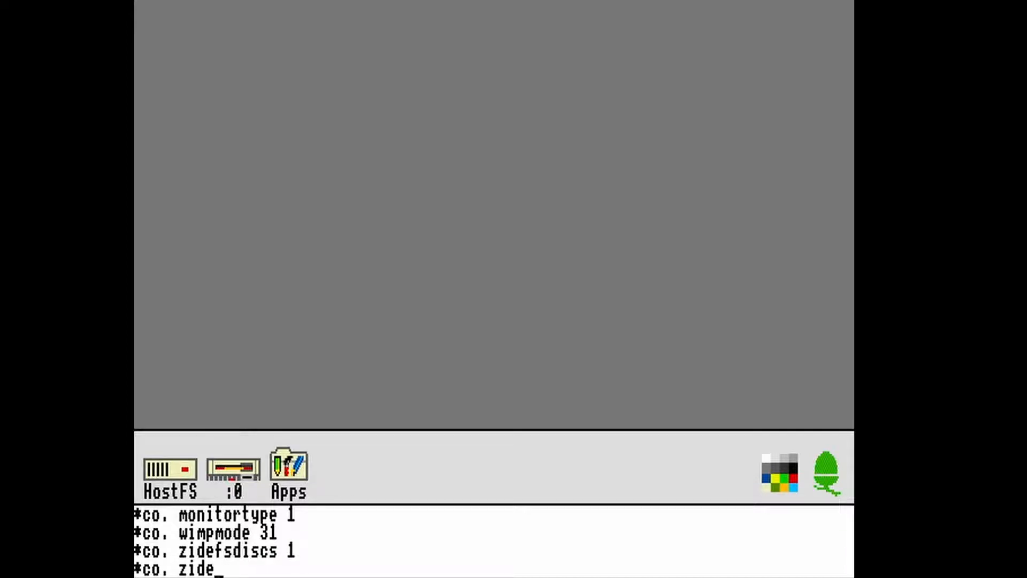
text(fsdrives 1)
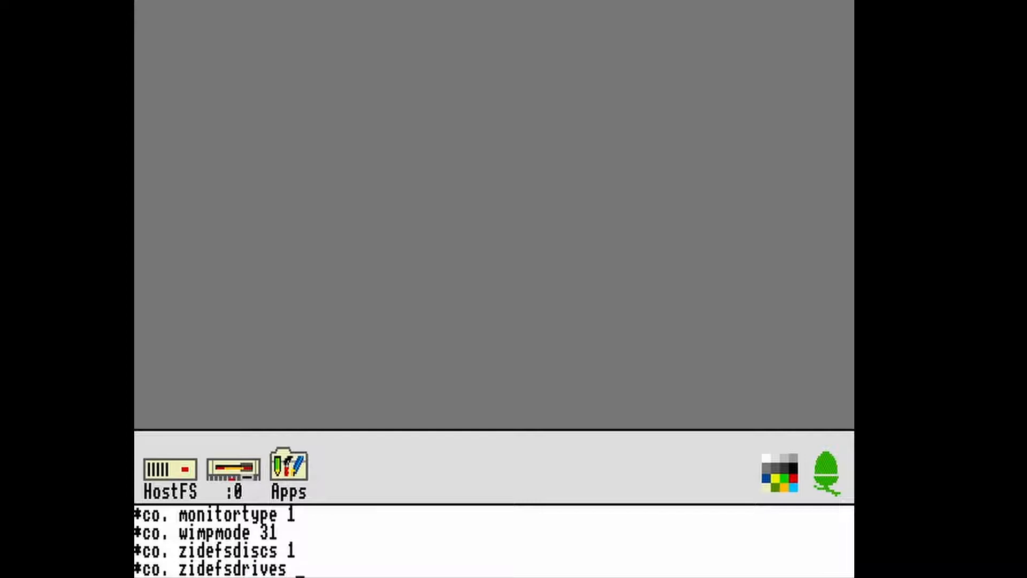
key(Return)
text(co.)
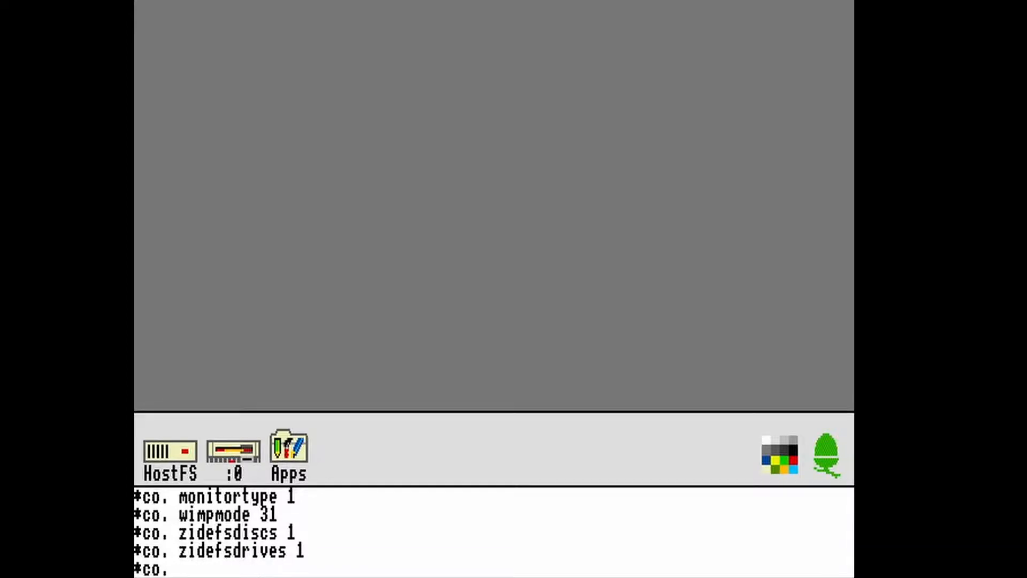
text( zidefsdircache 32)
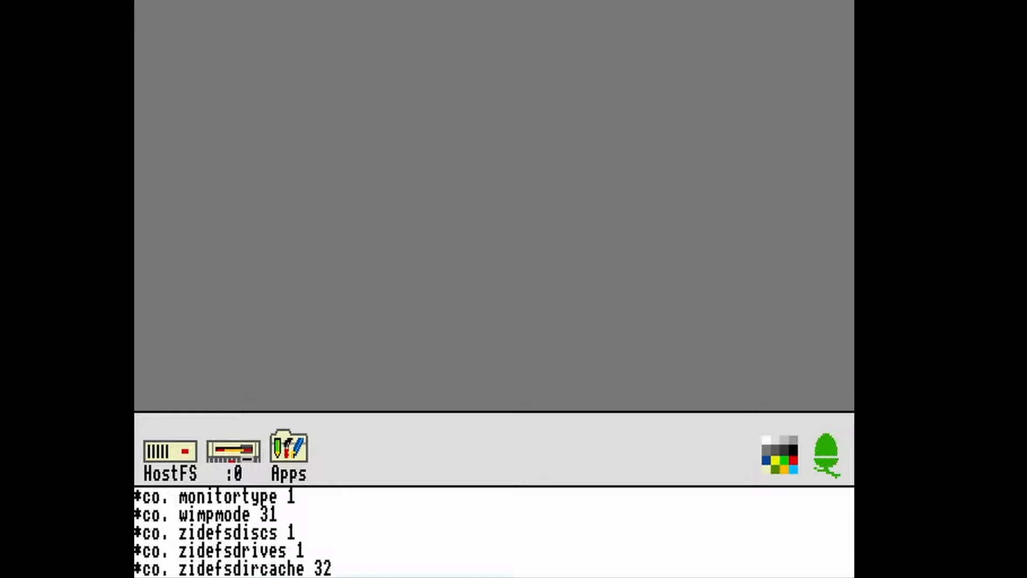
key(Return)
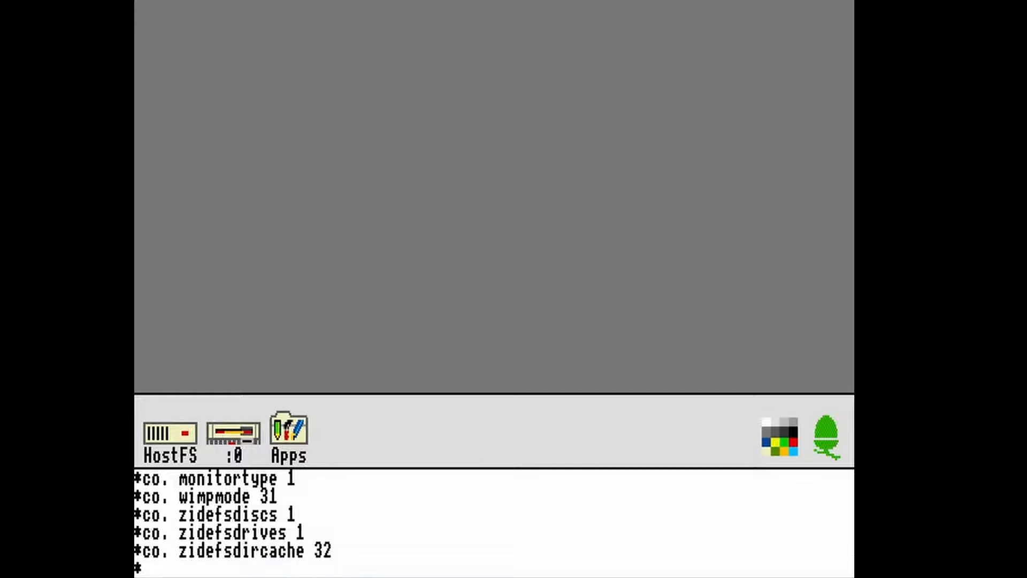
key(Return)
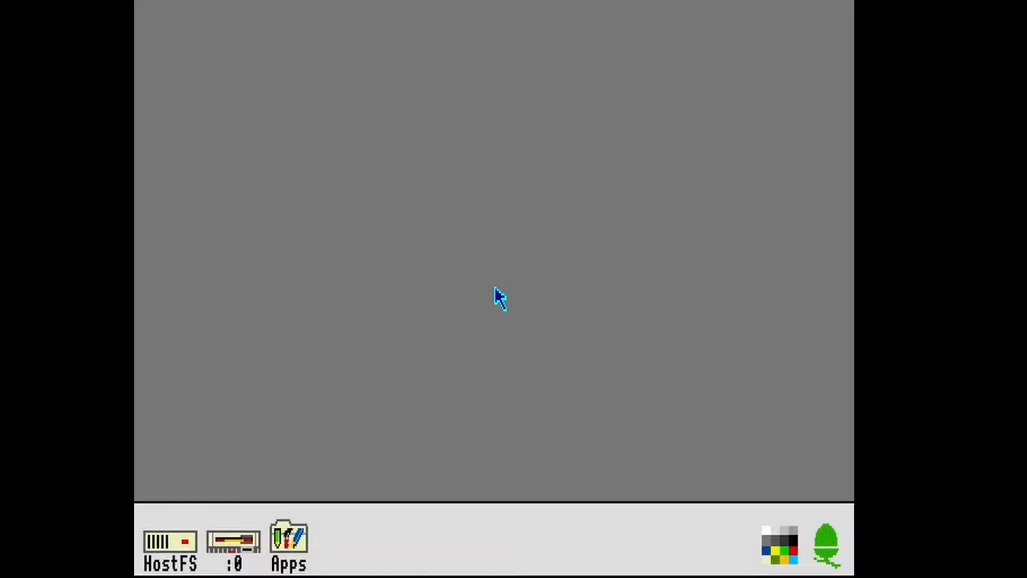
- Hard reset the emulated machine
click(185, 0)
click(204, 4)
click(155, 2)
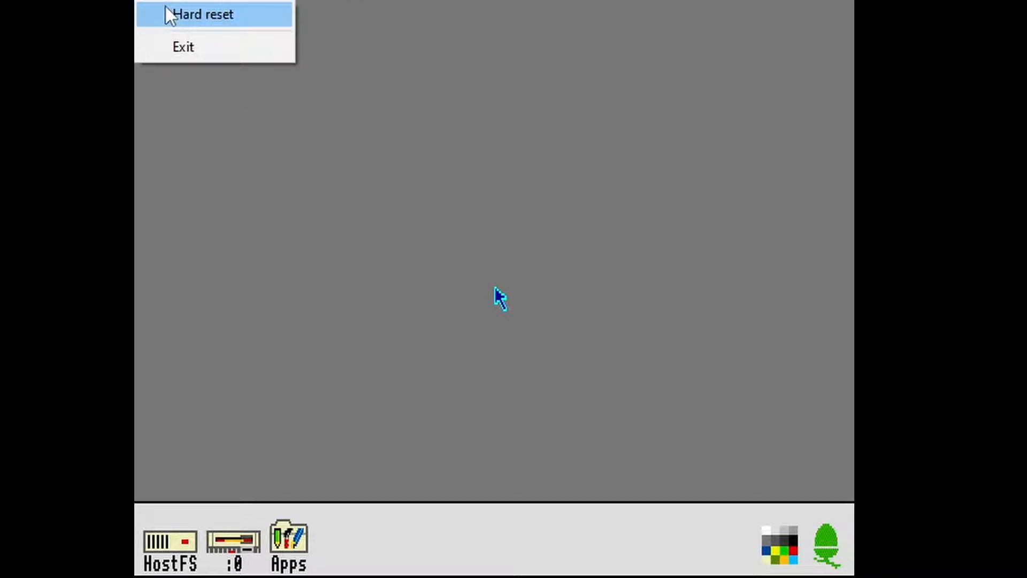
click(166, 8)
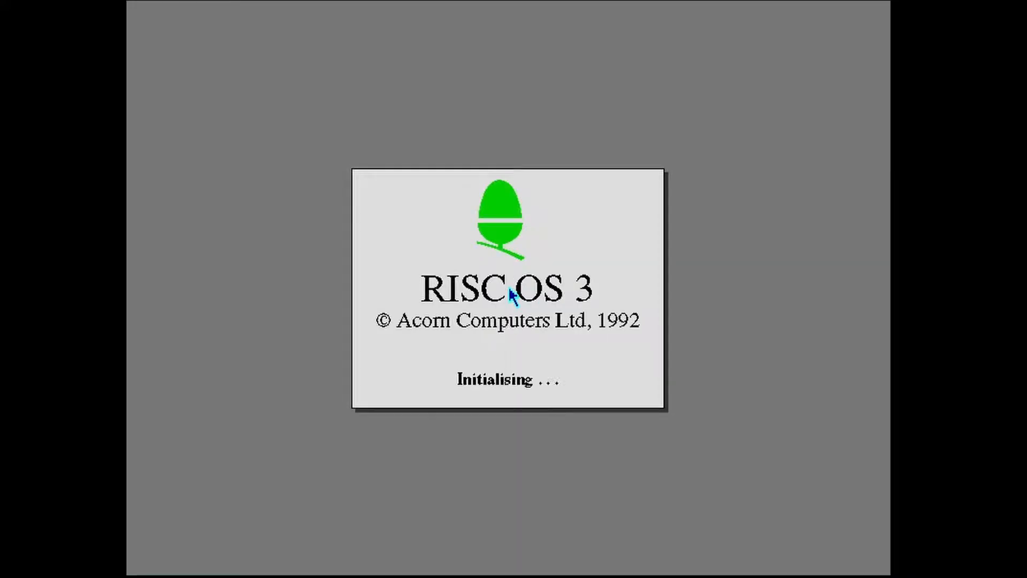
- Make !HForm the current directory at the command line, run PatchHForm, and return to the desktop
key(F12)
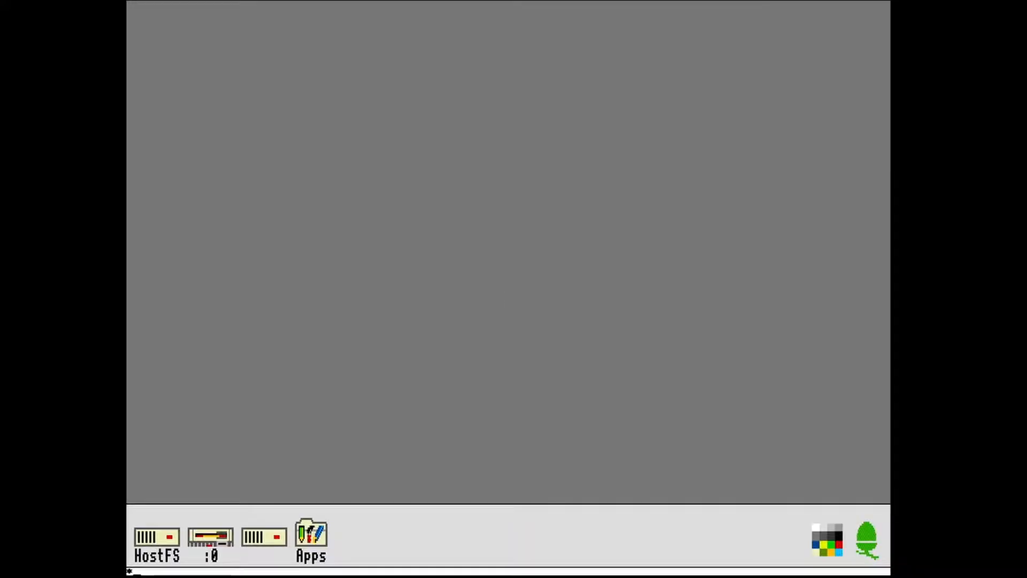
text(dir !HForm)
key(Return)
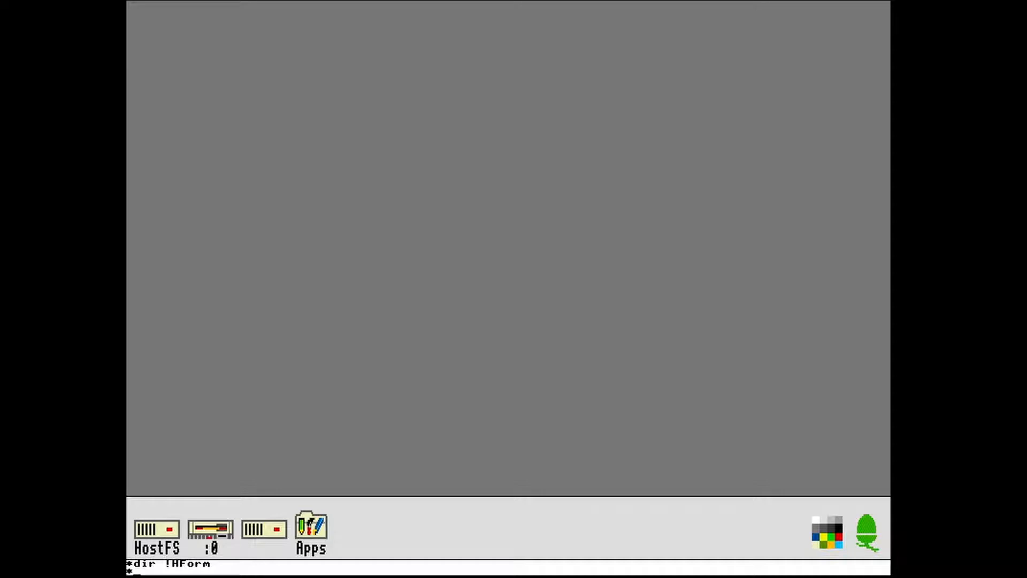
text(PatchHForm)
key(Return)
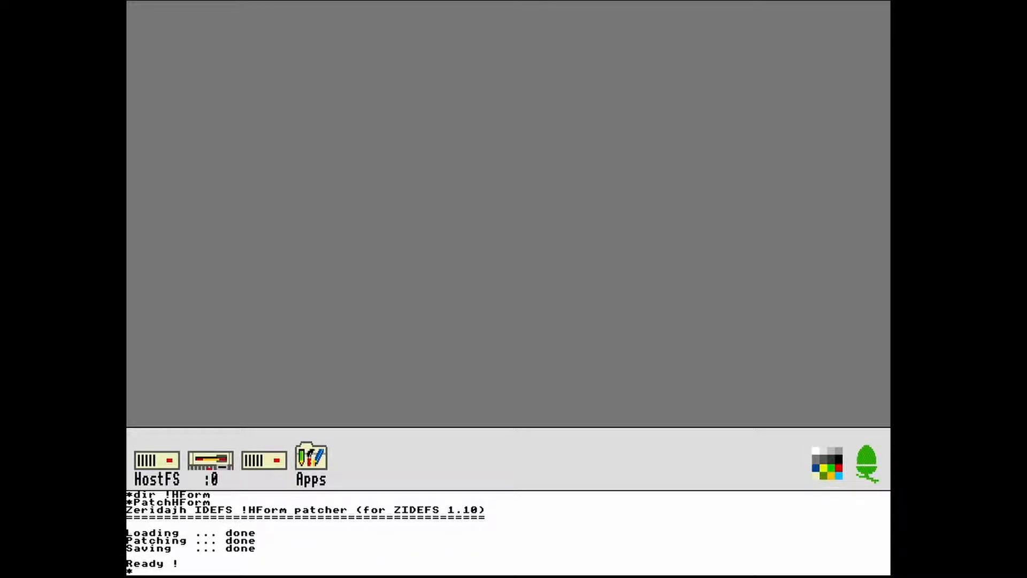
key(Return)
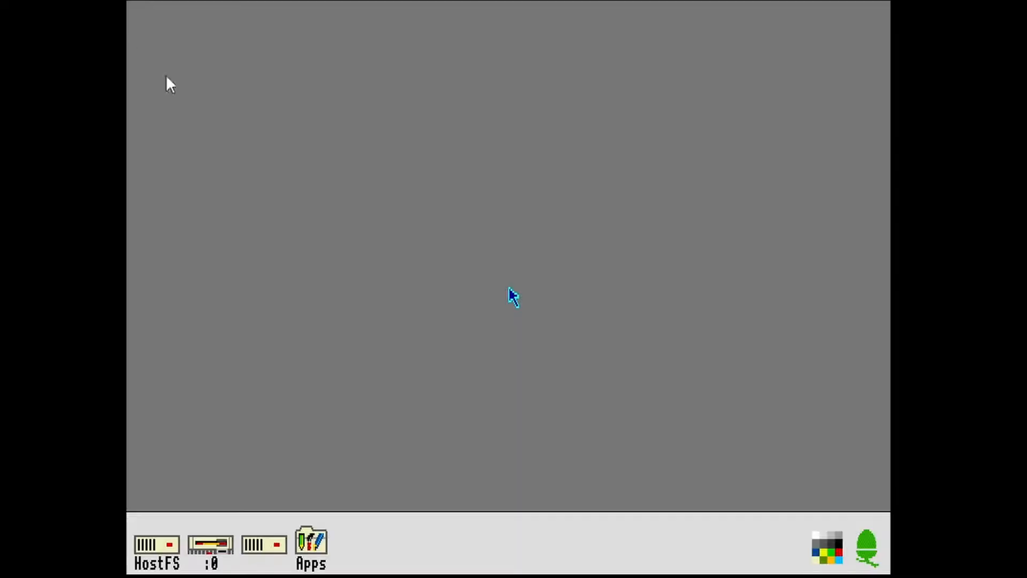
- Run !HForm from the floppy in drive :0, target drive 4, and choose OTHER as the make of hard disc
click(217, 557)
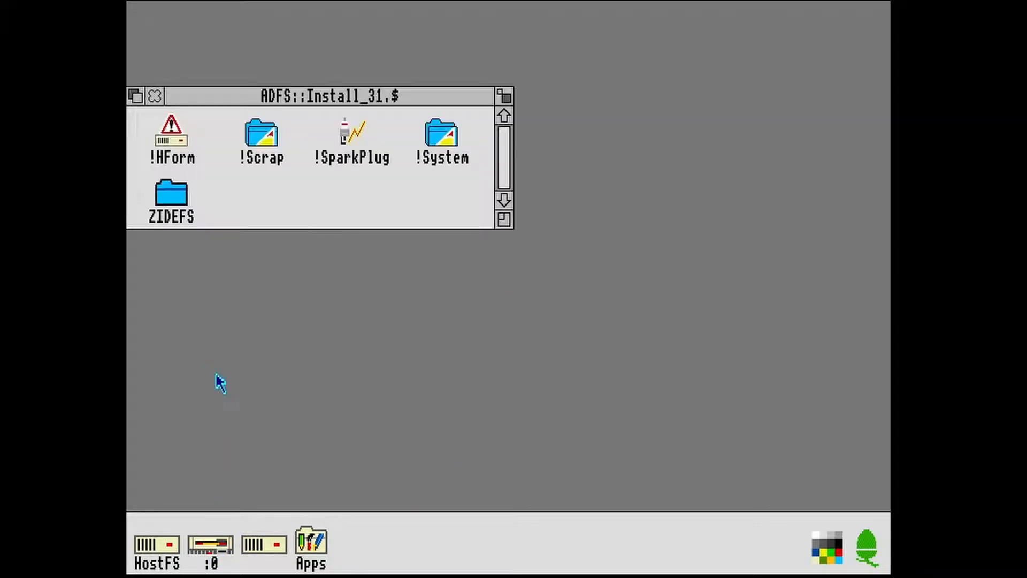
double_click(170, 126)
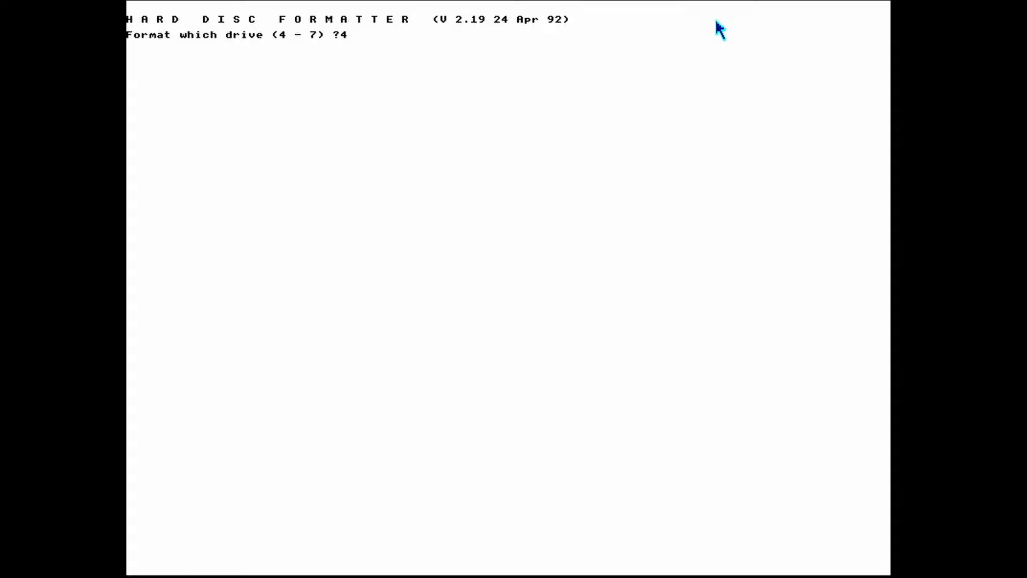
key(Return)
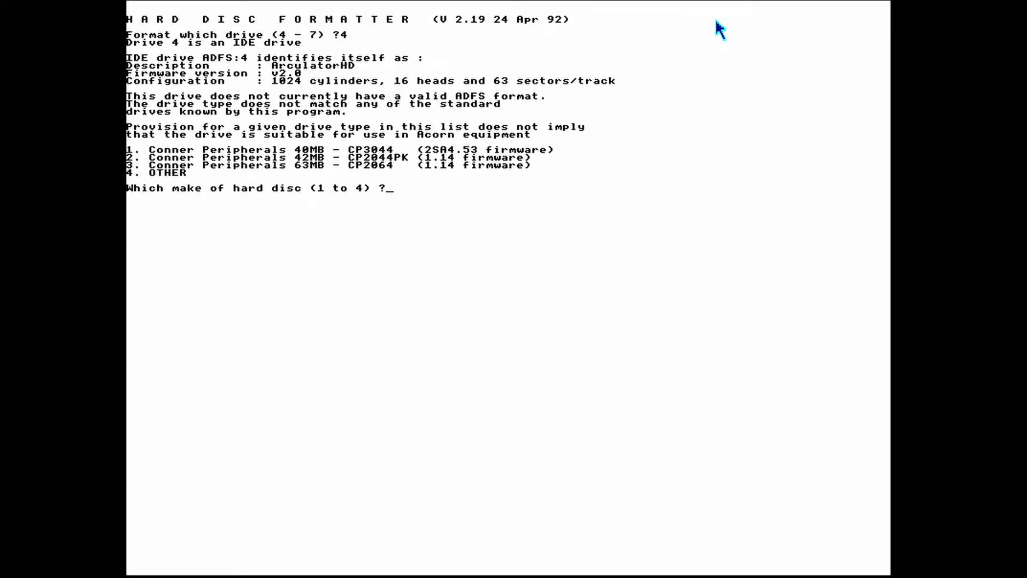
text(4)
key(Return)
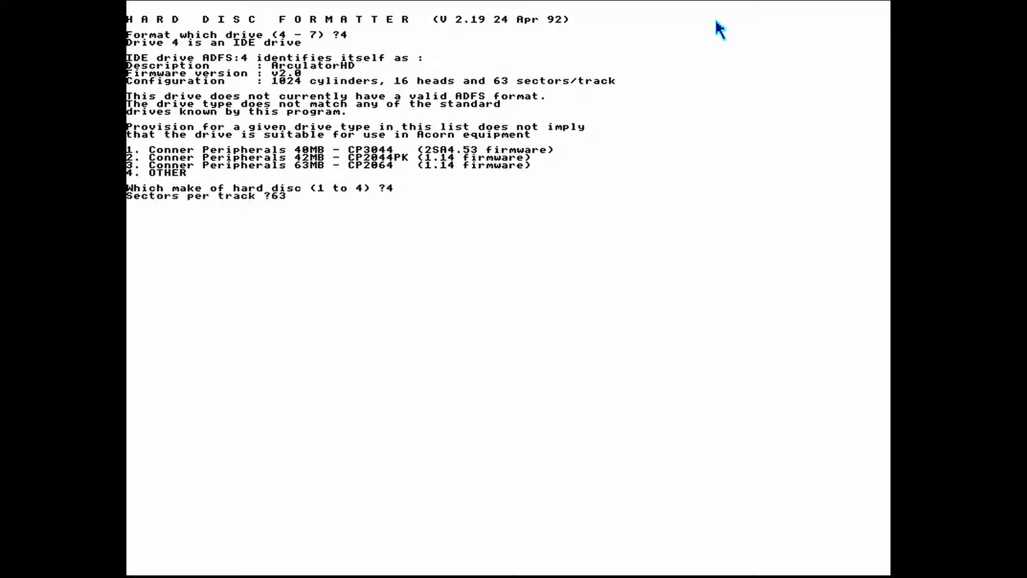
- Accept 63 sectors per track, 16 heads, 1024 cylinders, init flag 1 and parking cylinder 1023, with no defect list changes
key(Return)
key(Return)
key(Return)
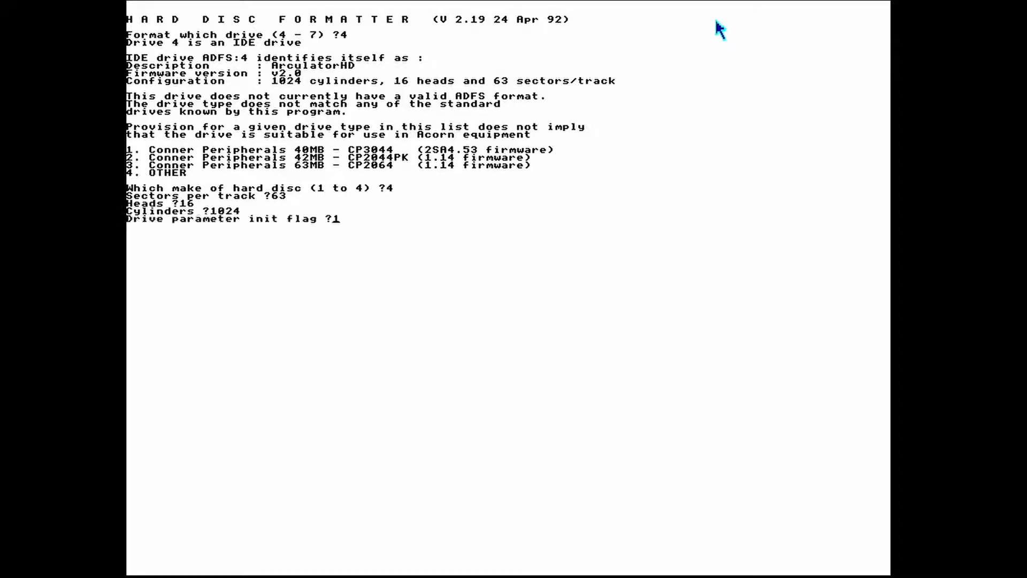
key(Return)
key(Return)
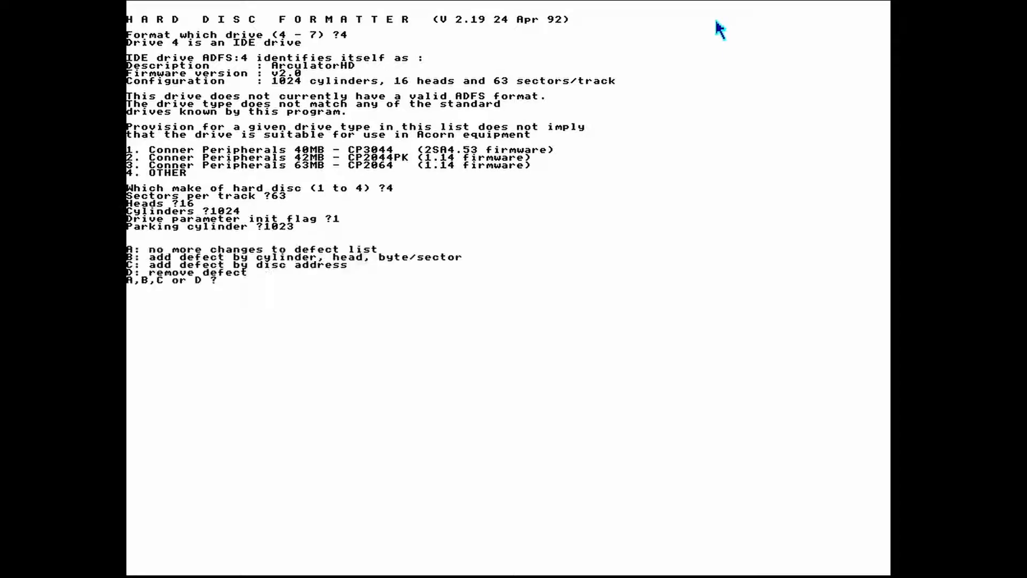
text(a)
key(Return)
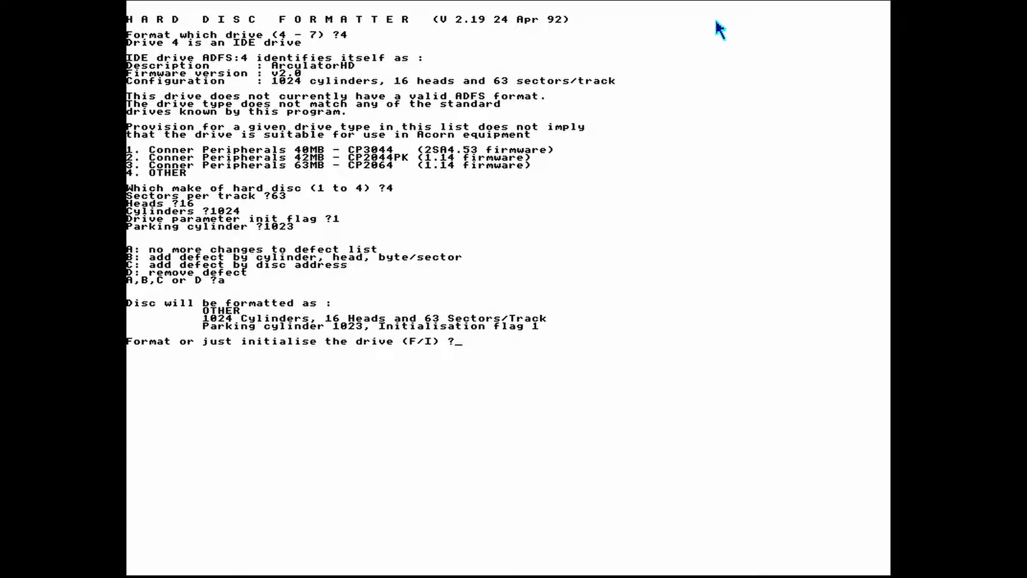
- Choose to only initialise drive ADFS:4 without a soak test, and confirm the operation
text(i)
key(Return)
text(n)
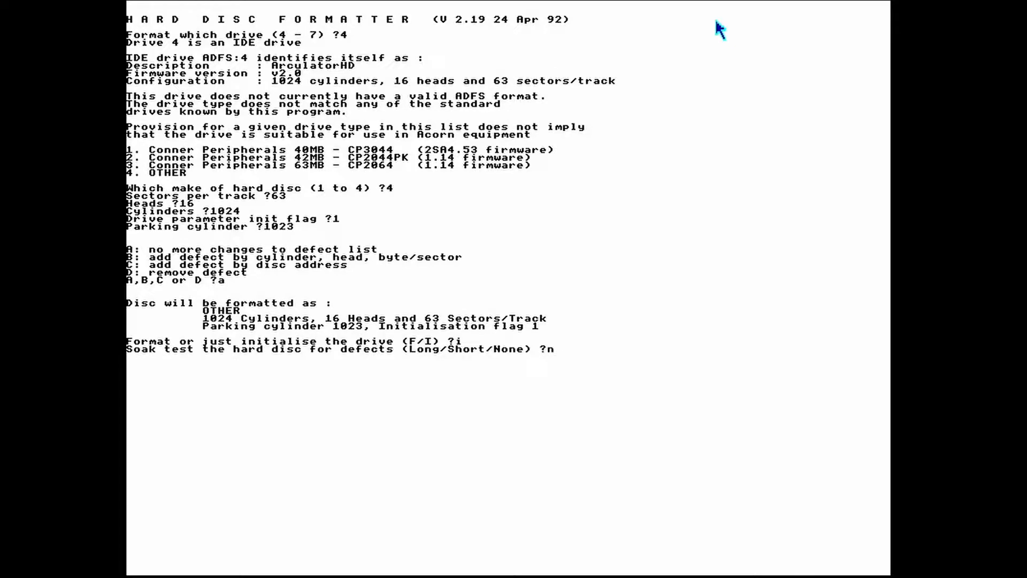
key(Return)
text(y)
key(Return)
- Try large file allocation units of 512 and 1024, set it to 2048, and leave the formatter
text(512)
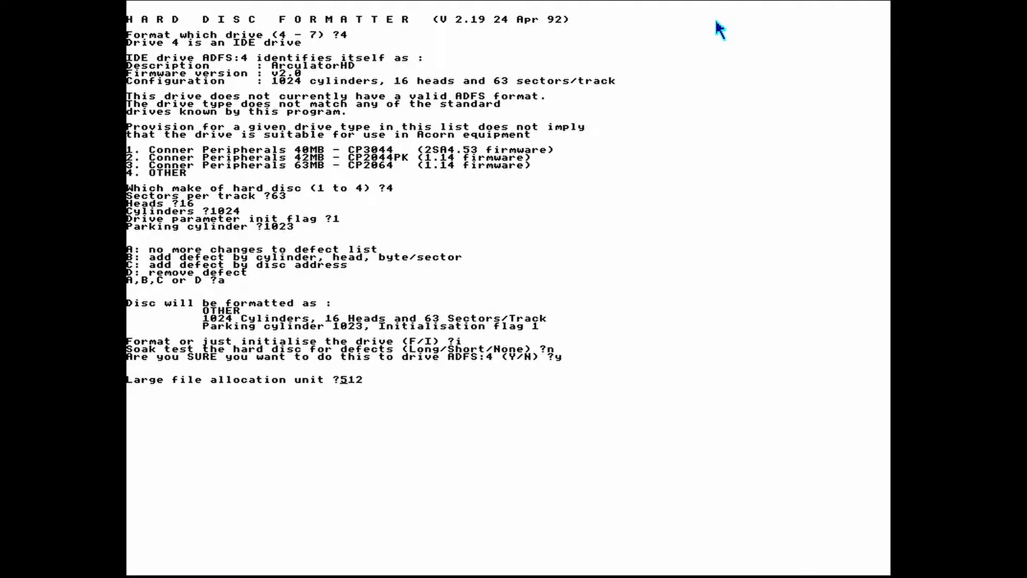
key(Return)
text(1024)
key(Return)
text(2048)
key(Return)
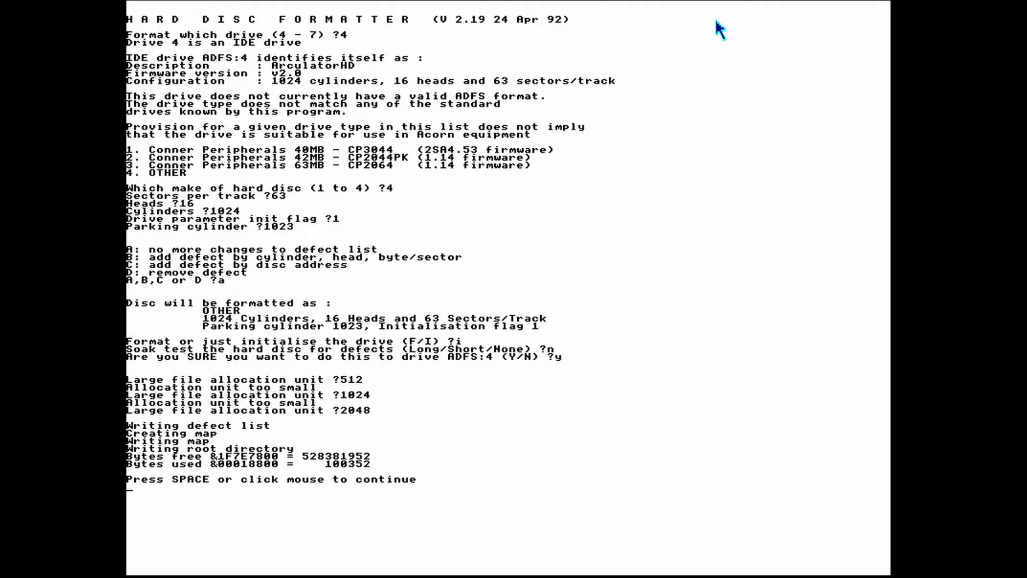
key(space)
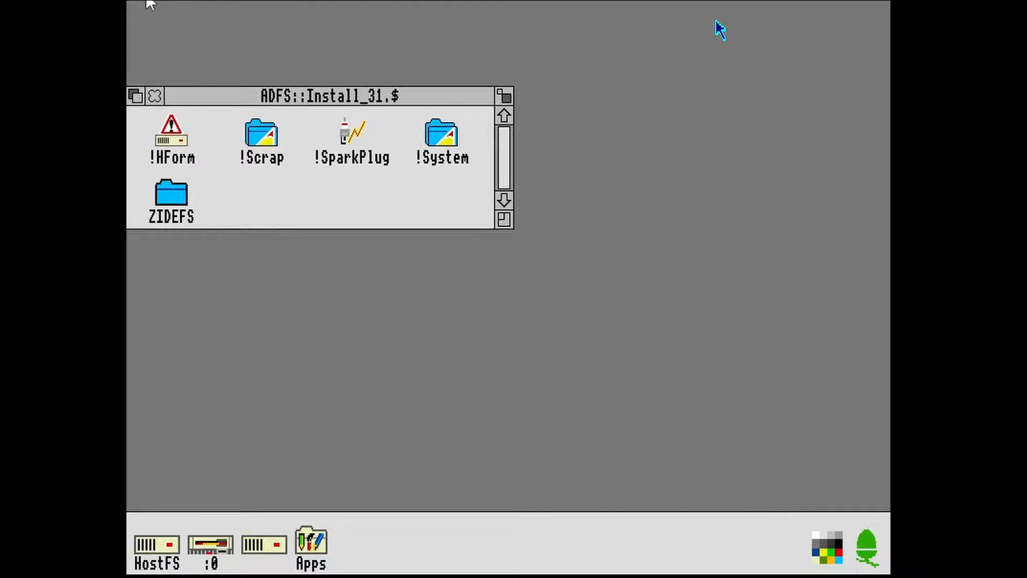
- Hard reset the emulated machine and load !SparkPlug from the Install_31 floppy
click(151, 5)
click(142, 12)
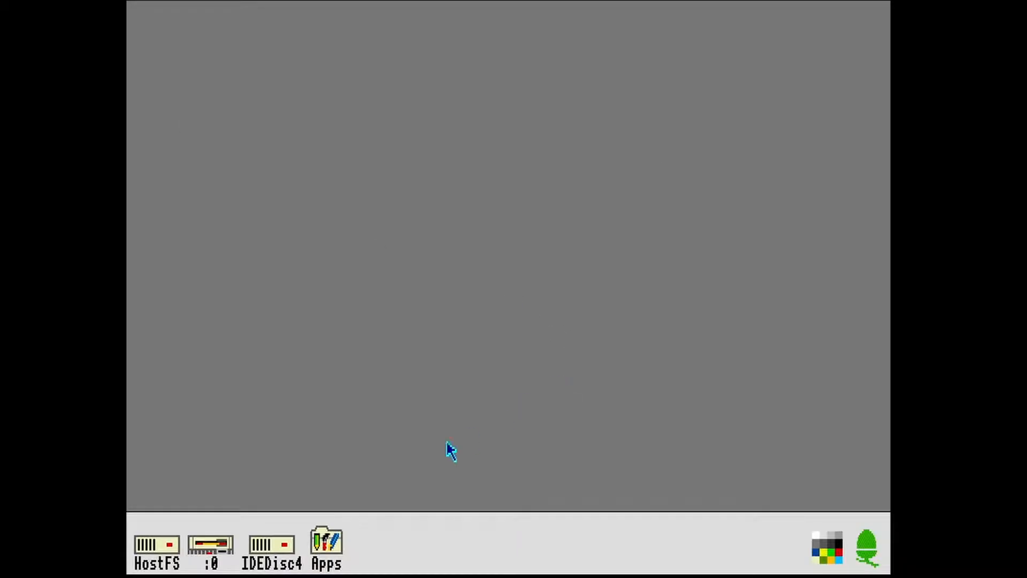
click(209, 546)
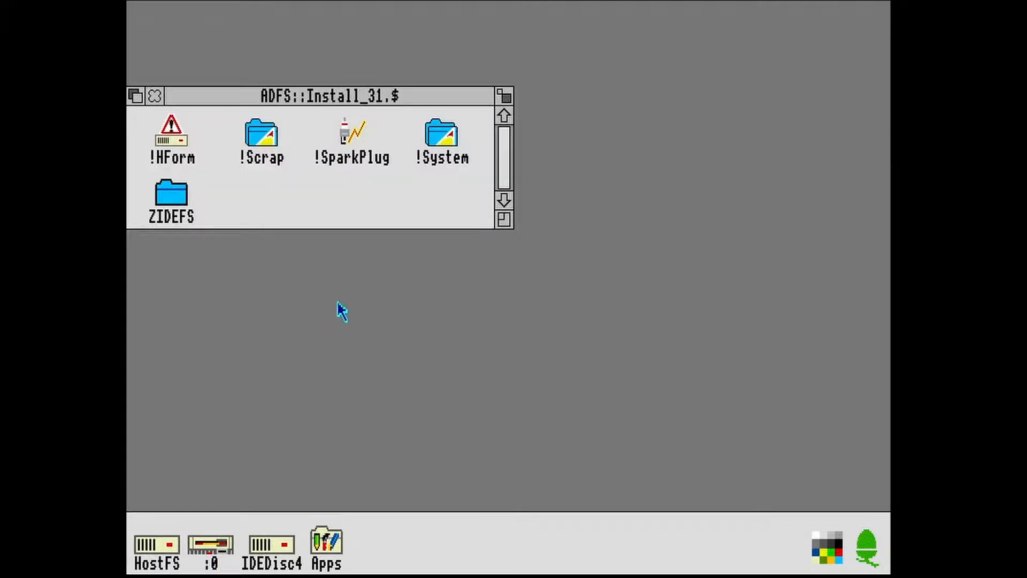
double_click(350, 136)
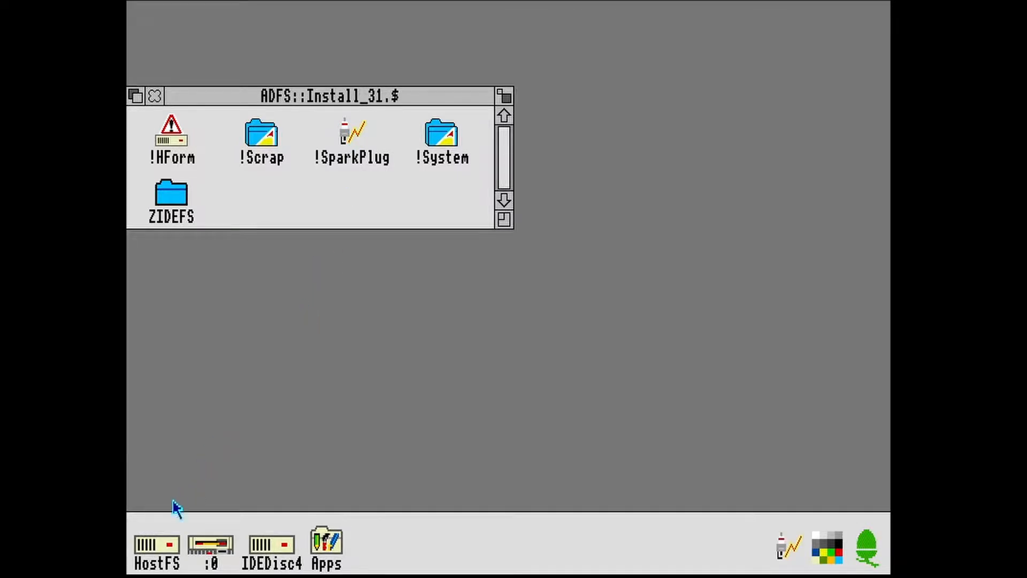
- Open EasyBoot/zip from HostFS with SparkPlug and open the EasyBoot directory inside it
click(169, 548)
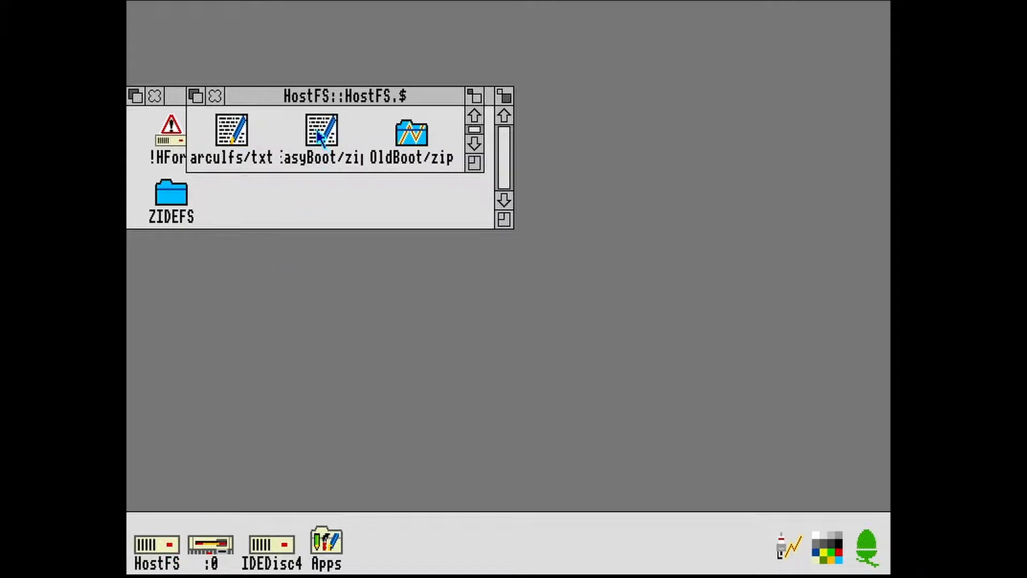
drag(323, 140, 790, 546)
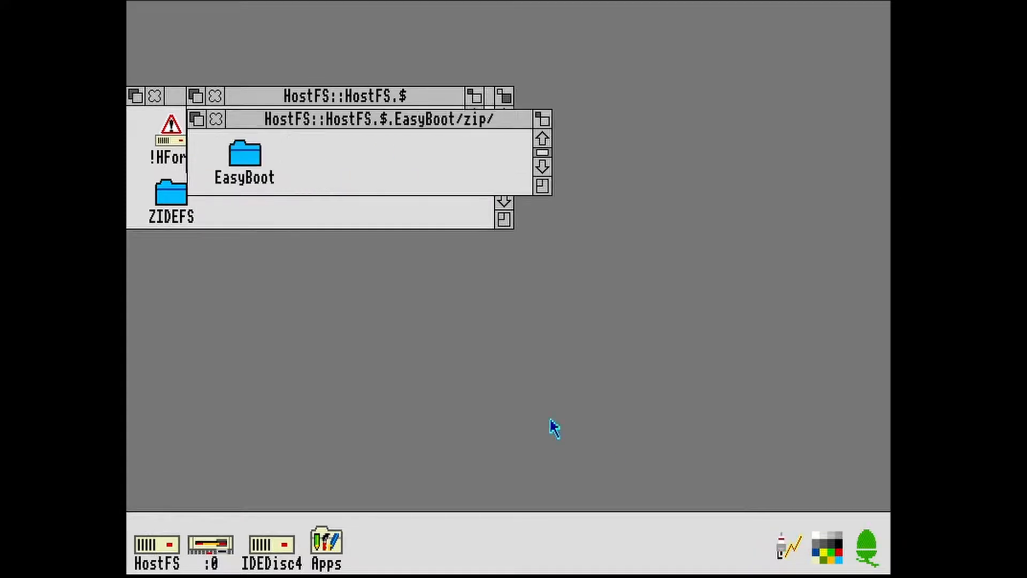
click(254, 155)
double_click(254, 155)
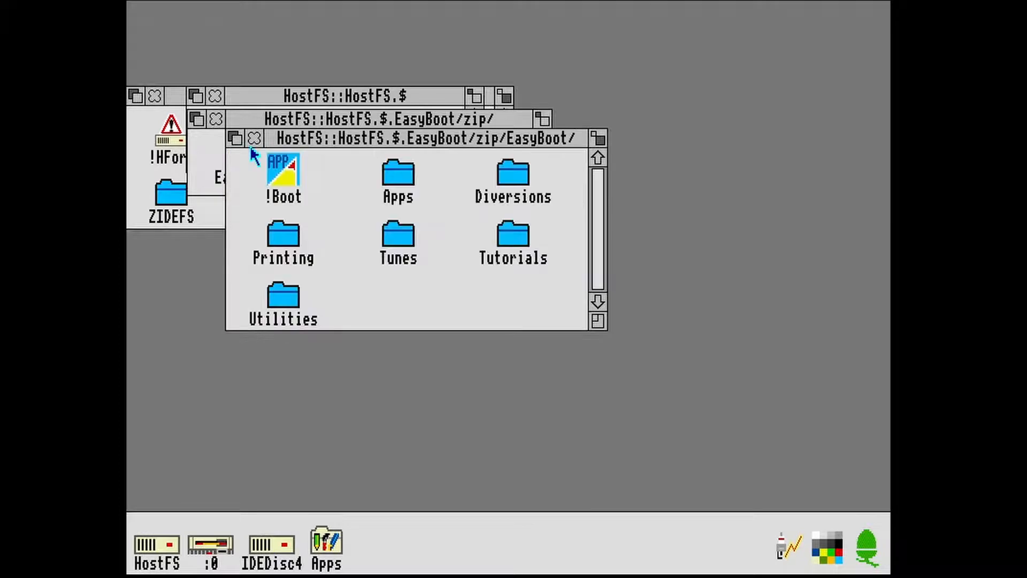
- Copy the entire contents of the EasyBoot directory inside EasyBoot/zip to the root of IDEDisc4
click(281, 551)
drag(339, 100, 554, 399)
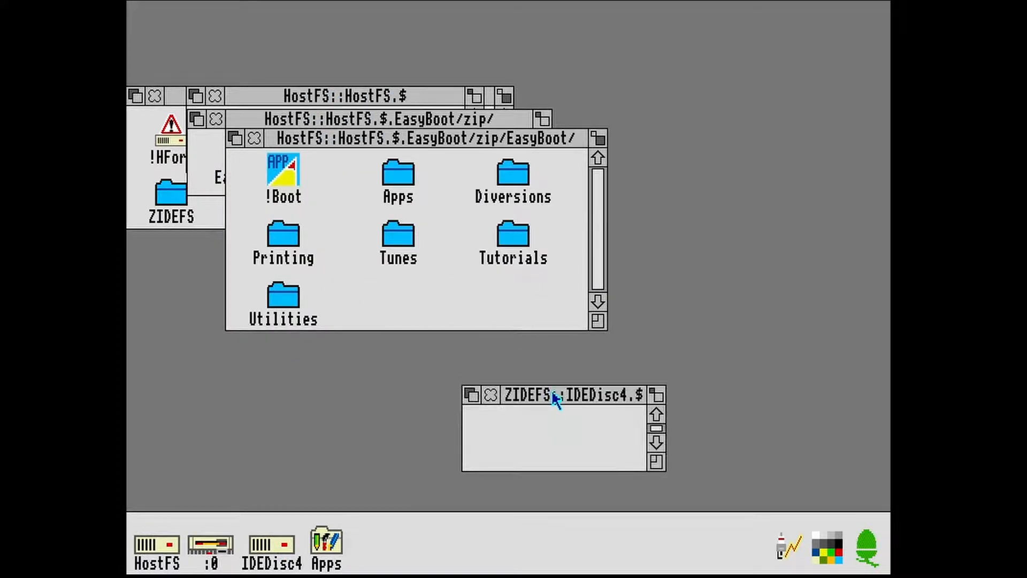
middle_click(447, 262)
click(435, 268)
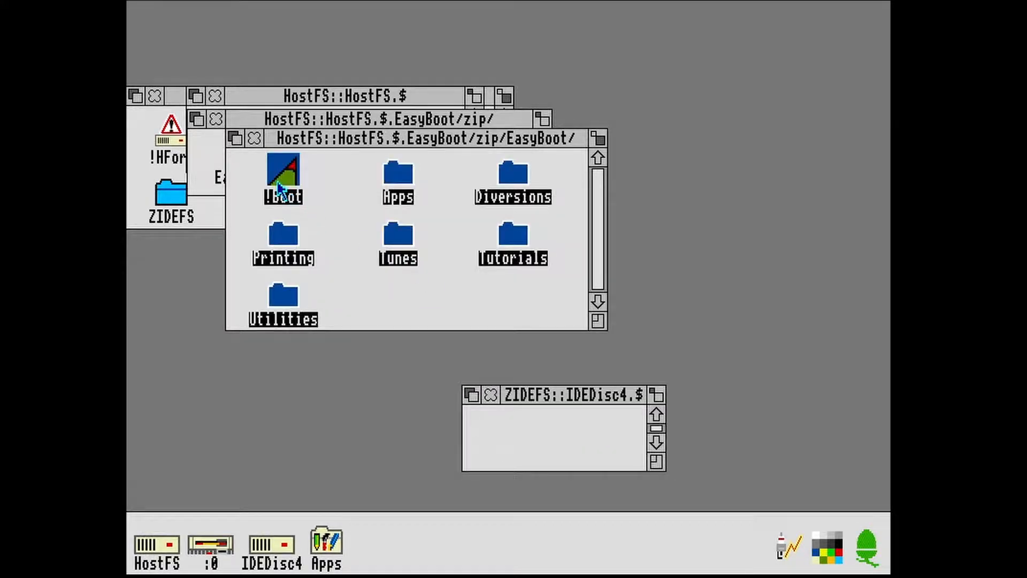
drag(278, 183, 515, 435)
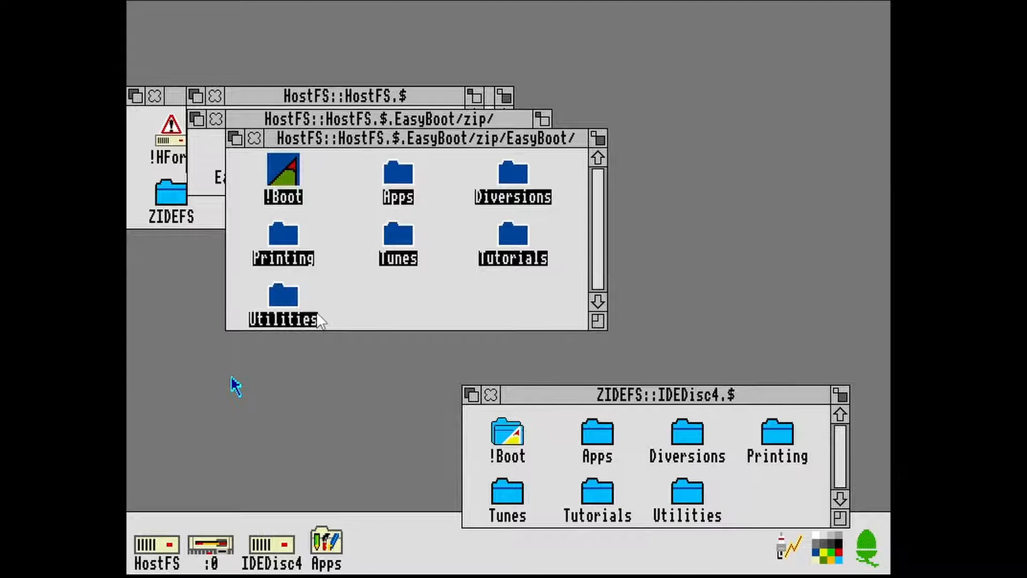
- Eject the floppy from drive 0 and hard reset the emulated machine
click(179, 1)
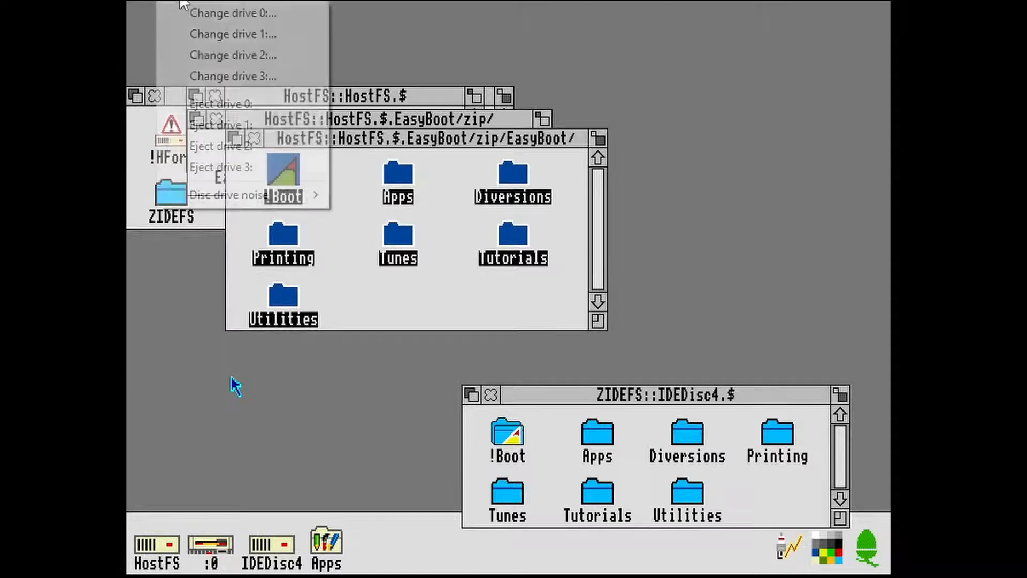
click(206, 105)
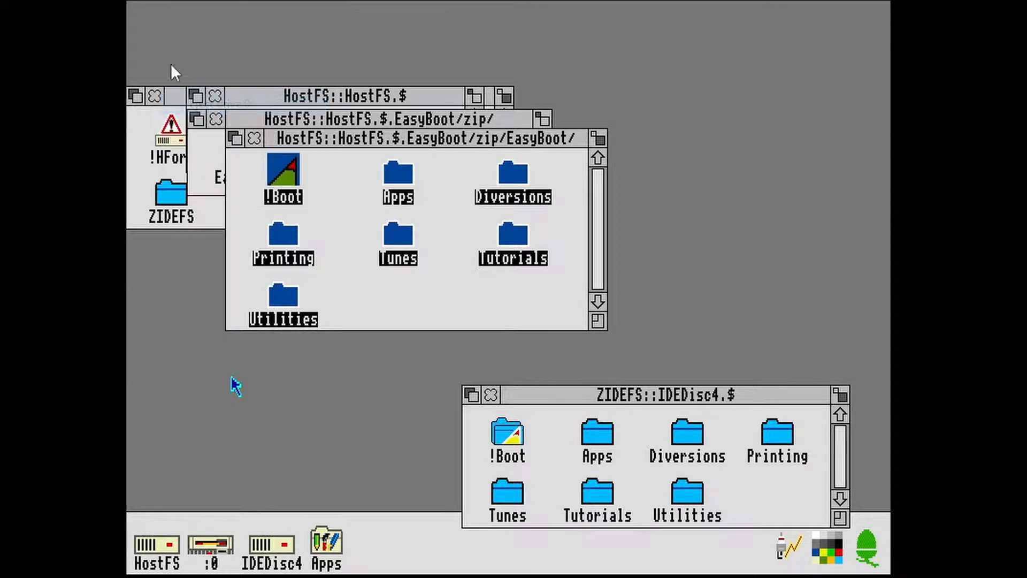
click(144, 0)
click(149, 12)
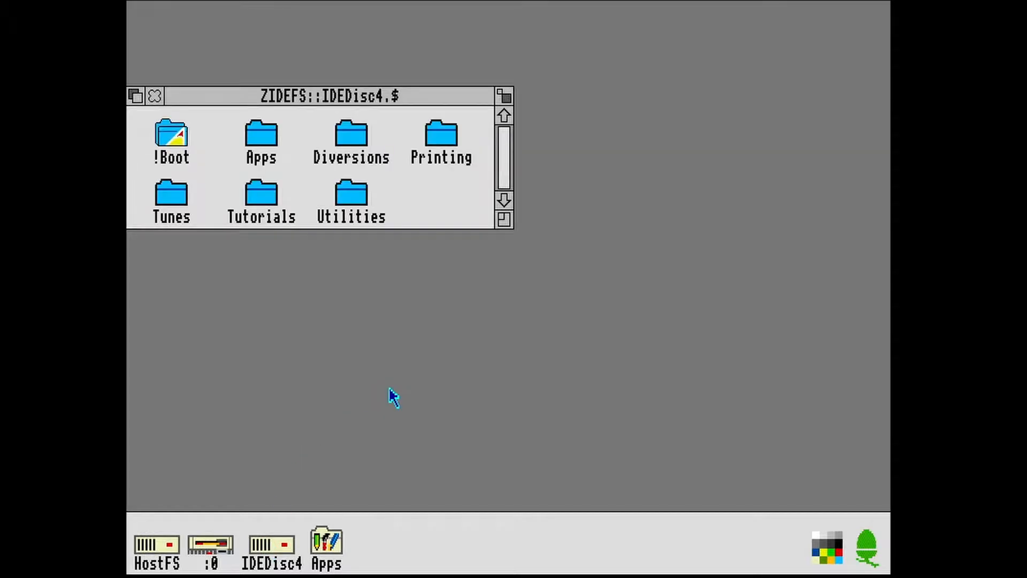
- At the star command prompt, select the zidefs filing system and set the current directory with dir :4
key(F12)
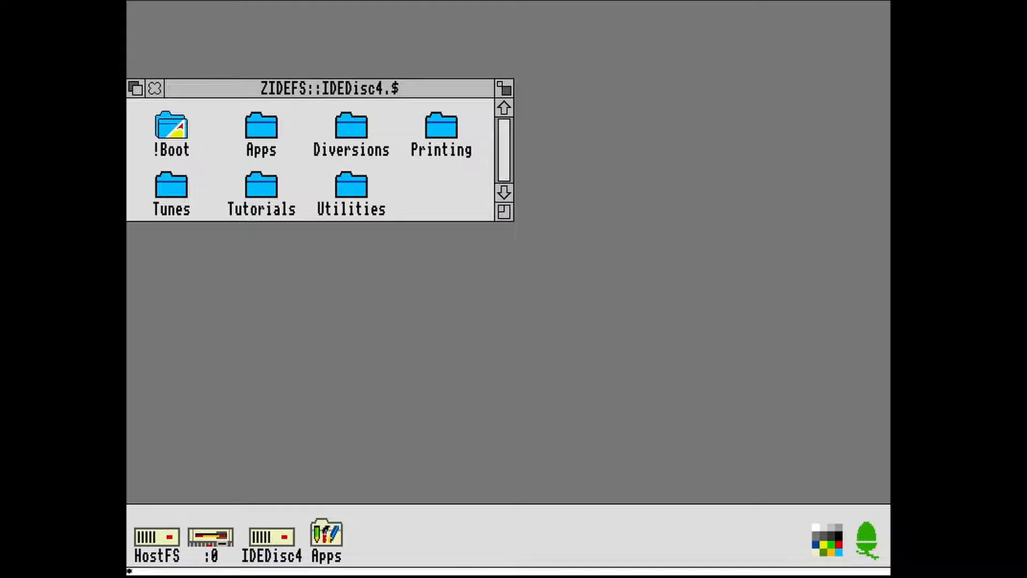
text(zidefs)
key(Return)
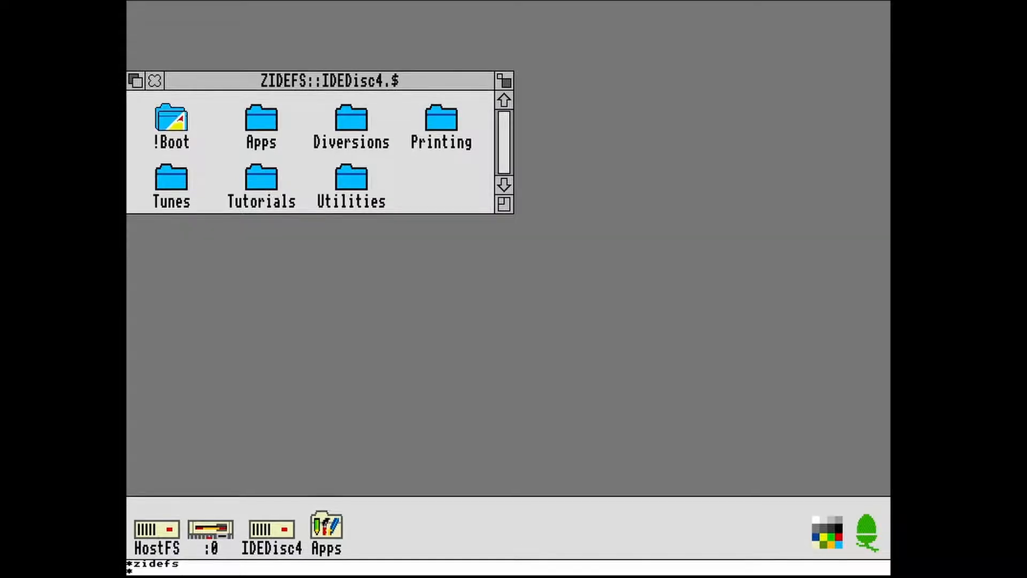
text(dir :4)
key(Return)
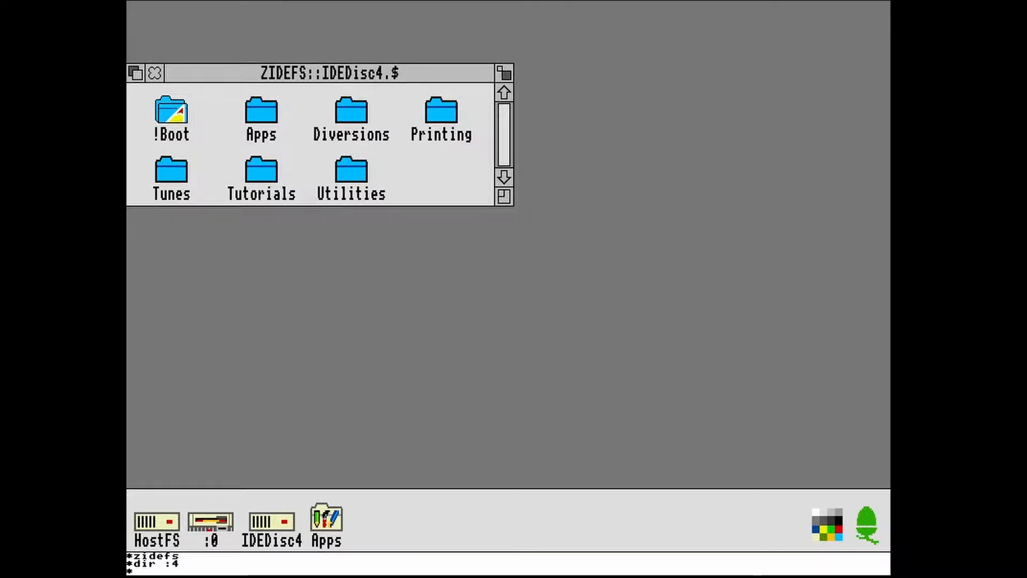
- Set up booting with the commands co. boot, co. filesystem zidefs, co. drive 4 and opt 4,2, and return to the desktop
text(co. boot)
key(Return)
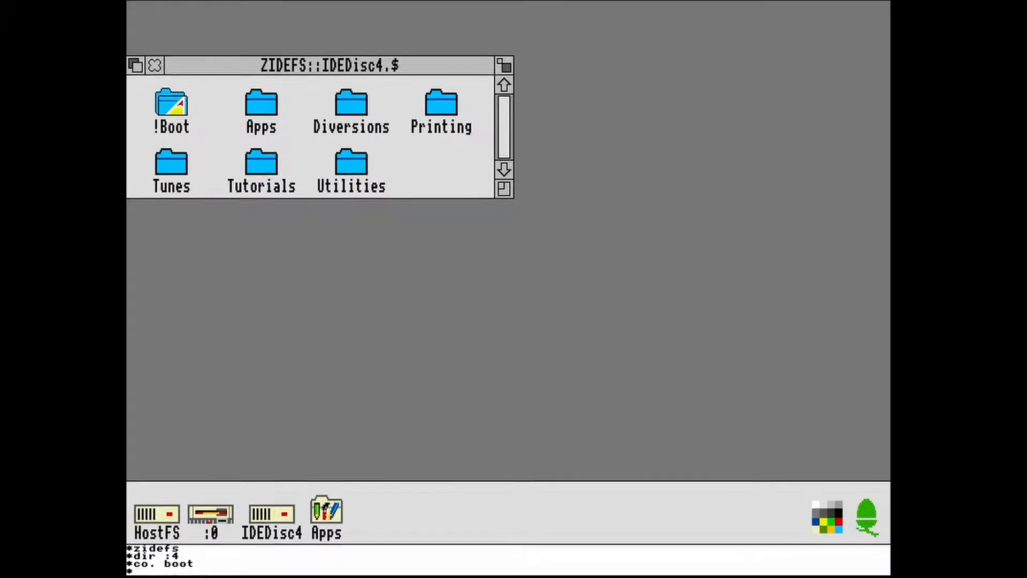
text(co. file)
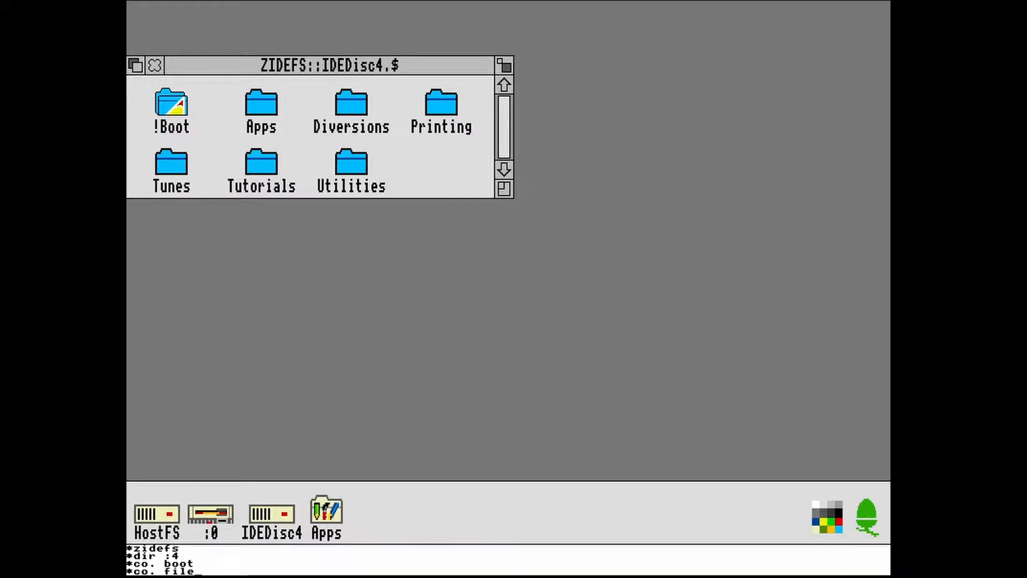
text(system zidefs)
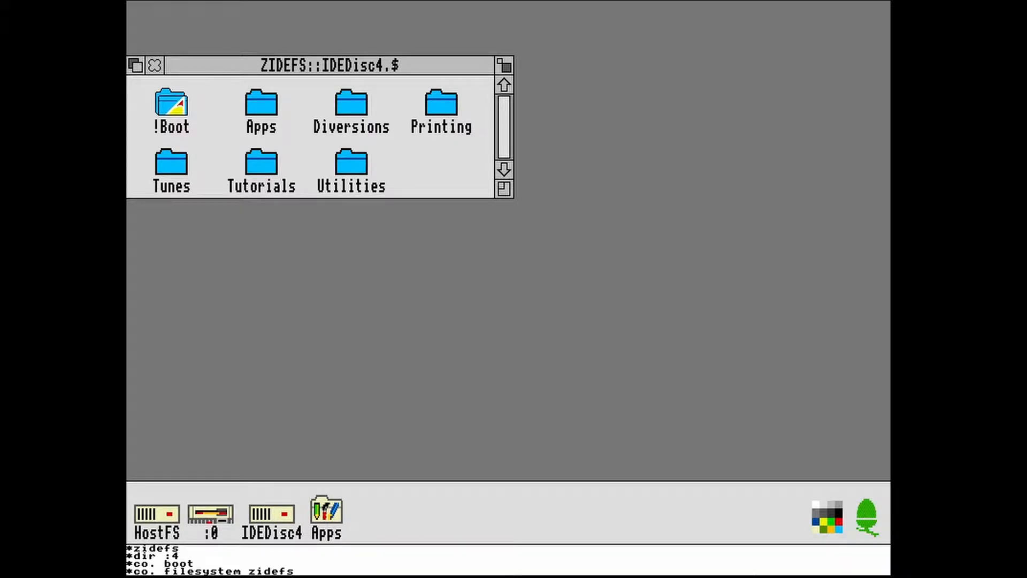
key(Return)
text(co. drive 4)
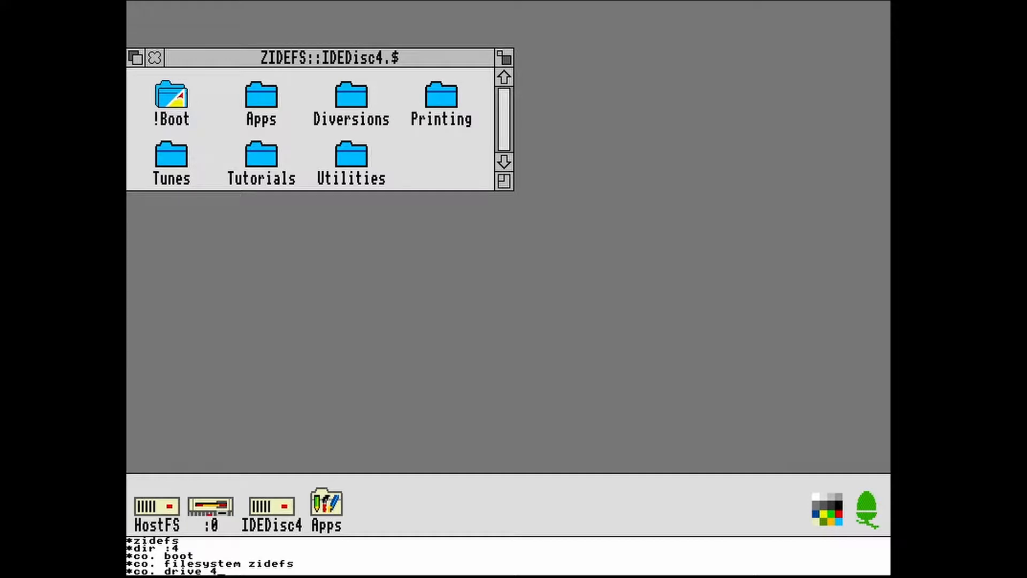
key(Return)
text(opt 4,2)
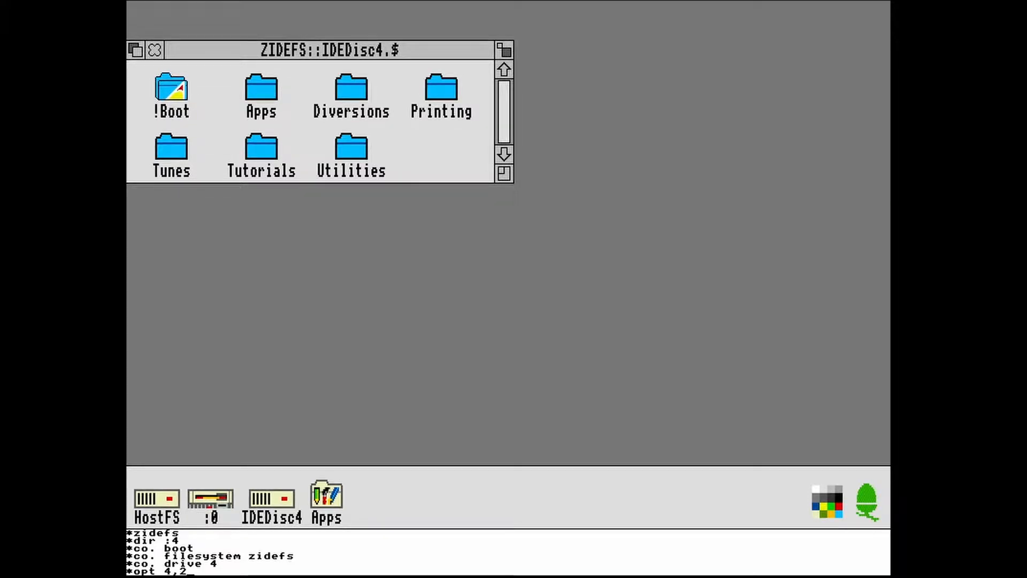
key(Return)
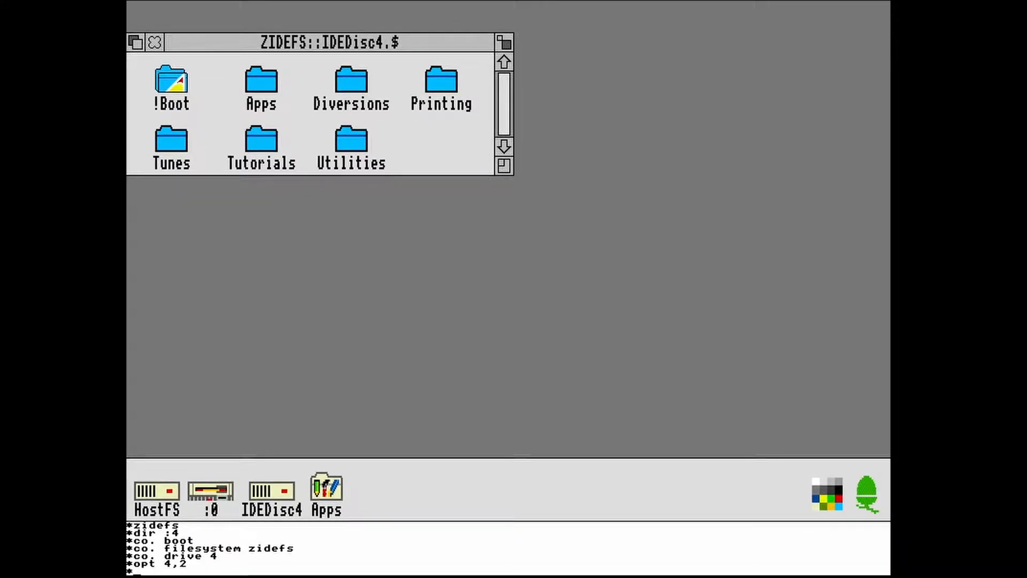
key(Return)
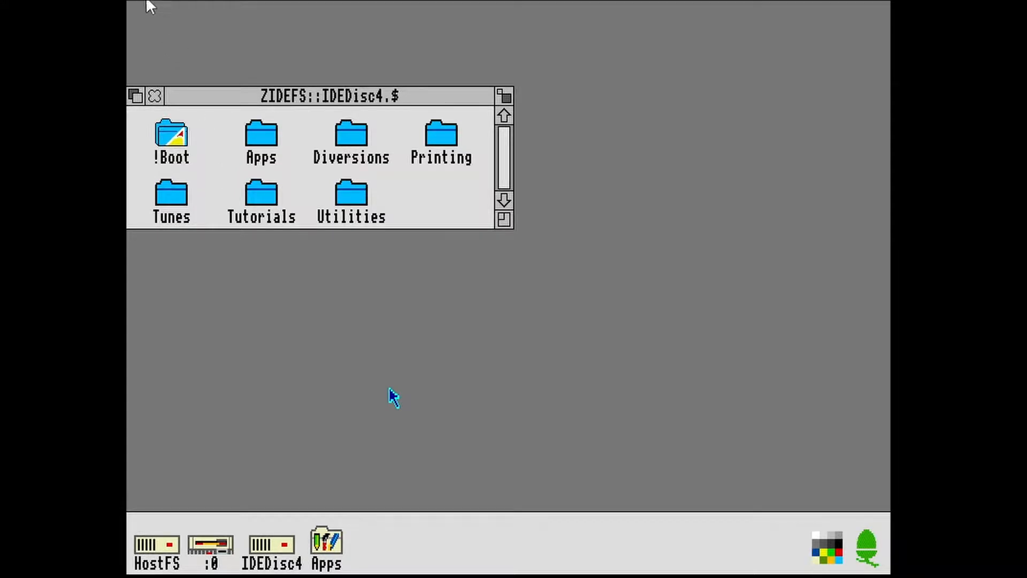
- Hard reset the emulated machine and open the Utilities directory on IDEDisc4
click(145, 3)
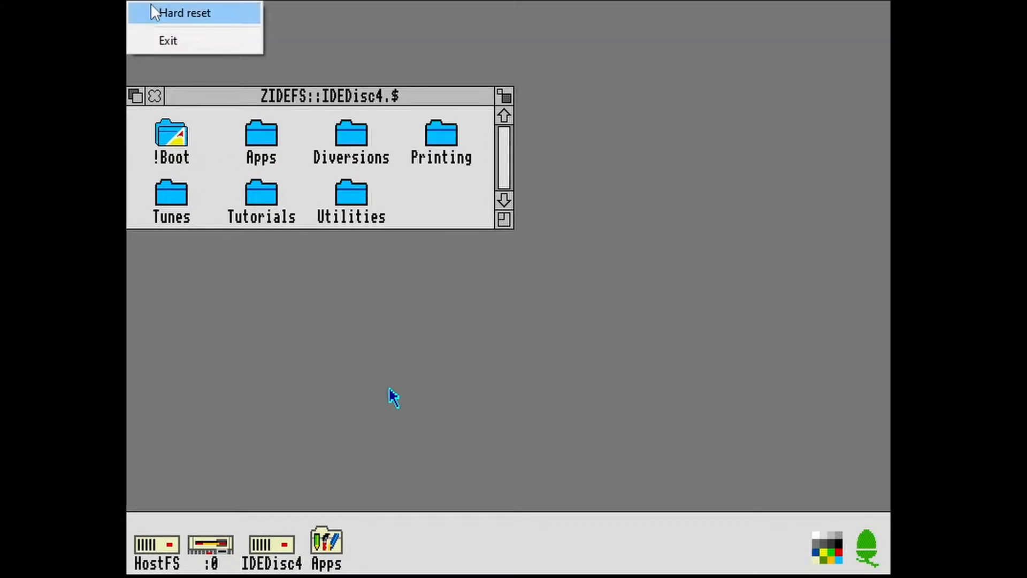
click(153, 11)
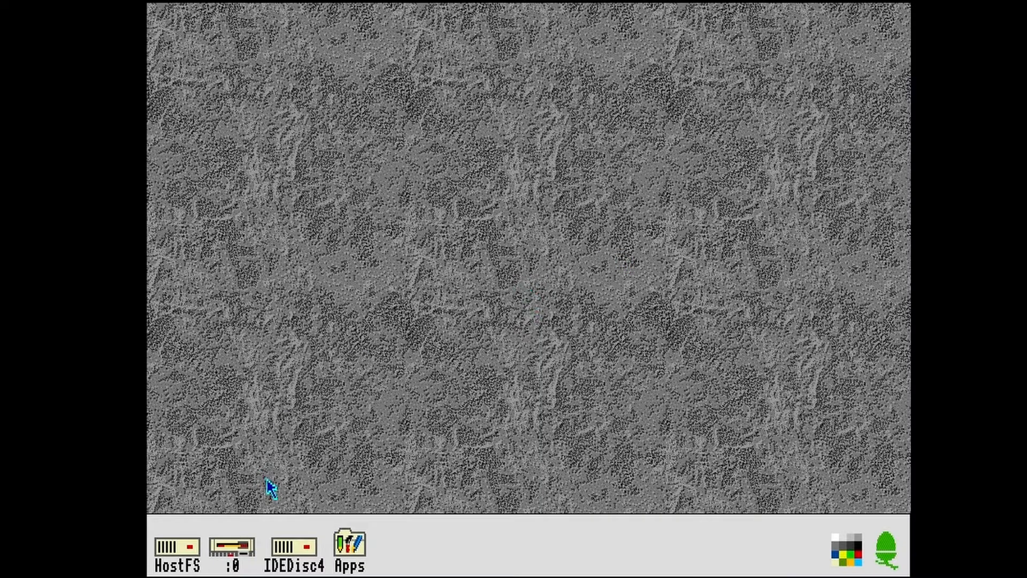
click(301, 561)
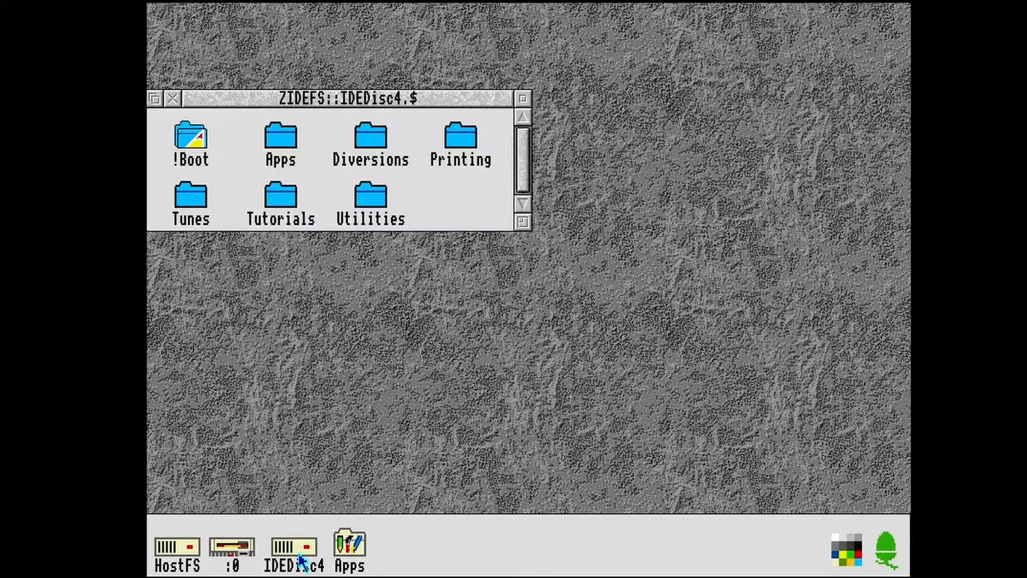
double_click(372, 212)
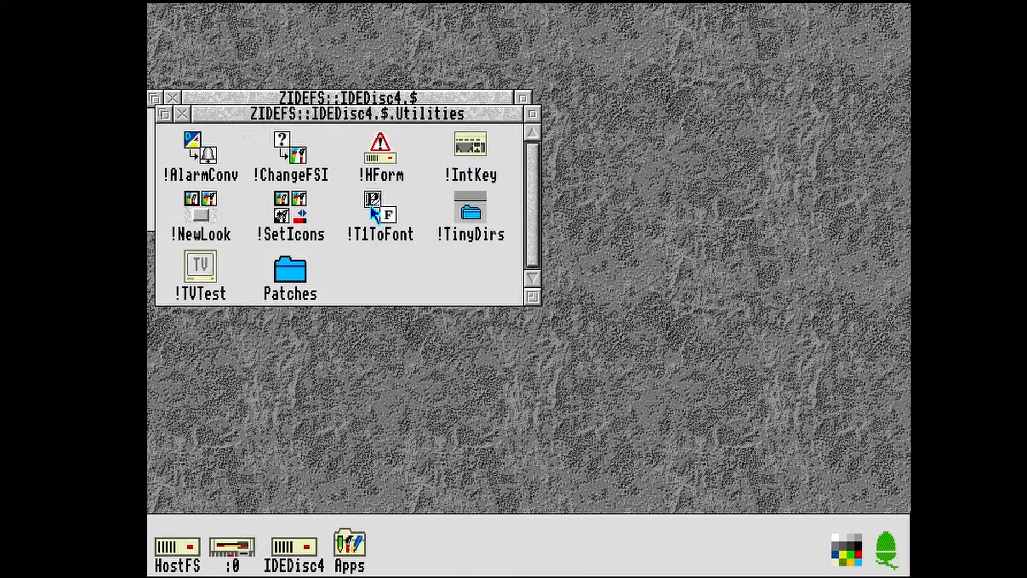
- Run !SetIcons, apply High Res. Colour Icons, and close its window
double_click(286, 216)
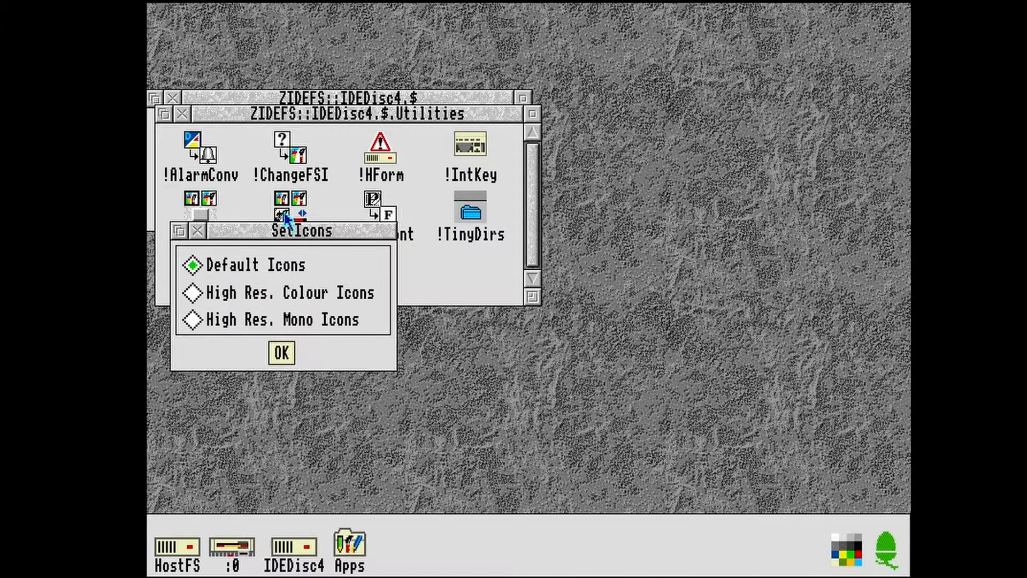
click(191, 293)
click(290, 355)
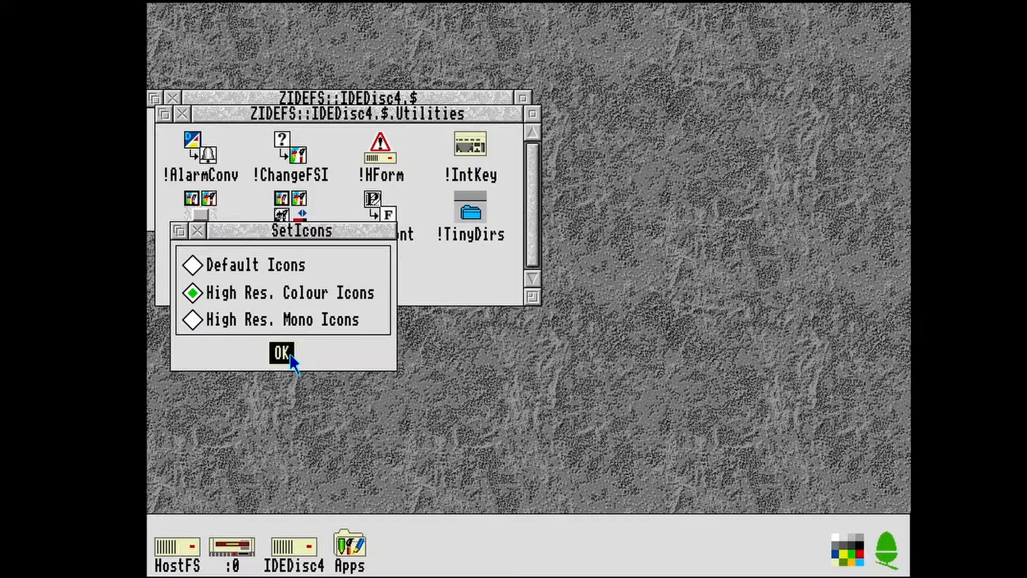
click(198, 231)
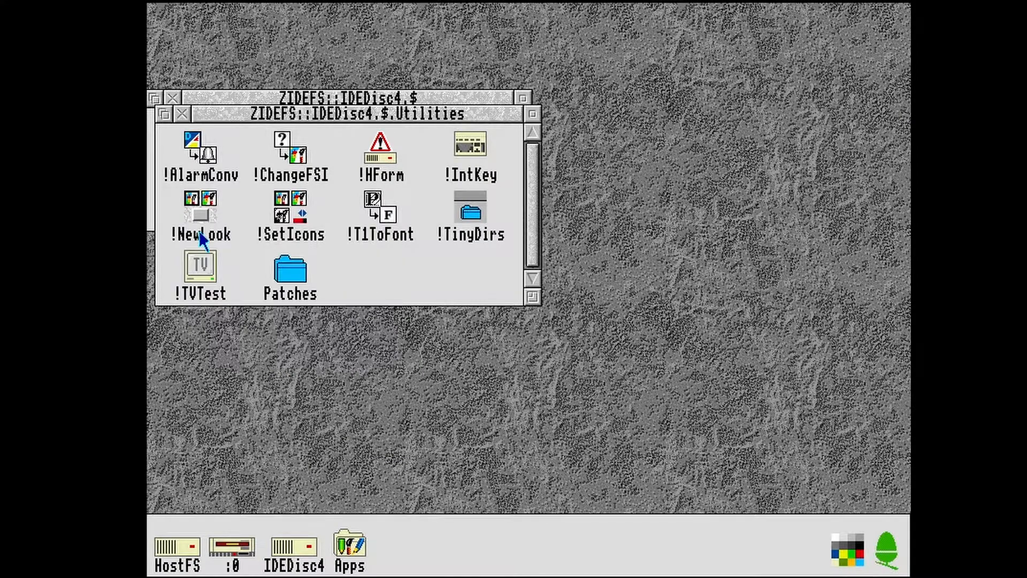
- Run !NewLook, enable Load 3D icons and windows with background texture 1, and close the IDEDisc4 directory windows
double_click(202, 219)
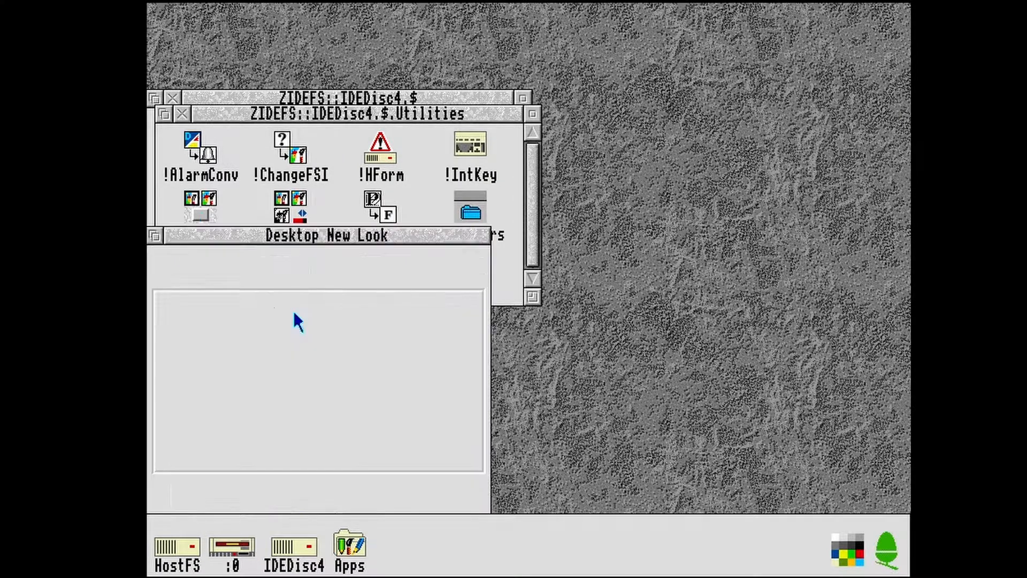
click(176, 261)
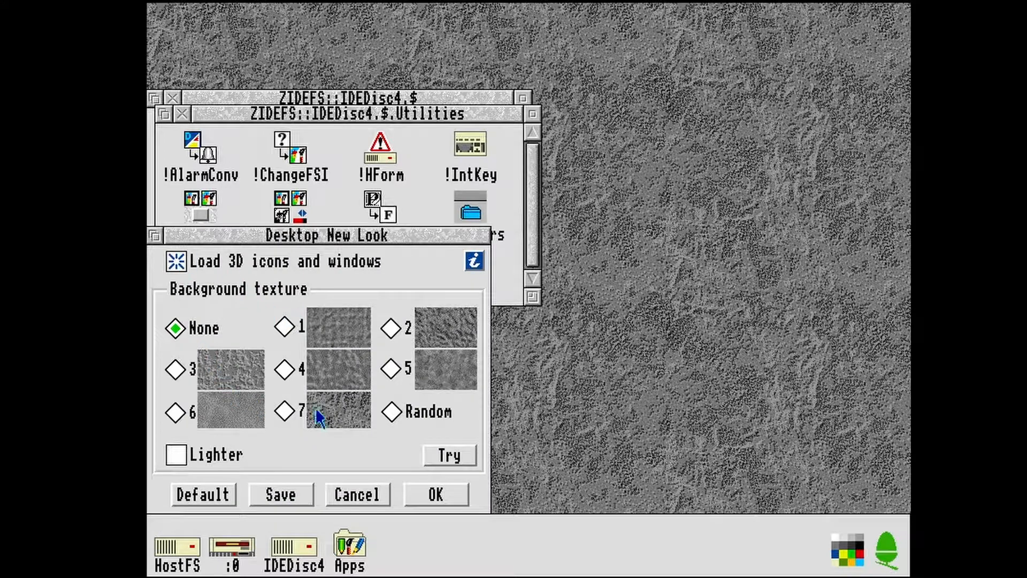
click(285, 327)
click(450, 495)
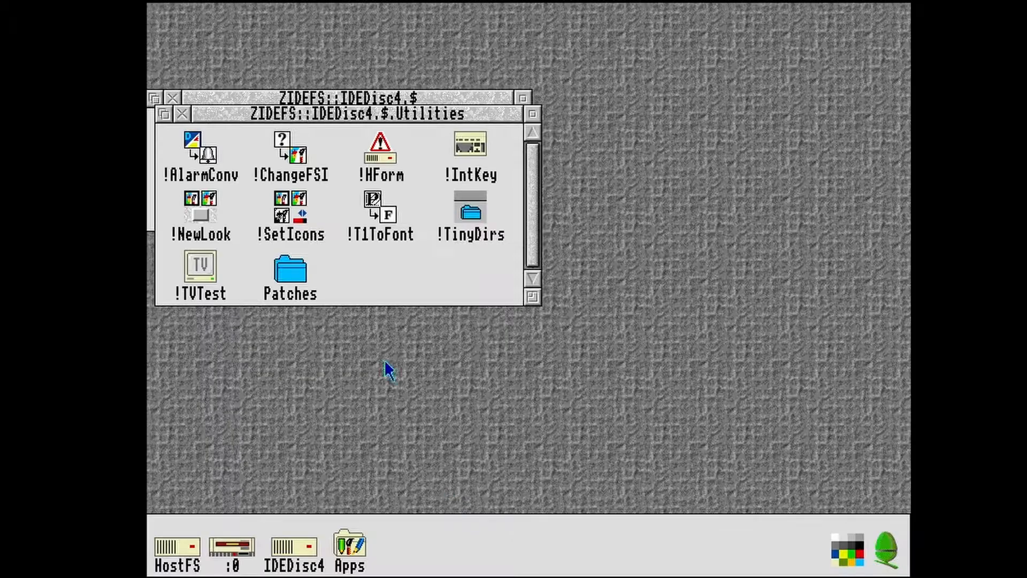
click(181, 114)
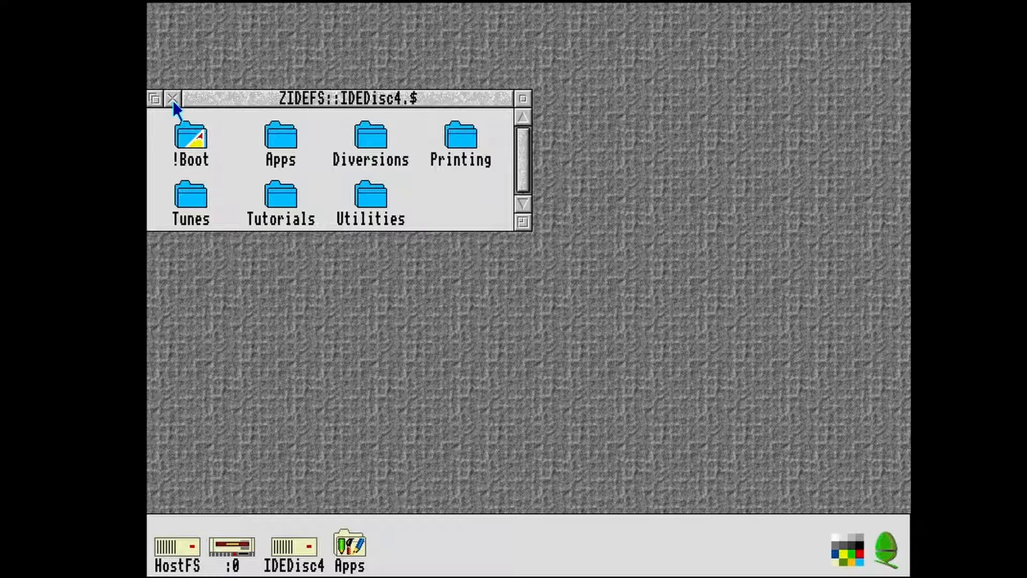
click(172, 100)
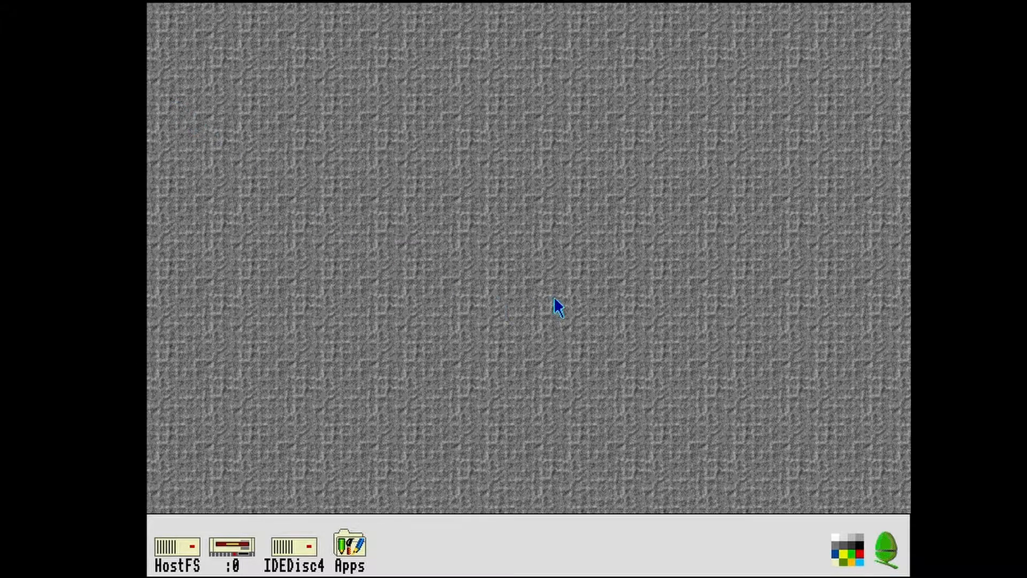
- Save the desktop boot file as ZIDEFS::IDEDisc4.$.!Boot.Choices.Boot.Tasks.!Boot with Auto boot enabled
middle_click(883, 561)
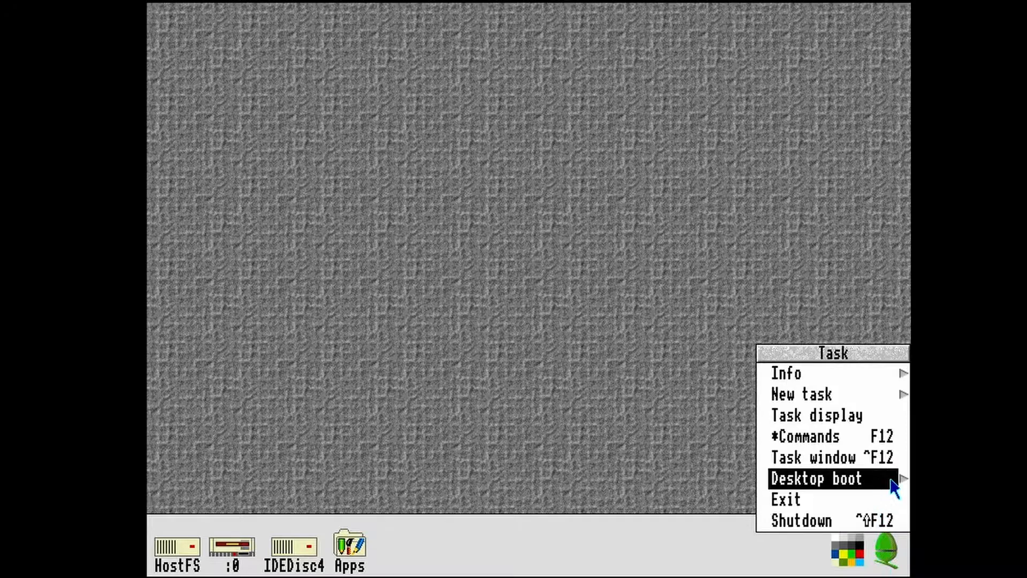
mouse_move(902, 481)
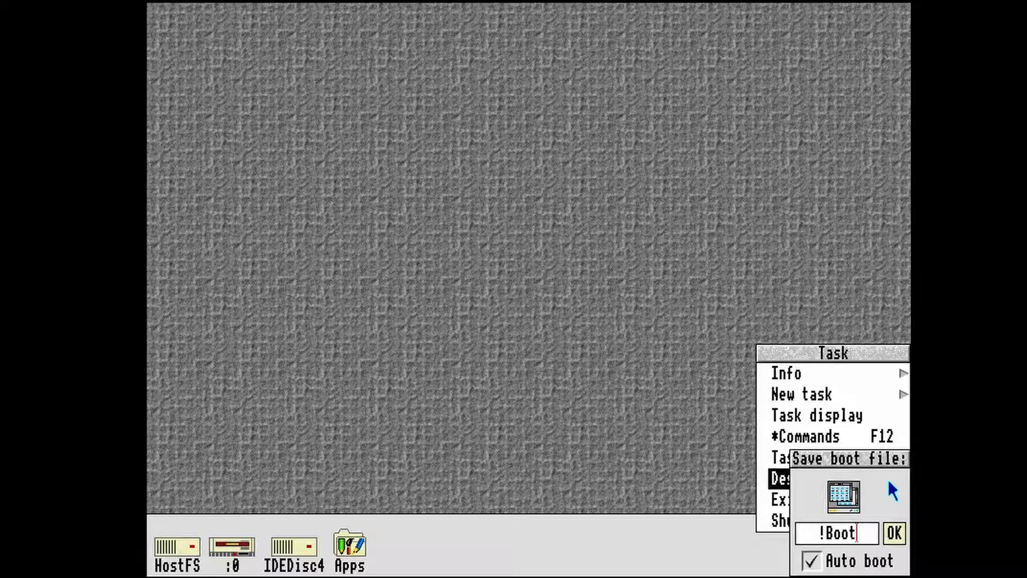
key(Left)
key(Left)
key(Left)
key(Left)
key(Left)
text(IDEFS:)
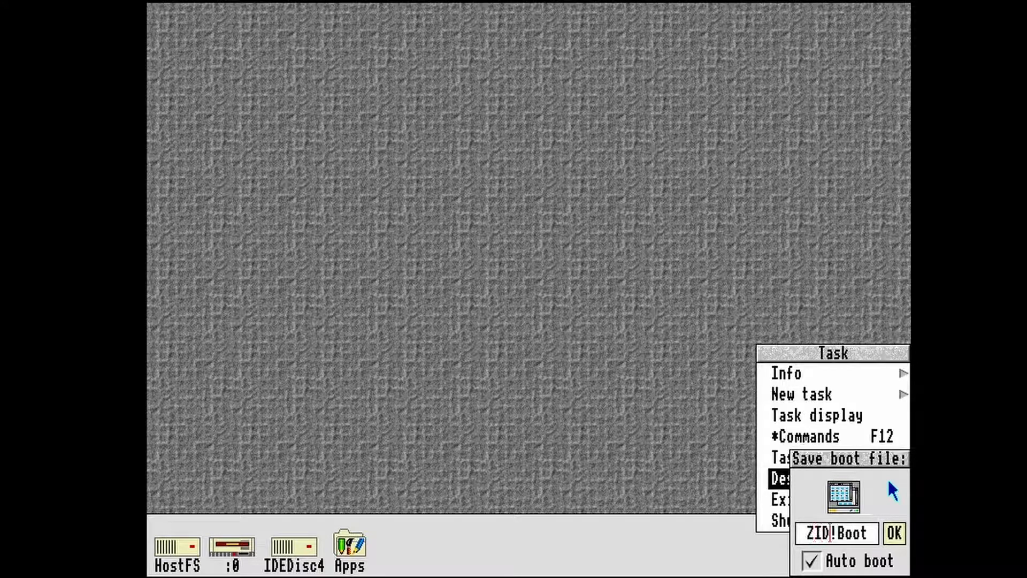
text(:IDEDos)
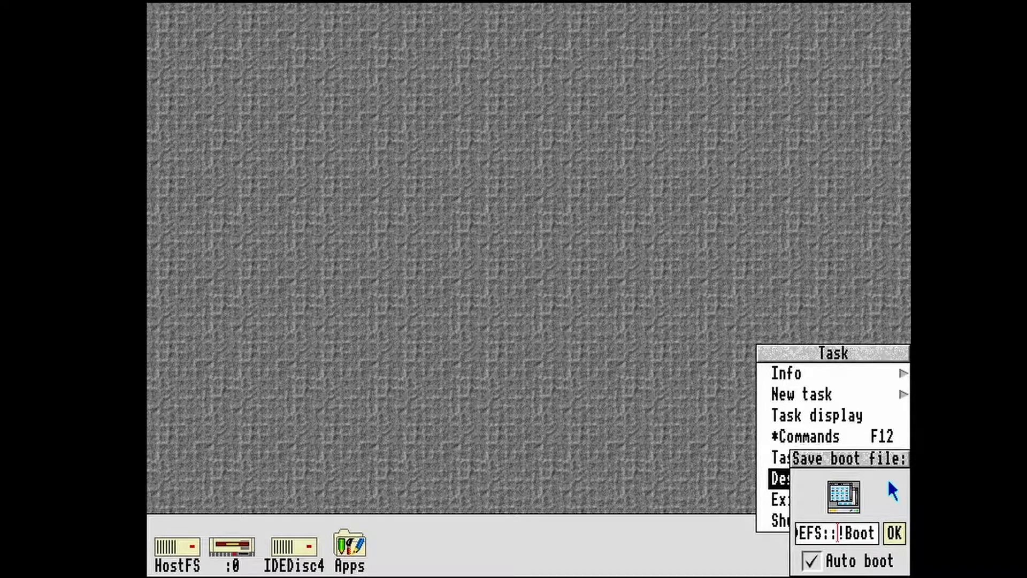
key(BackSpace)
key(BackSpace)
text(isc4.$.!Boot.Choices.Boot.Tasks.)
click(894, 533)
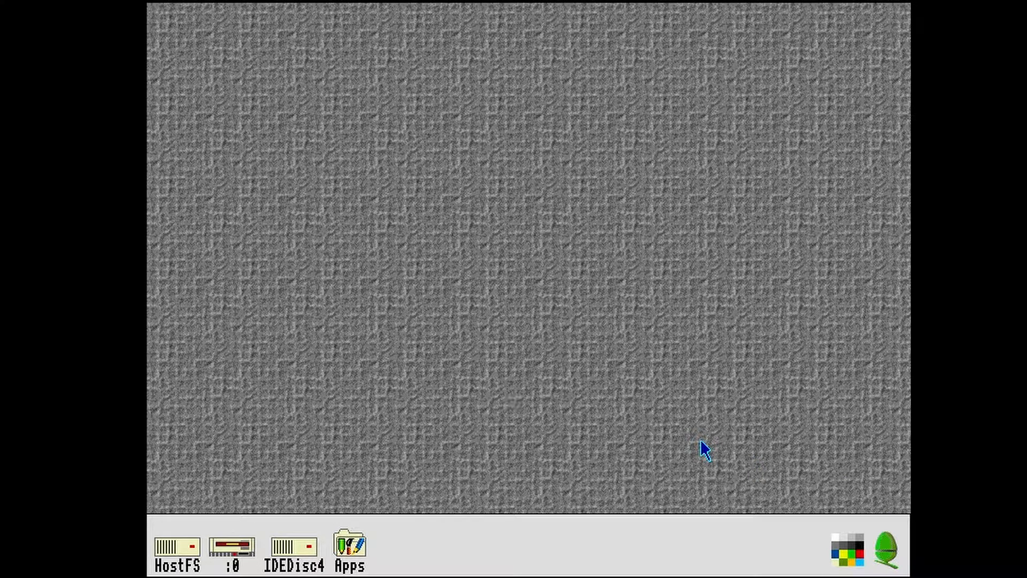
- Hard reset the emulated machine and open the Apps directory to check the booted desktop
click(160, 6)
click(188, 13)
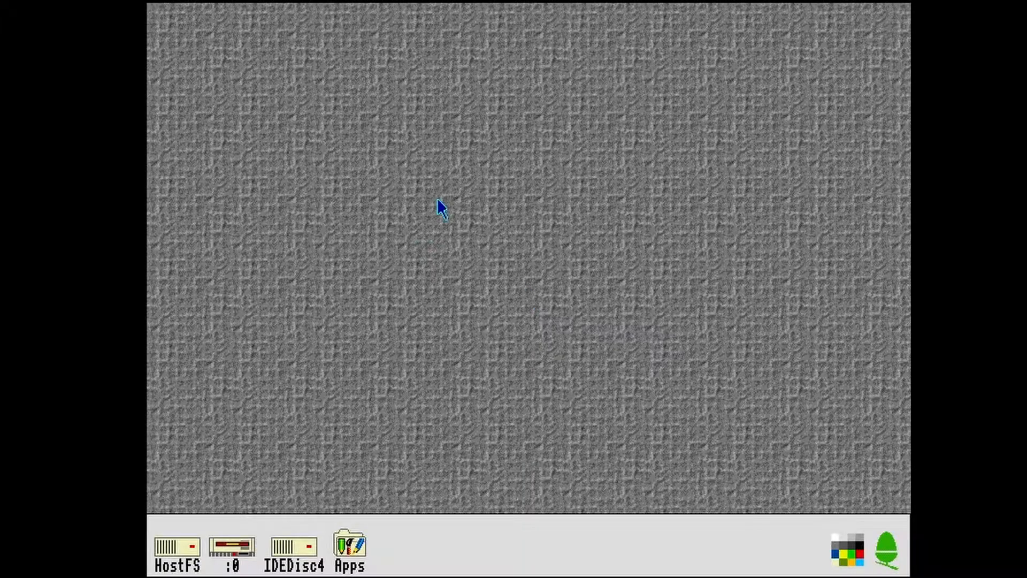
click(356, 552)
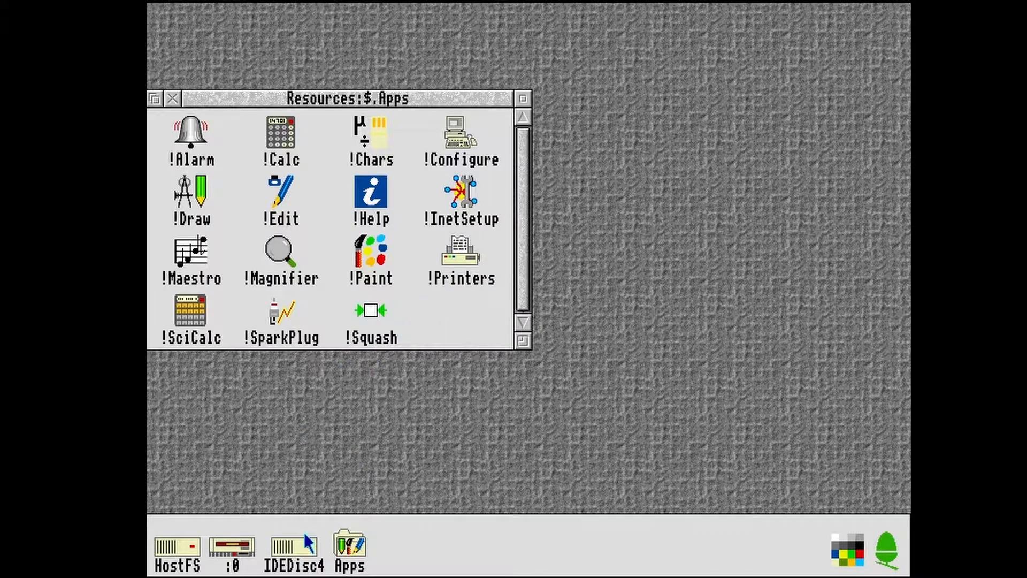
- Open the IDEDisc4 root directory and its Apps folder to inspect the installed contents
click(300, 558)
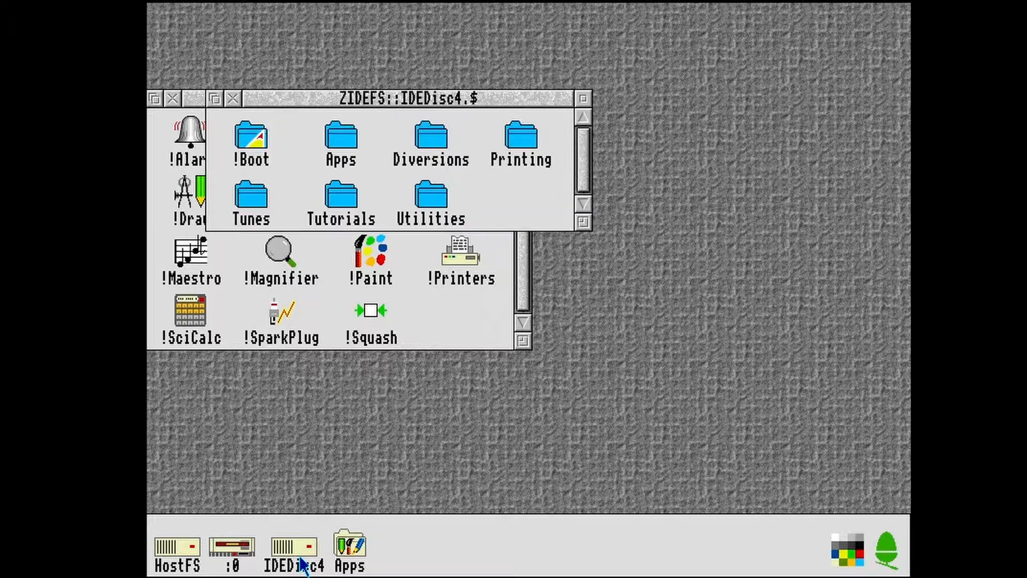
double_click(339, 136)
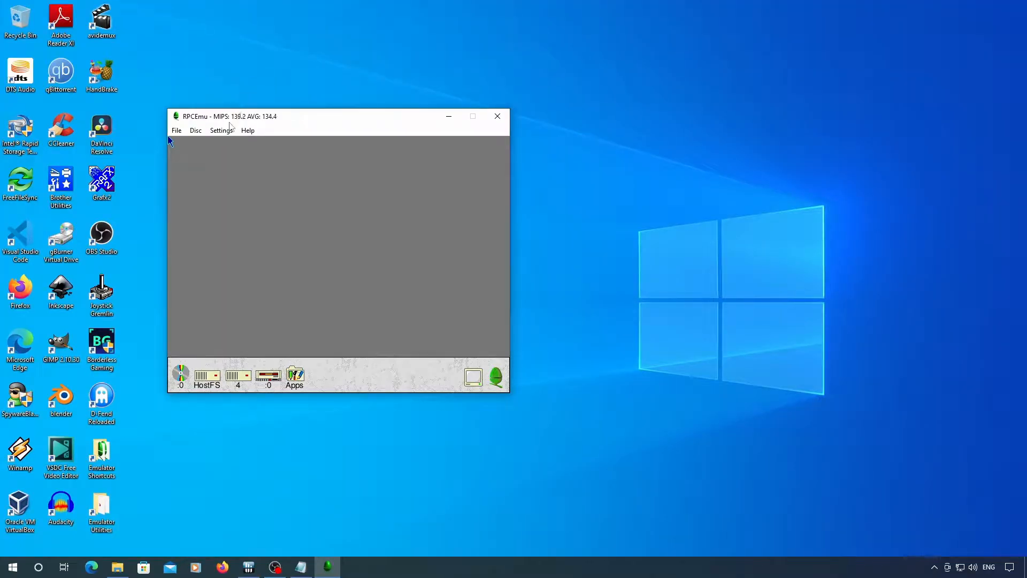
- Switch to RPCEmu, configure the hardware as Risc PC - StrongARM with Sound enabled, and accept the settings
click(228, 131)
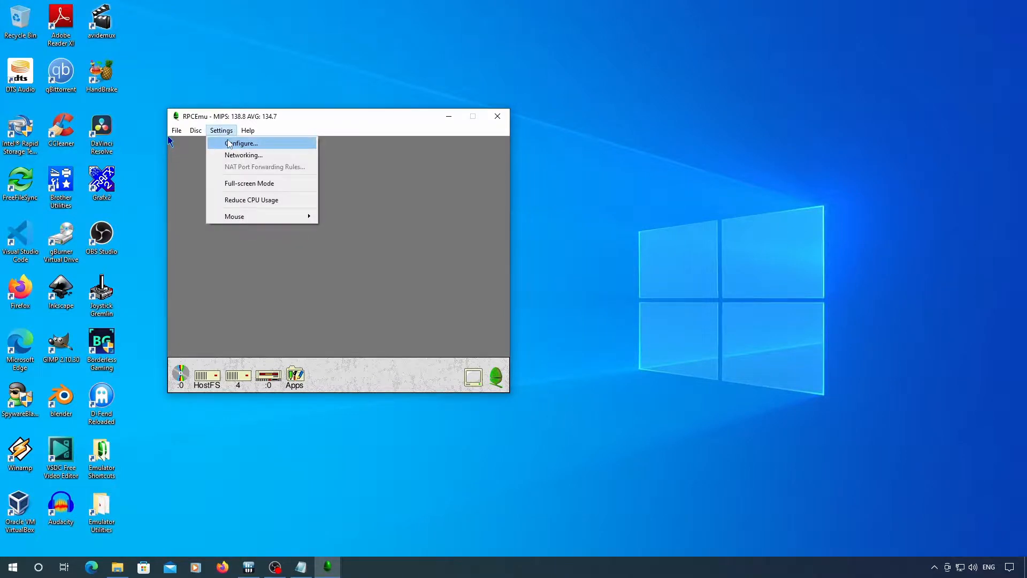
click(229, 143)
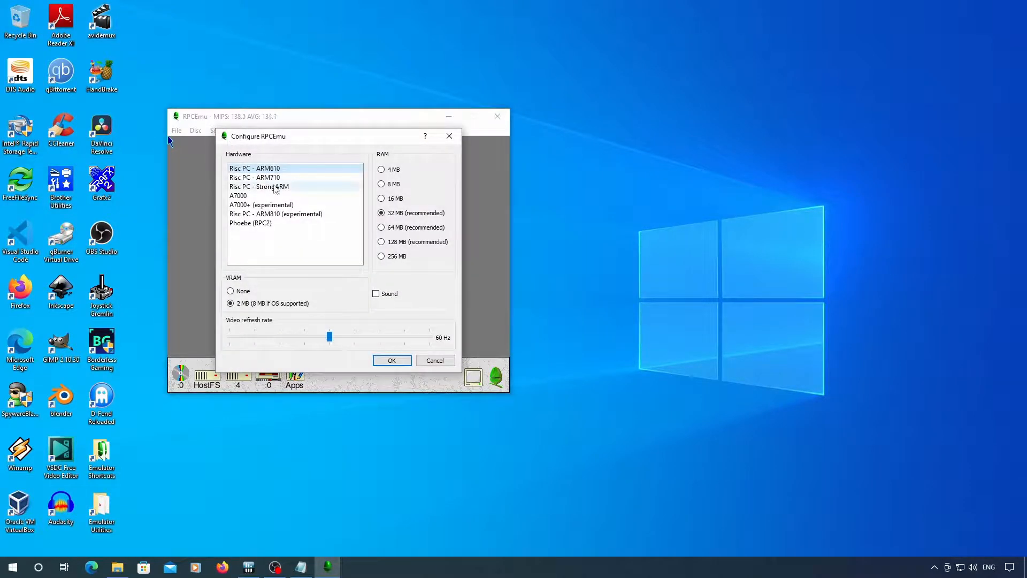
click(275, 187)
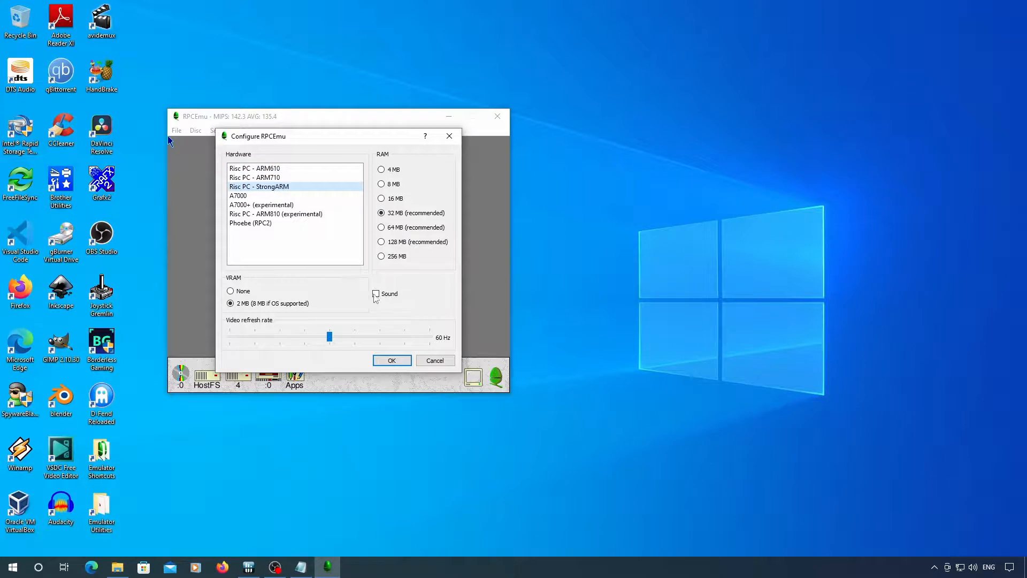
click(393, 361)
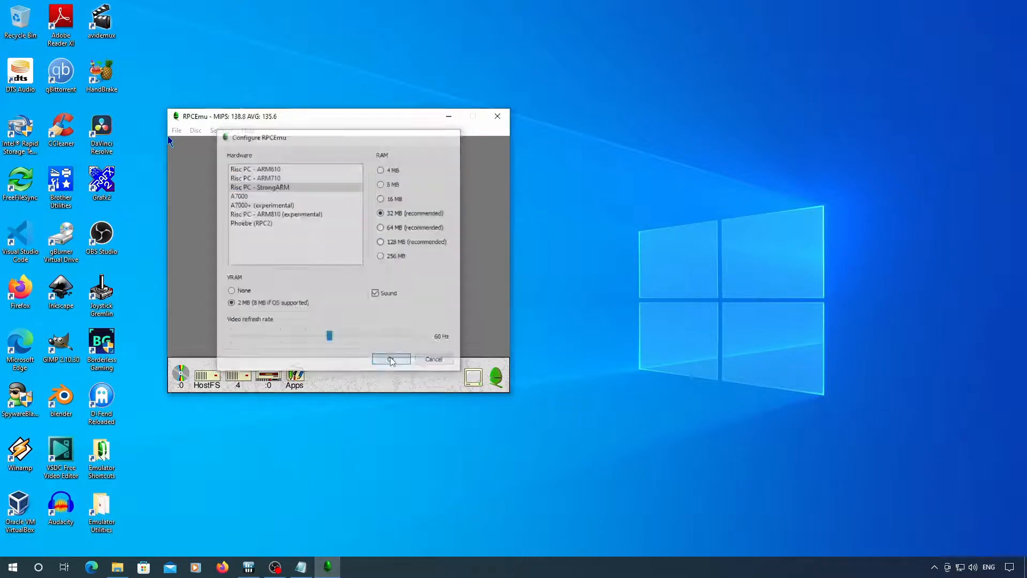
click(331, 277)
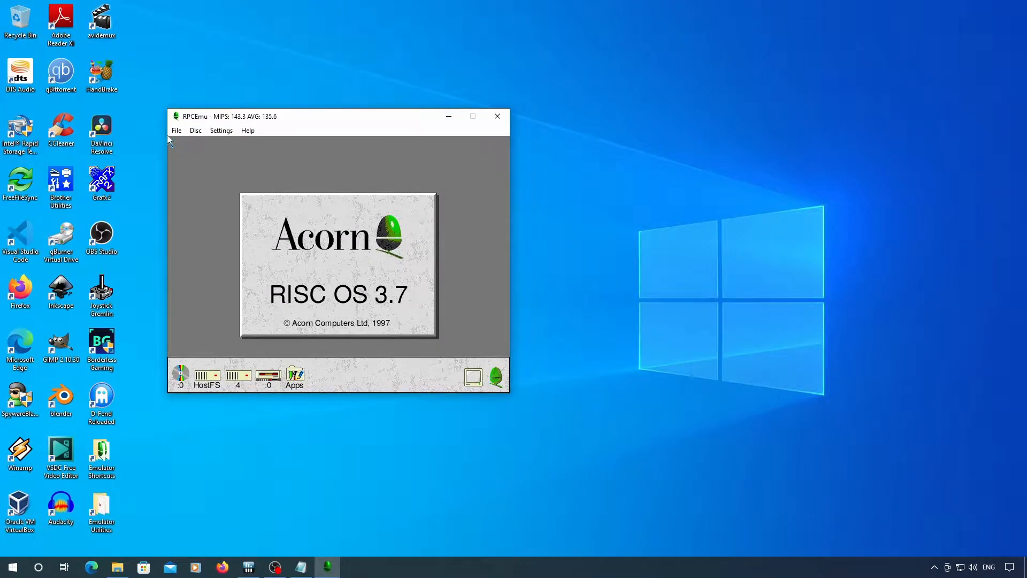
- Load the Install_37 floppy image into drive :0 and open the floppy's root directory
click(196, 130)
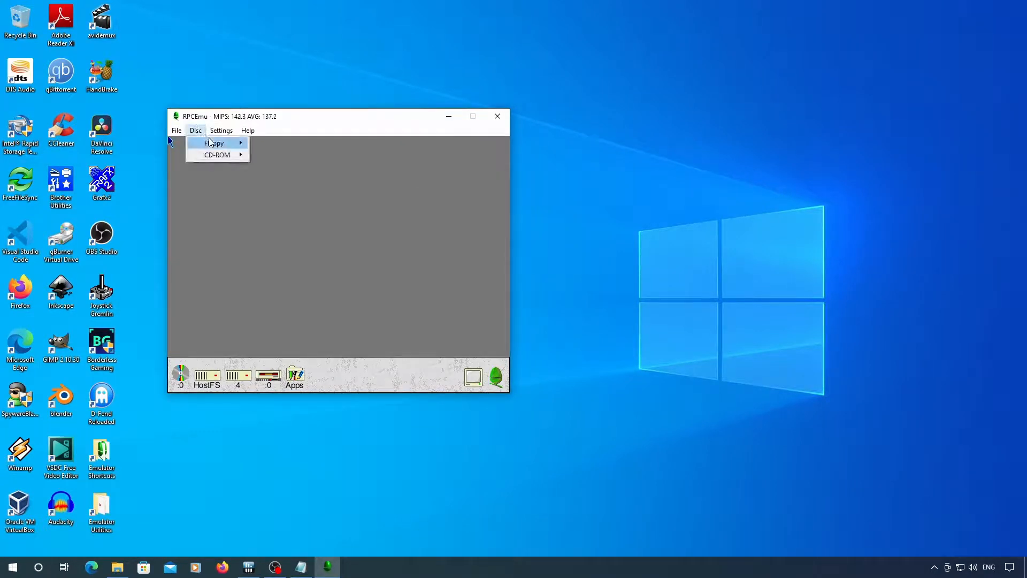
mouse_move(210, 142)
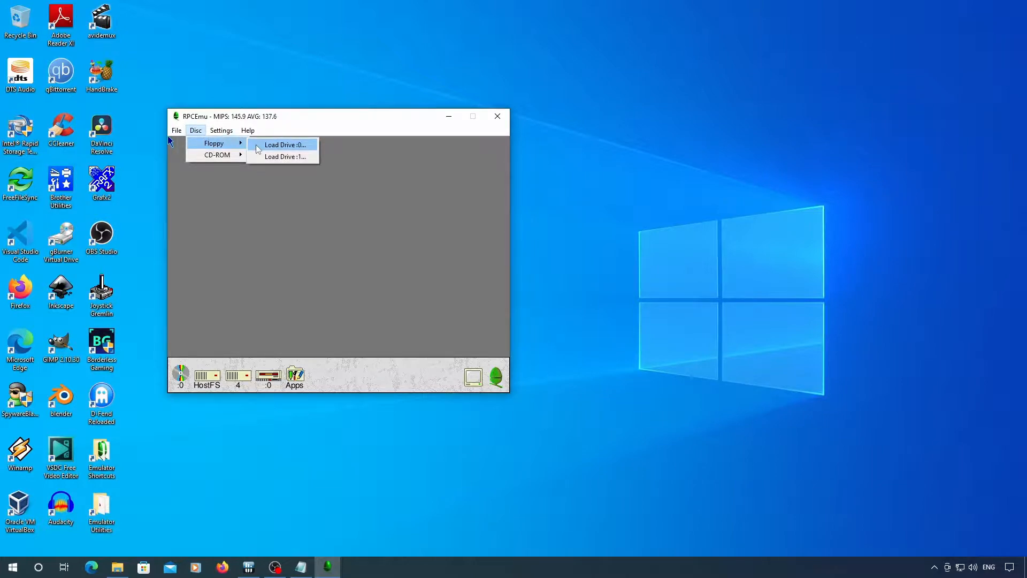
click(258, 147)
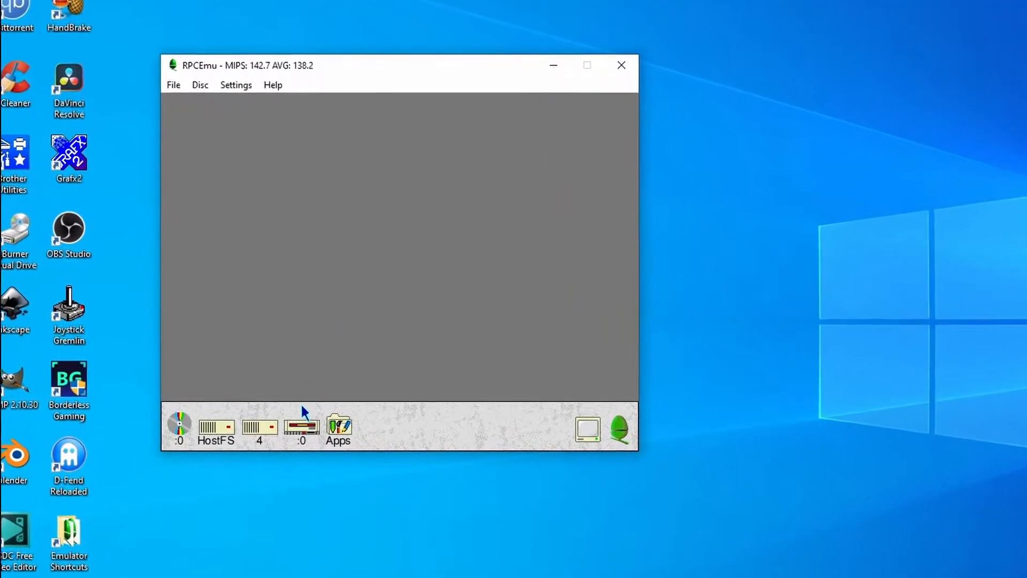
click(303, 429)
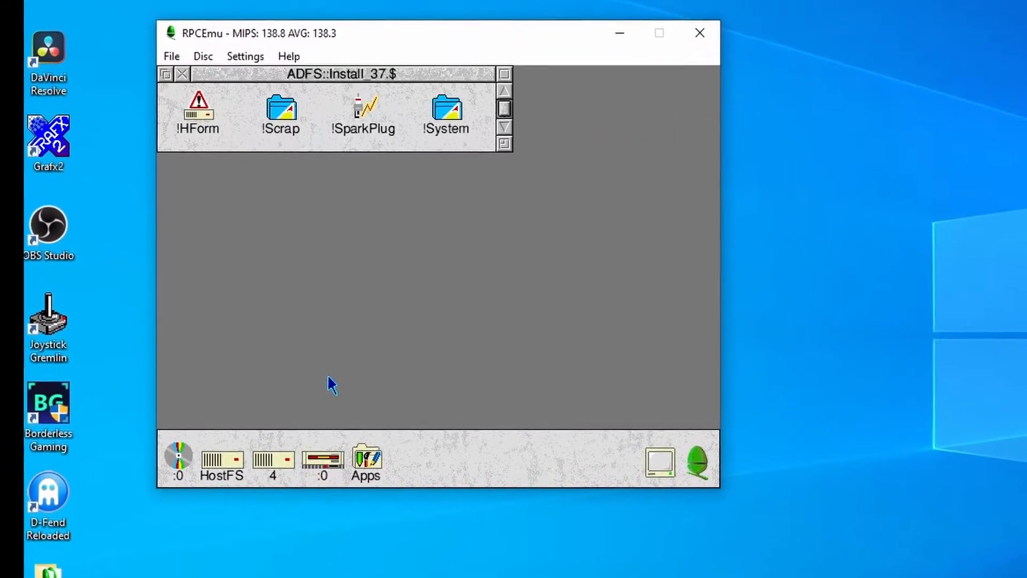
- Run !HForm on drive 4, choose hard disc make 9 (OTHER), and accept 63 sectors per track and 16 heads
double_click(203, 99)
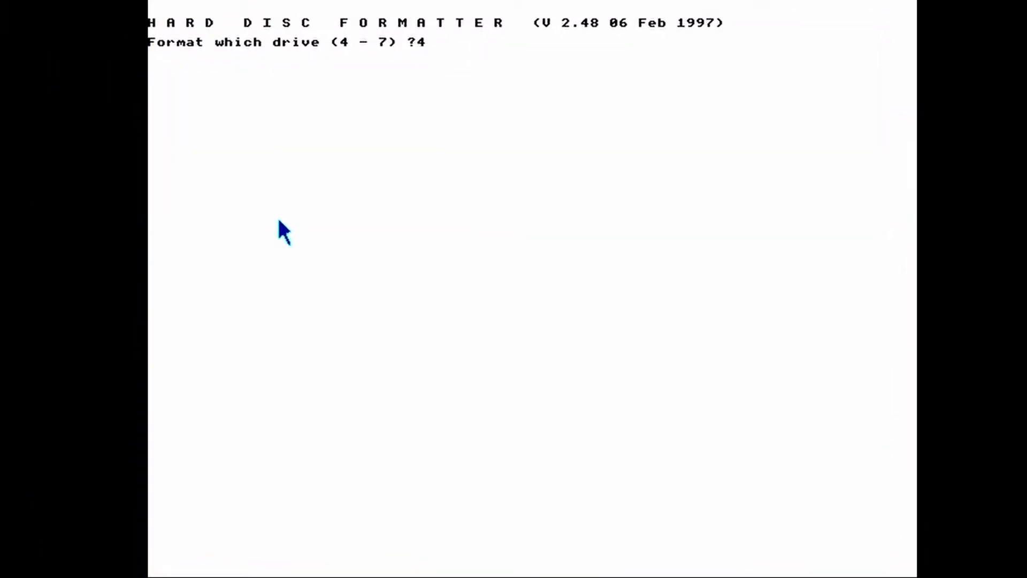
key(Return)
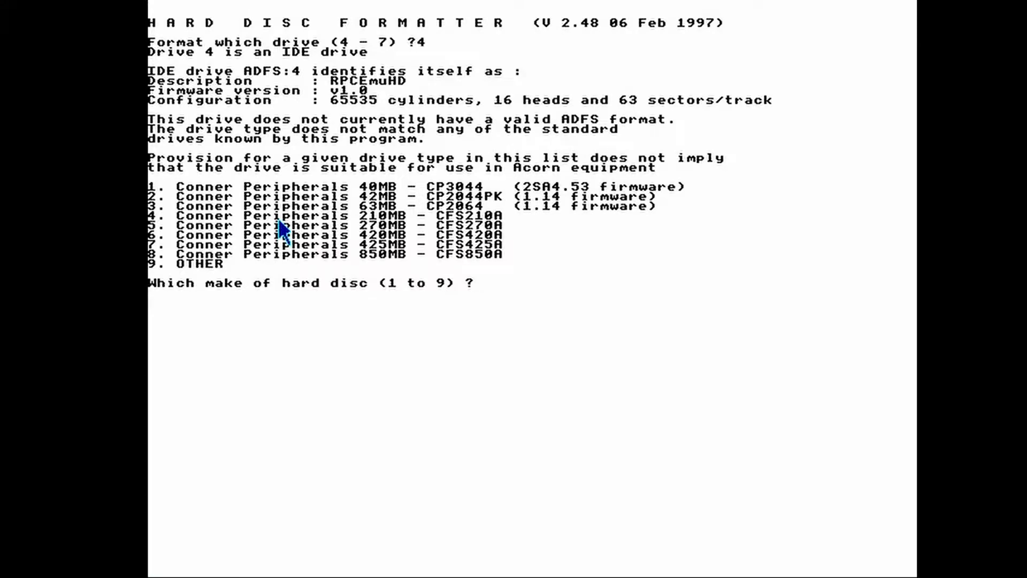
text(9)
key(Return)
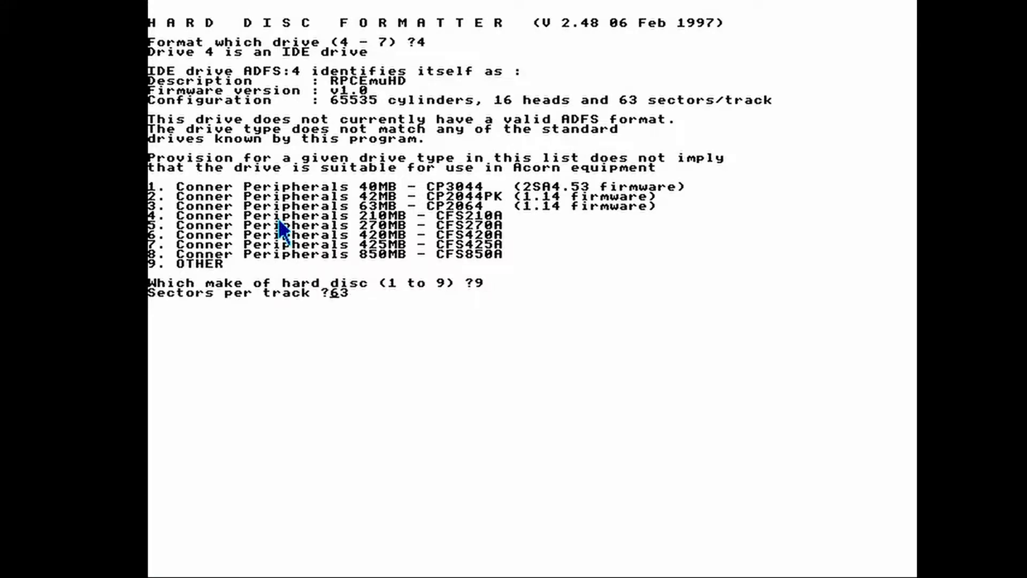
key(Return)
key(Return)
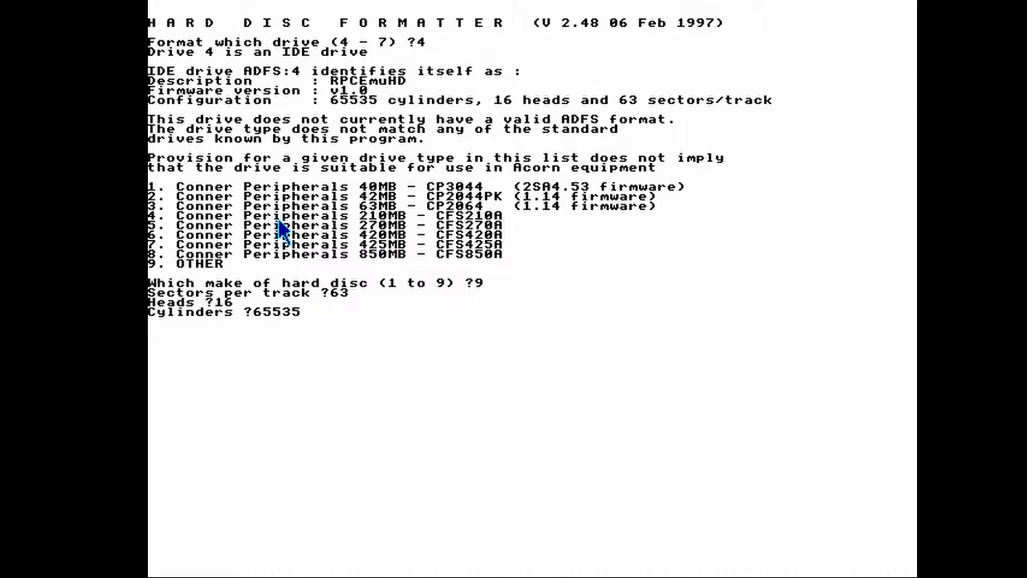
- Set the disc to 4096 cylinders, drive parameter init flag 1 and parking cylinder 4095
text(4096)
key(Delete)
key(Return)
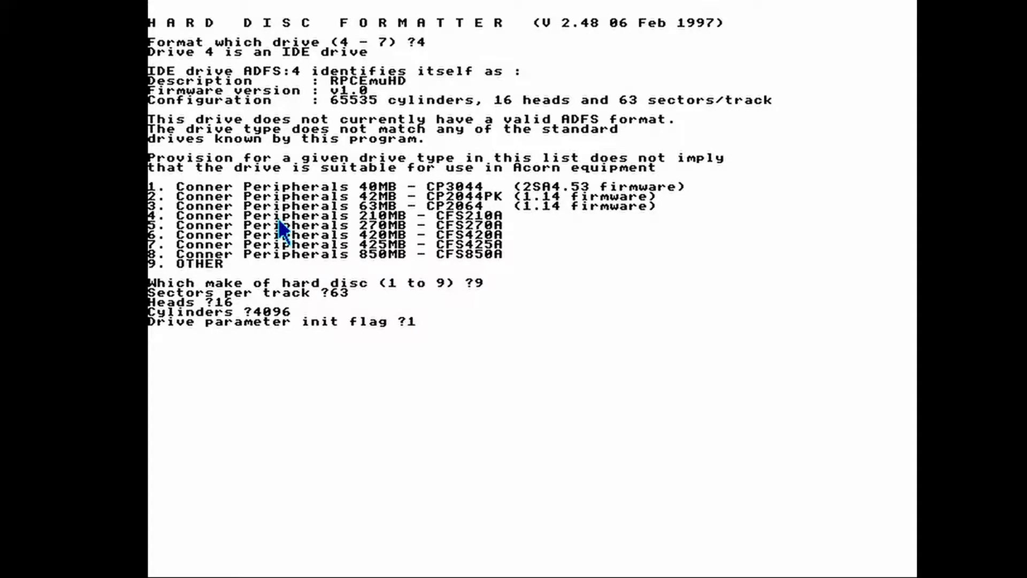
key(Return)
text(409)
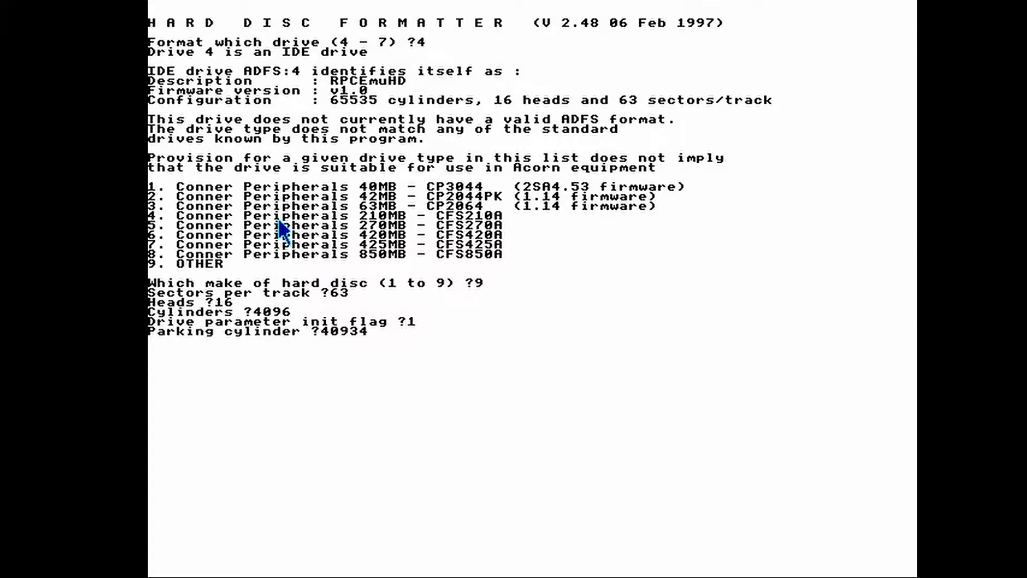
text(5)
key(Delete)
key(Return)
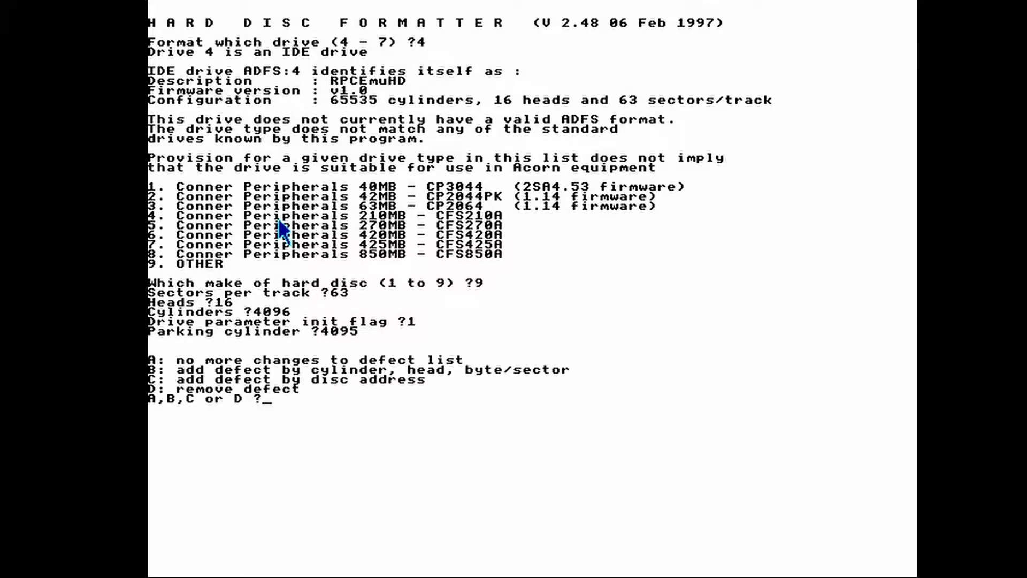
- Make no changes to the defect list, choose to only initialise the drive, and decline the soak test
text(a)
key(Return)
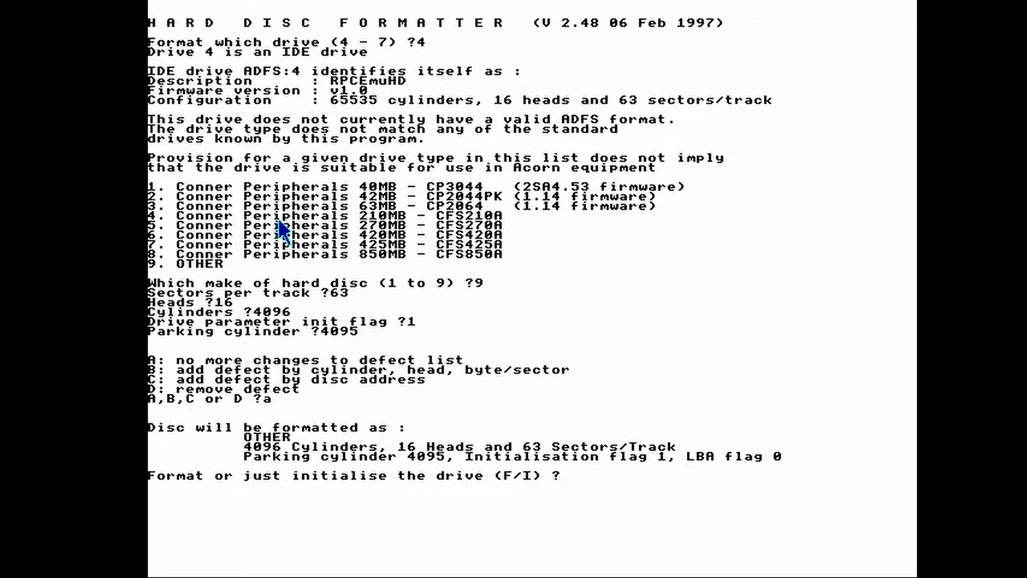
text(i)
key(Return)
text(n)
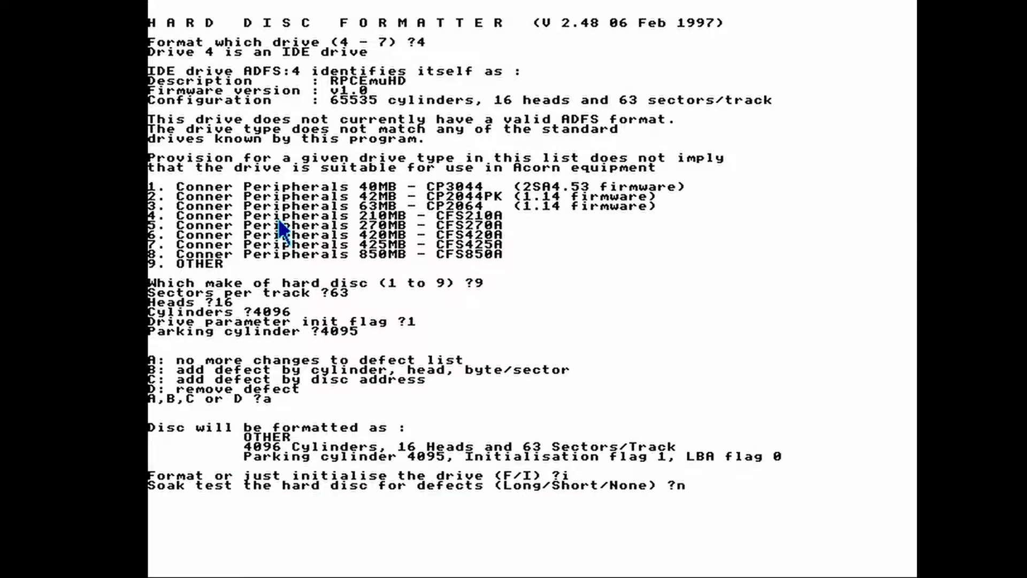
key(Return)
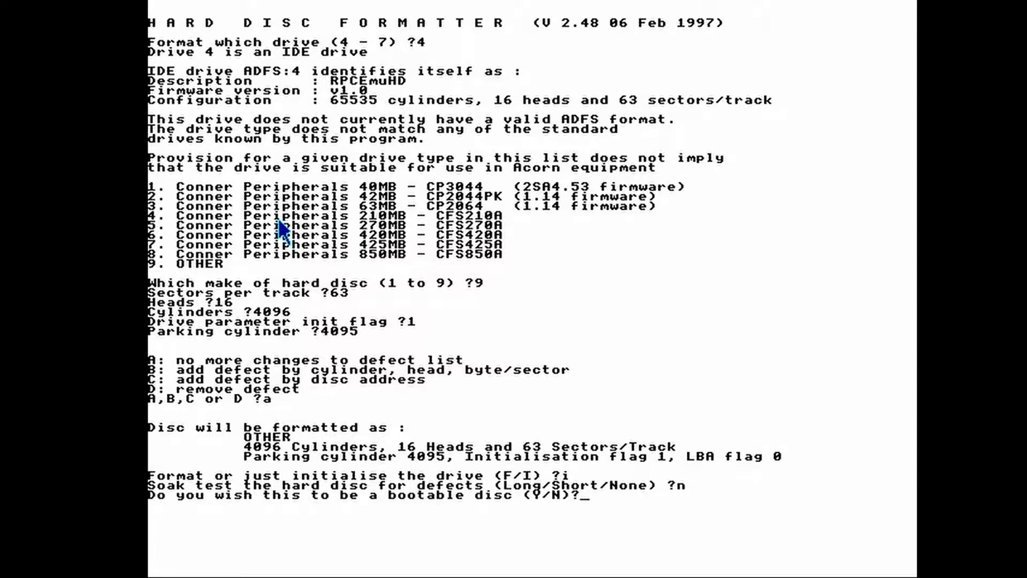
- Make drive ADFS:4 bootable, confirm initialising it with an 8192 large file allocation unit, and exit the formatter
text(y)
text(y)
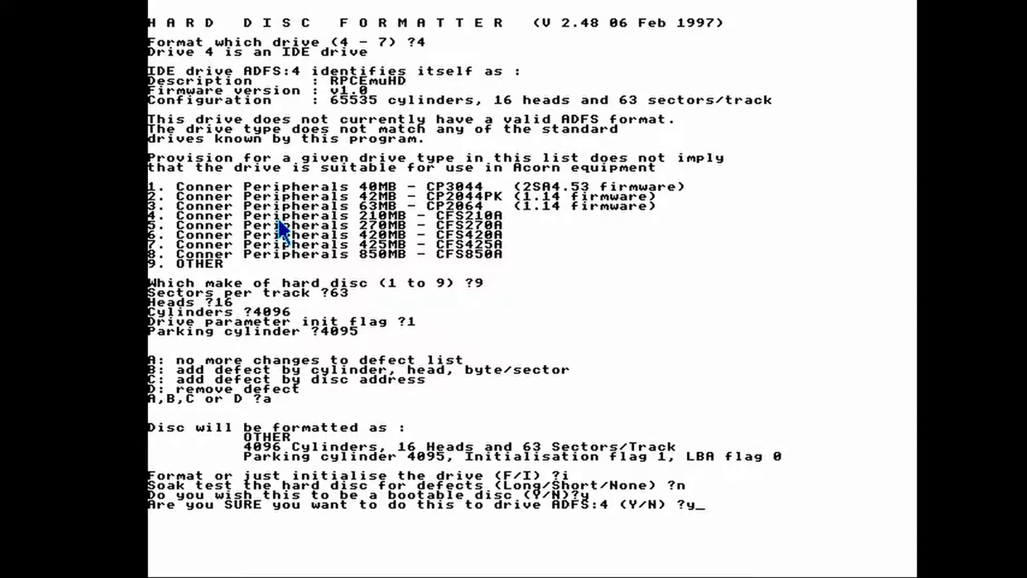
key(Return)
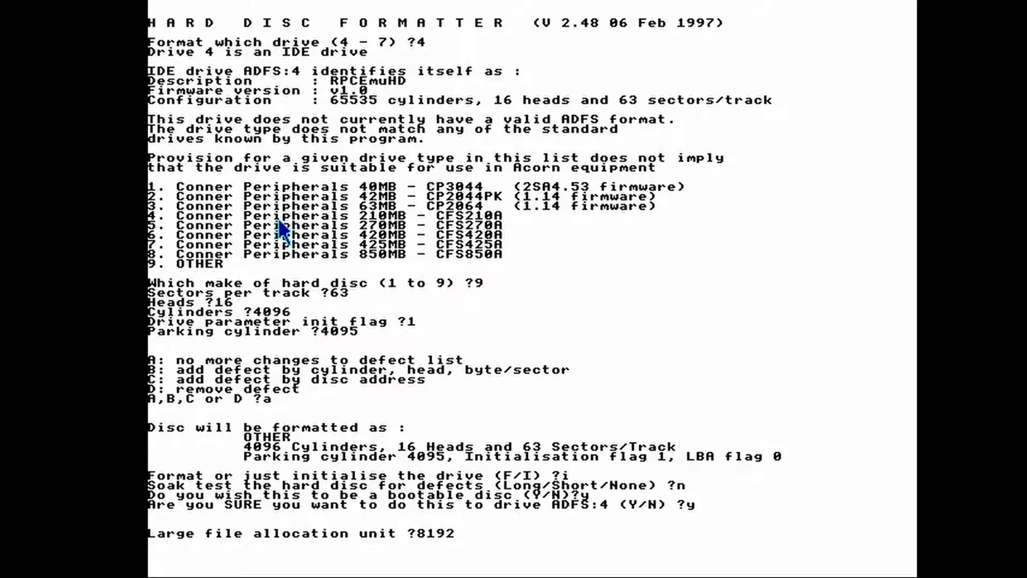
key(Return)
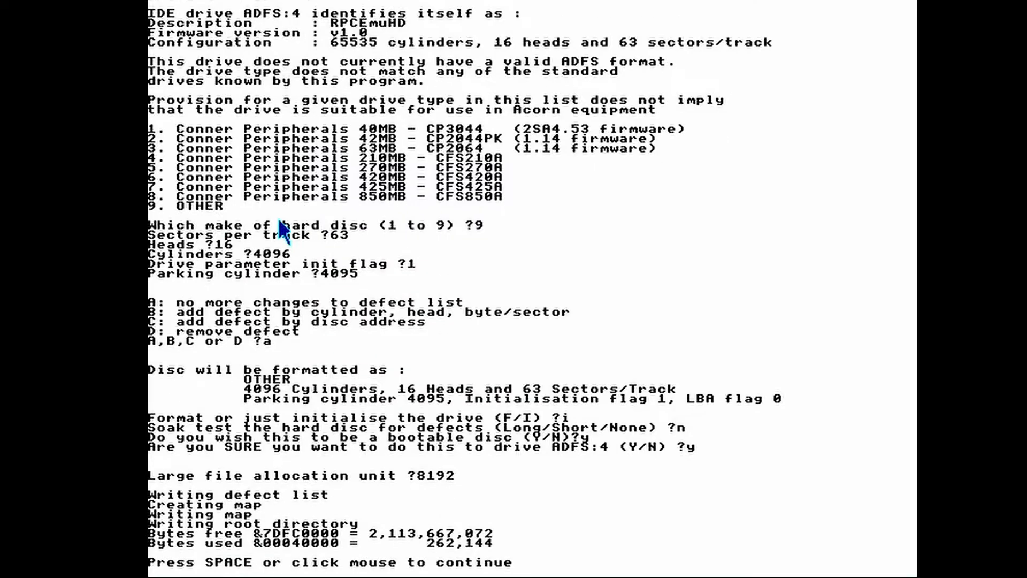
key(space)
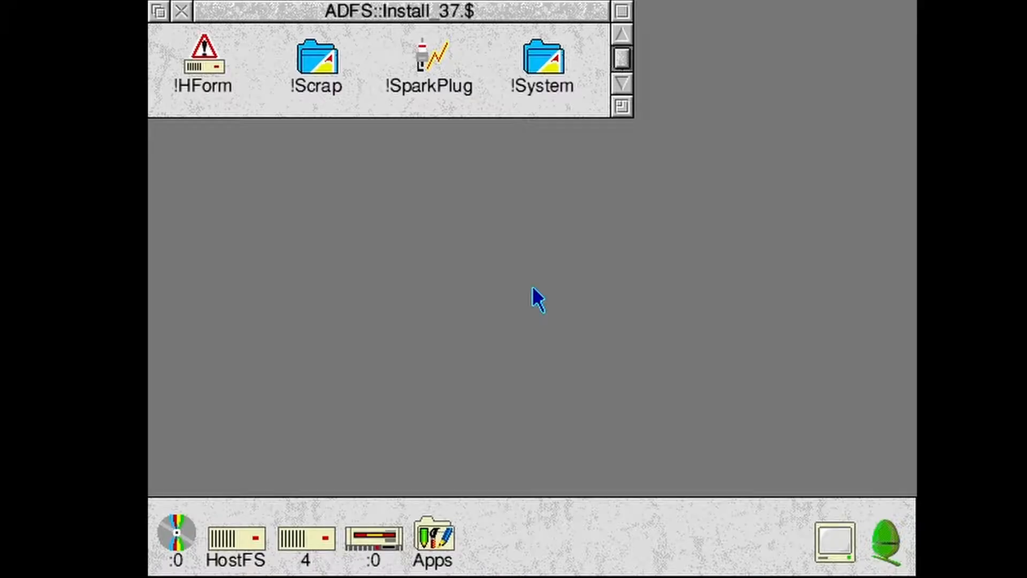
- Reset RPCEmu and cancel the startup error message to reach the desktop
click(168, 2)
click(202, 50)
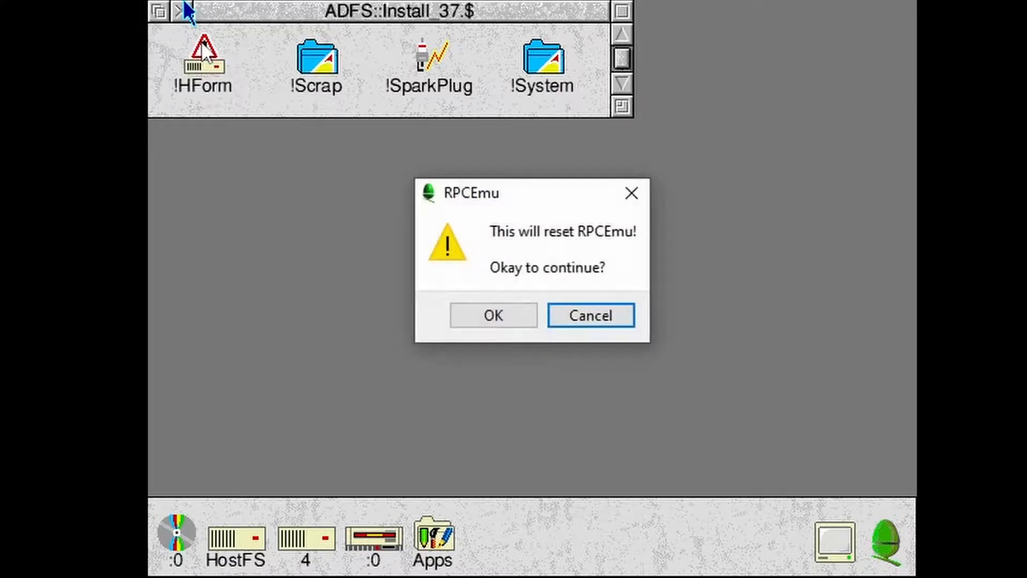
click(502, 325)
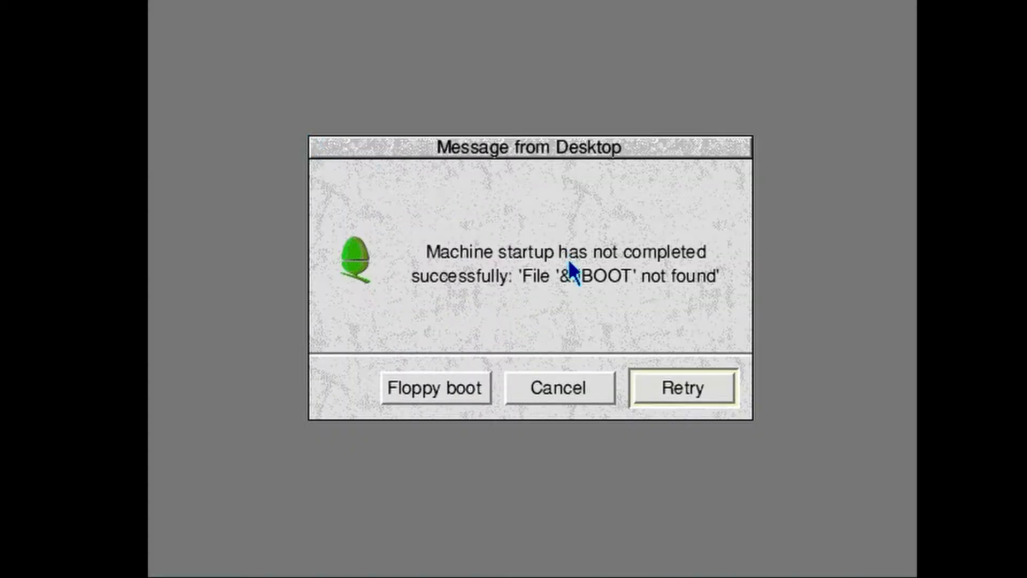
click(551, 381)
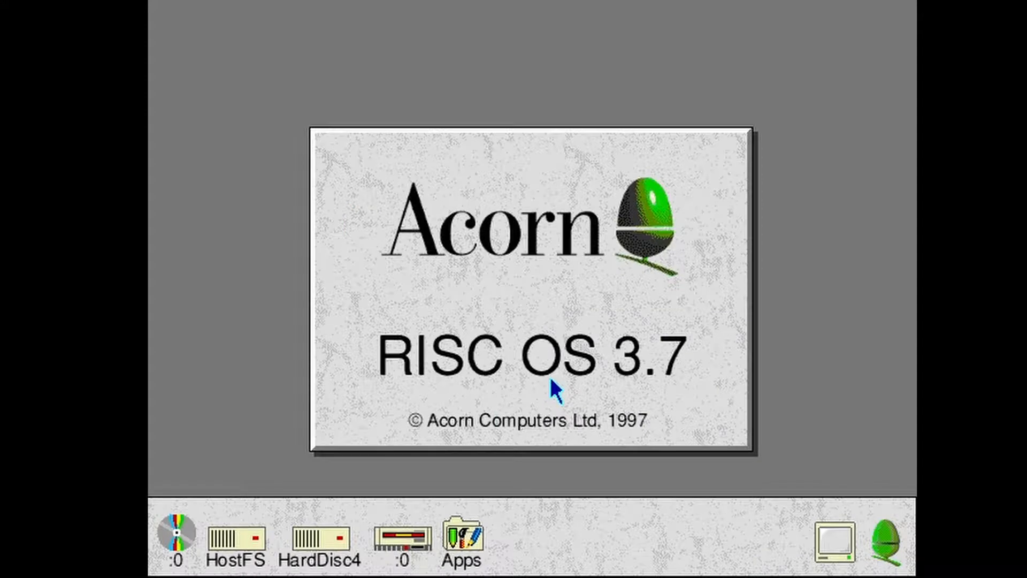
- Run !SparkPlug from the Install_37 floppy, open HostFS's EasyBoot371/zip with it, and open the EasyBoot37 folder inside
click(395, 556)
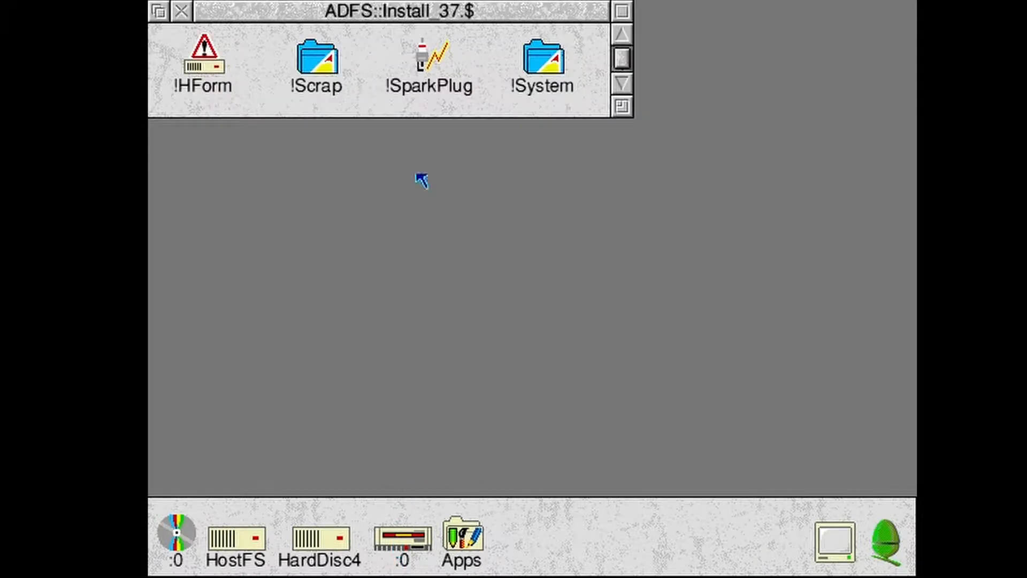
double_click(421, 65)
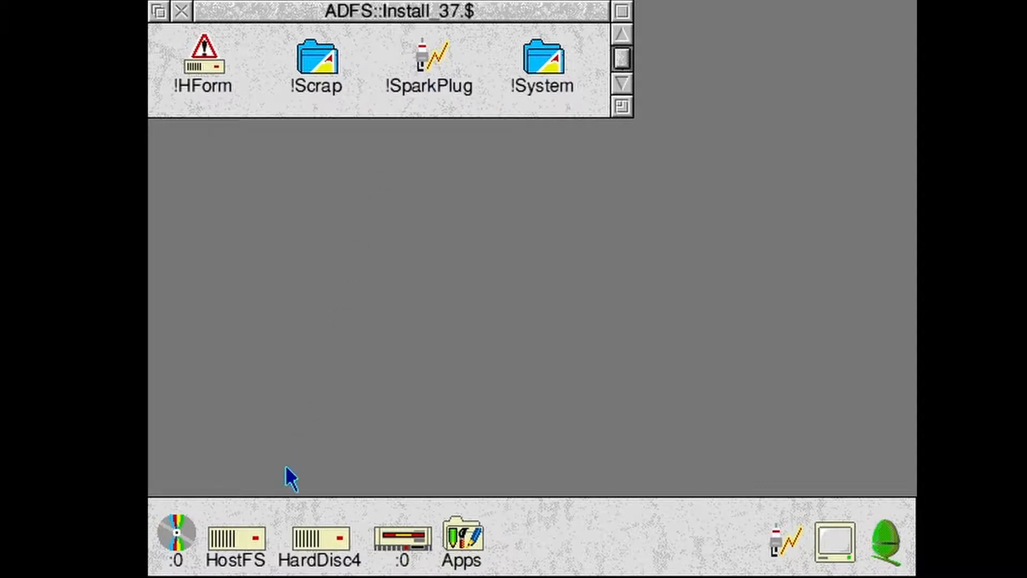
click(266, 541)
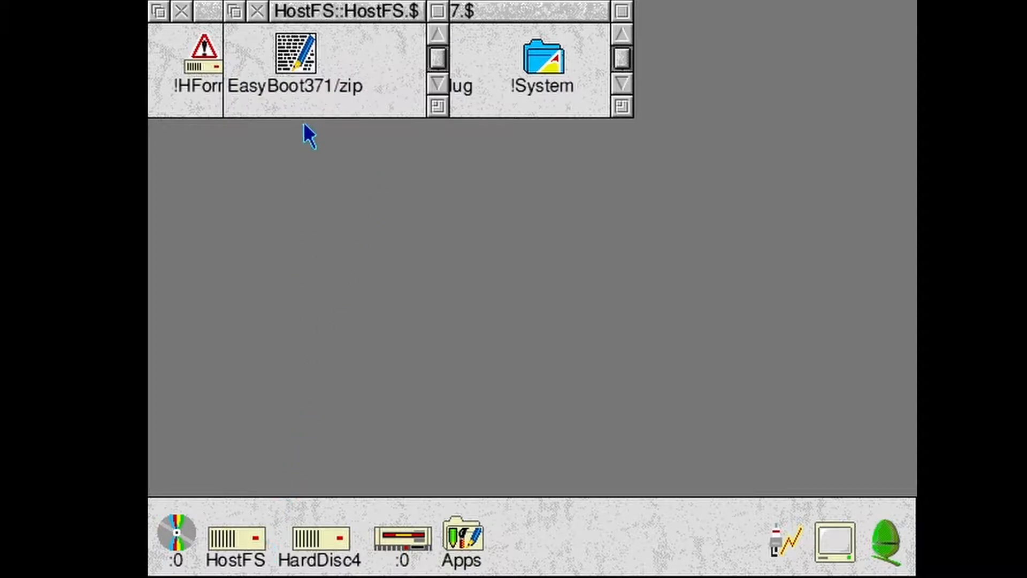
drag(304, 64, 781, 550)
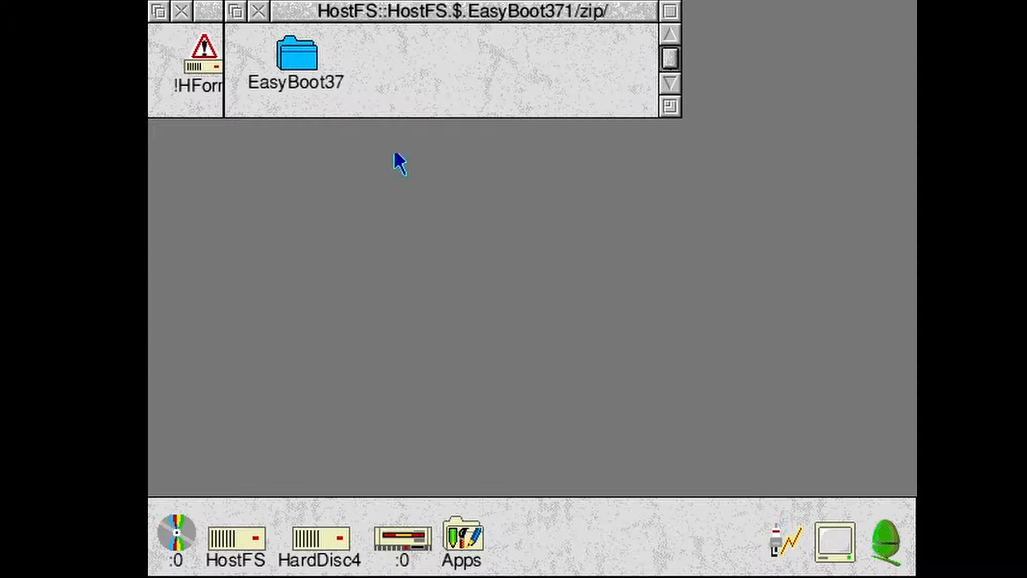
double_click(318, 59)
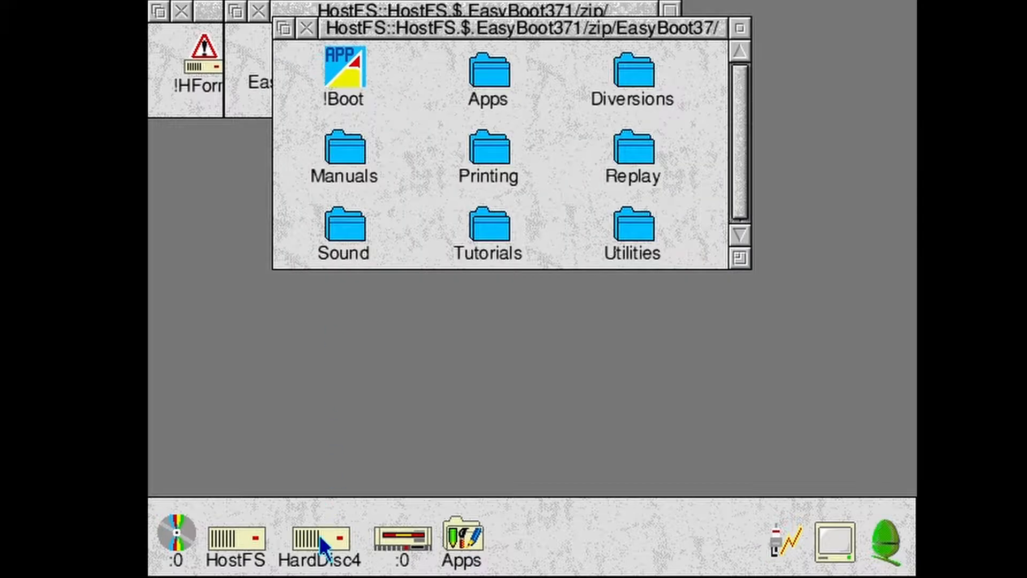
- Open HardDisc4, move its window clear of the archive, and copy all the EasyBoot37 contents into its root directory
click(320, 537)
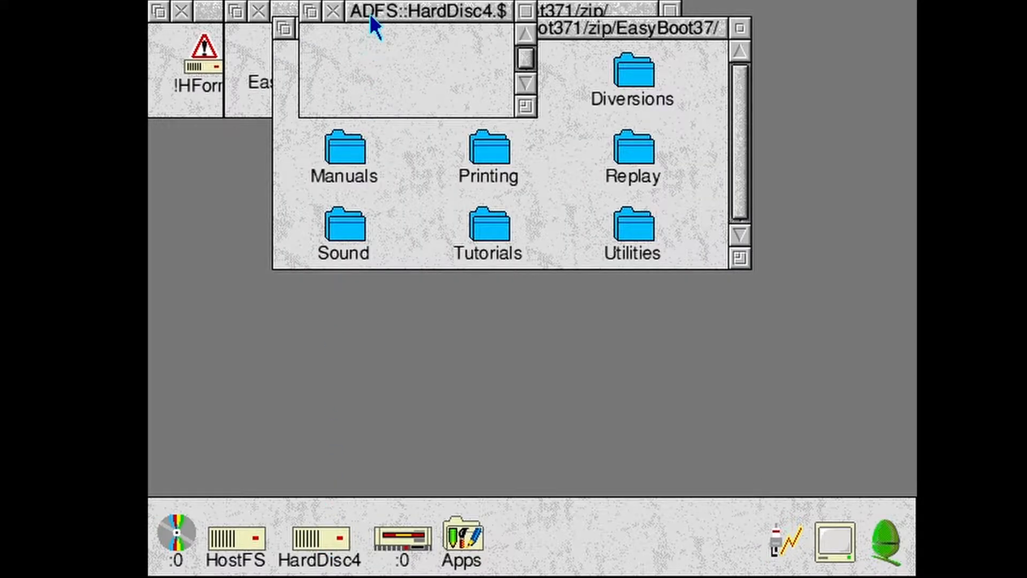
drag(369, 15, 291, 312)
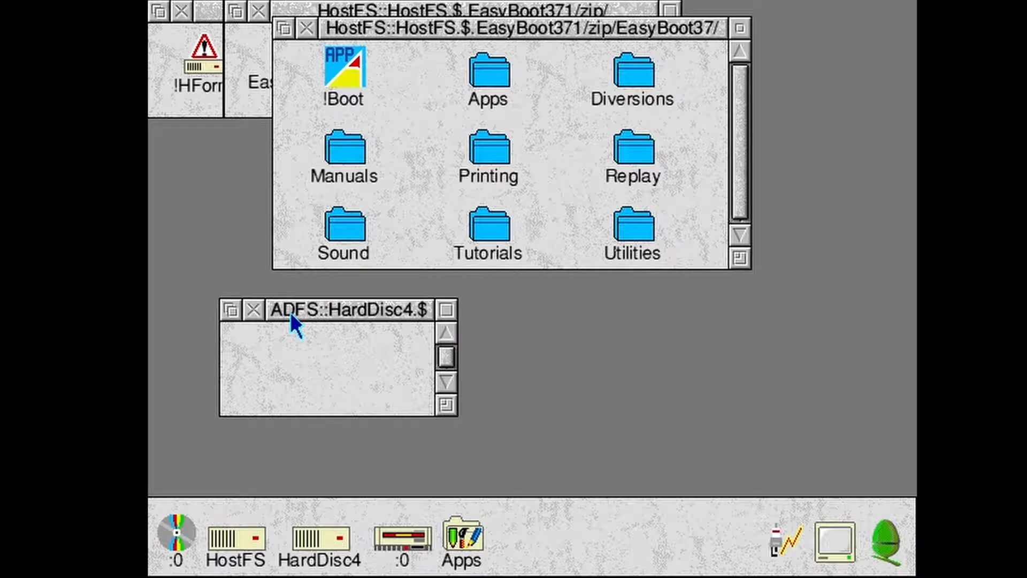
middle_click(406, 149)
click(412, 157)
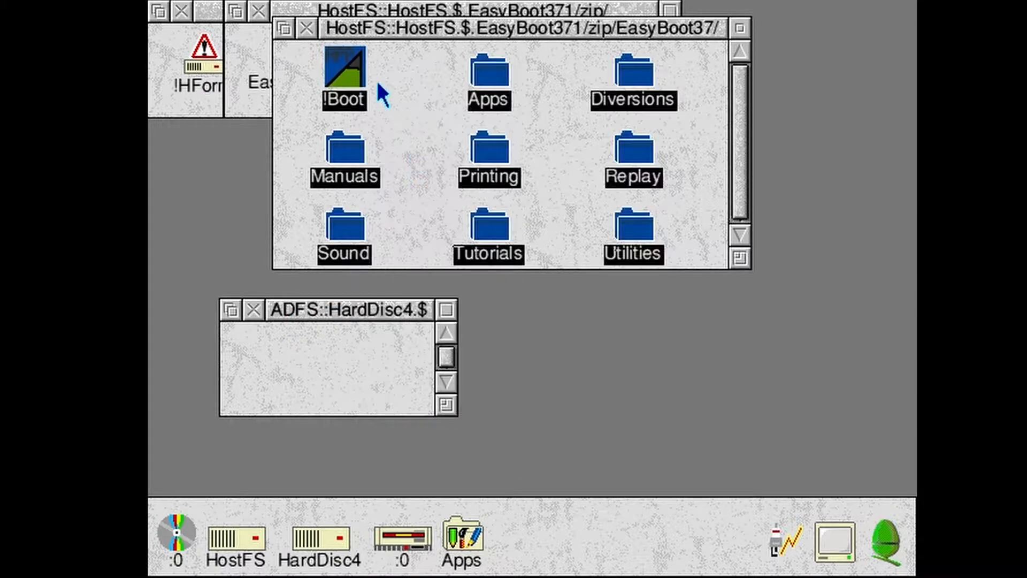
drag(366, 85, 282, 339)
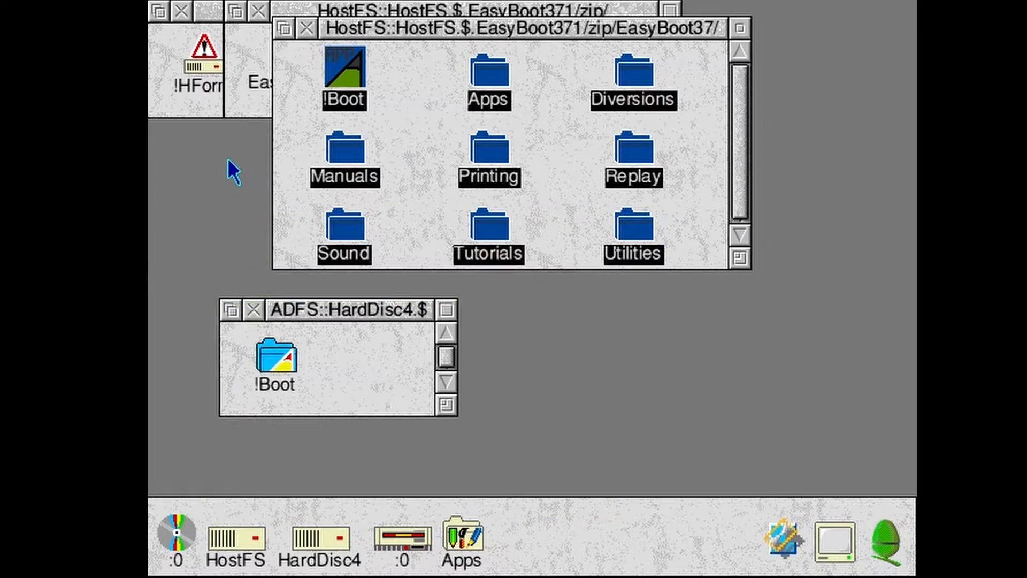
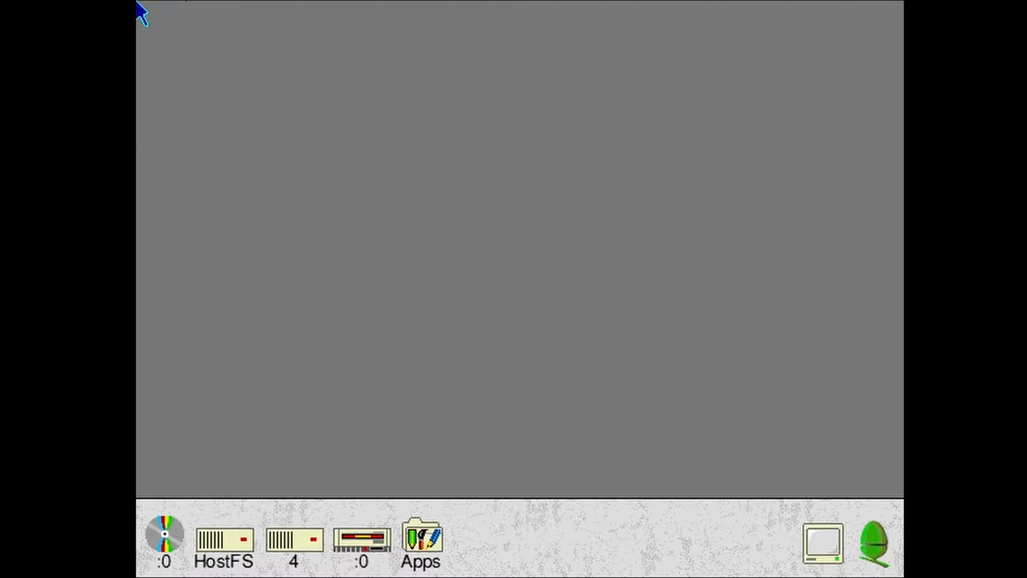
- Load the Install_37 floppy into drive :0 and run !SparkPlug from it
click(184, 0)
mouse_move(291, 18)
click(409, 21)
click(369, 543)
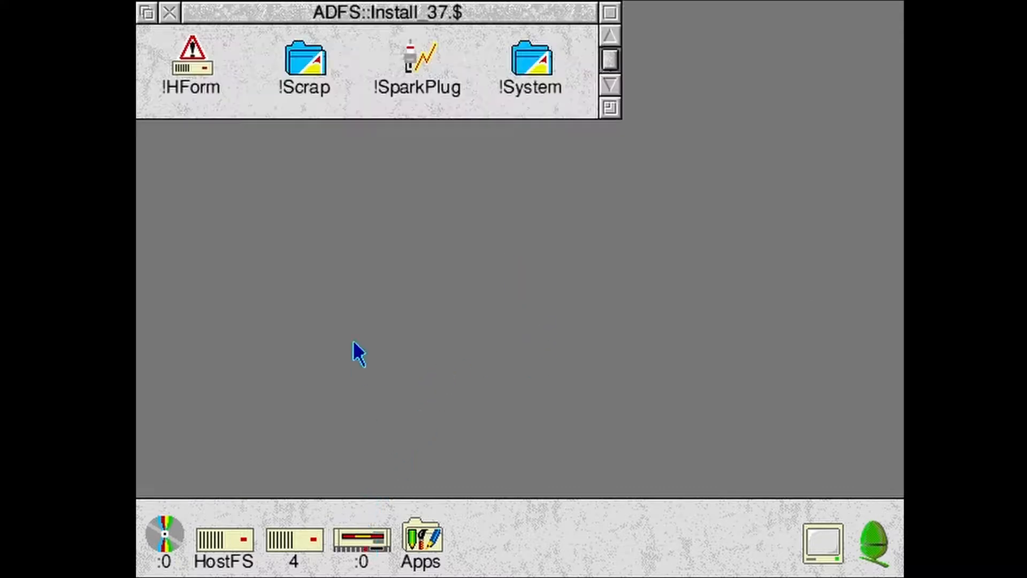
double_click(408, 59)
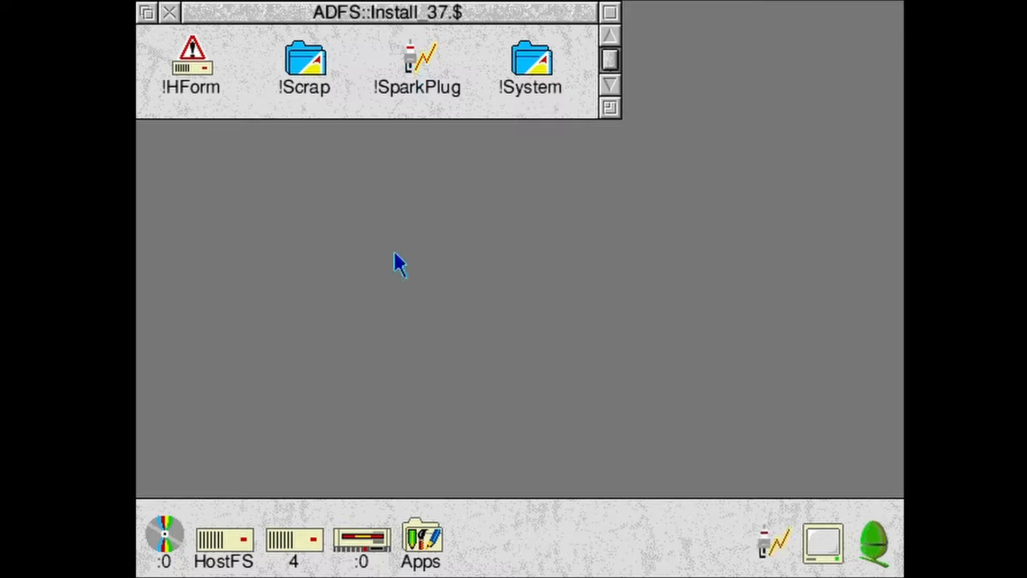
- Open HostFS's EasyBoot371/zip with SparkPlug and open the EasyBoot37 folder inside the archive
click(221, 551)
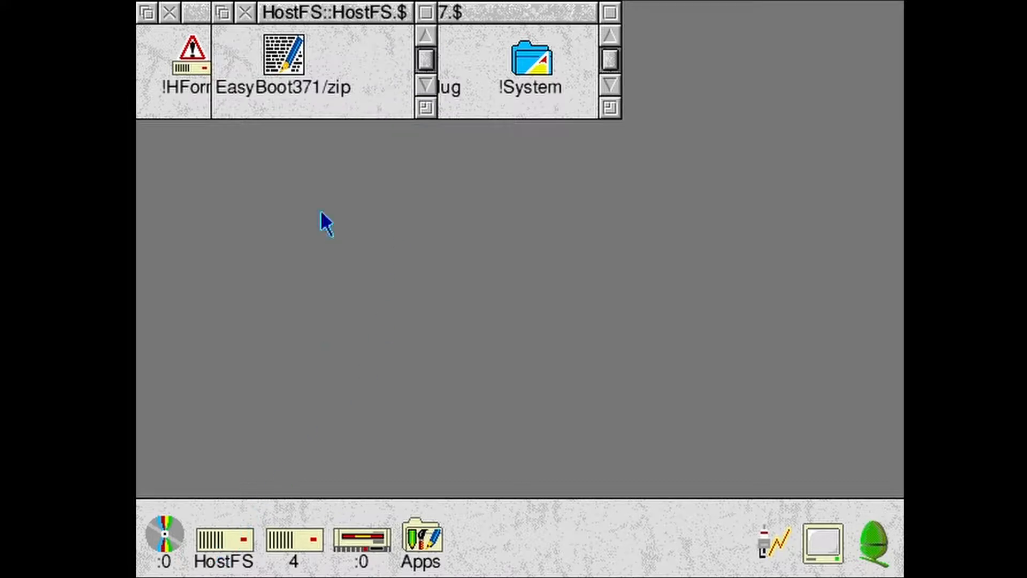
drag(295, 69, 770, 540)
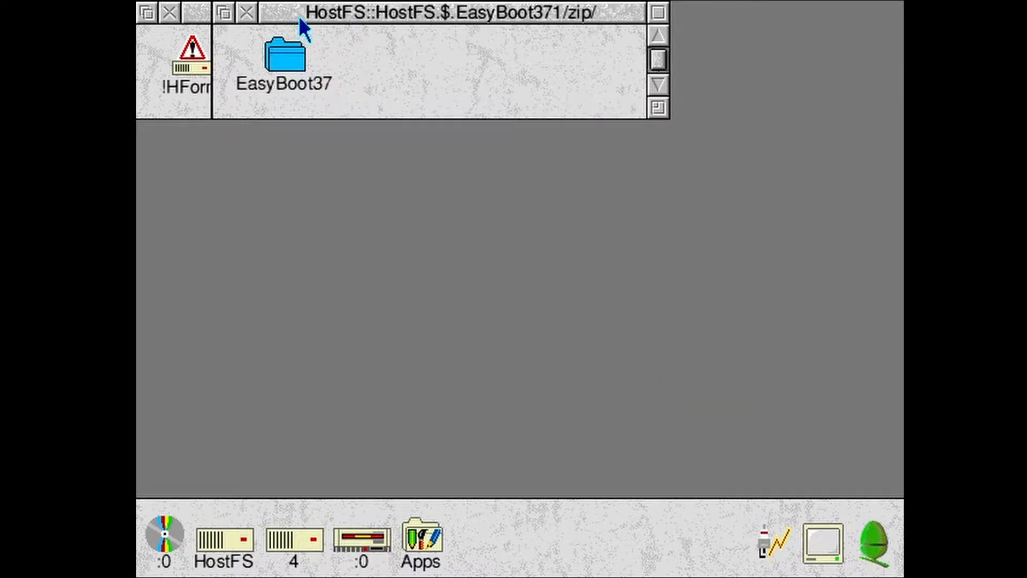
drag(299, 24, 369, 216)
double_click(354, 235)
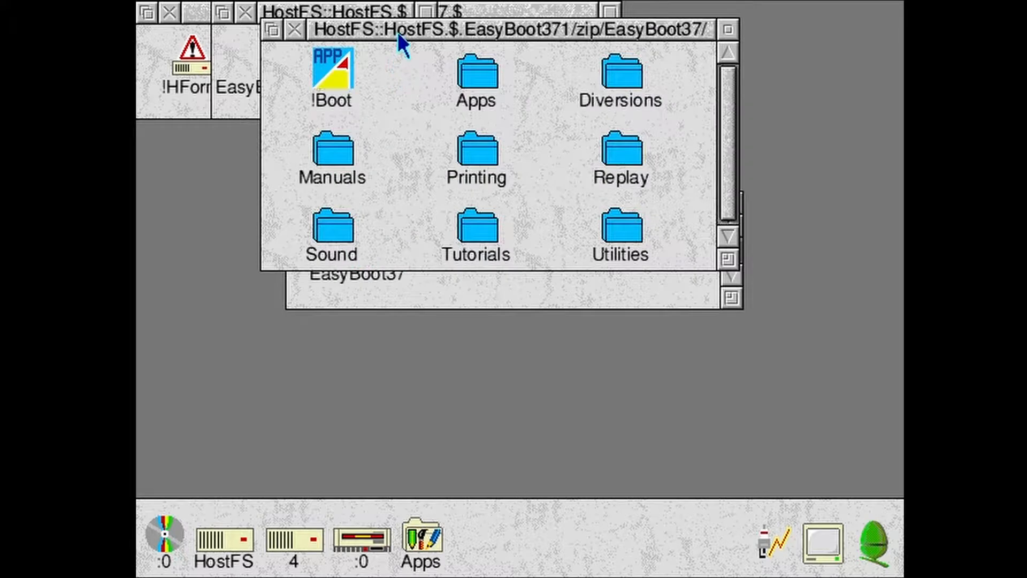
- Move the EasyBoot37 window clear of HostFS and copy all its contents into the HostFS root directory
drag(397, 32, 463, 201)
middle_click(474, 317)
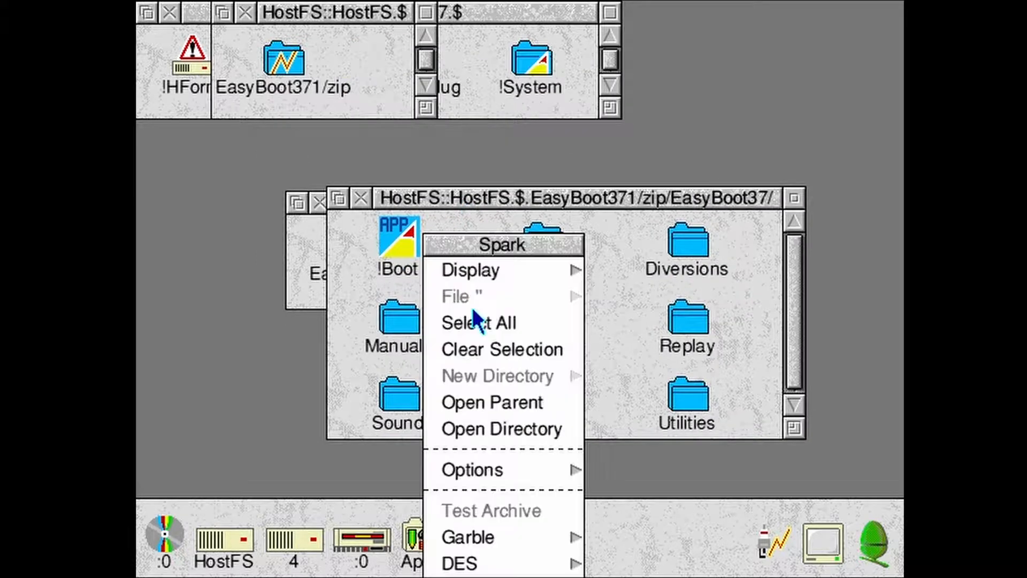
click(454, 322)
drag(419, 268, 383, 76)
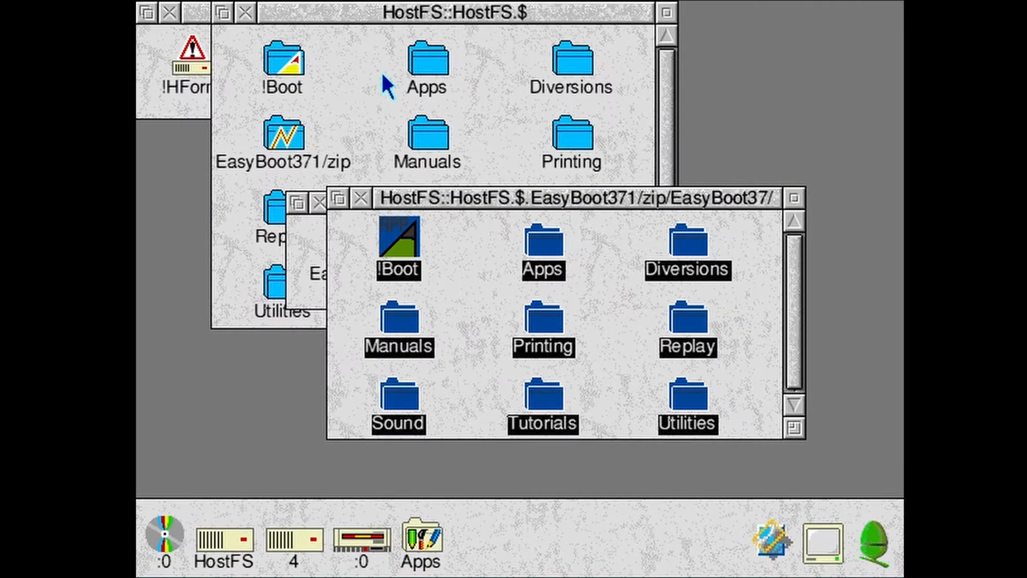
- Close both archive windows and delete EasyBoot371/zip from the HostFS root directory
click(361, 198)
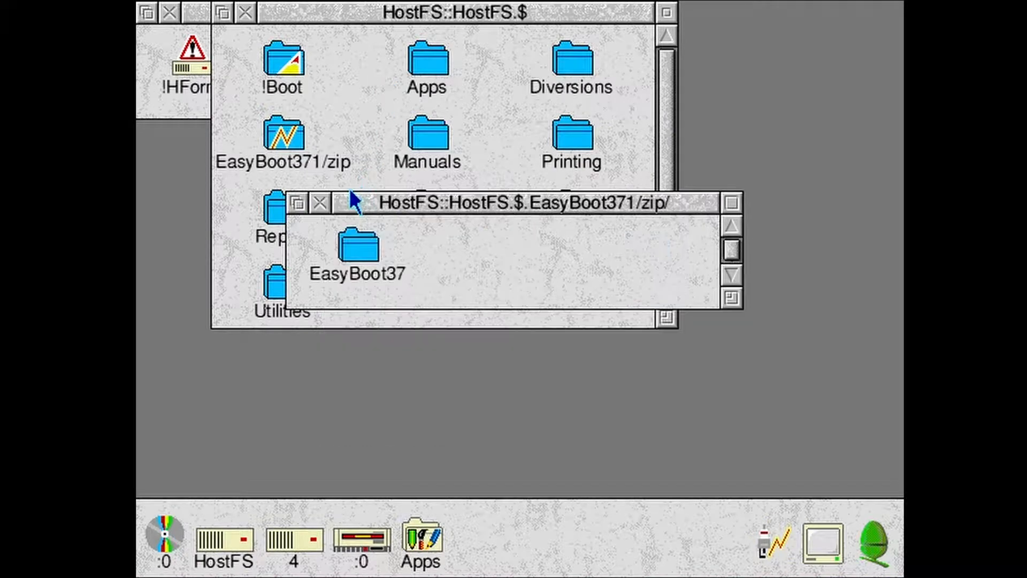
click(323, 202)
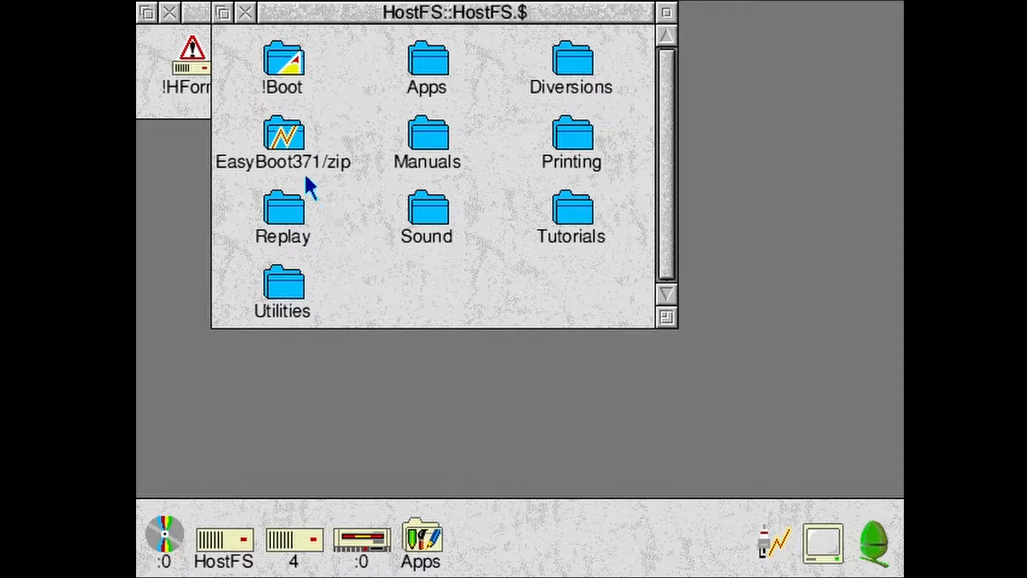
click(289, 146)
middle_click(290, 146)
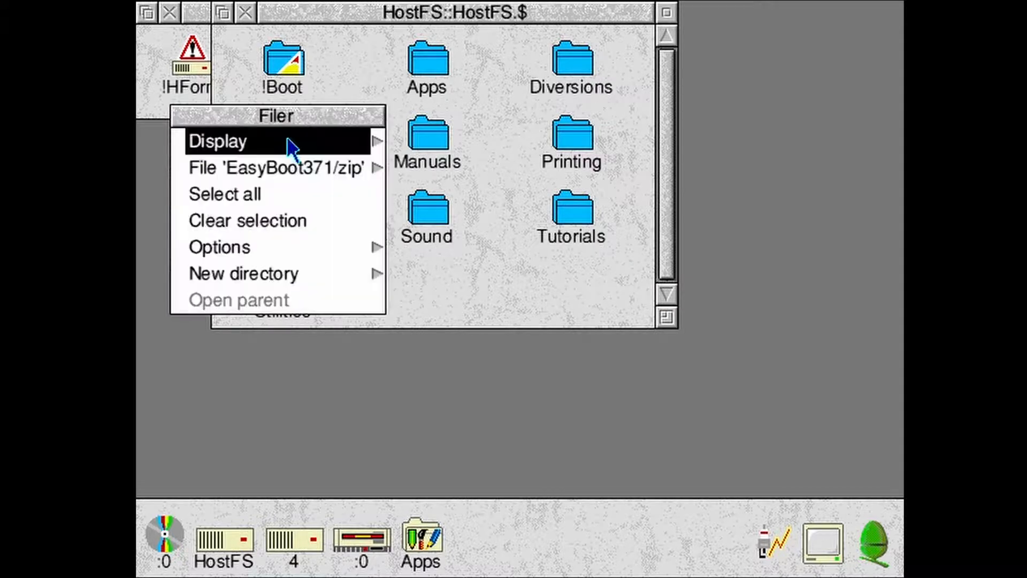
mouse_move(305, 167)
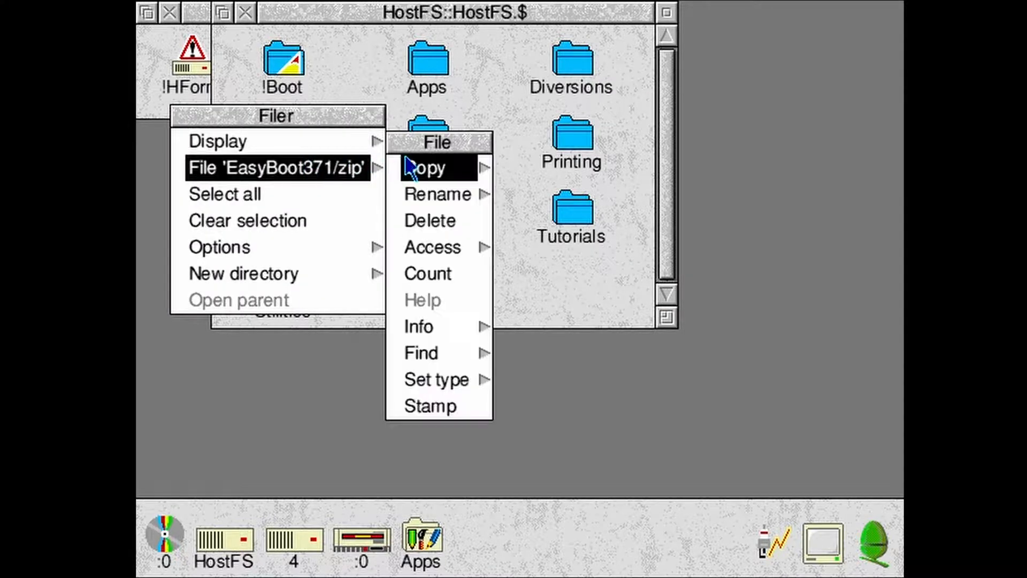
click(446, 221)
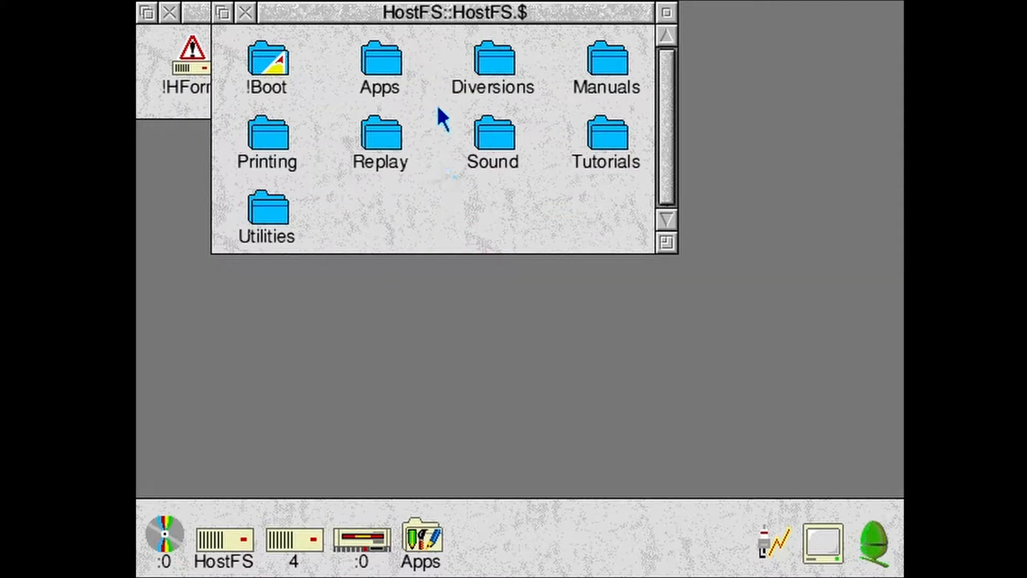
- Configure idediscs 0, filesystem hostfs and boot at the command line, and return to the desktop
key(F12)
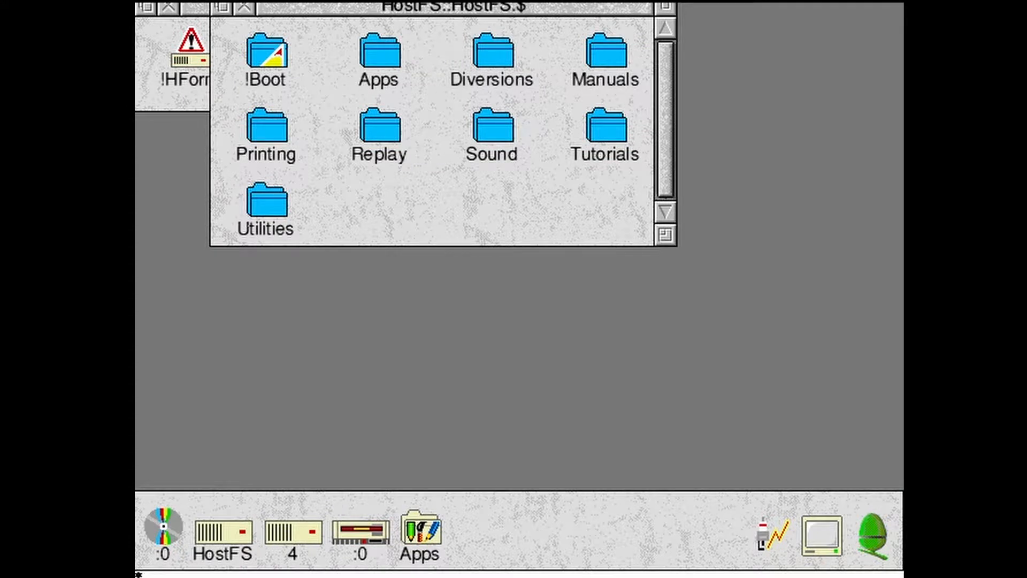
text(co. idediscs 0)
key(Return)
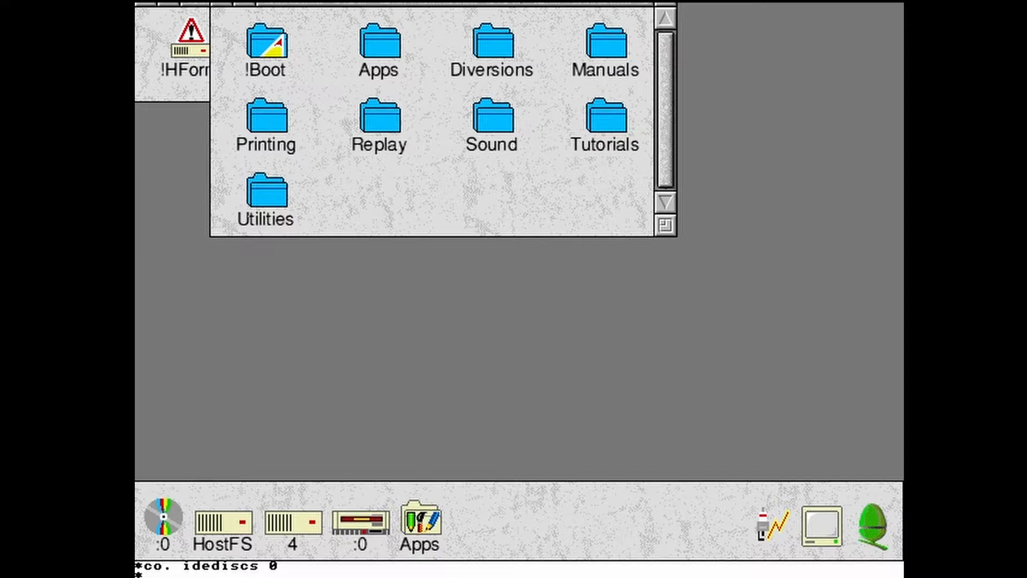
text(co. filesystem hostfs)
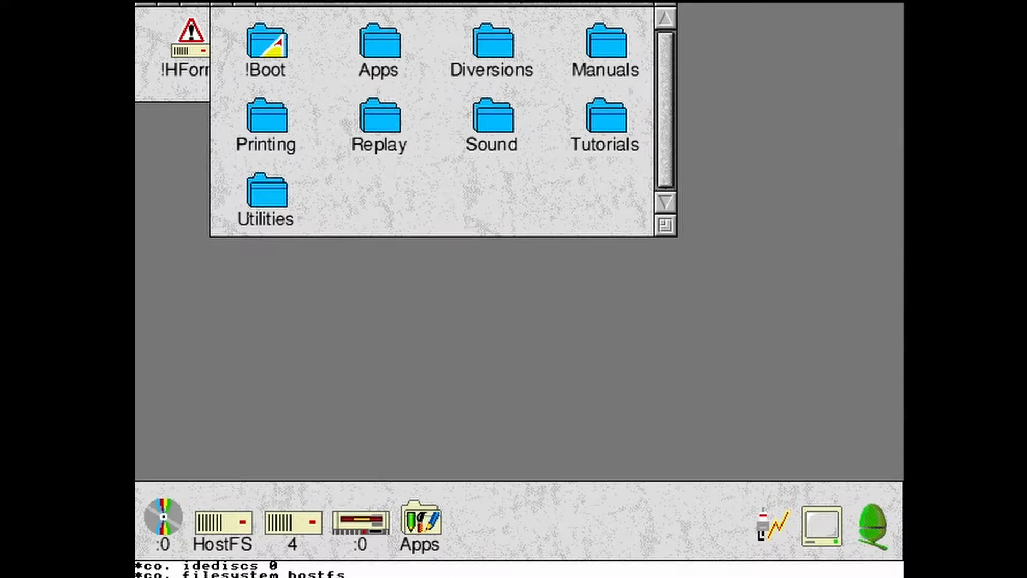
key(Return)
text(co. b)
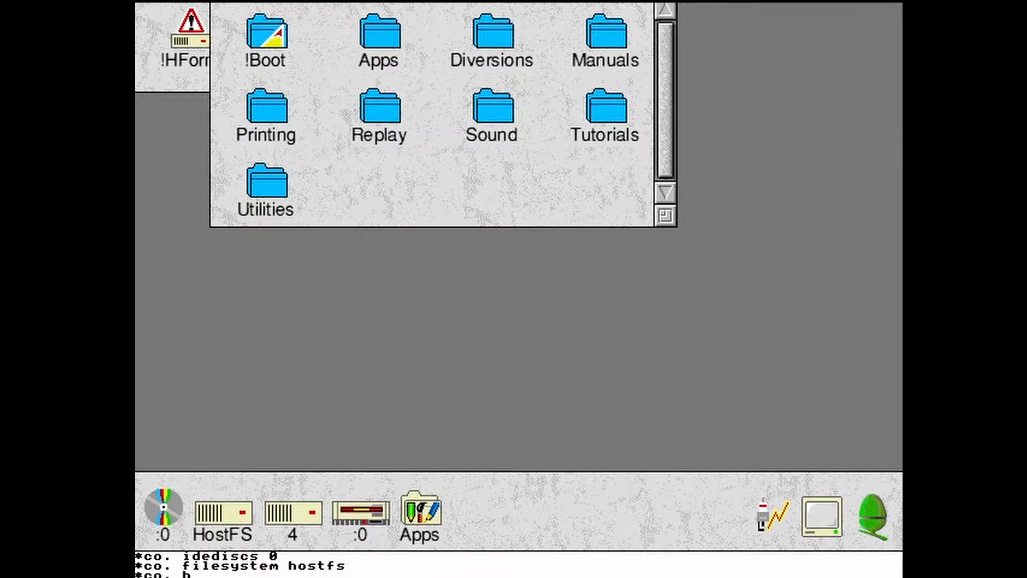
text(oot)
key(Return)
key(Return)
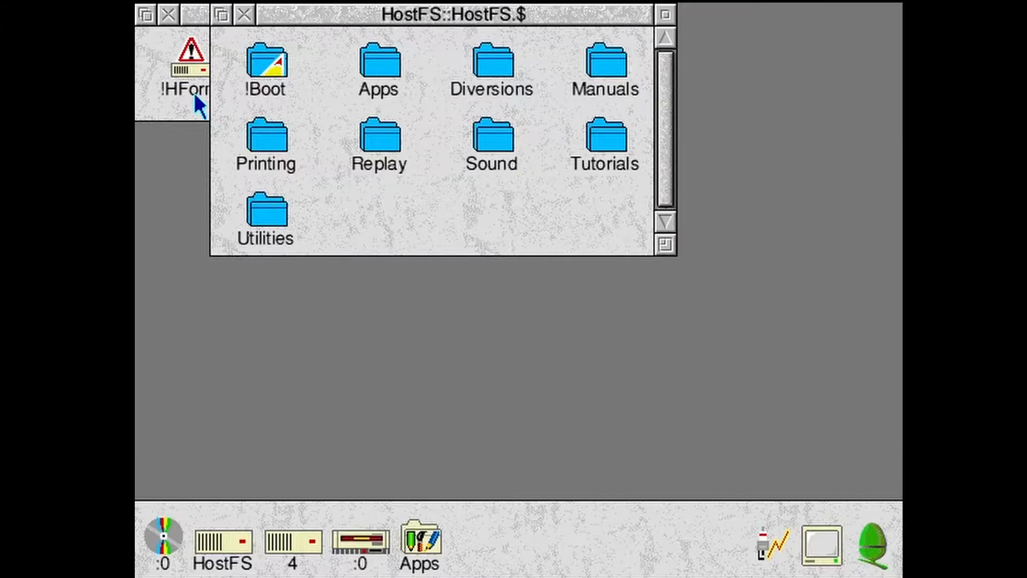
- Reset the emulated machine and confirm the reset so it boots from HostFS
click(147, 0)
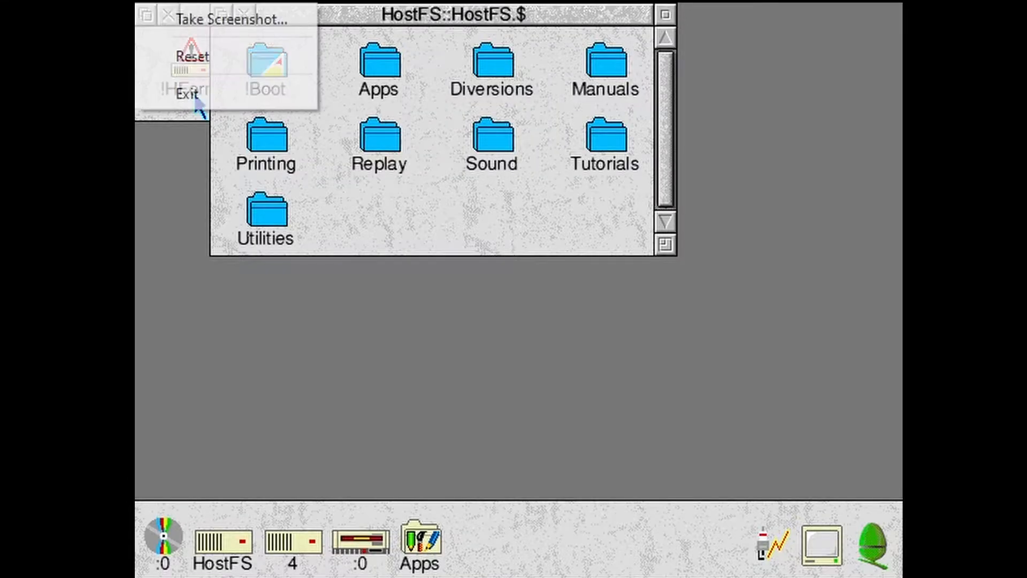
click(171, 55)
click(473, 313)
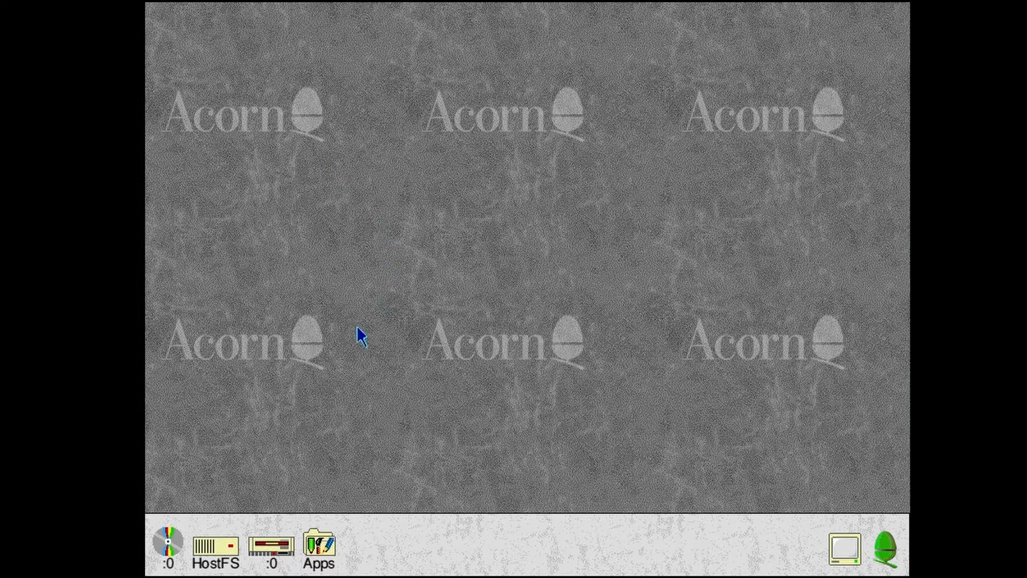
- Examine the contents of the installed HostFS folders, including Apps, Diversions, Printing and Utilities
click(221, 548)
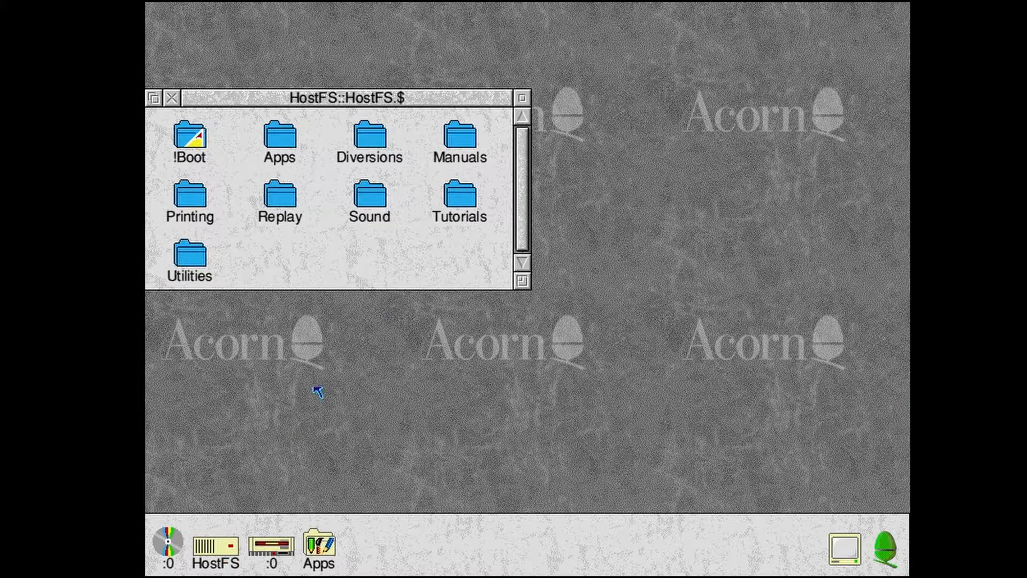
double_click(281, 138)
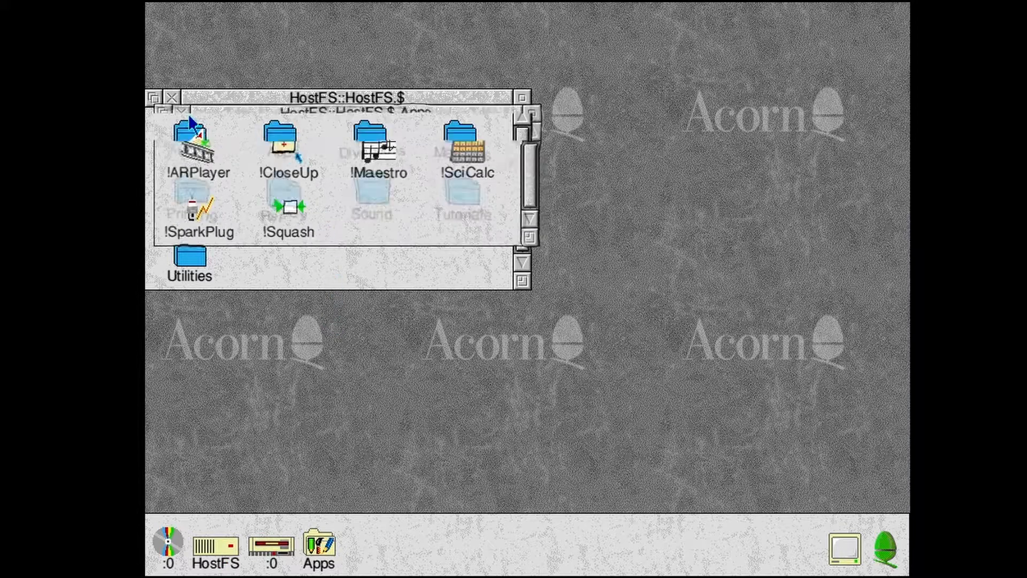
click(373, 143)
double_click(373, 143)
double_click(294, 326)
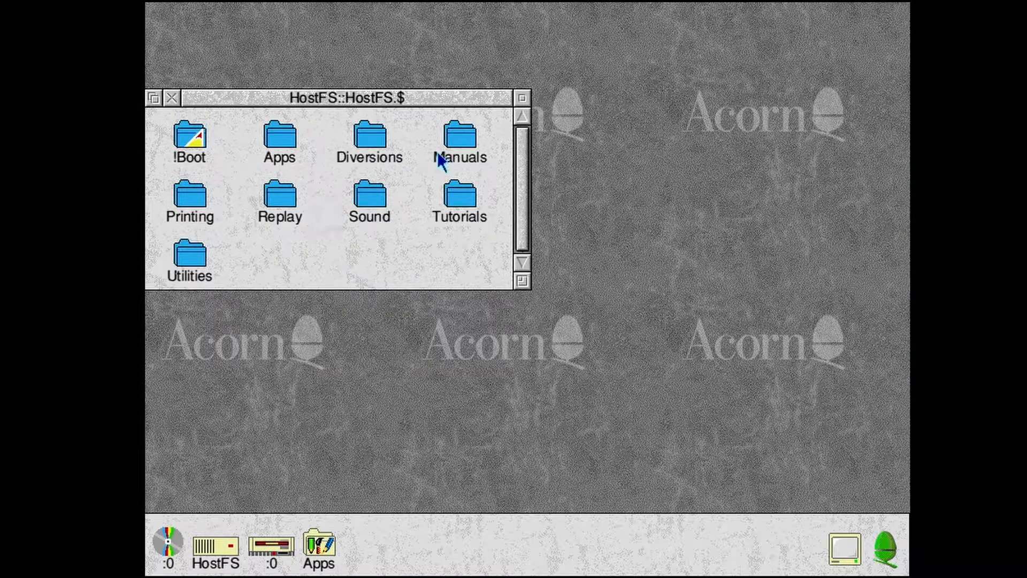
double_click(440, 161)
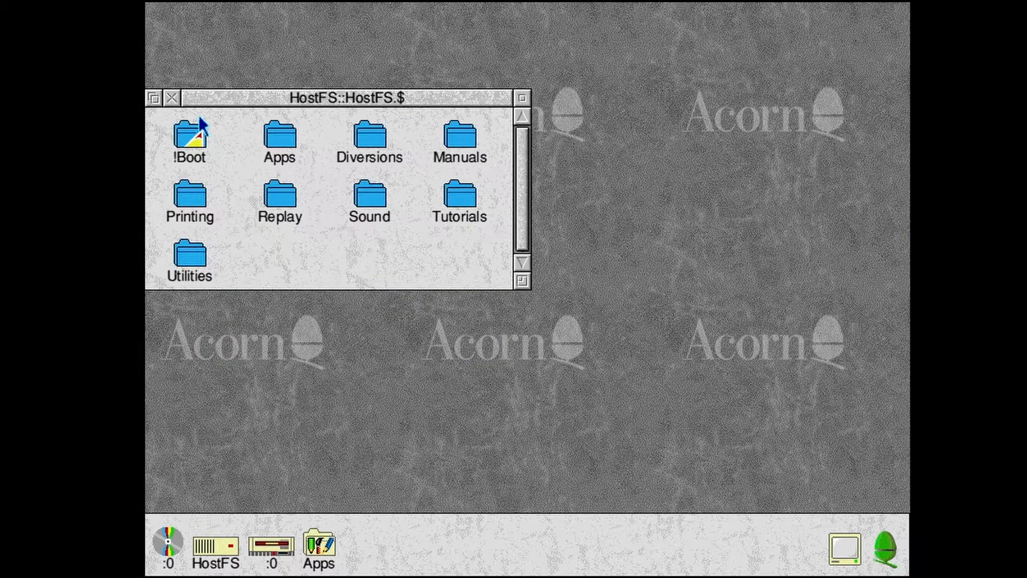
double_click(190, 195)
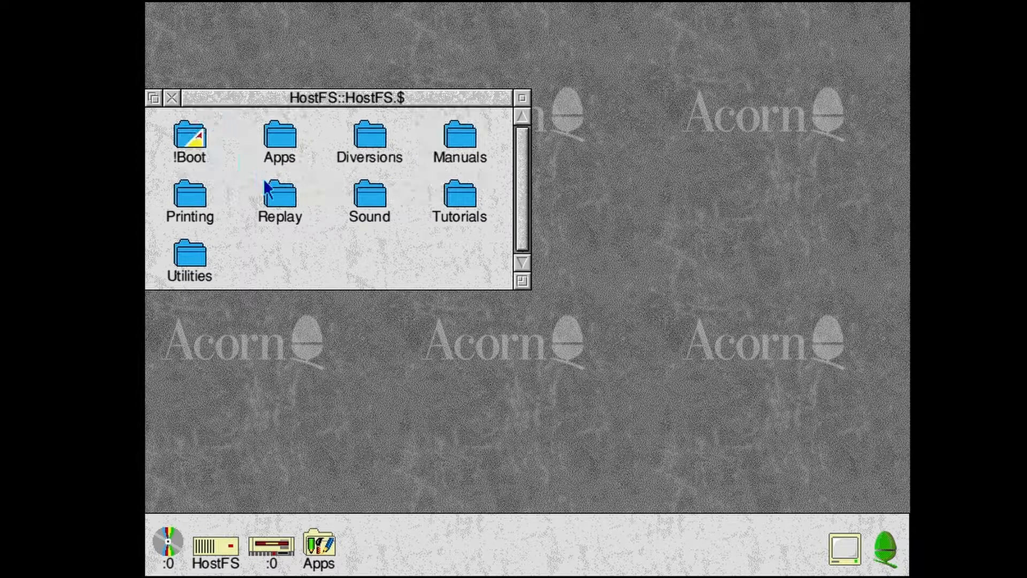
double_click(268, 190)
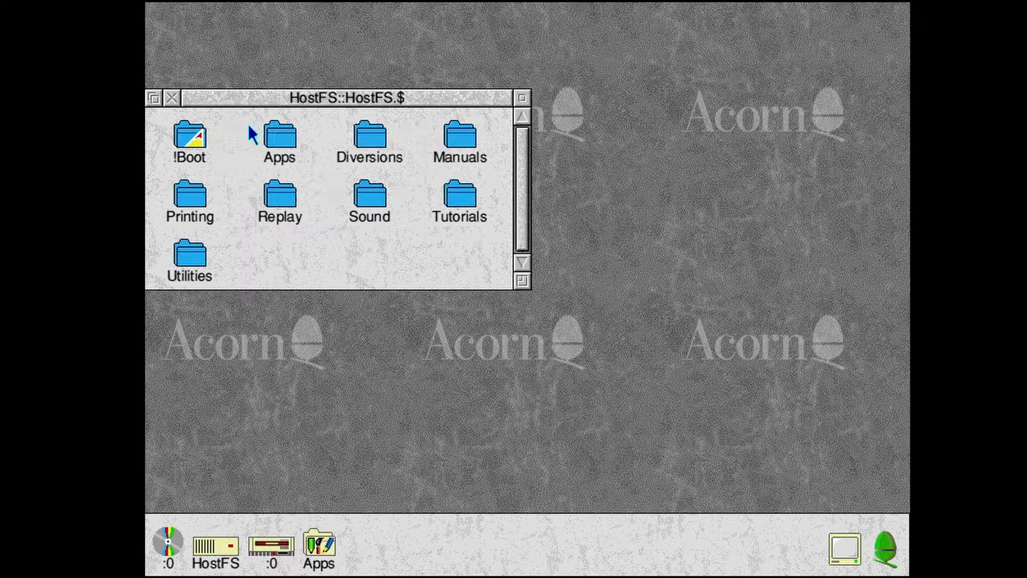
double_click(190, 256)
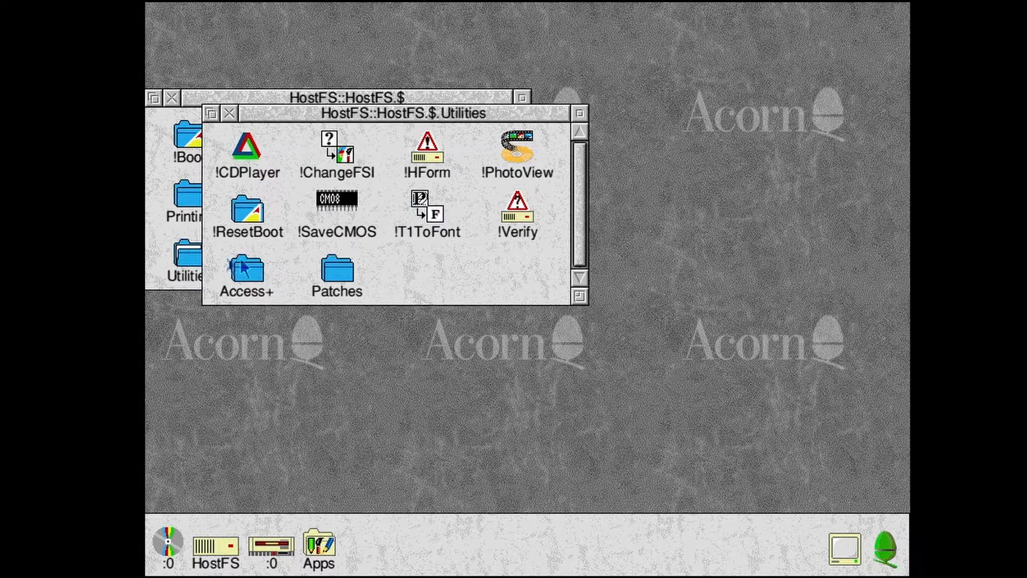
double_click(256, 268)
click(238, 129)
click(232, 115)
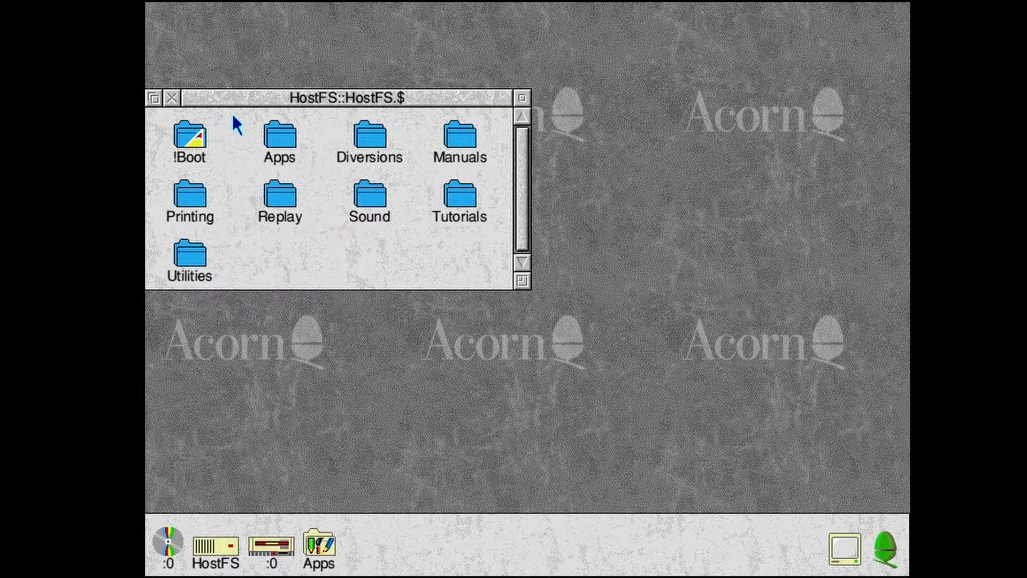
- Configure the screen through !Boot to 32 thousand colours, 1024 x 768 and background texture 2, and close the open windows
double_click(202, 145)
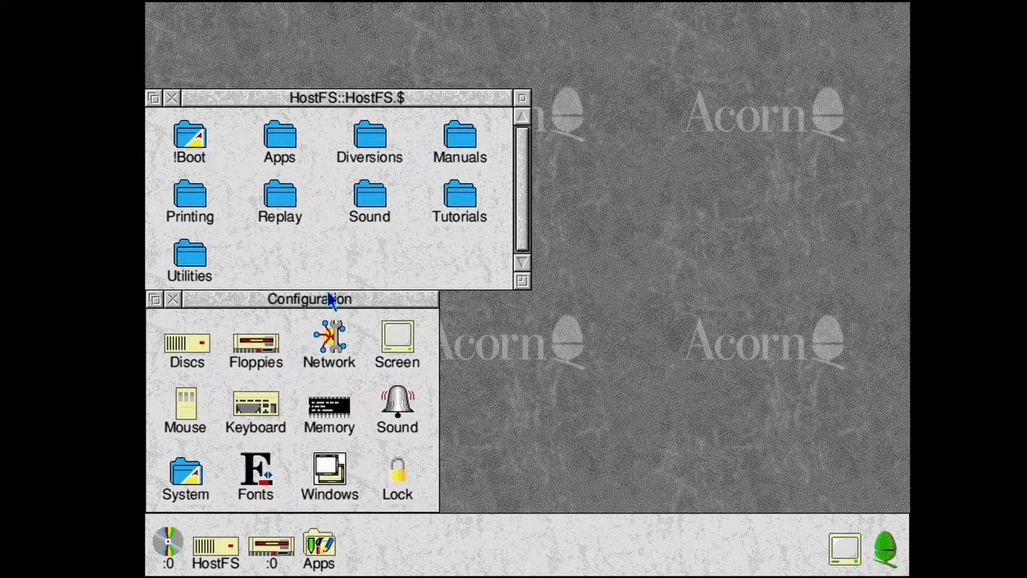
double_click(399, 335)
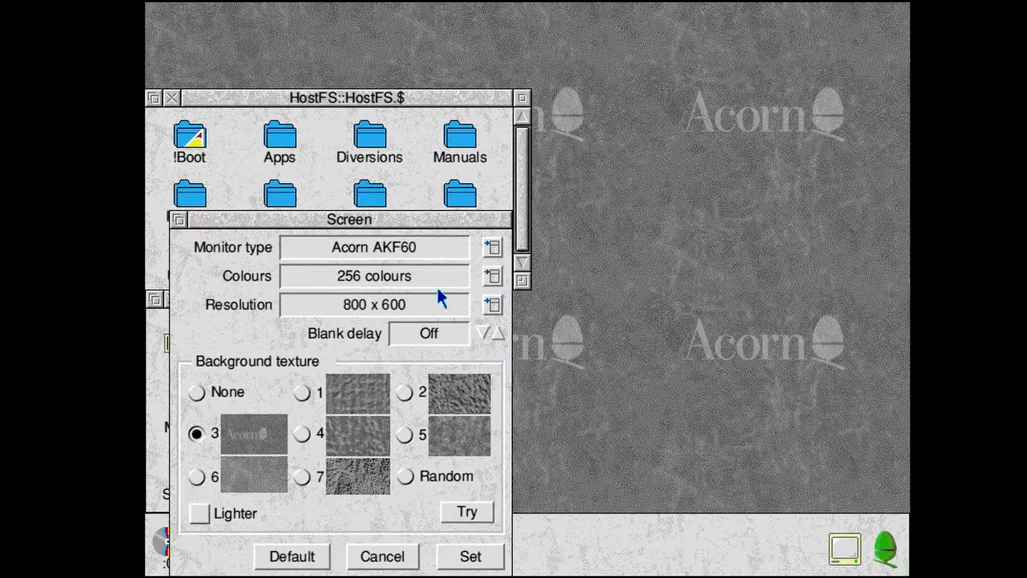
click(491, 279)
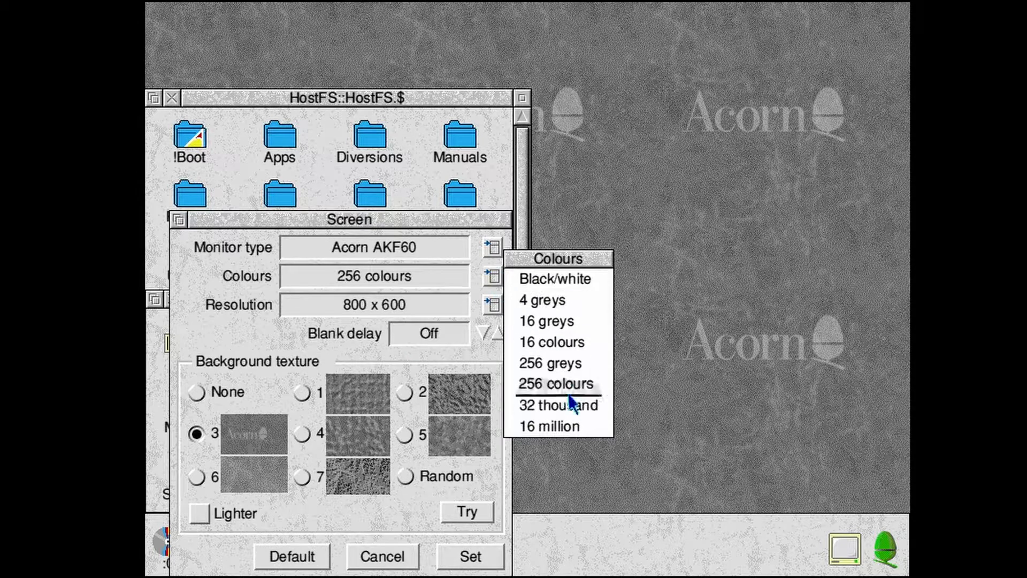
click(552, 406)
click(488, 302)
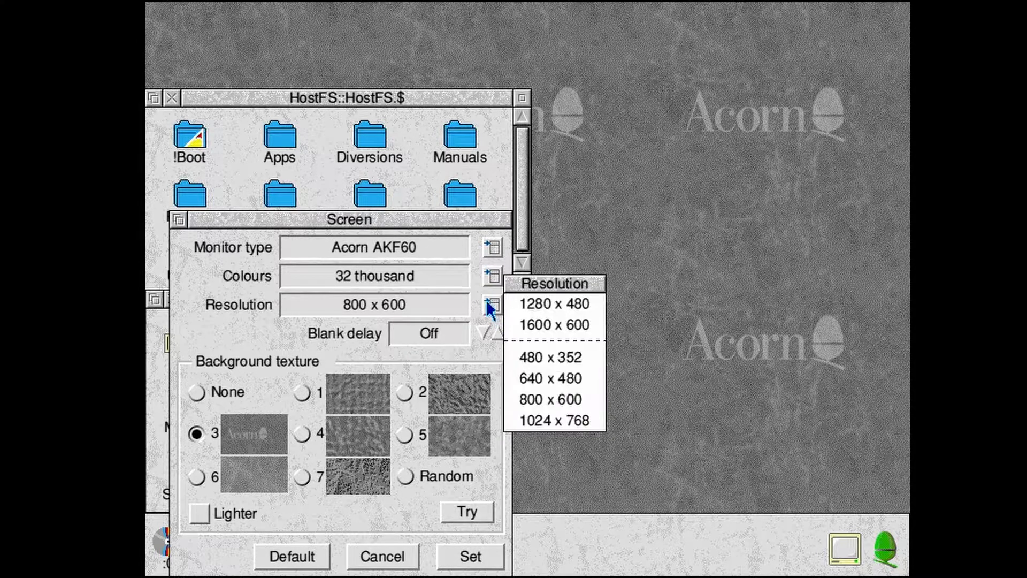
click(540, 423)
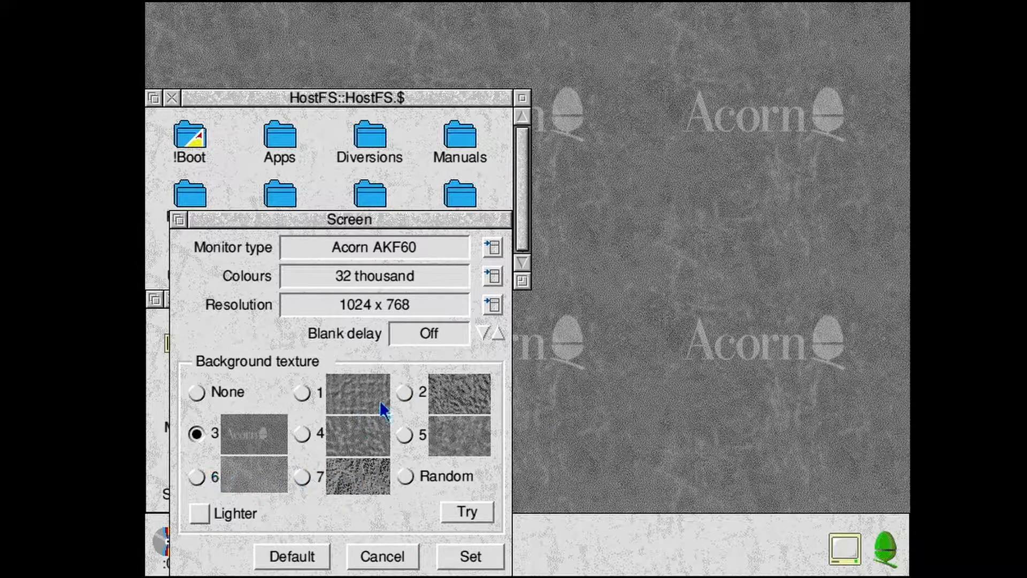
click(402, 394)
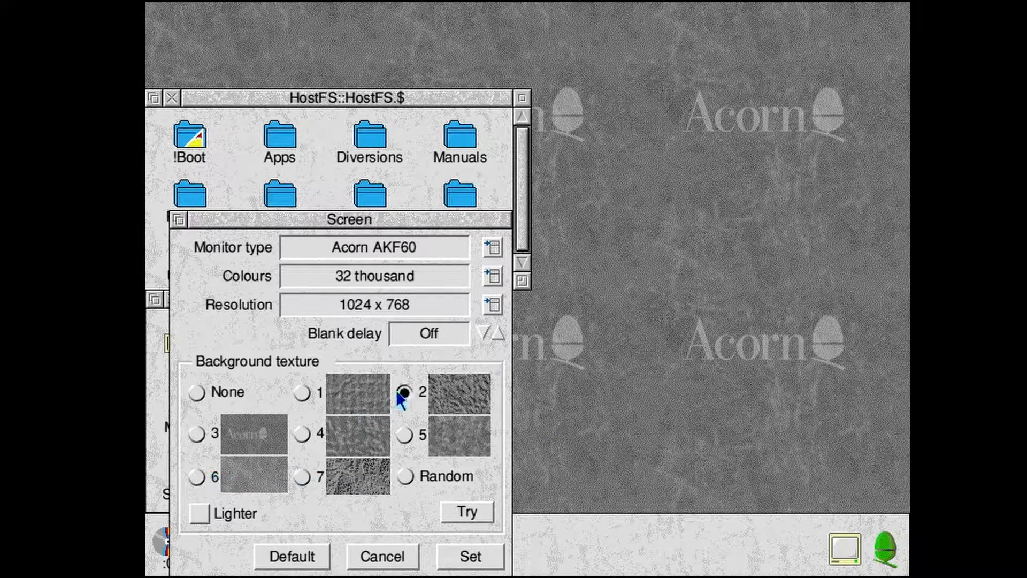
click(475, 556)
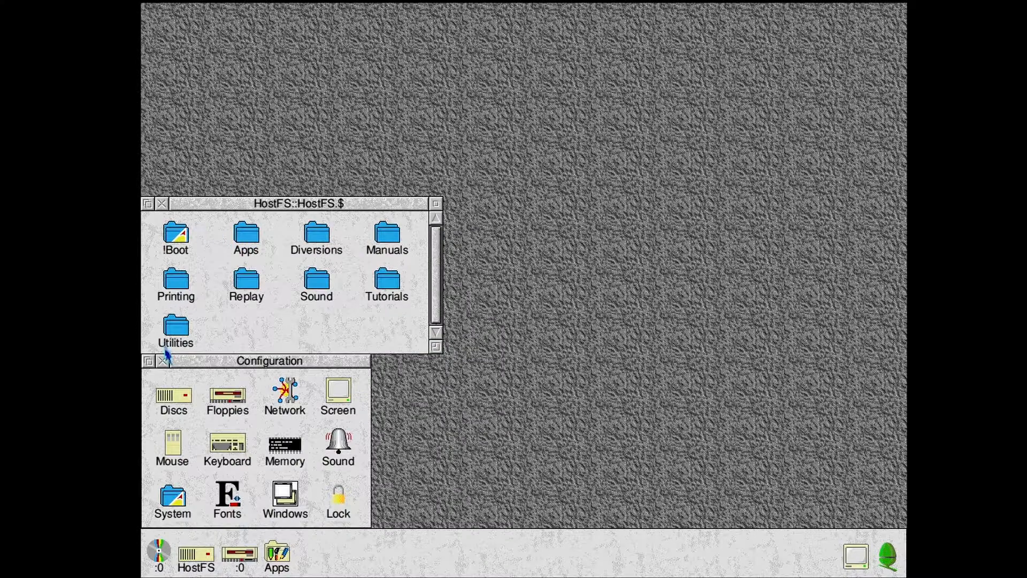
click(162, 358)
click(162, 204)
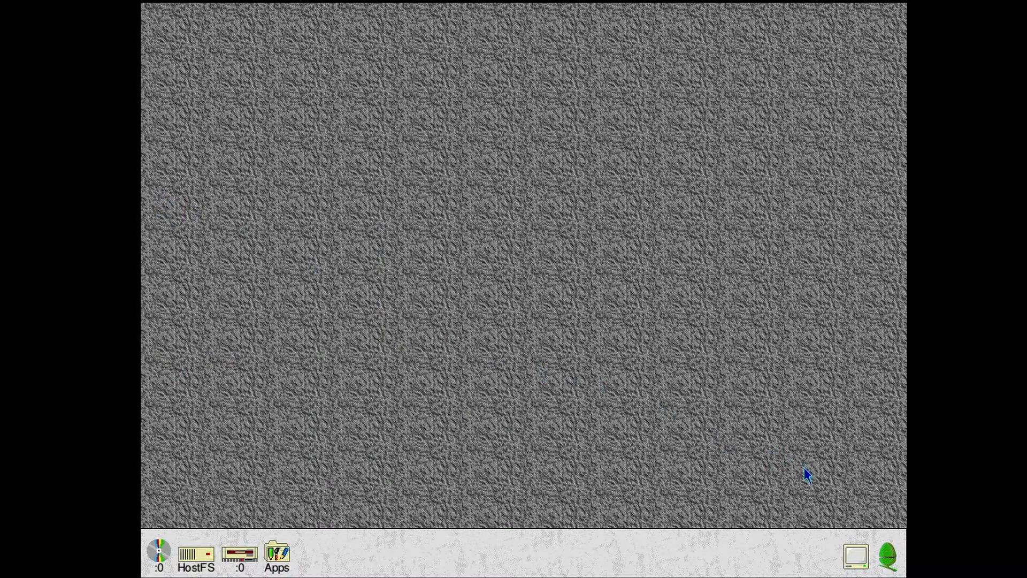
- Save the current desktop setup as a desktop boot file under the suggested Tasks.!Boot path
middle_click(886, 555)
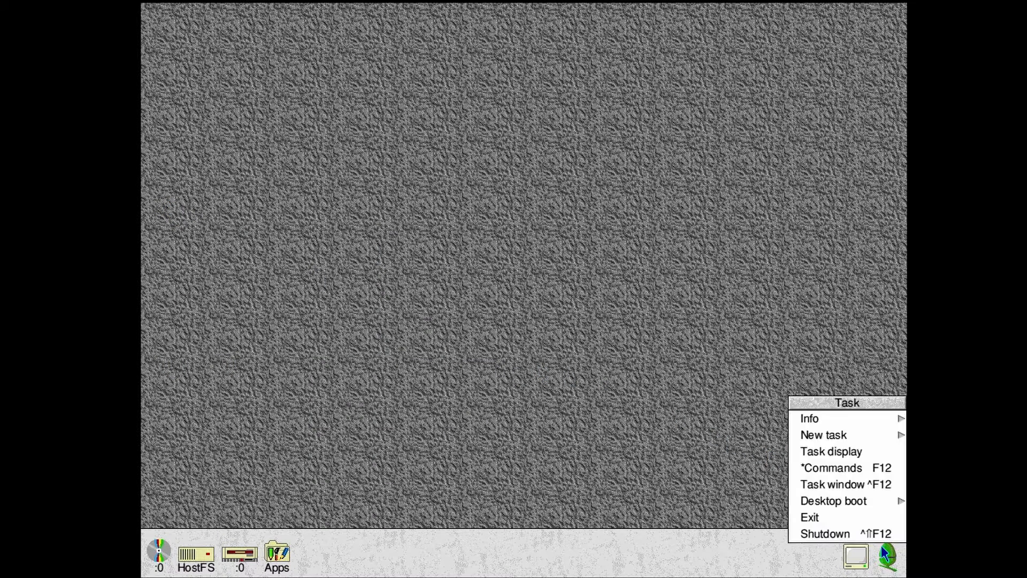
mouse_move(900, 503)
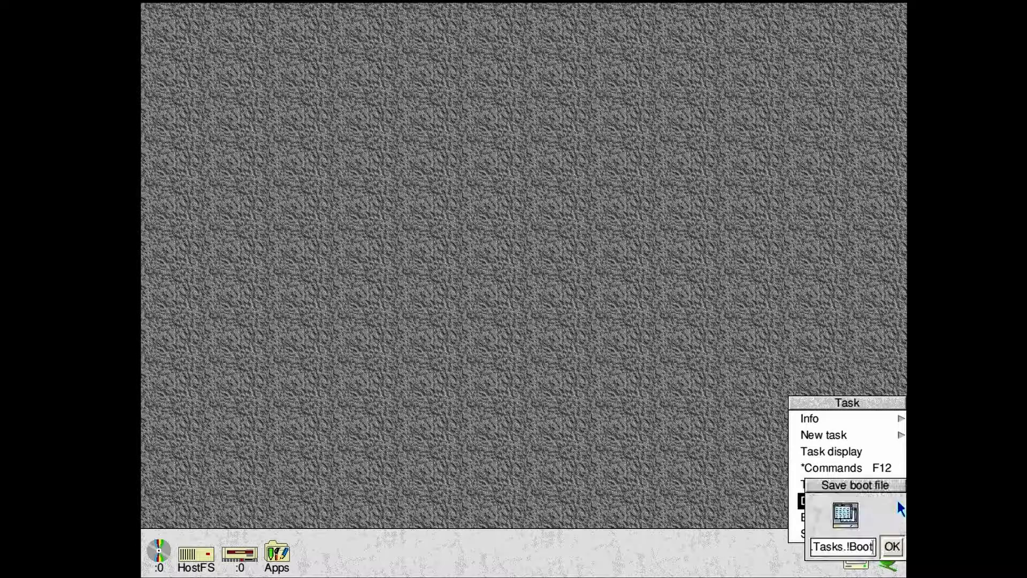
click(894, 548)
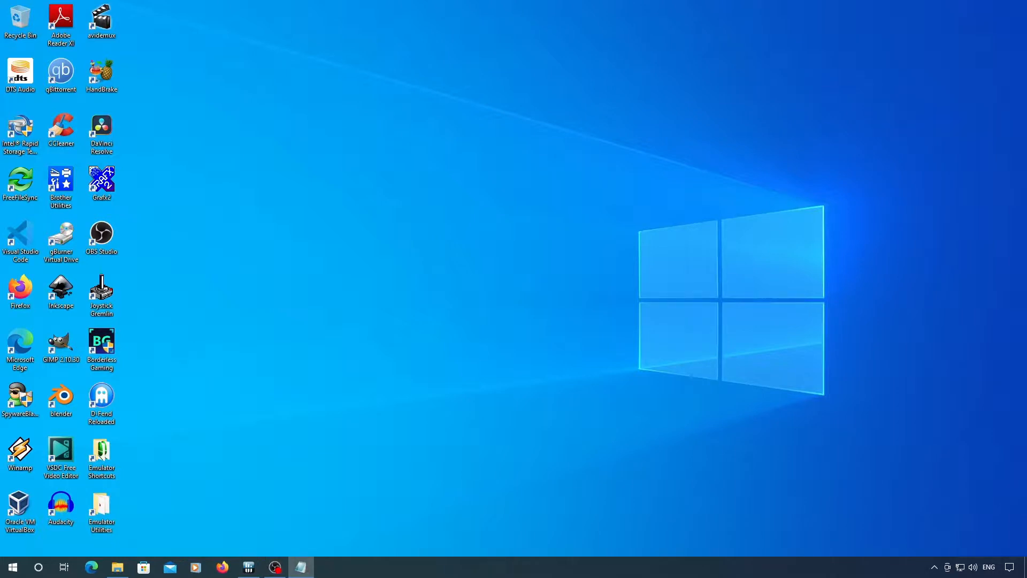
- Switch to Firefox and search the web for "risc os 4"
click(221, 566)
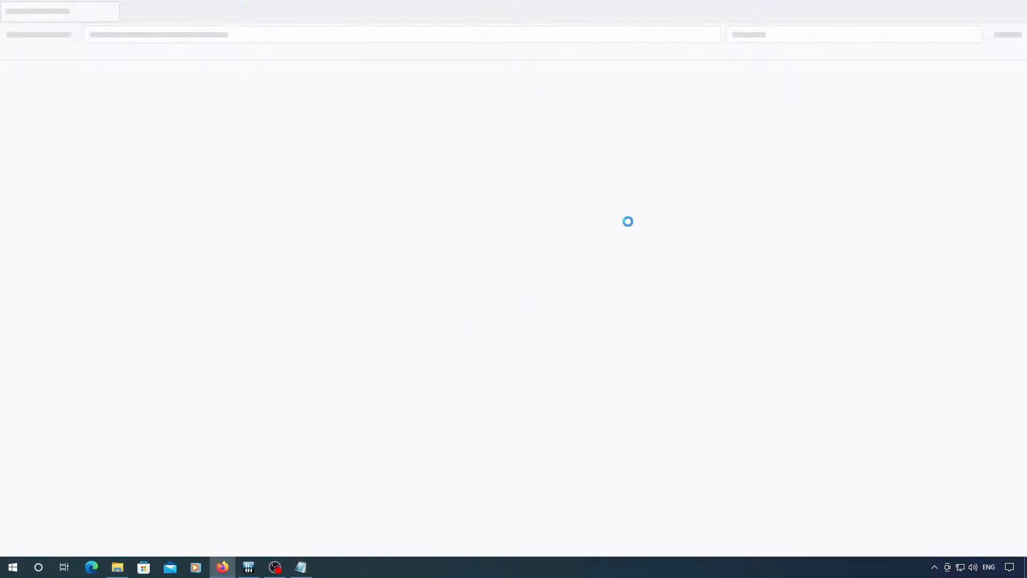
click(803, 34)
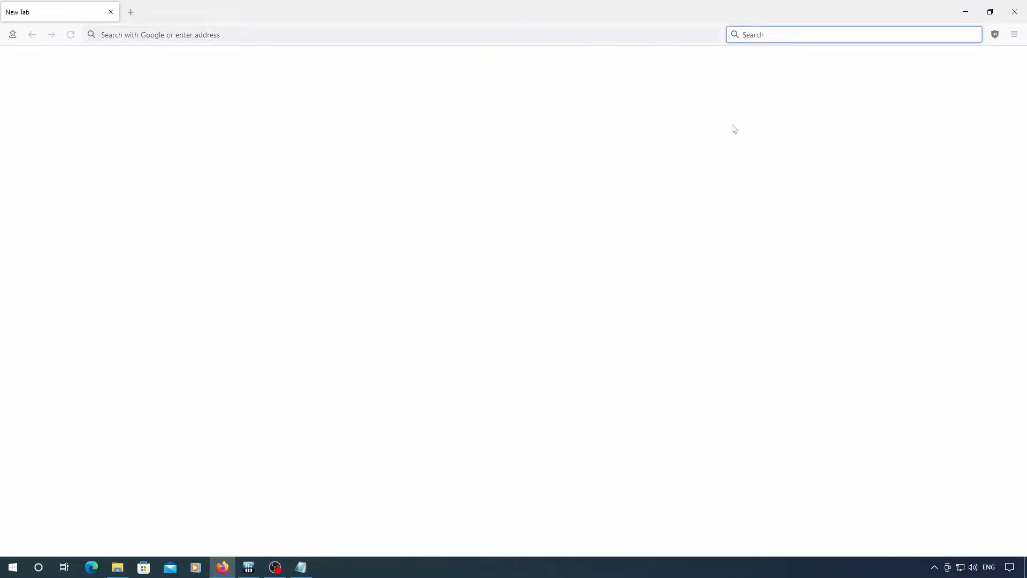
text(risc os)
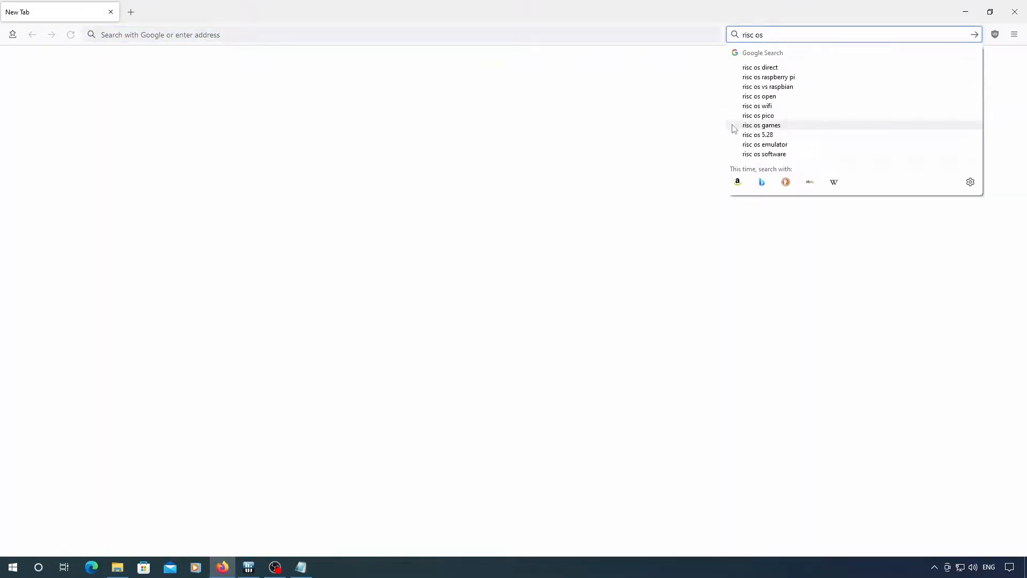
text( 4)
key(Return)
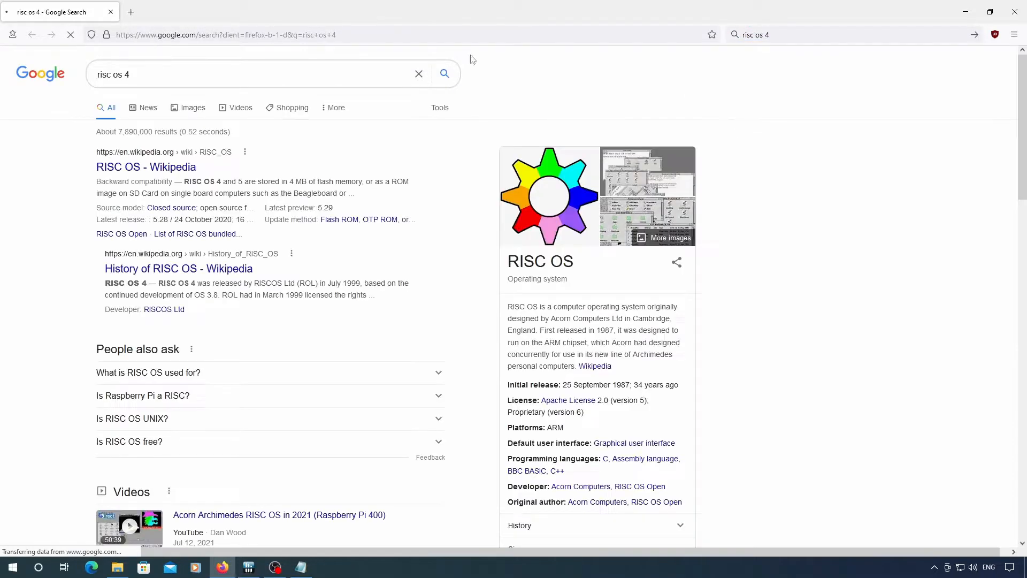
- Change the web search to "risc os 5" and open the RISC OS Open Downloads page
click(169, 78)
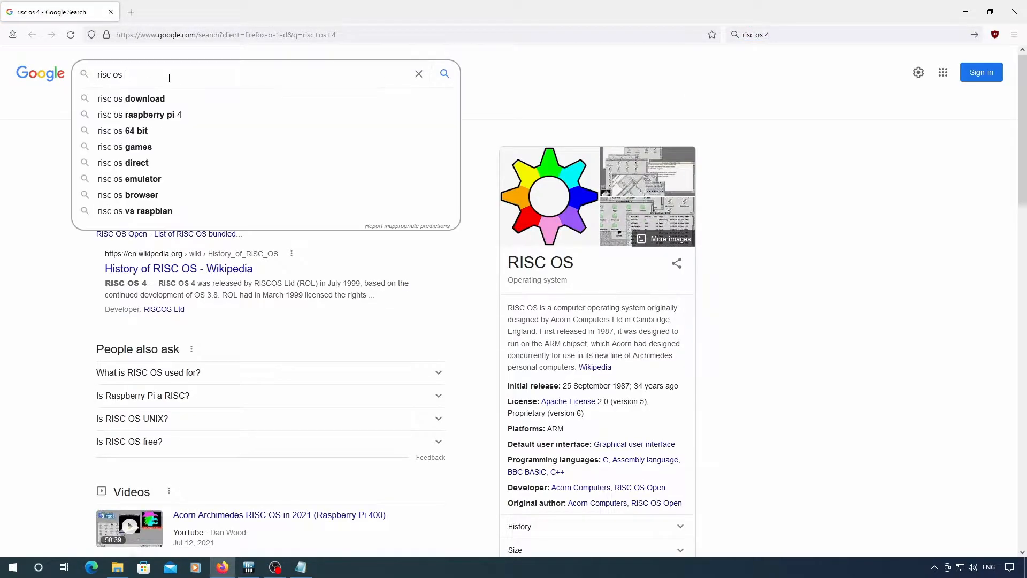
text(5)
key(Return)
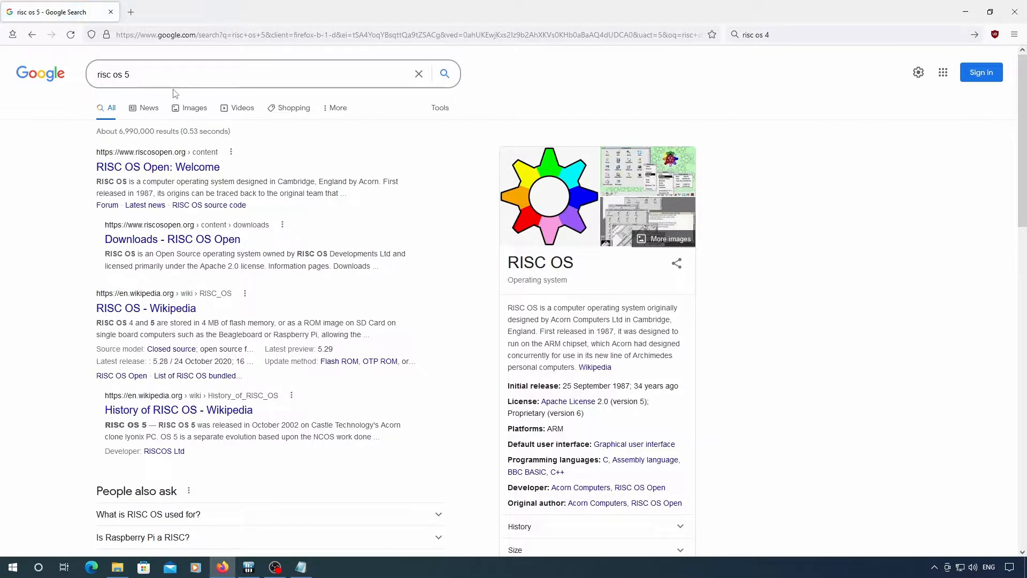
click(216, 244)
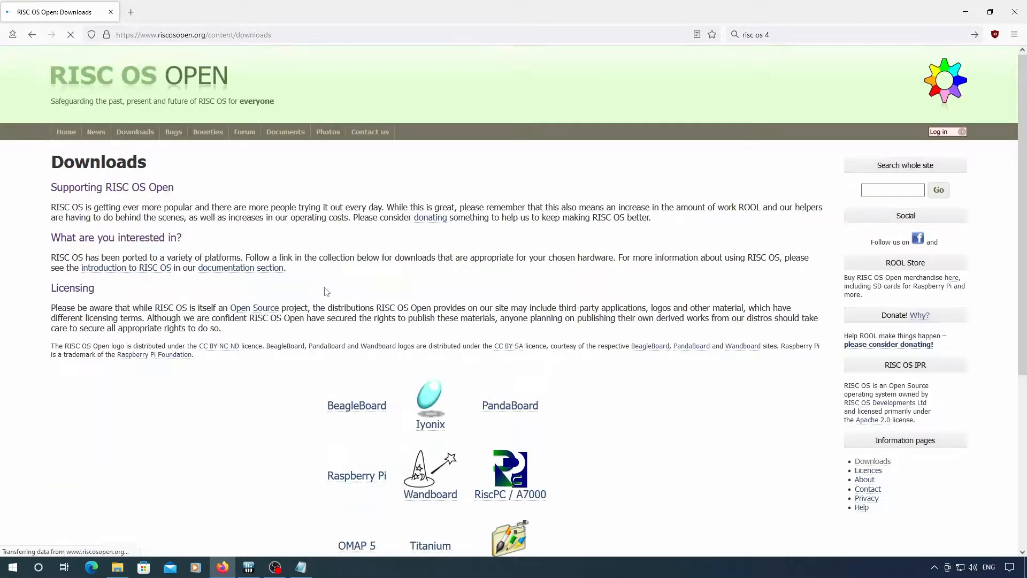
- Look through the RiscPC / A7000 and Miscellaneous downloads for the ROM and HardDisc4 images, and close the browser
scroll(575, 364, down, 2)
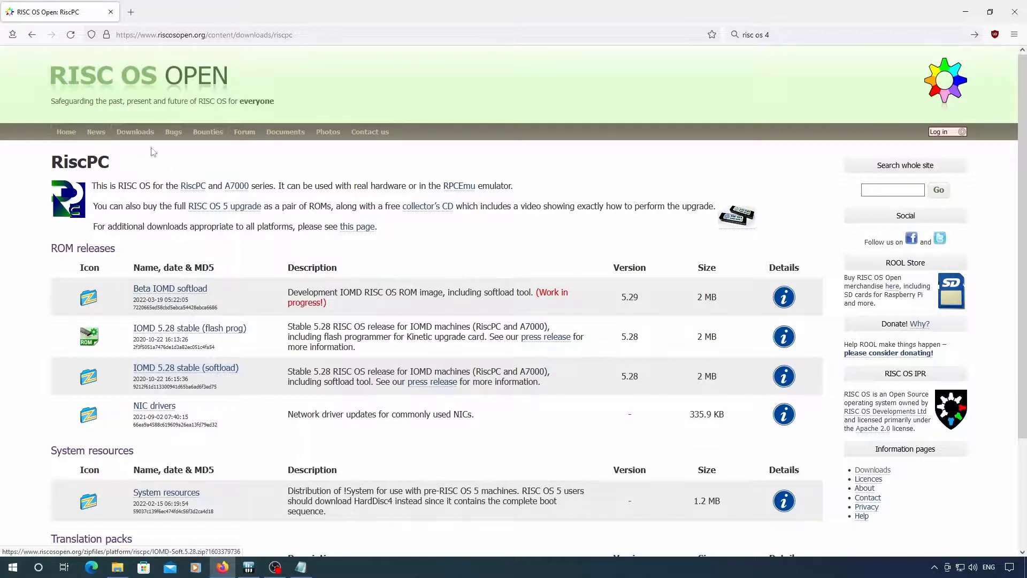
click(32, 35)
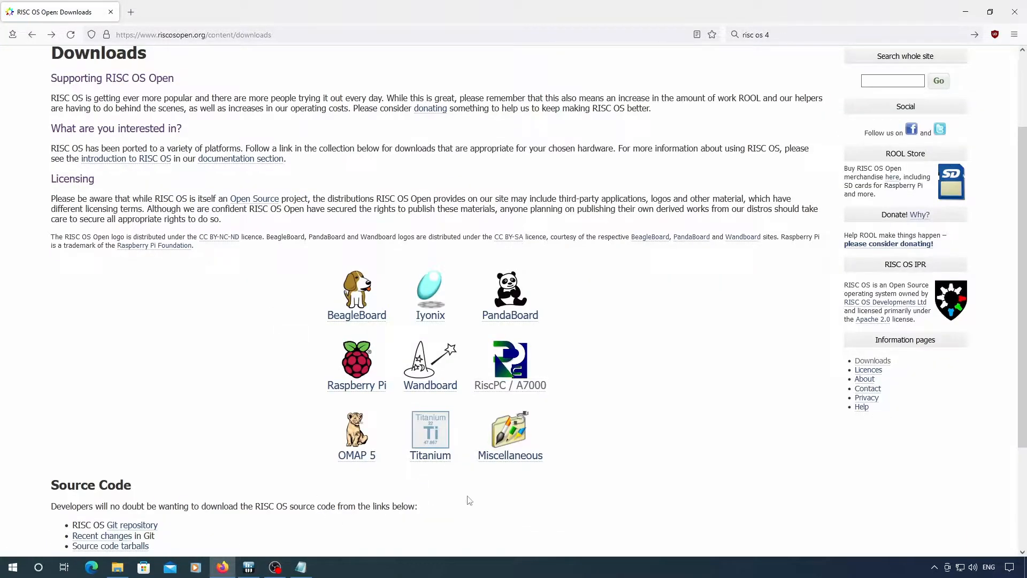
click(499, 466)
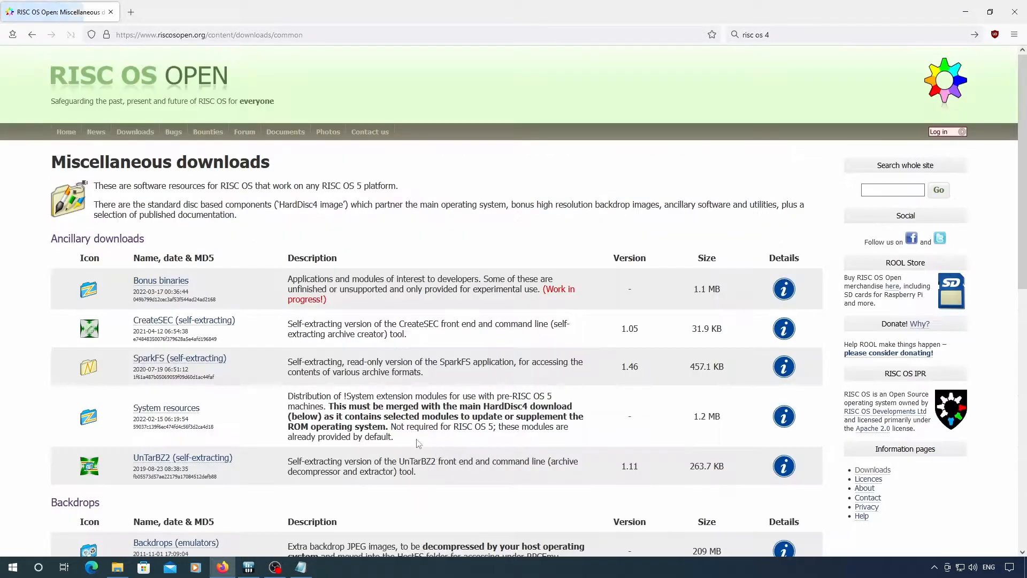
scroll(393, 423, down, 7)
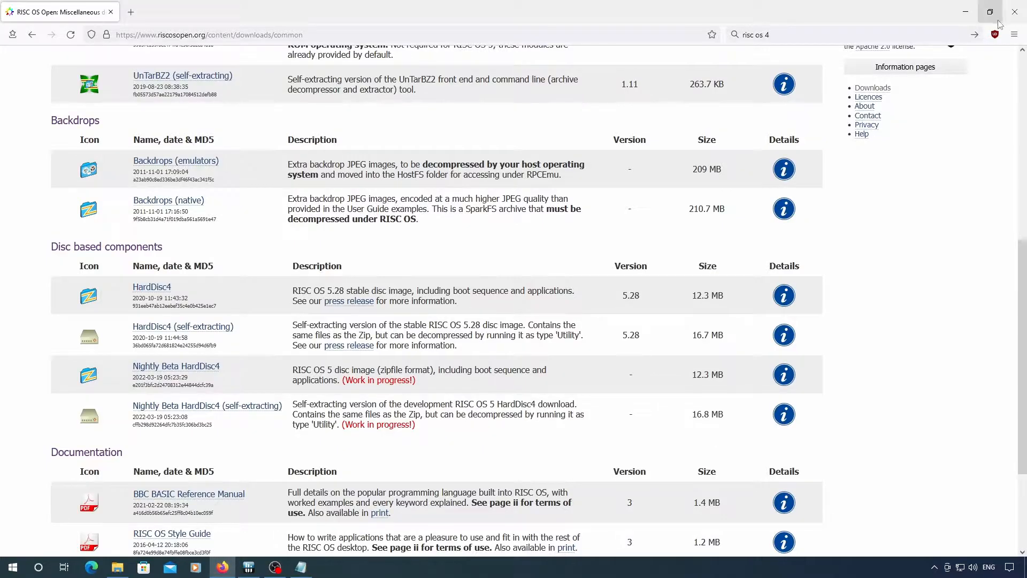
click(1015, 12)
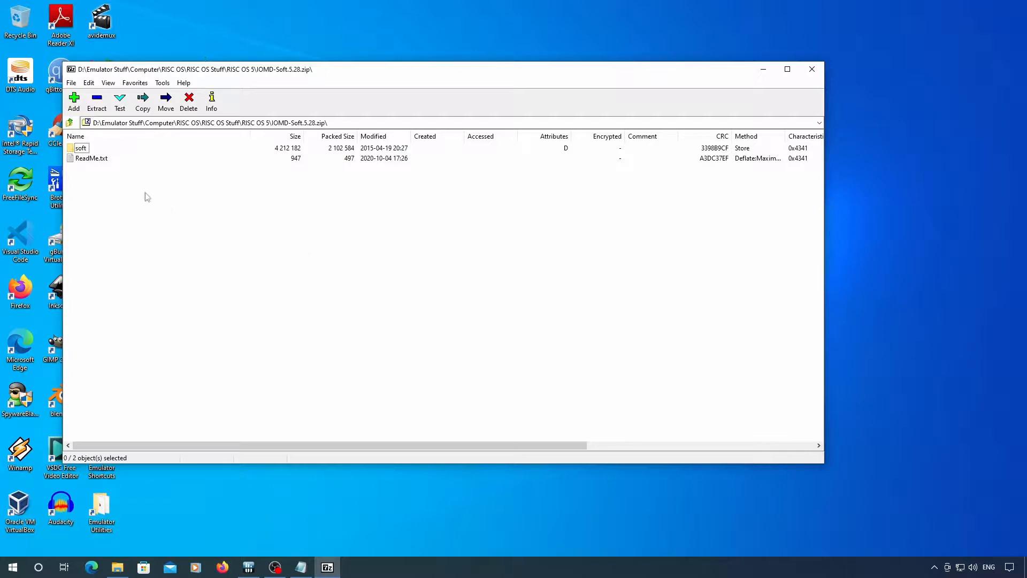
- Copy the riscos ROM from the !!SoftLoad folder of IOMD-Soft.5.28.zip to D:\Emulators\RPCEmu-5.00\roms\ and close the archive
double_click(83, 149)
double_click(84, 151)
double_click(86, 150)
double_click(85, 150)
double_click(85, 150)
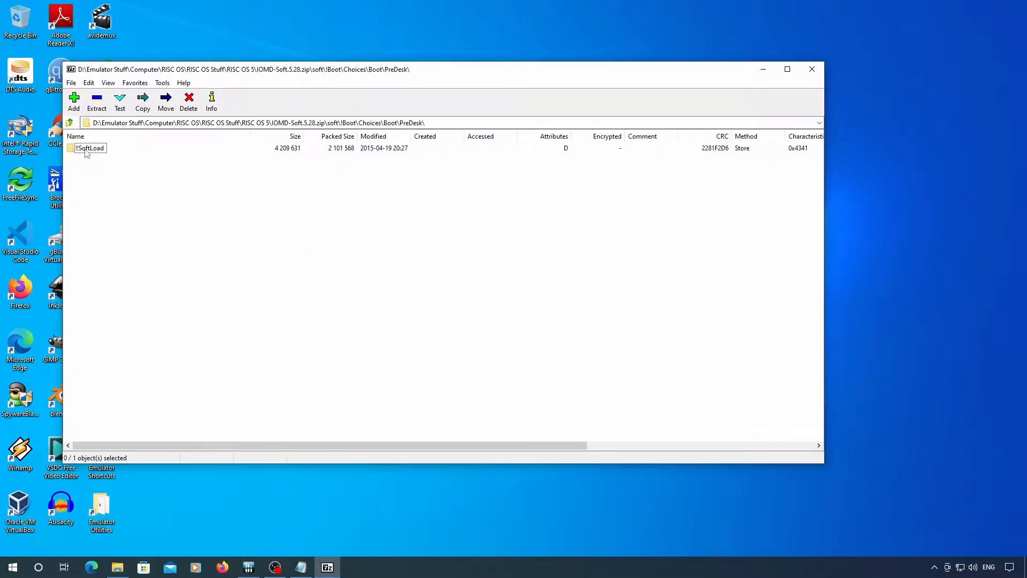
double_click(86, 149)
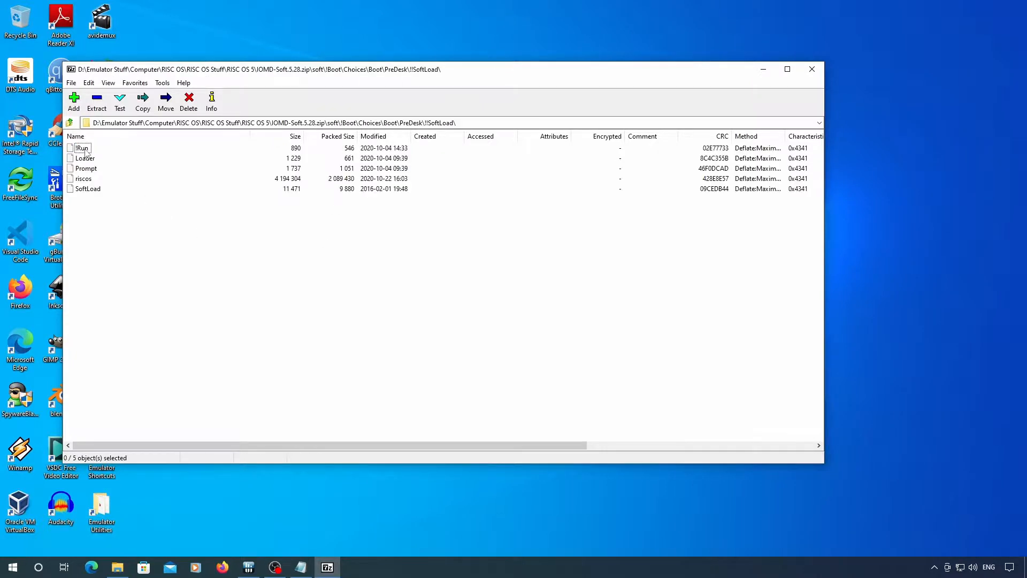
click(83, 179)
click(142, 100)
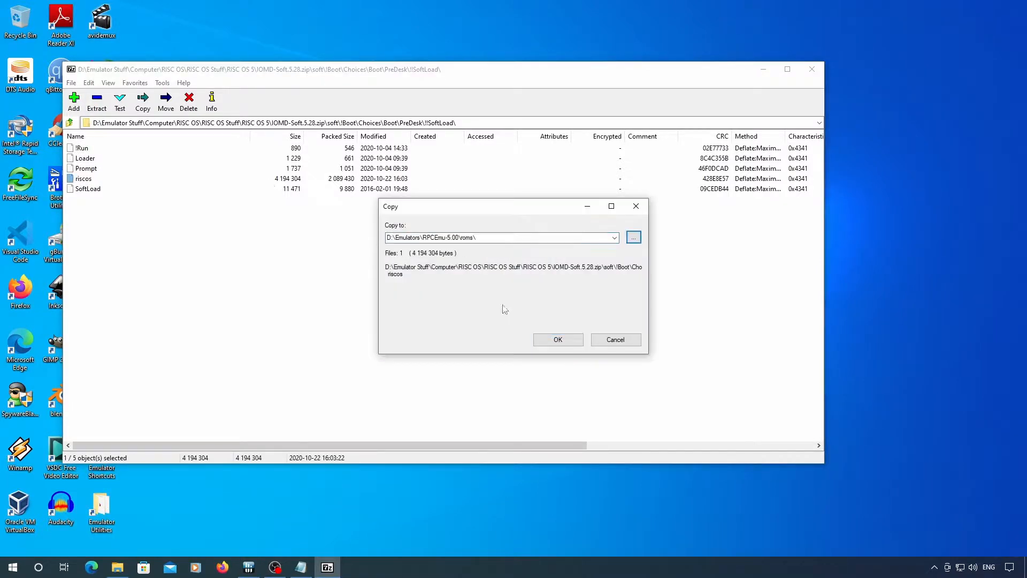
click(558, 340)
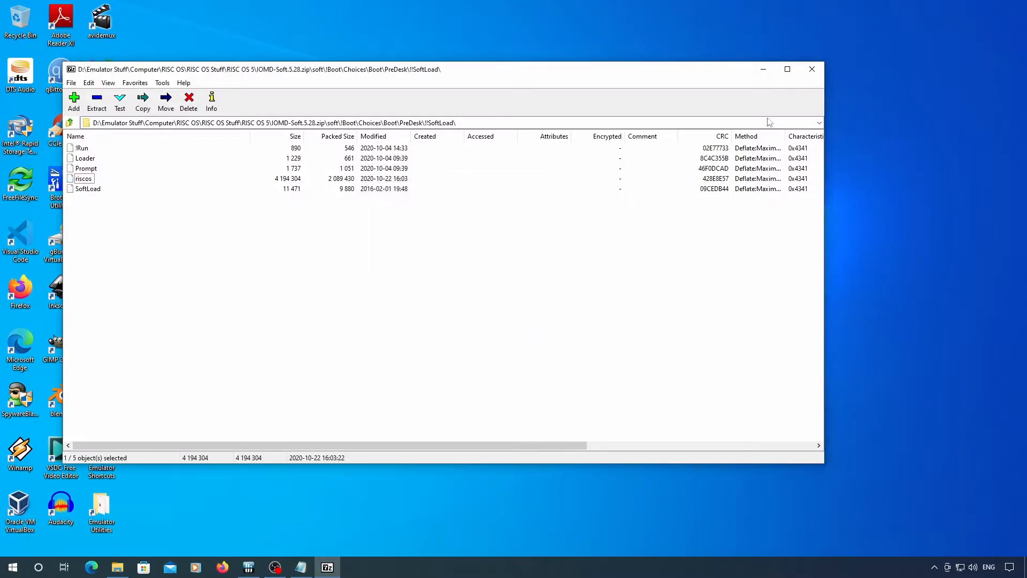
click(812, 70)
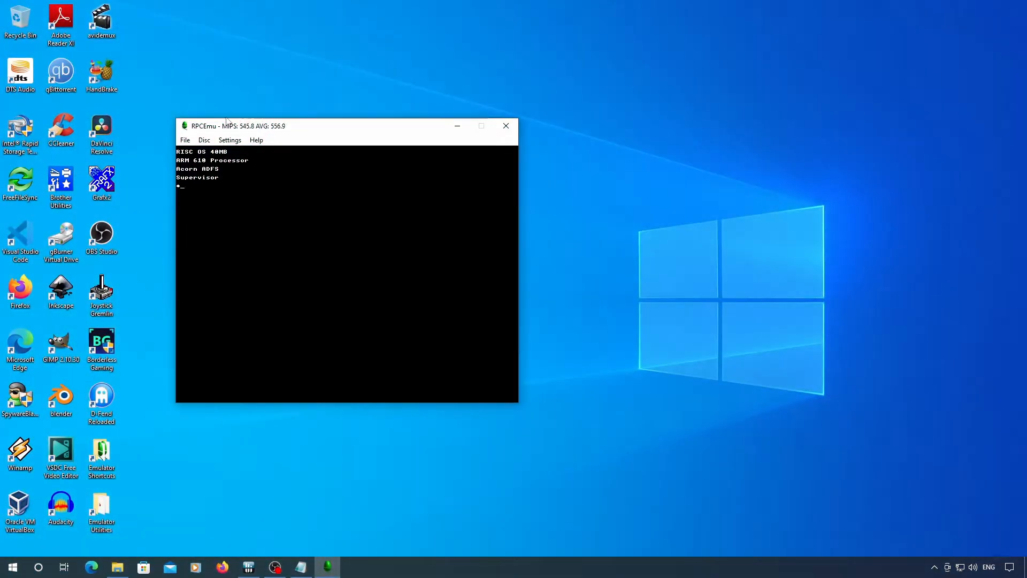
- Configure the RPCEmu machine as Risc PC - StrongARM with 128 MB of RAM
click(230, 140)
click(247, 152)
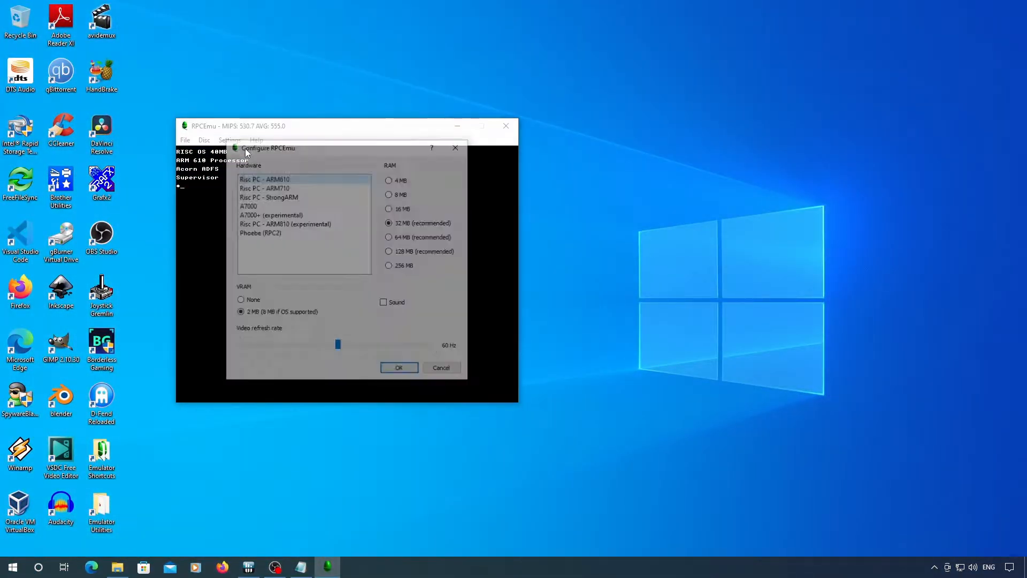
click(289, 196)
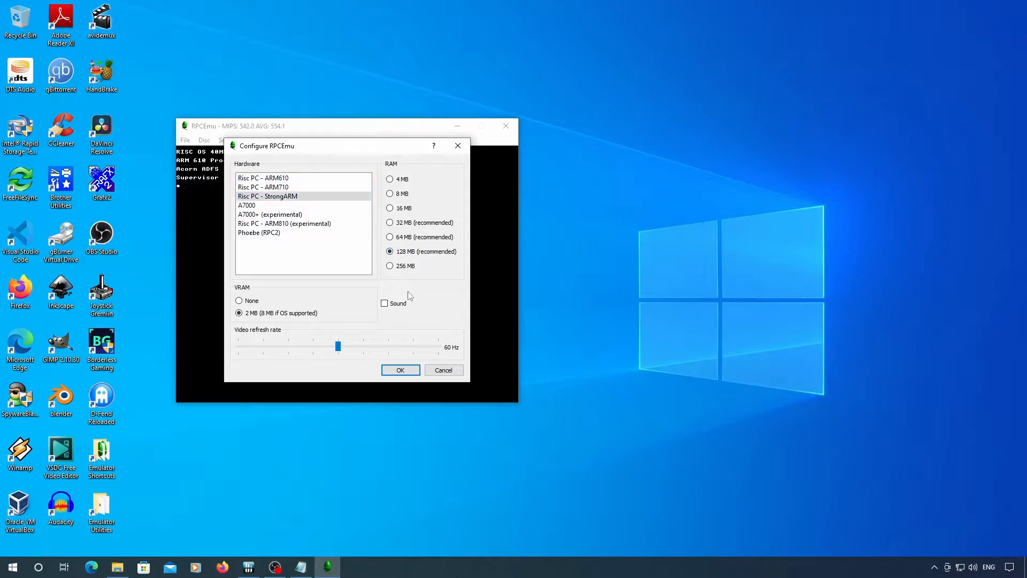
click(400, 370)
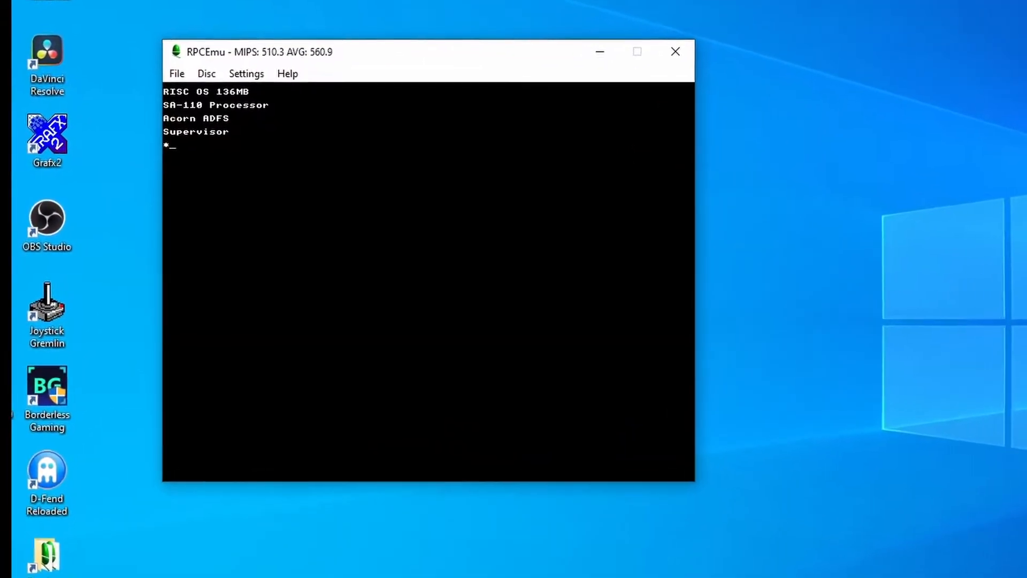
- Start the desktop from the Supervisor prompt with the desktop command and cancel the machine startup message
text(desktop)
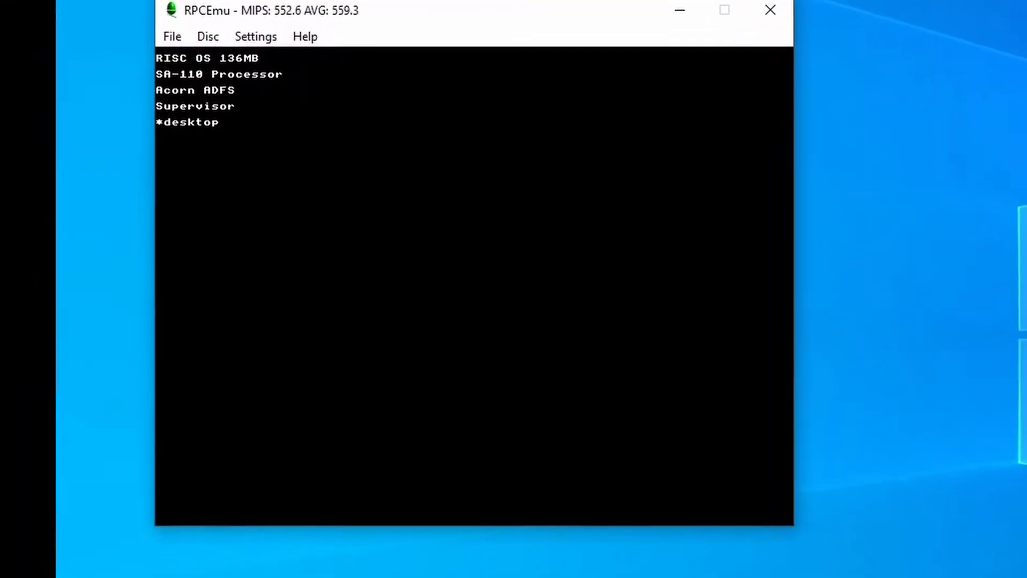
key(Return)
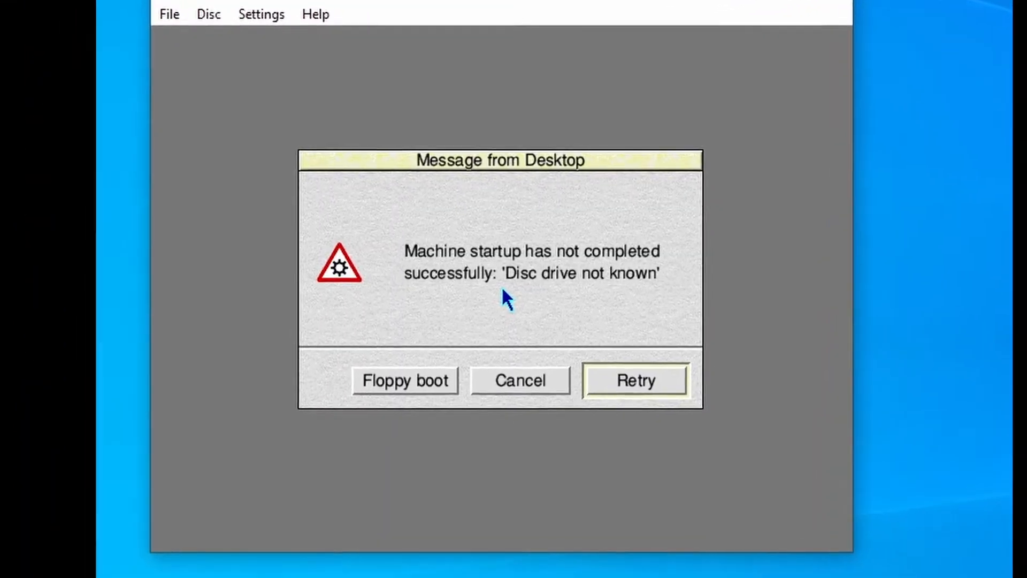
click(510, 377)
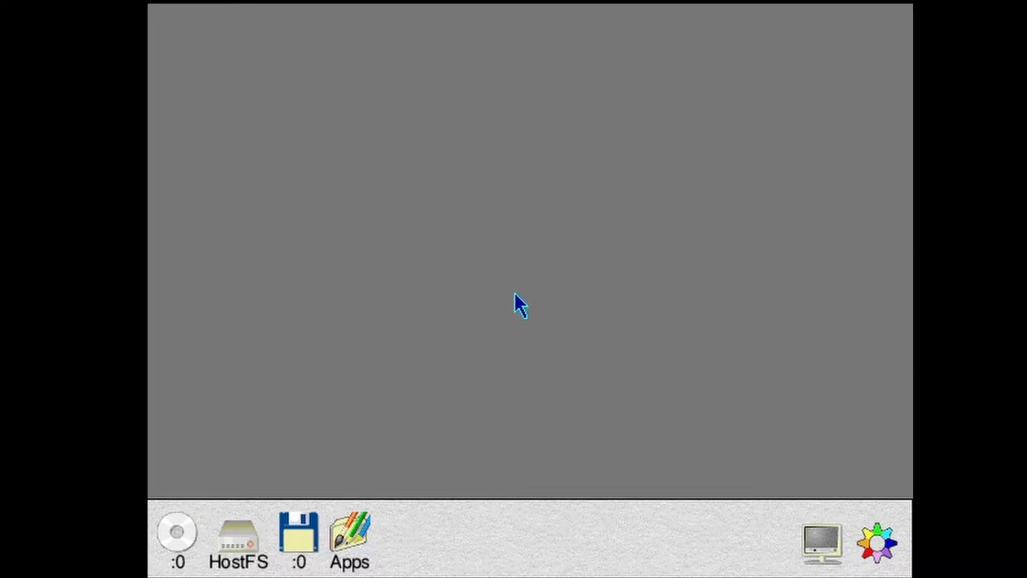
- Open HostFS and set the file type of HardDisc4/5/28/util to ffc
click(246, 529)
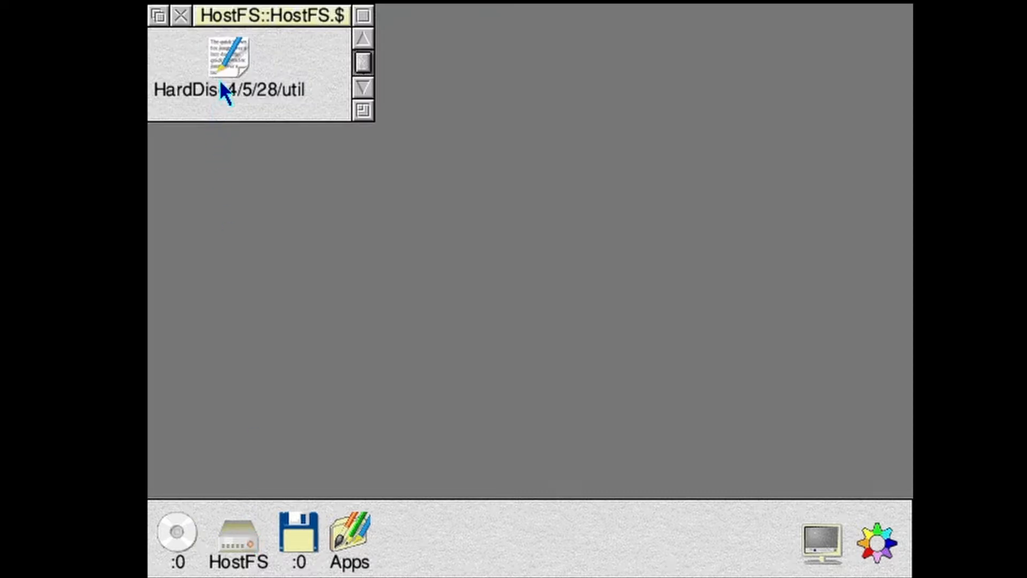
middle_click(223, 63)
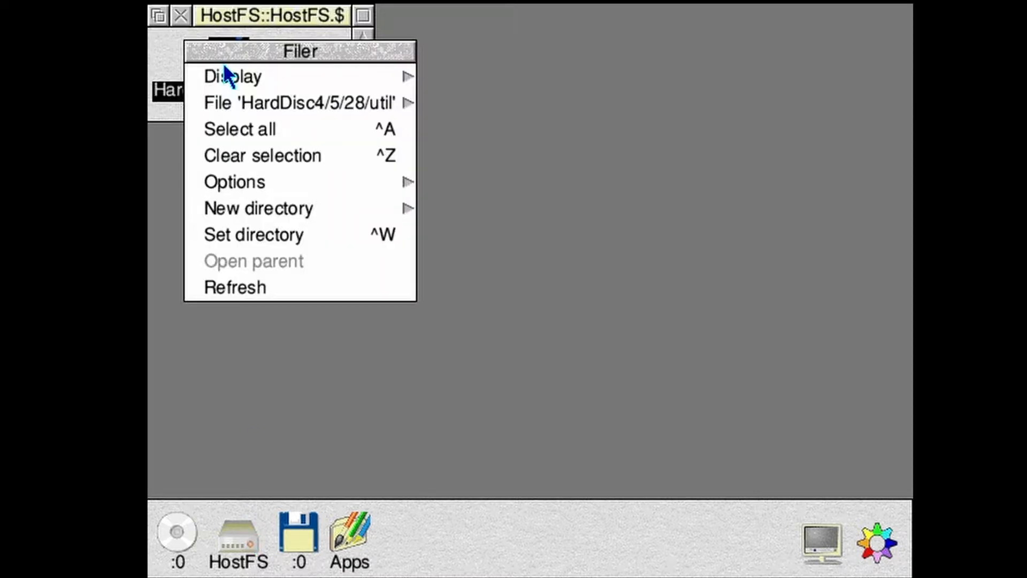
mouse_move(410, 100)
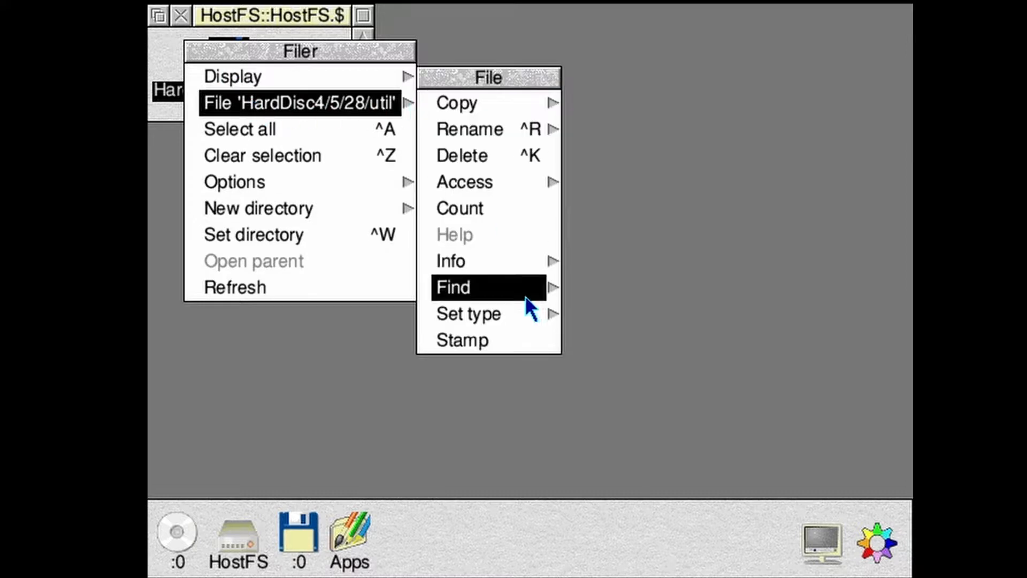
mouse_move(553, 314)
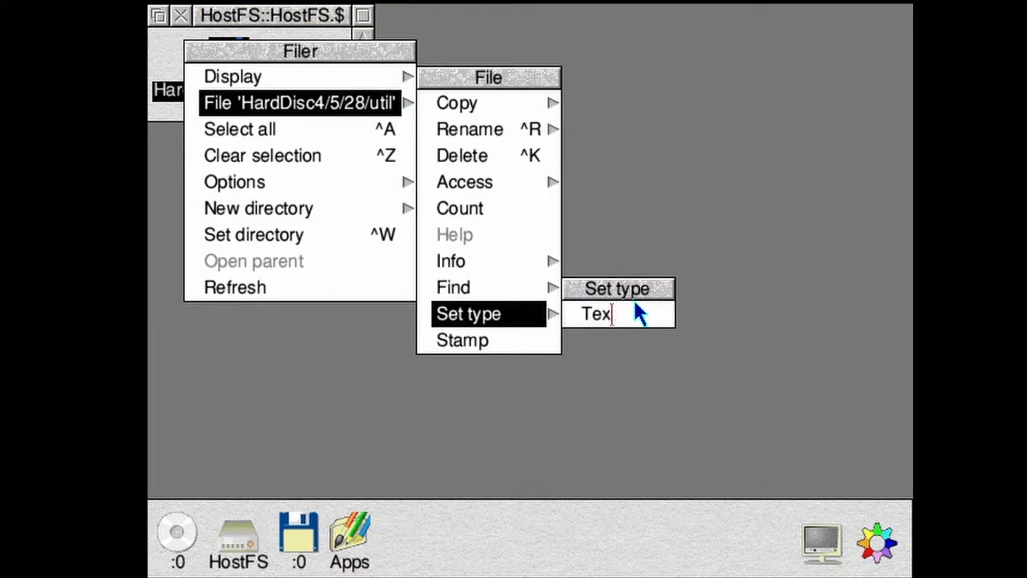
key(BackSpace)
key(BackSpace)
key(BackSpace)
text(ffc)
key(Return)
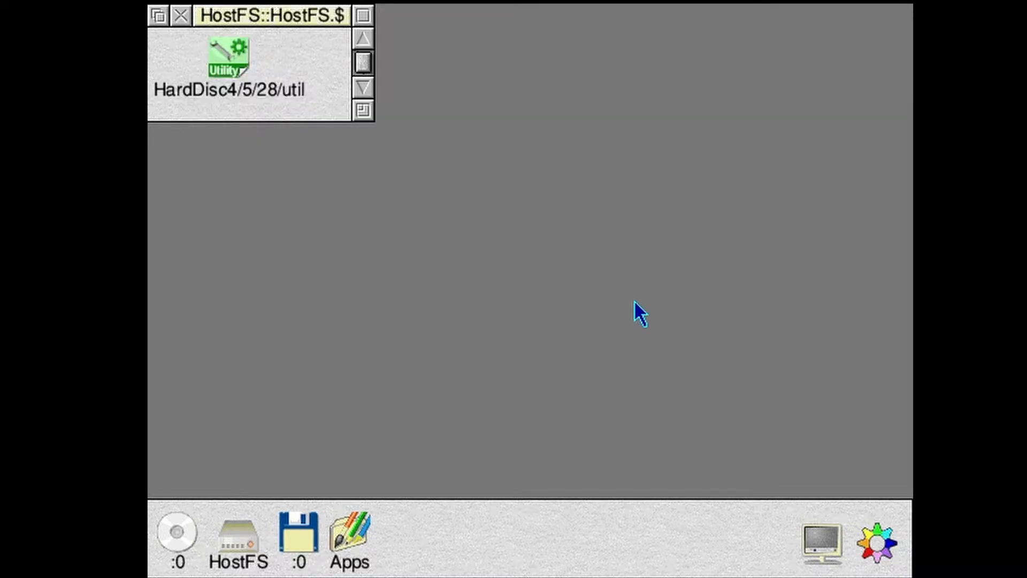
- Run HardDisc4/5/28/util to unpack the HardDisc4 folder into HostFS, and delete the utility file
double_click(236, 70)
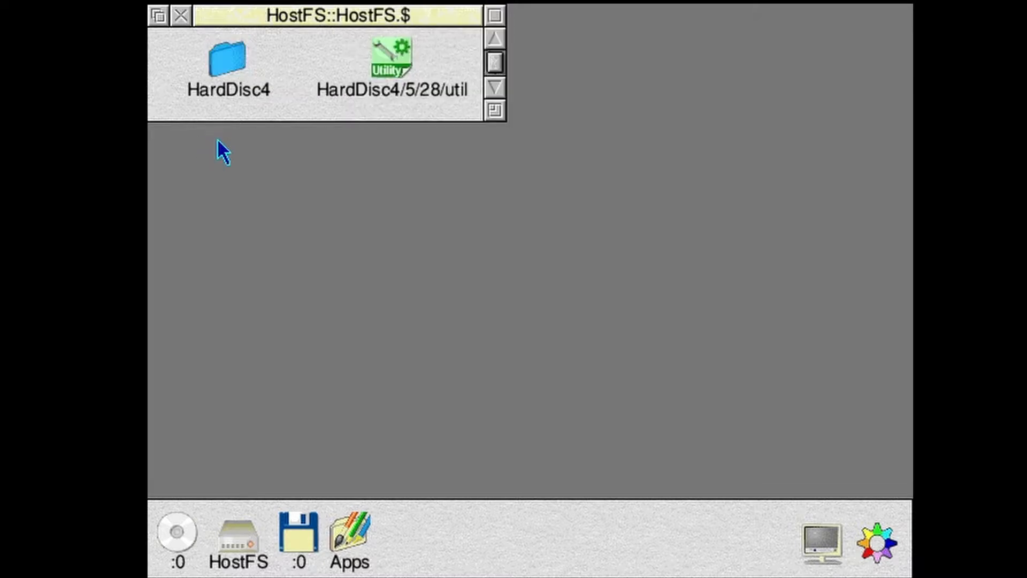
middle_click(392, 58)
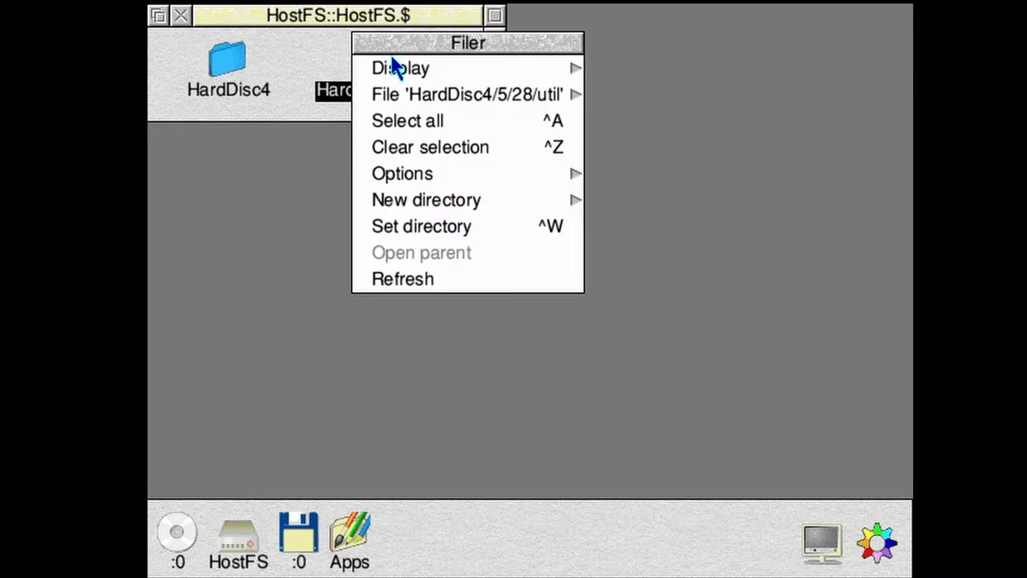
mouse_move(574, 95)
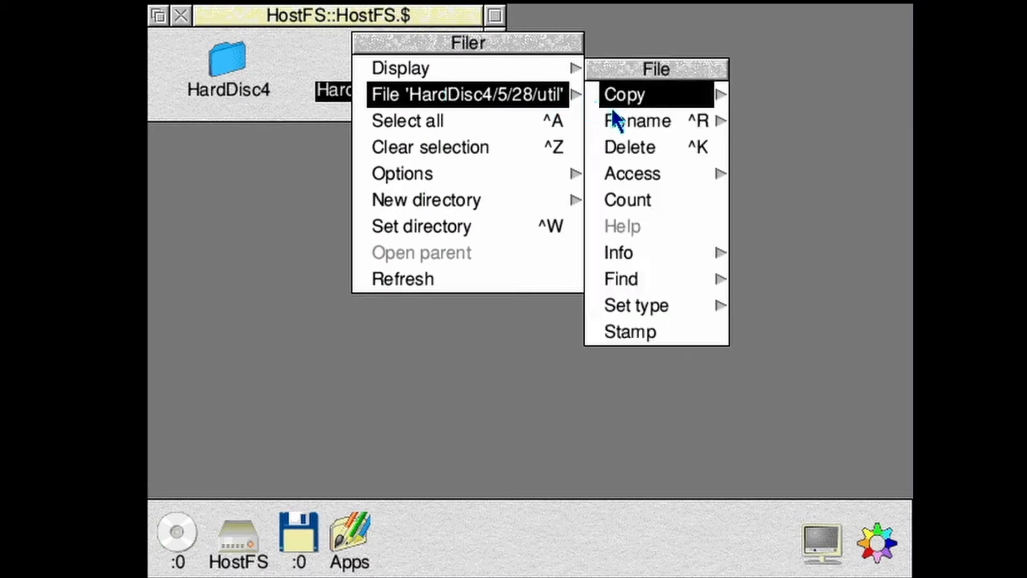
click(648, 146)
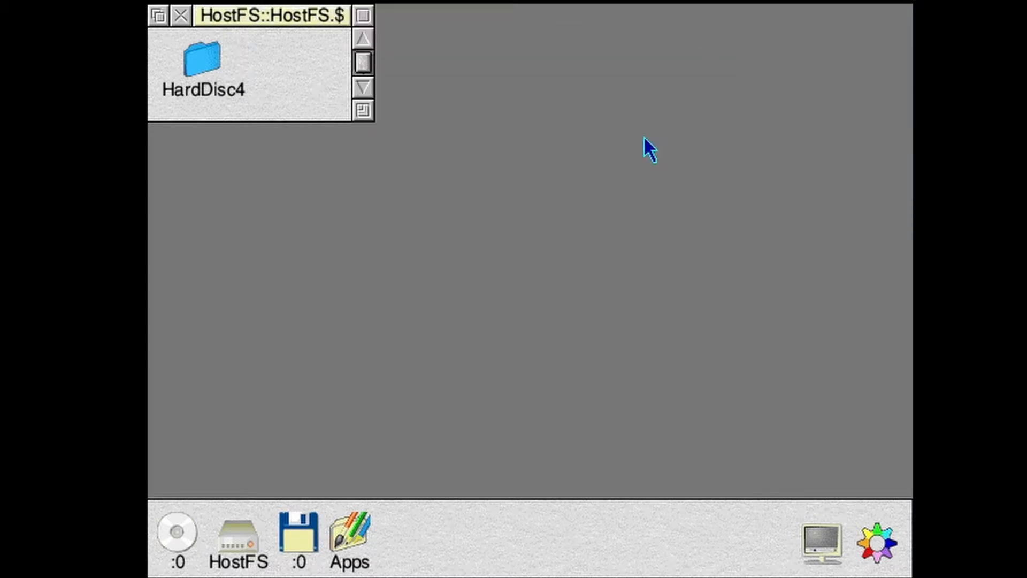
- Move the entire contents of the HardDisc4 folder into the HostFS root directory and close the emptied folder's window
double_click(218, 59)
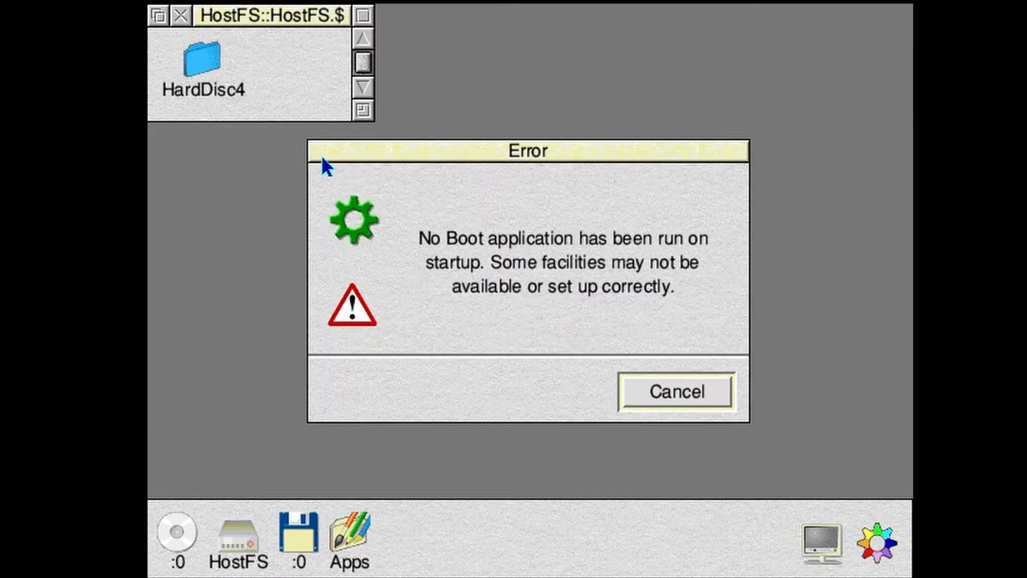
click(654, 393)
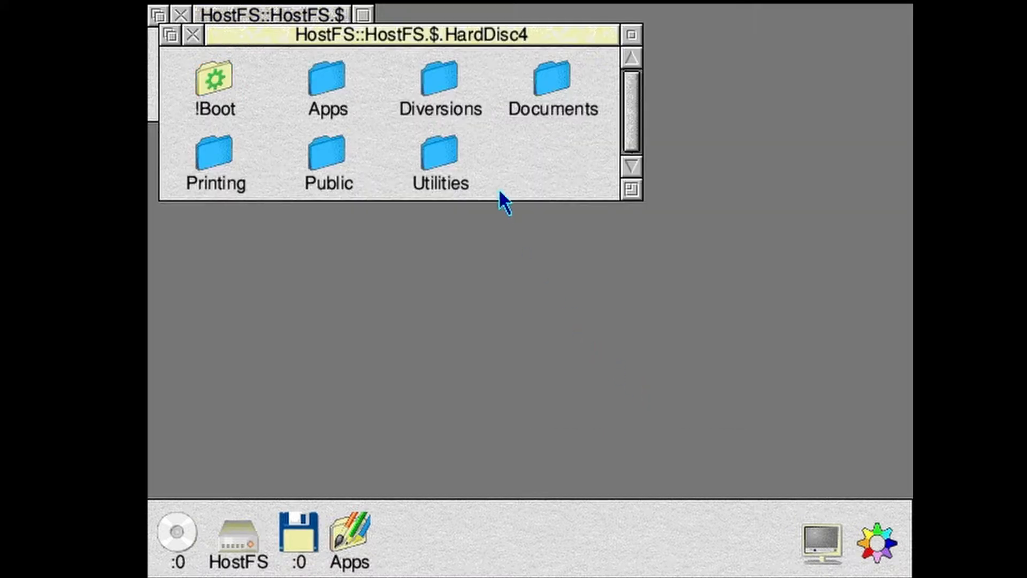
drag(466, 44, 672, 199)
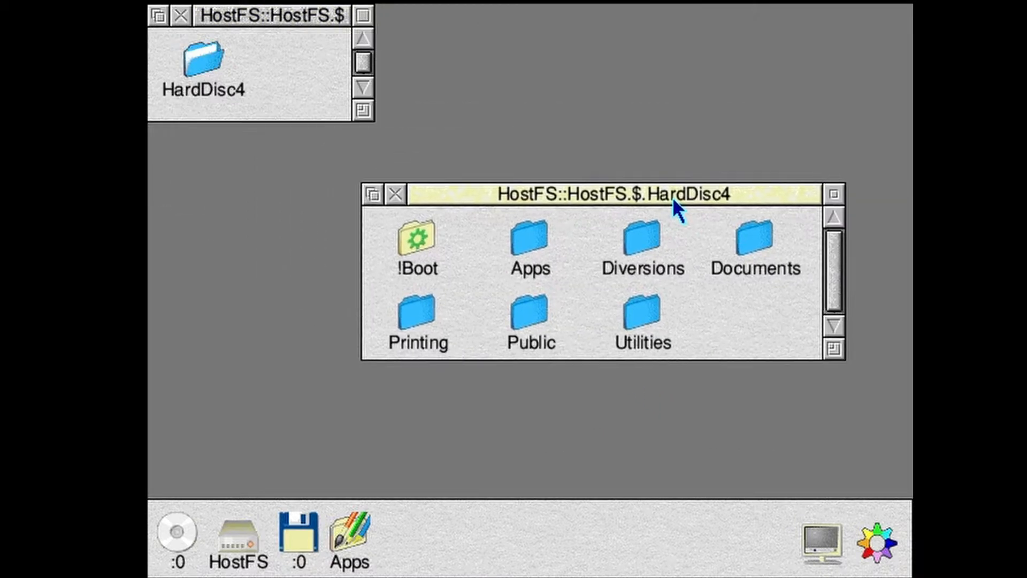
middle_click(722, 313)
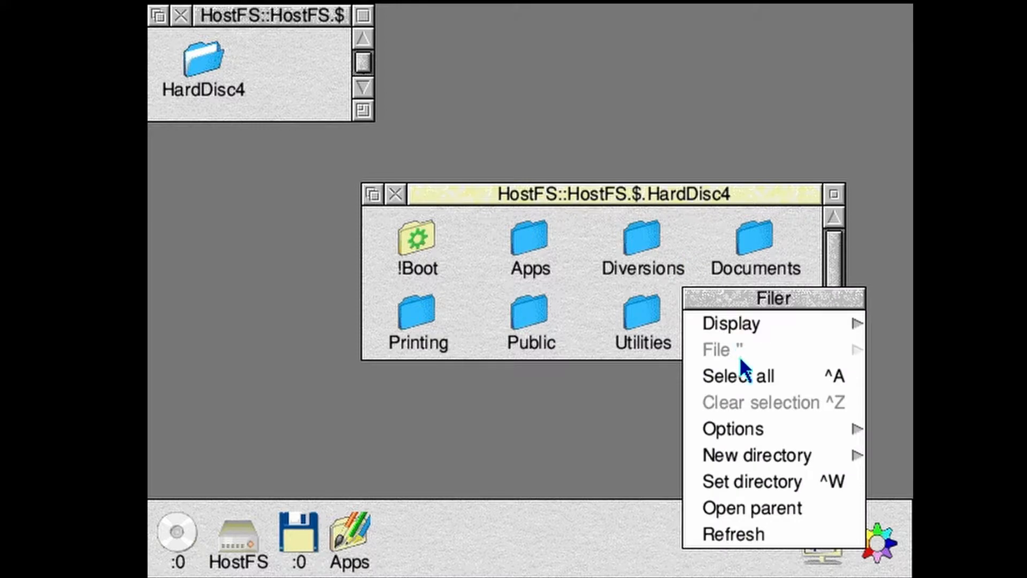
click(746, 376)
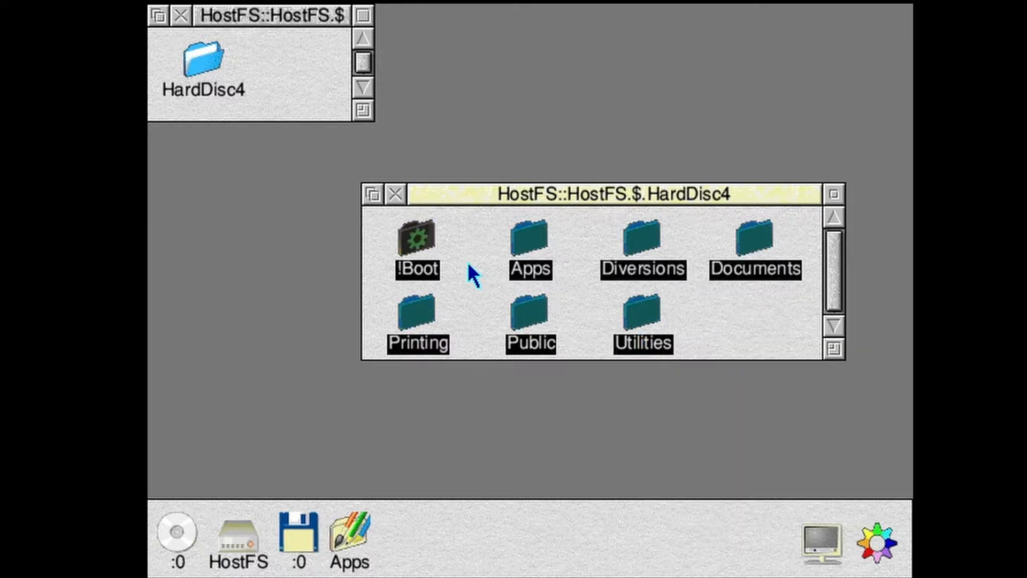
drag(427, 220, 316, 75)
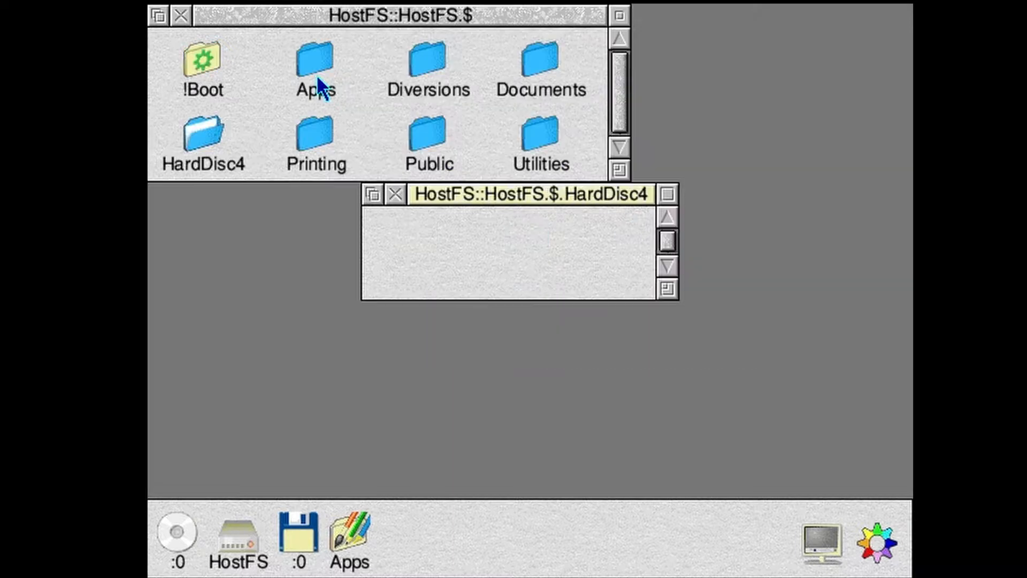
click(396, 194)
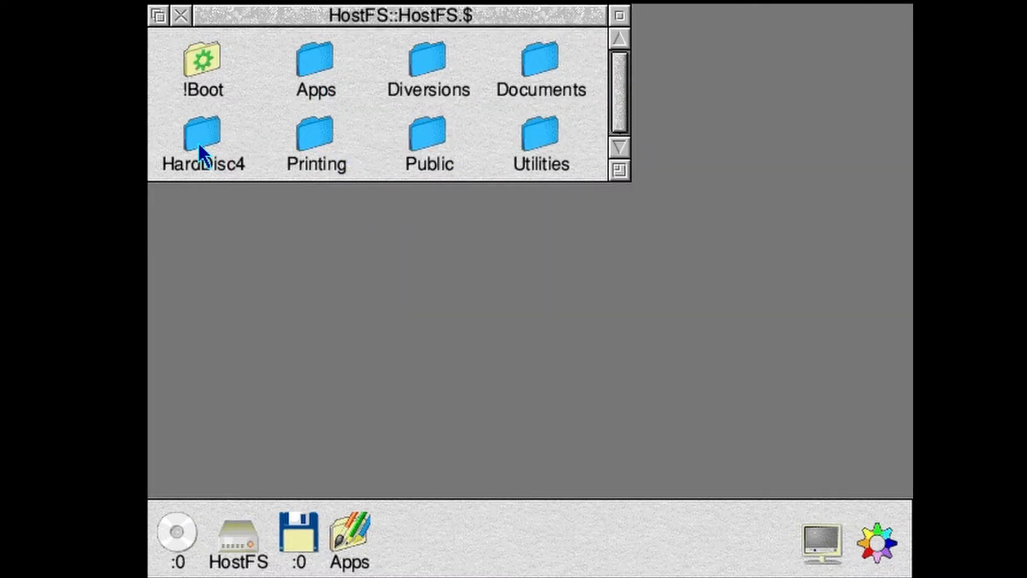
- Delete the empty HardDisc4 directory from the HostFS root
middle_click(198, 143)
mouse_move(339, 184)
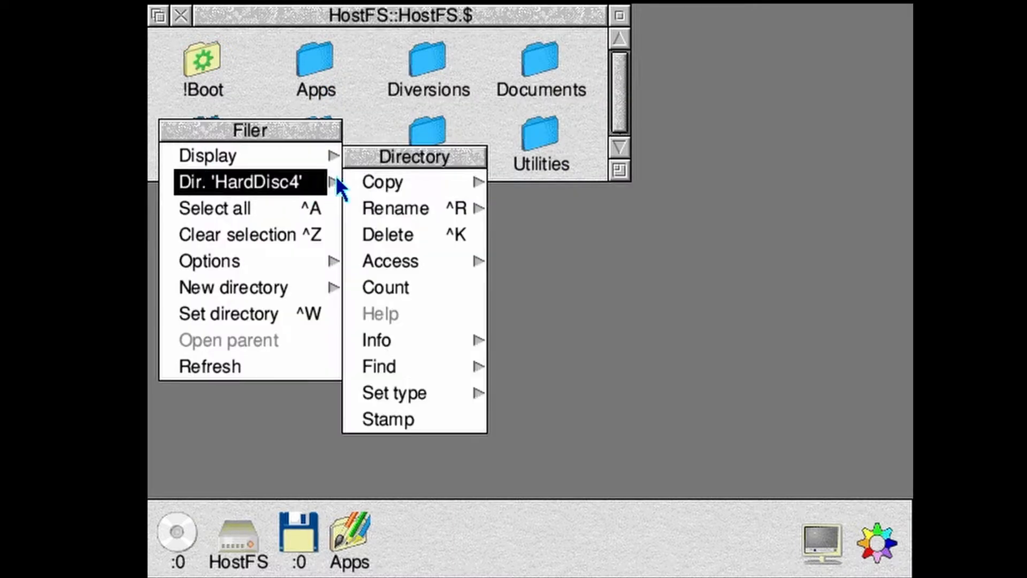
click(416, 229)
- Issue the commands co. filesystem hostfs and co. boot at the star prompt, and return to the desktop
key(F12)
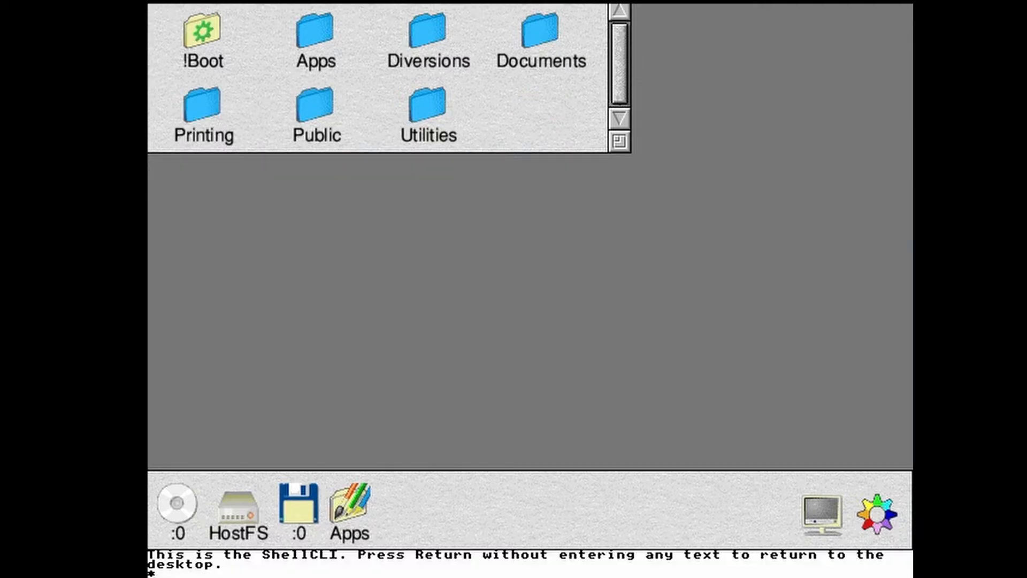
text(co. filesystem hostfs)
key(Return)
text(c)
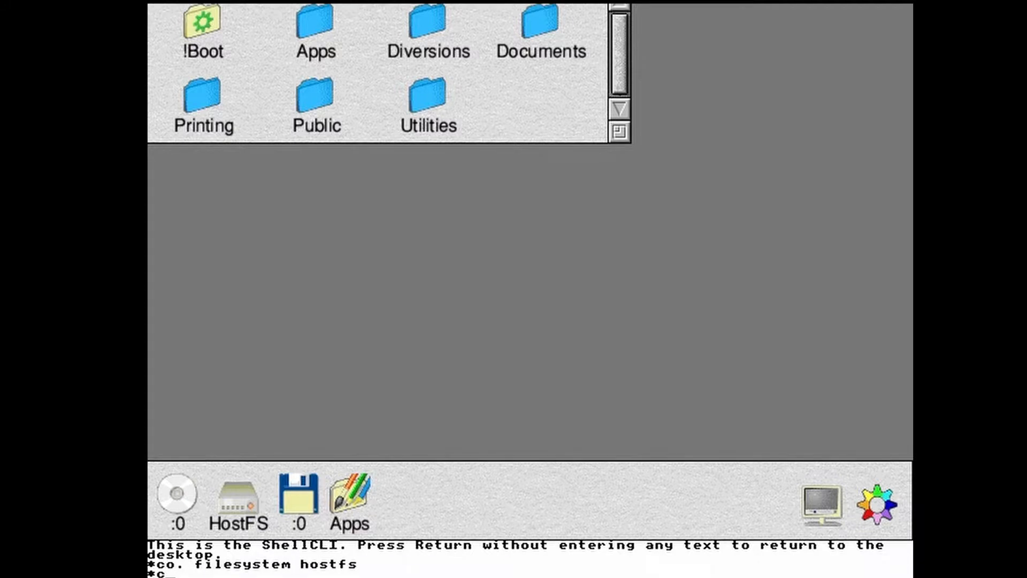
text(o. boot)
key(Return)
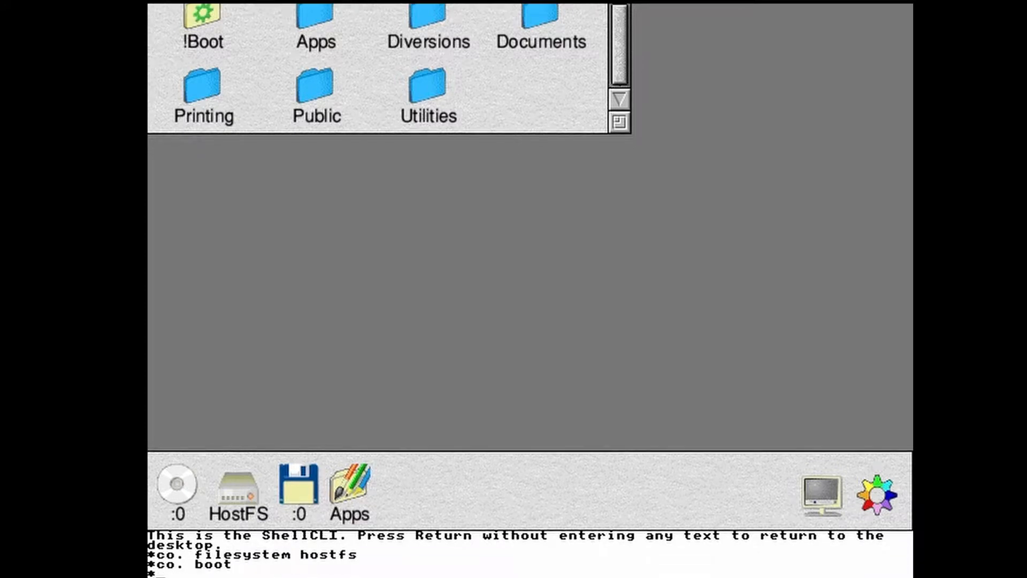
key(Return)
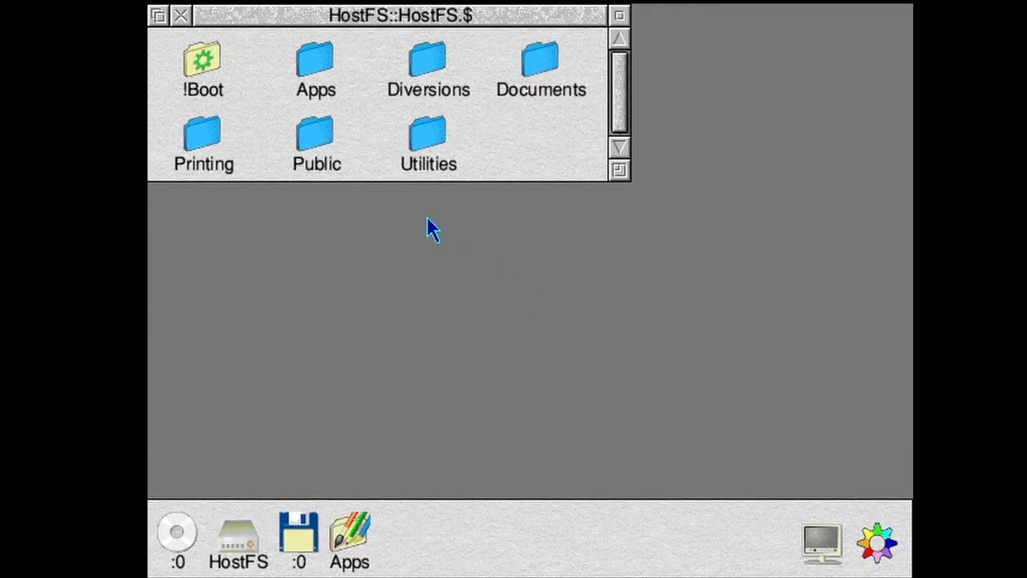
- Reset the RPCEmu machine and accept the reset confirmation
click(161, 1)
click(197, 55)
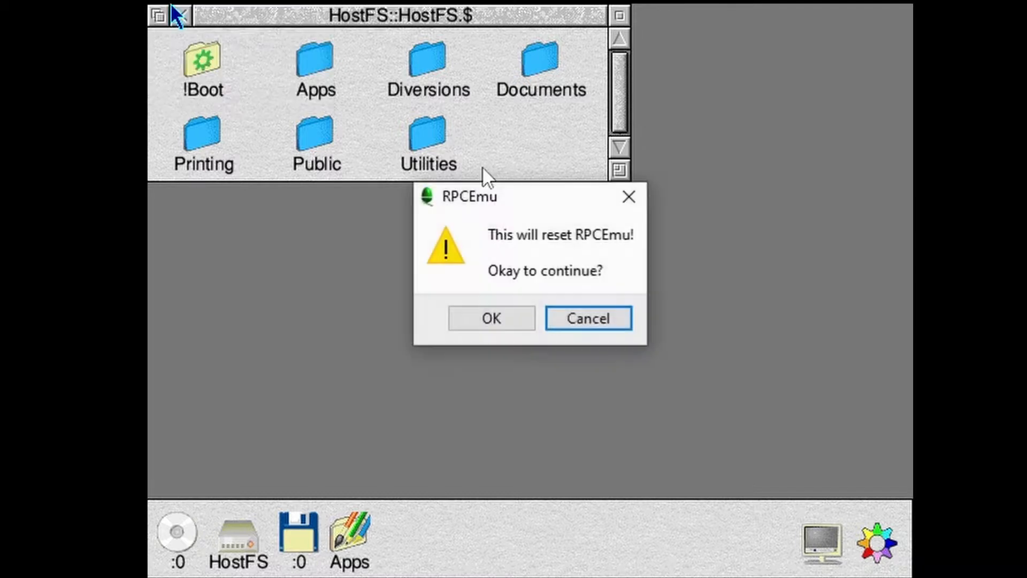
click(495, 315)
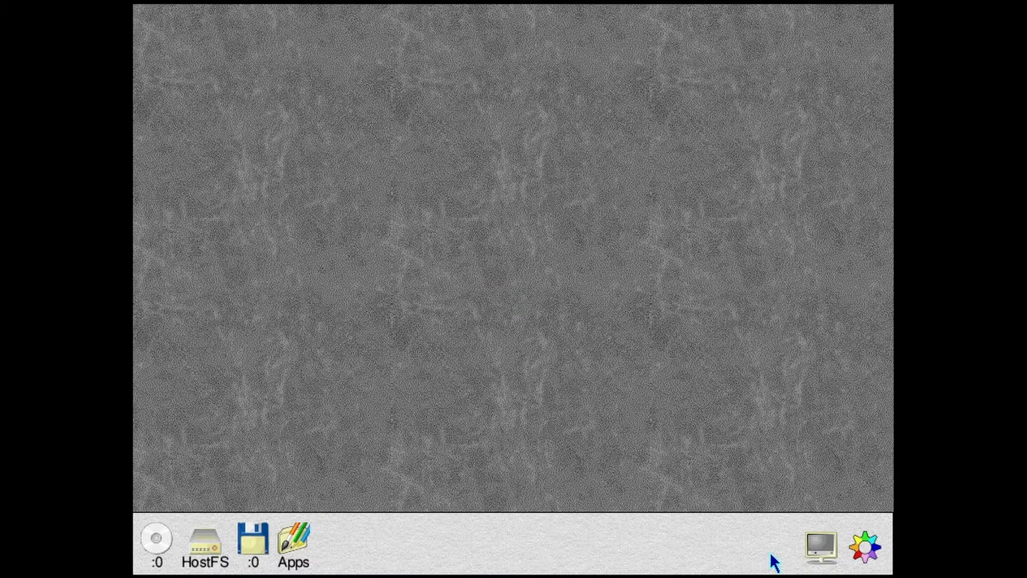
- Configure the screen to a resolution of 1024 x 768 with 16 million colours
middle_click(867, 553)
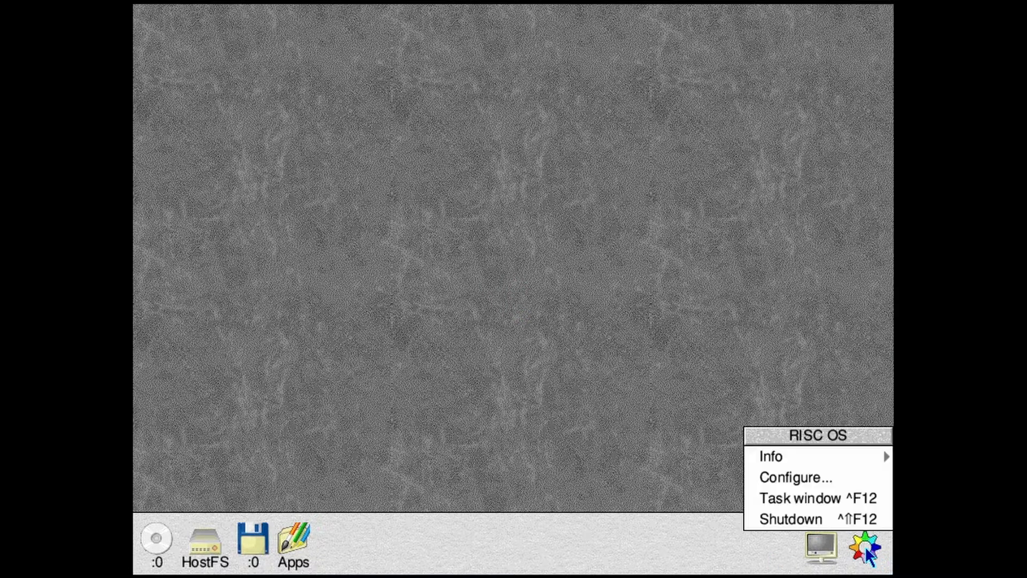
click(847, 481)
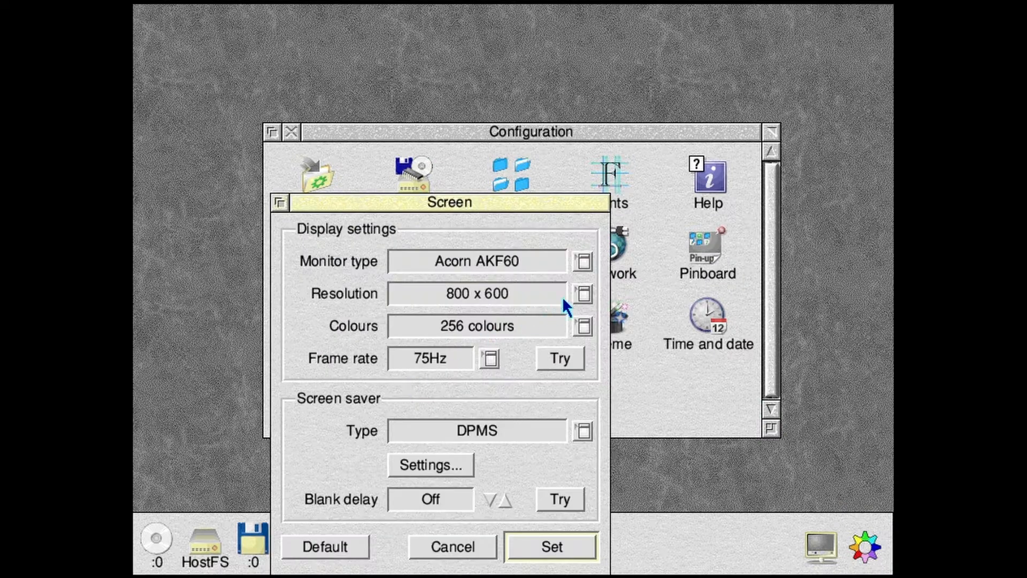
click(583, 293)
click(620, 410)
click(582, 325)
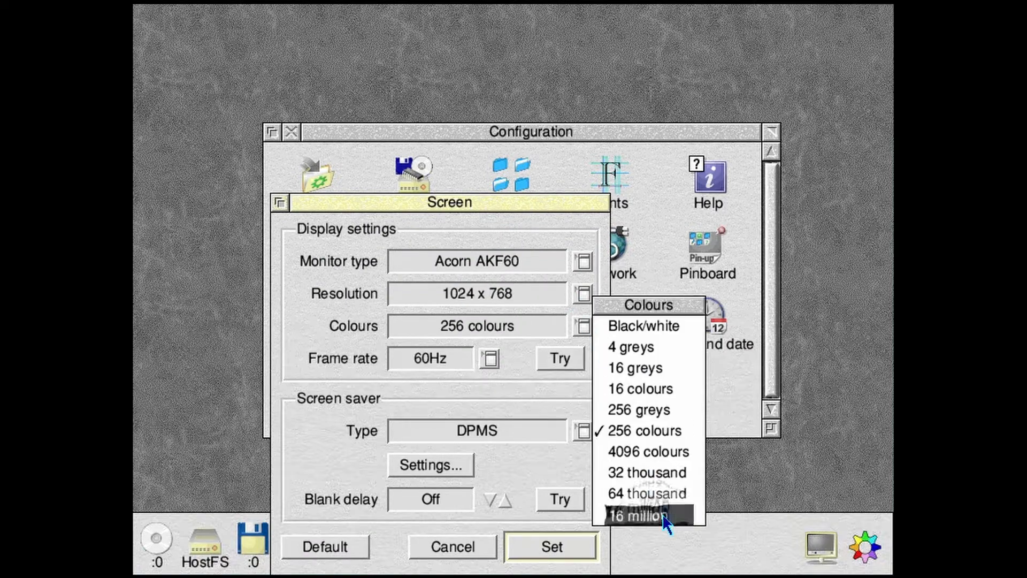
click(637, 516)
click(562, 543)
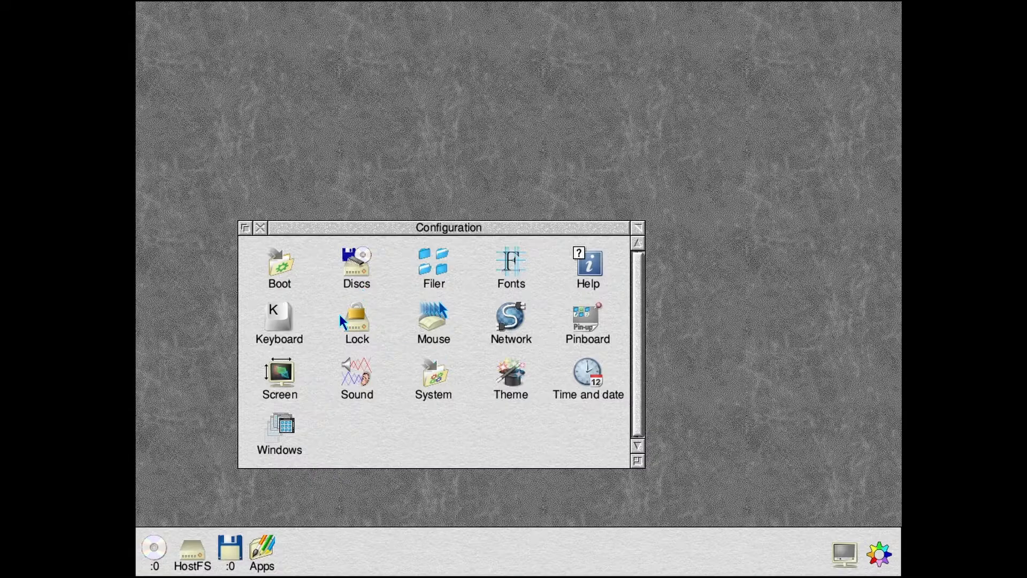
- In the Sovereign visual theme, enable 3D window borders, an all-round icon bar border, and textured menu backgrounds that differ from windows
click(511, 374)
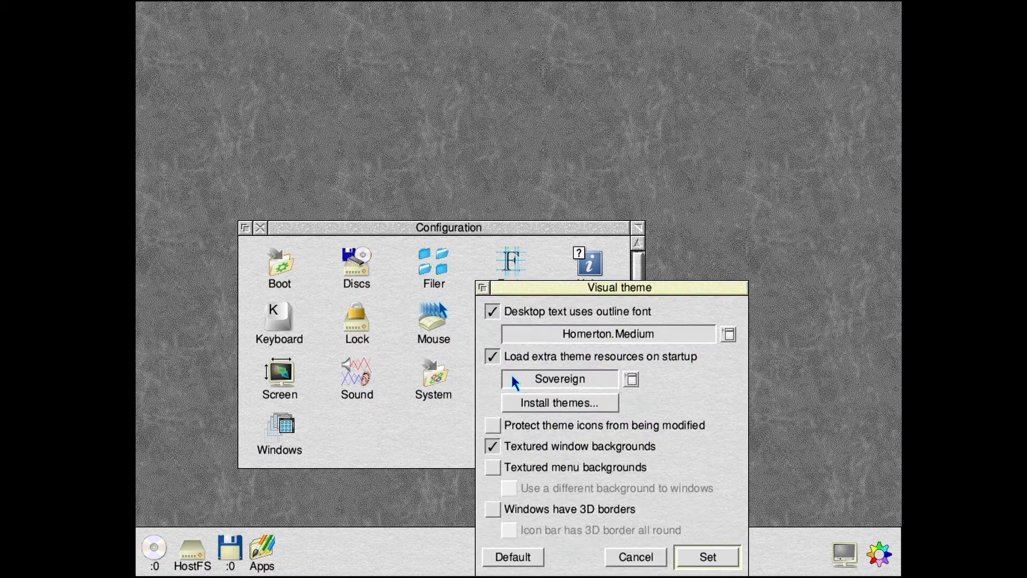
click(492, 509)
click(509, 529)
click(492, 467)
click(508, 487)
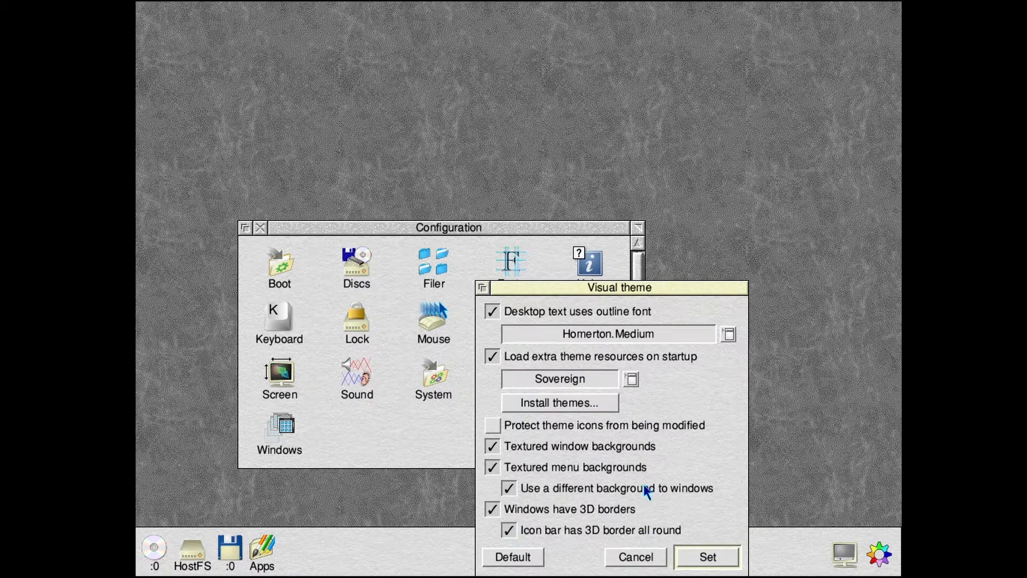
click(631, 379)
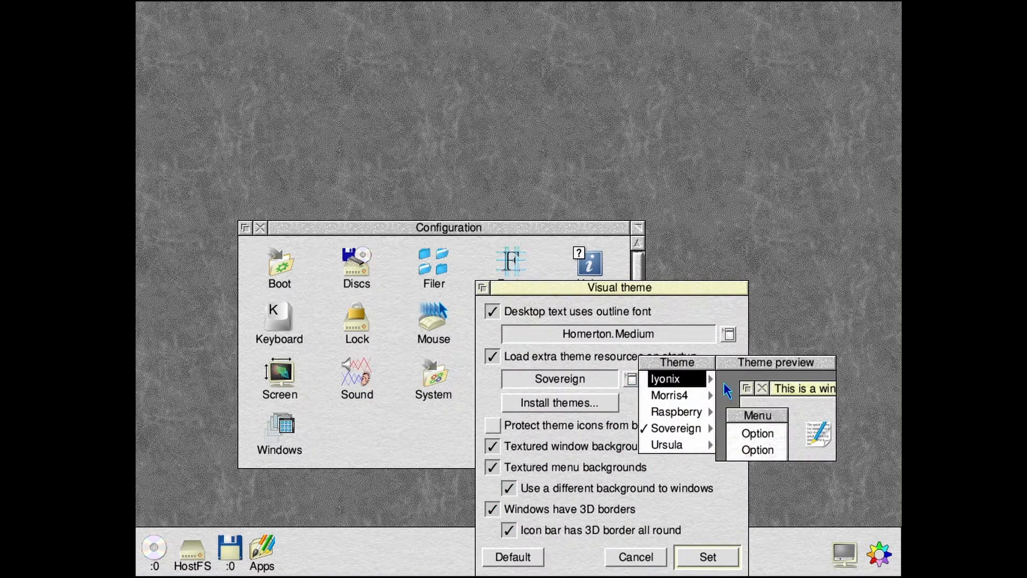
mouse_move(710, 395)
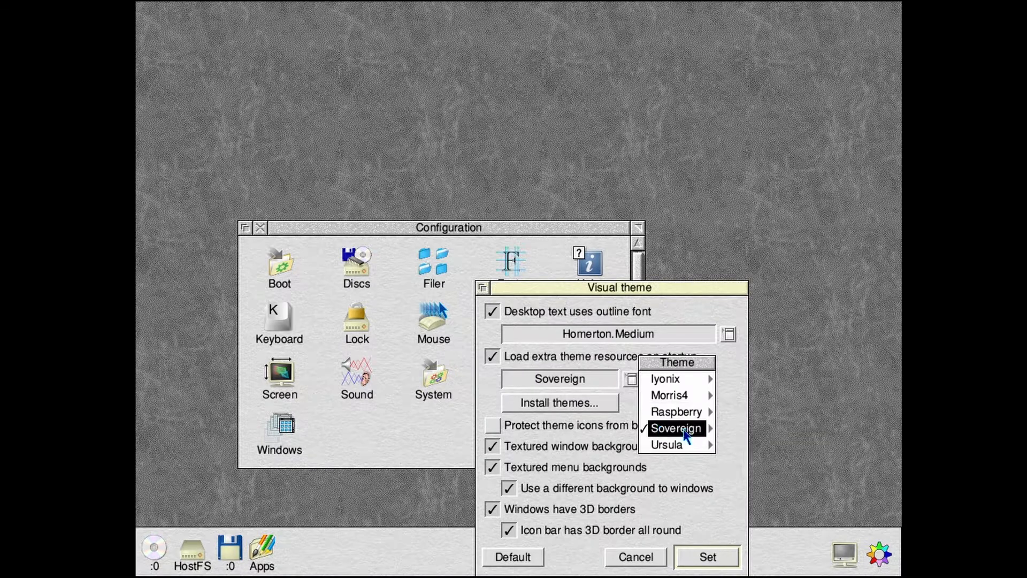
mouse_move(712, 446)
click(717, 530)
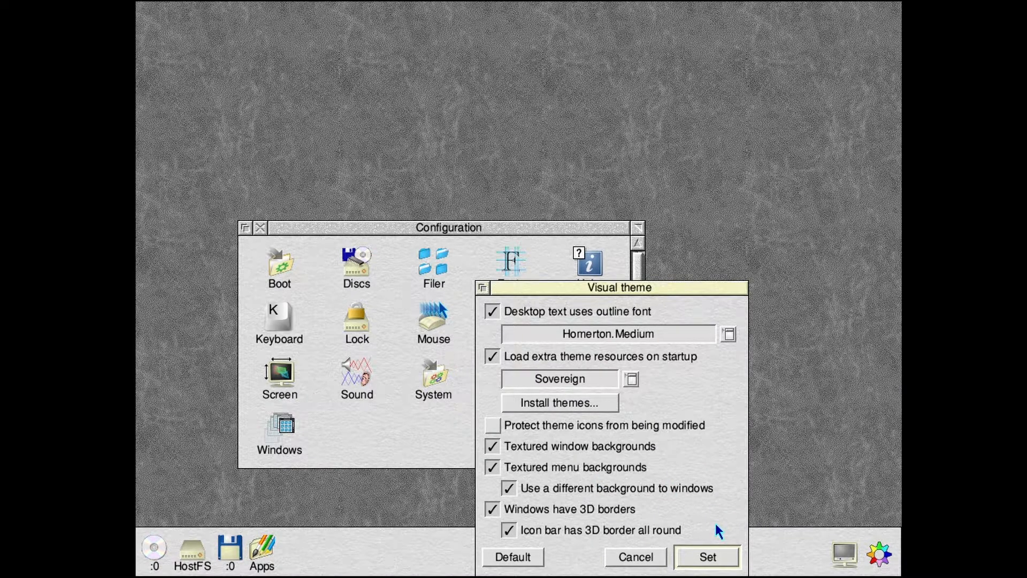
click(709, 556)
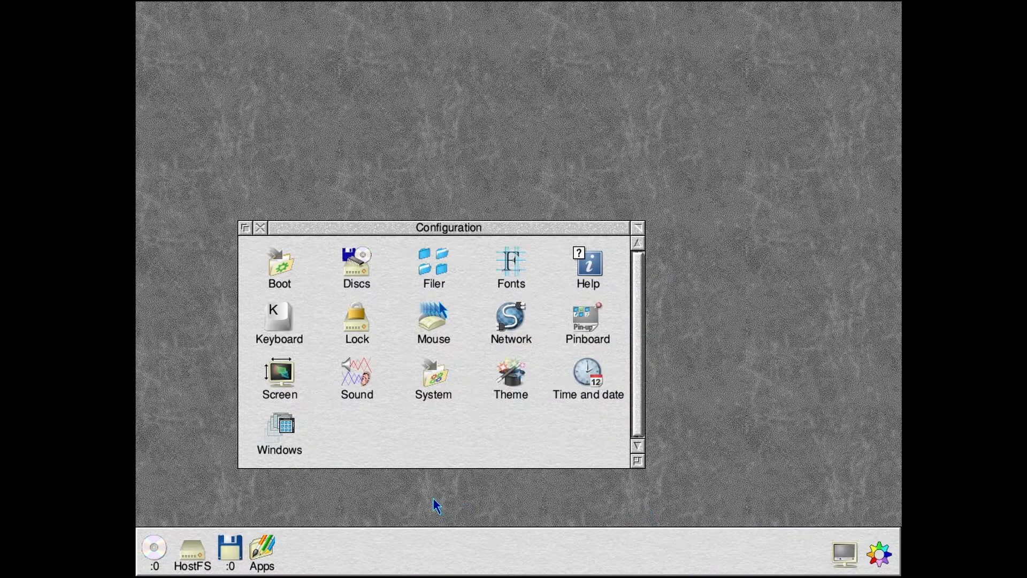
- Set the Pinboard background texture to the standard image with the cogwheel pattern
click(578, 328)
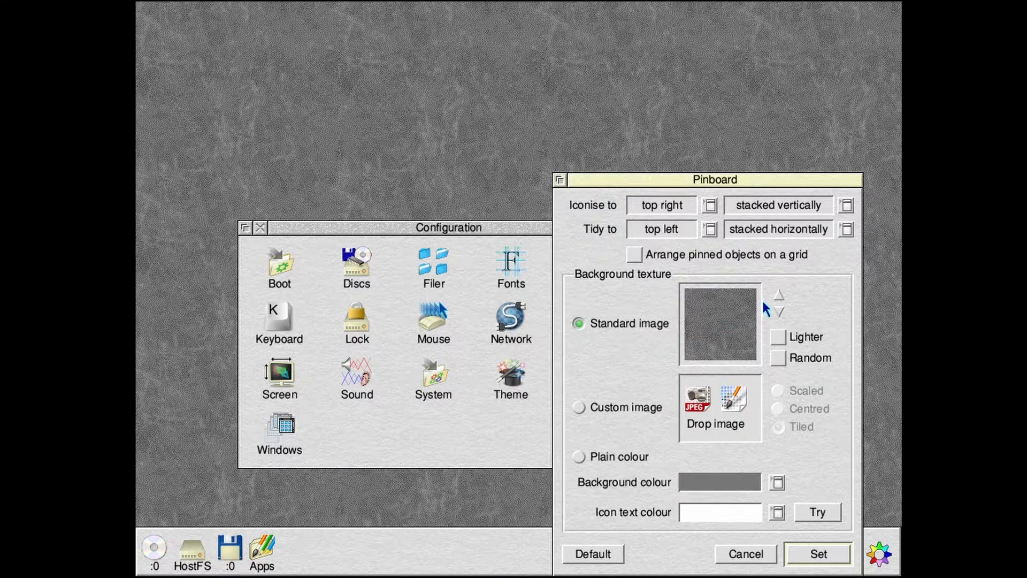
click(780, 293)
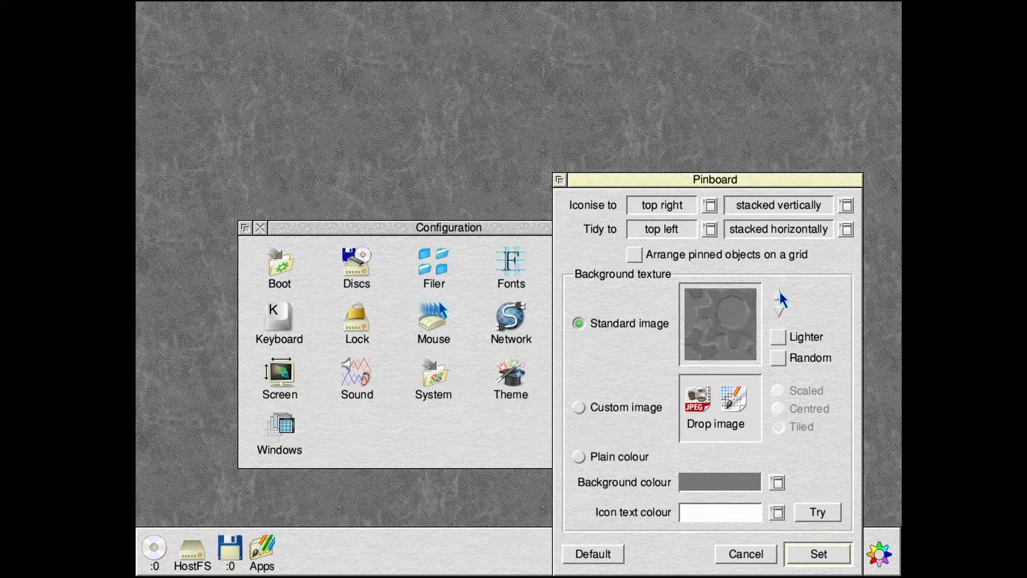
click(779, 312)
click(779, 311)
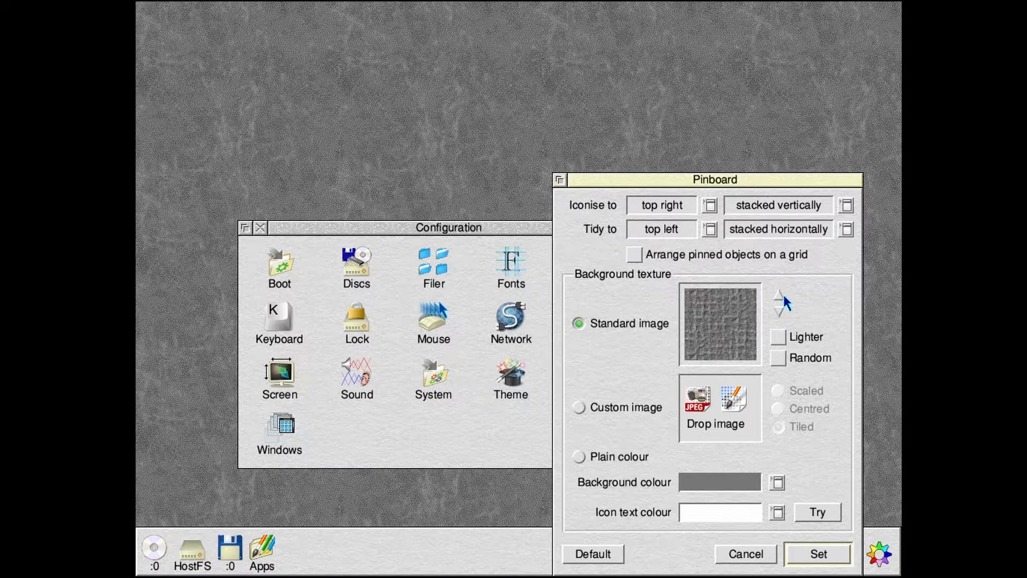
click(778, 293)
click(779, 293)
click(810, 553)
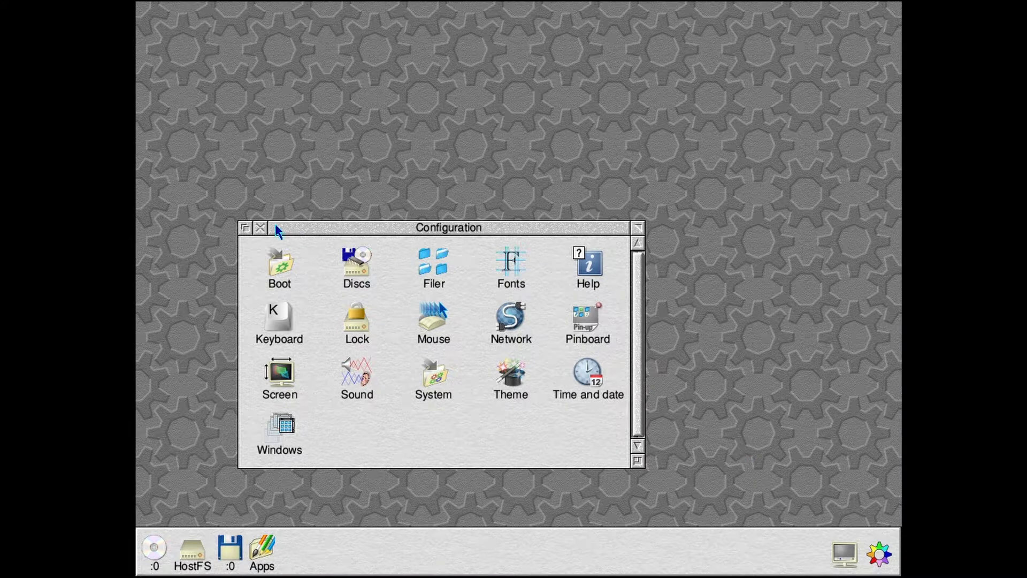
- Open the Public folder on HostFS and set the file type of DSCN0467/jpg to JPEG
click(196, 551)
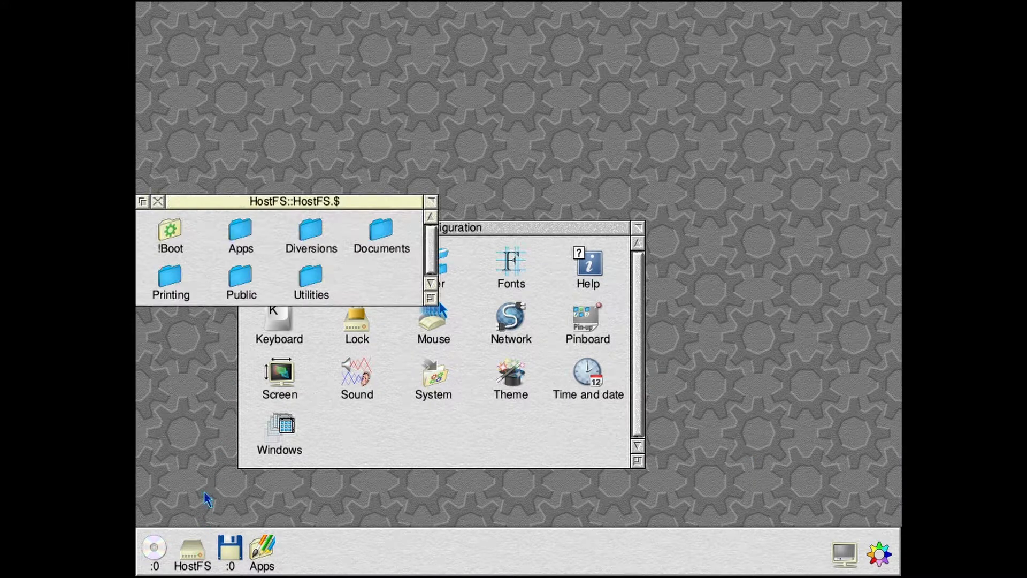
double_click(248, 283)
click(195, 250)
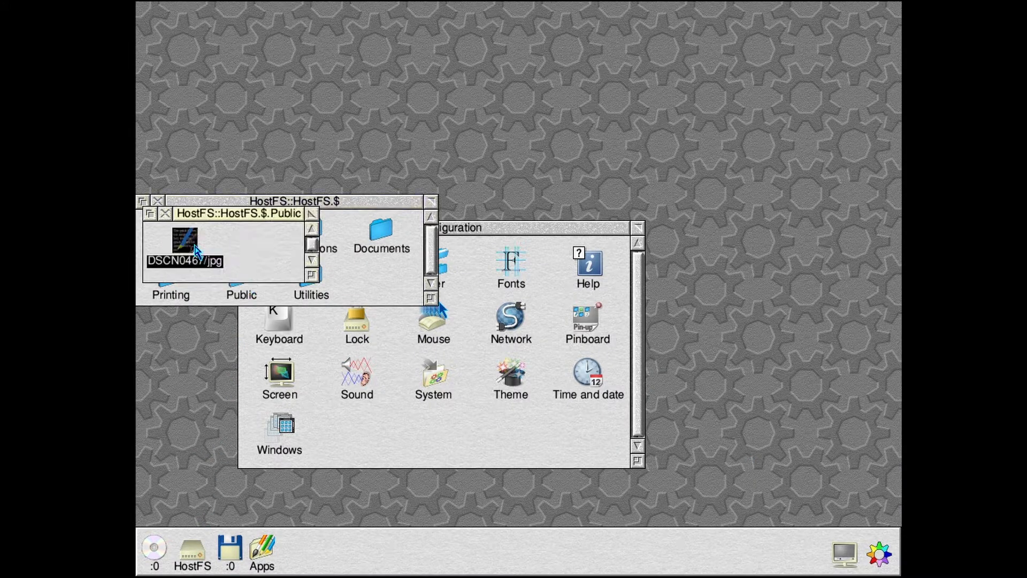
middle_click(196, 252)
mouse_move(293, 270)
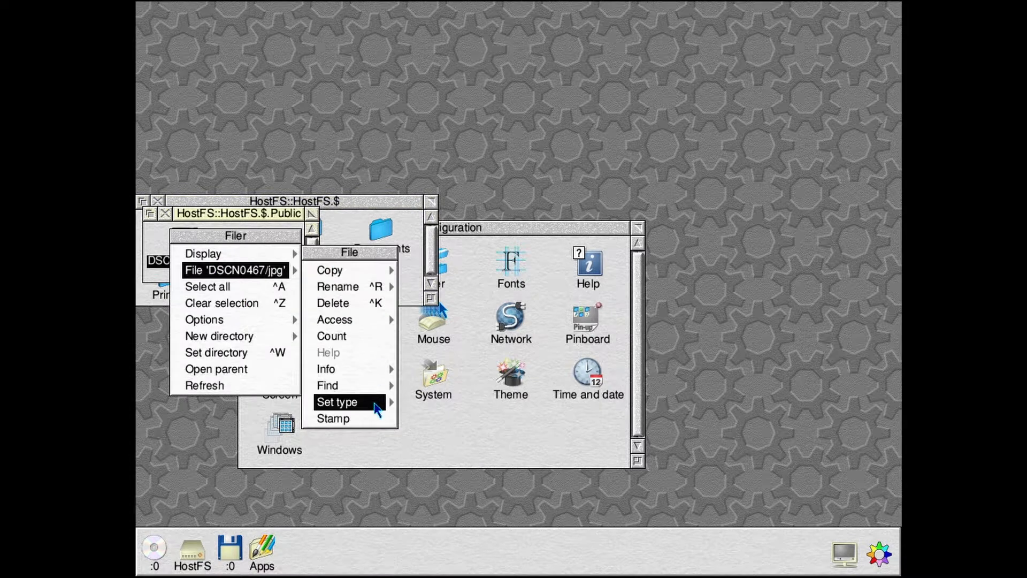
mouse_move(390, 402)
key(BackSpace)
key(BackSpace)
key(BackSpace)
key(BackSpace)
text(J)
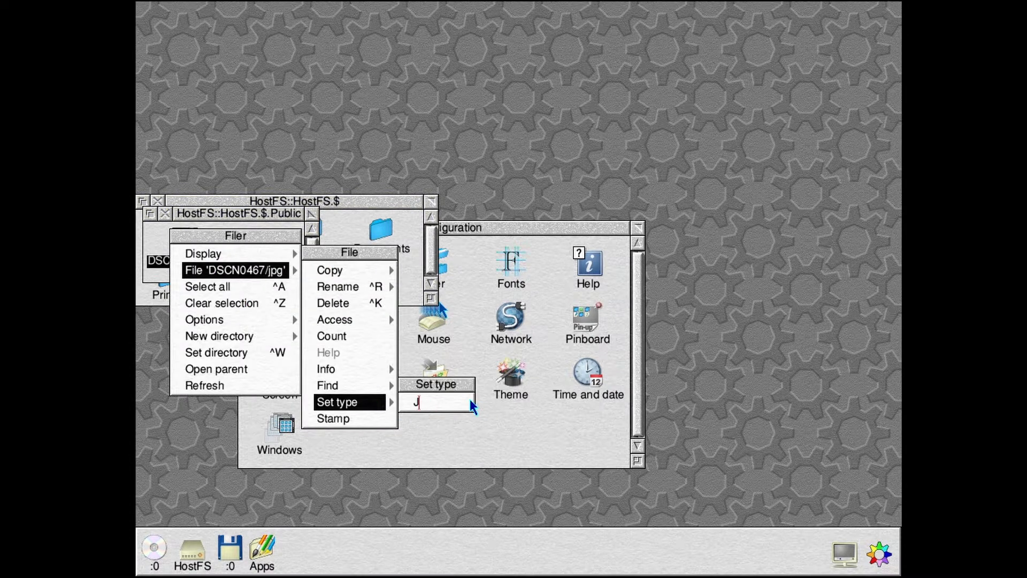
text(PEG)
key(Return)
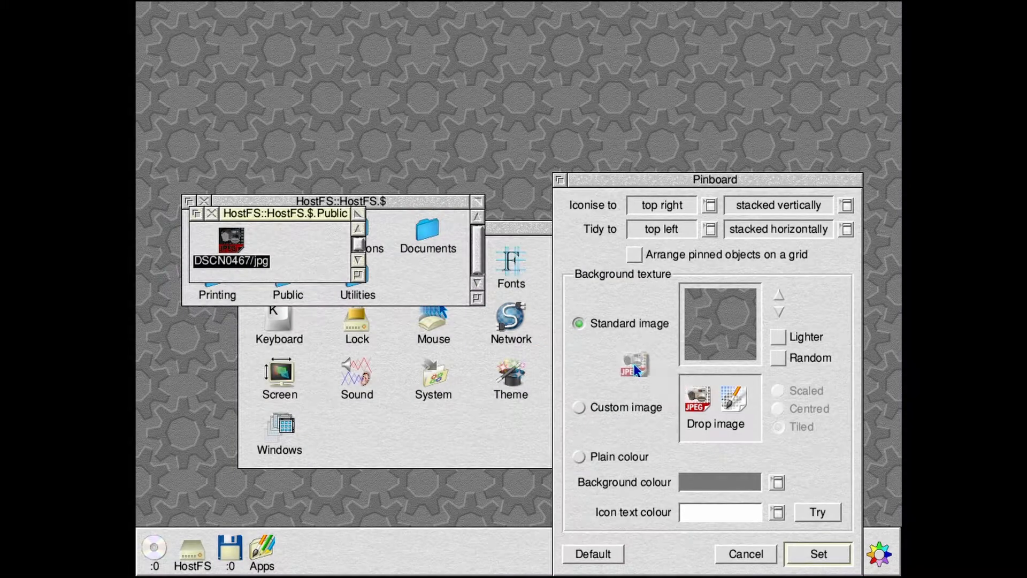
- Set DSCN0467/jpg as the custom Pinboard background image and close the Public and HostFS directory windows
drag(634, 364, 733, 419)
click(817, 552)
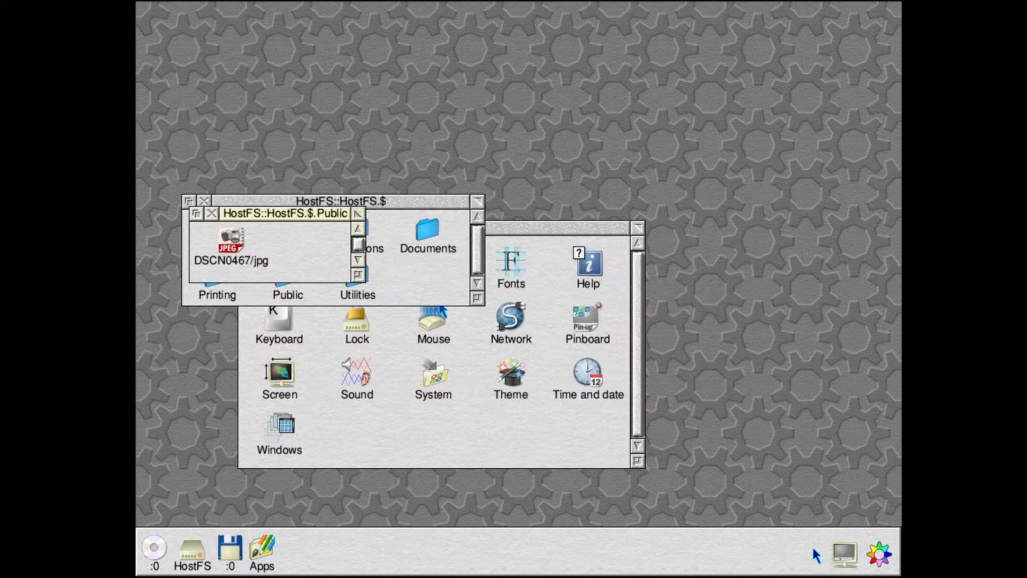
click(212, 213)
click(203, 201)
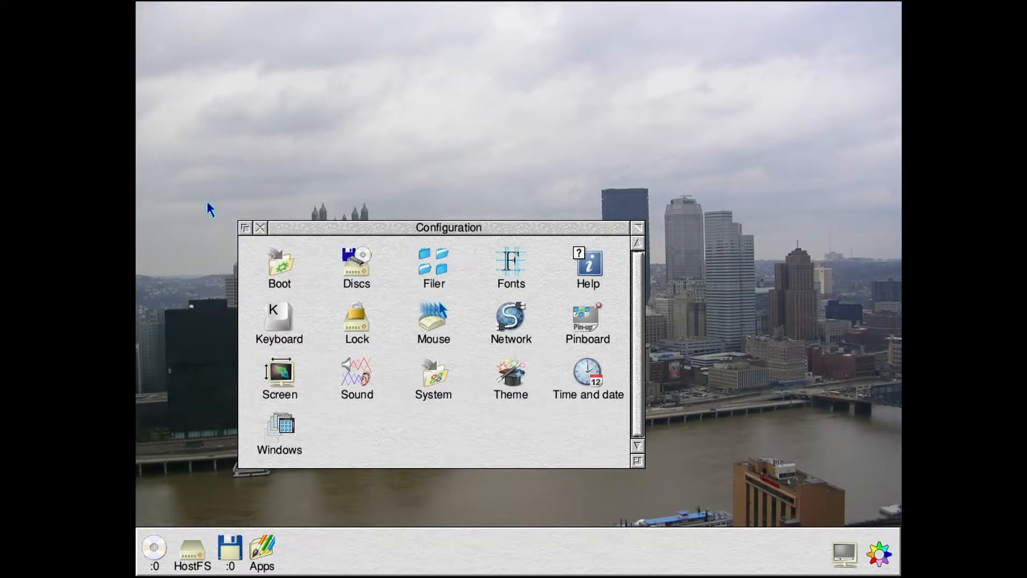
- Reopen Configuration and inspect the boot sequence's Add to Apps list alongside the contents of the Resources Apps folder
click(258, 226)
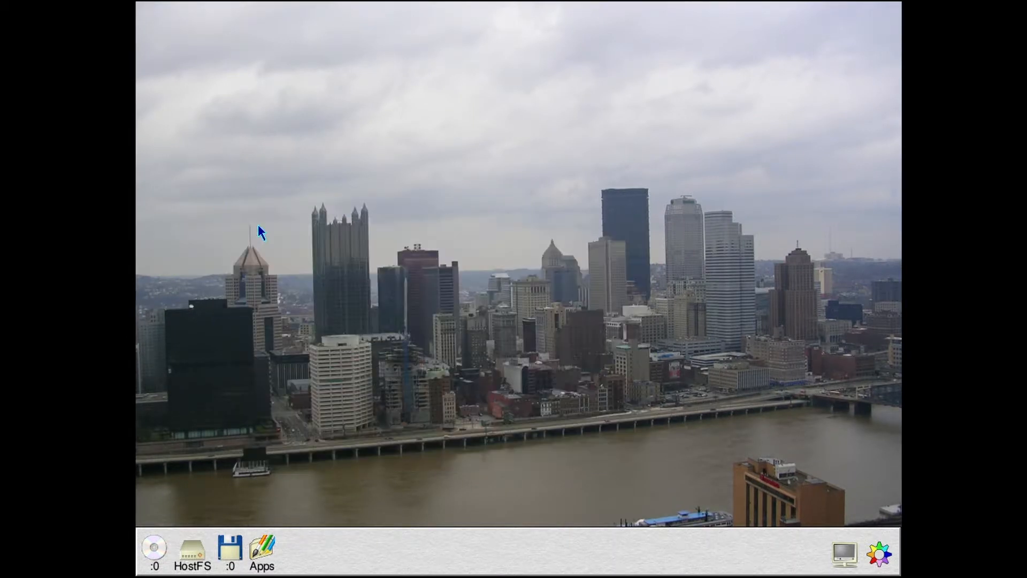
middle_click(878, 552)
click(851, 497)
click(370, 204)
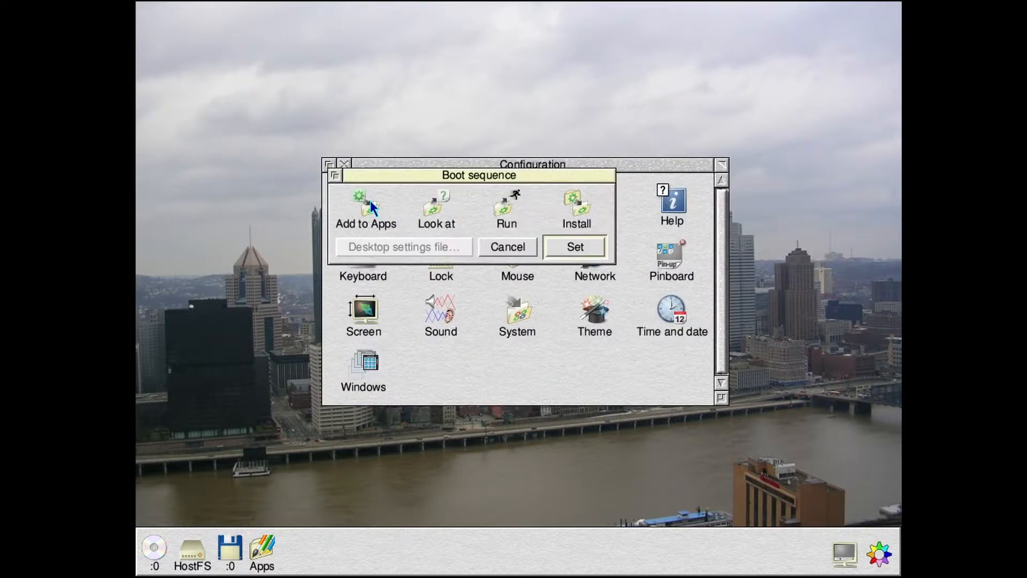
click(367, 206)
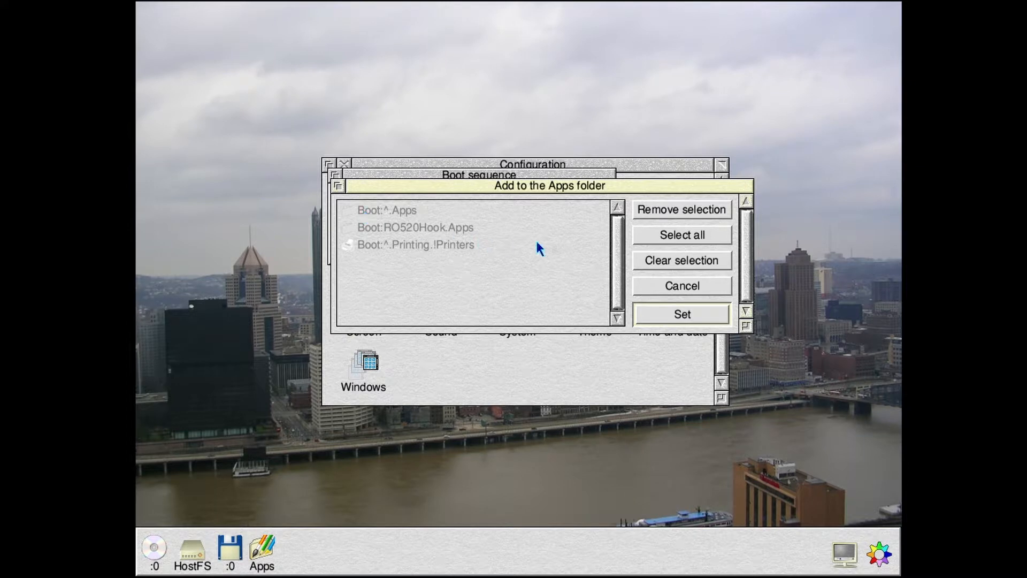
click(261, 543)
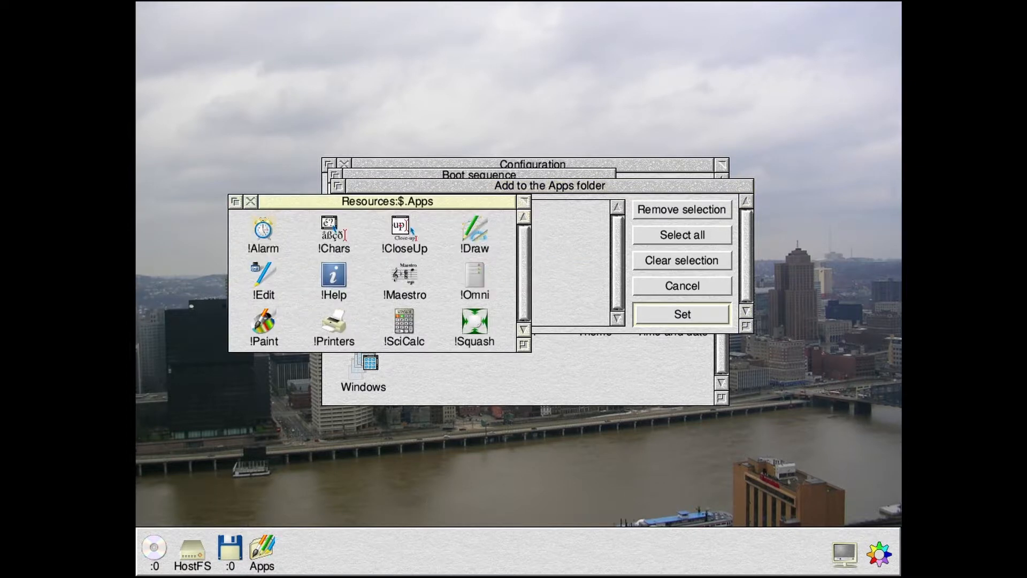
click(250, 202)
click(642, 286)
- Review the boot sequence's Look at and Run startup lists, and close the boot settings without applying changes
click(442, 199)
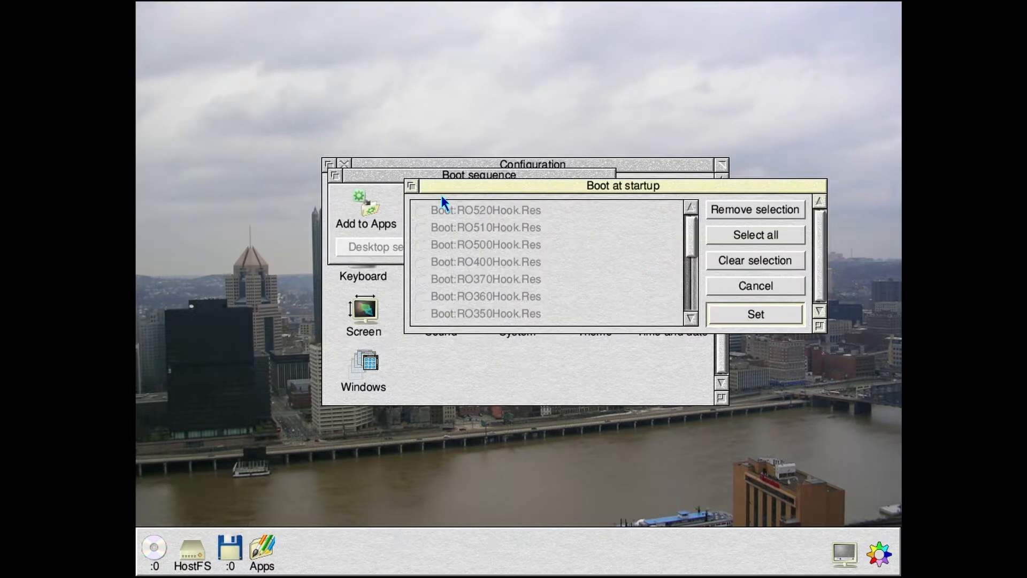
click(758, 288)
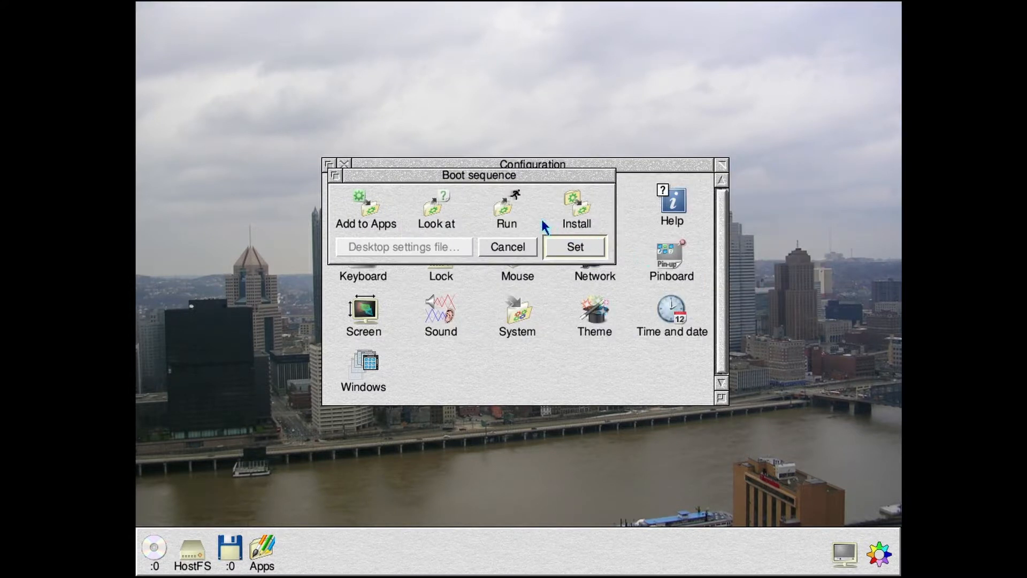
click(505, 208)
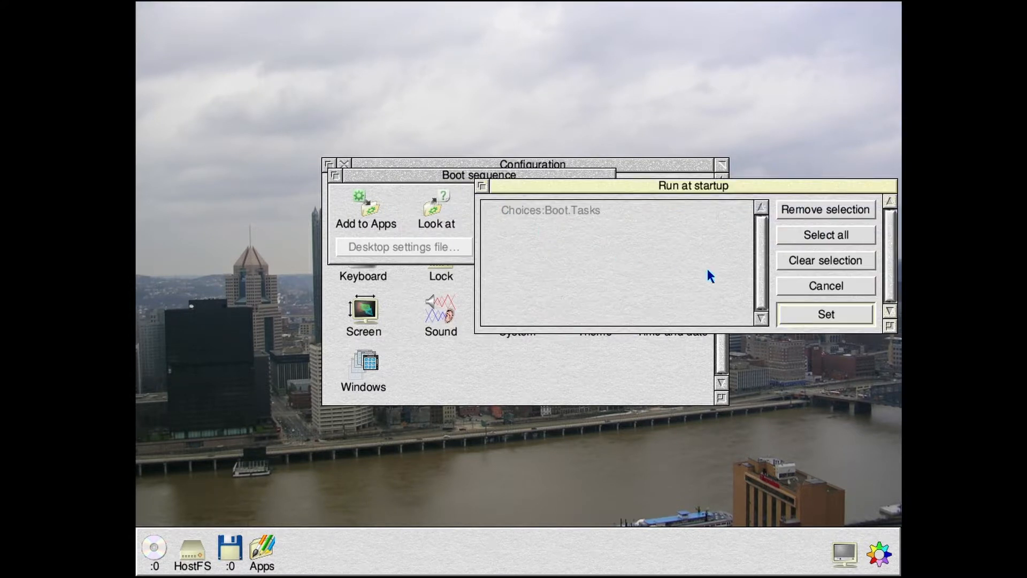
click(798, 278)
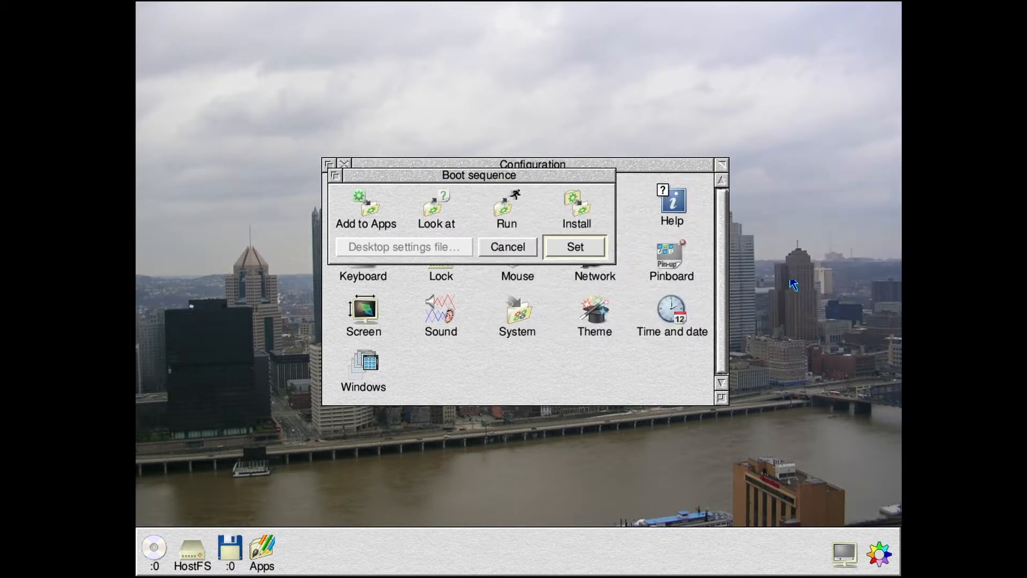
click(522, 241)
- View the contents of the Utilities folder on HostFS and close both directory windows
click(195, 532)
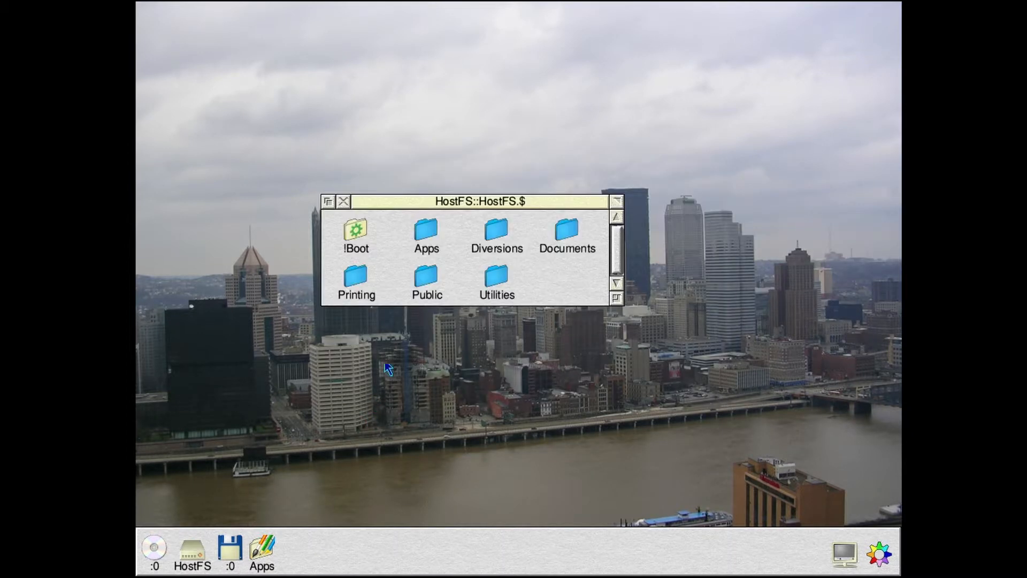
double_click(491, 280)
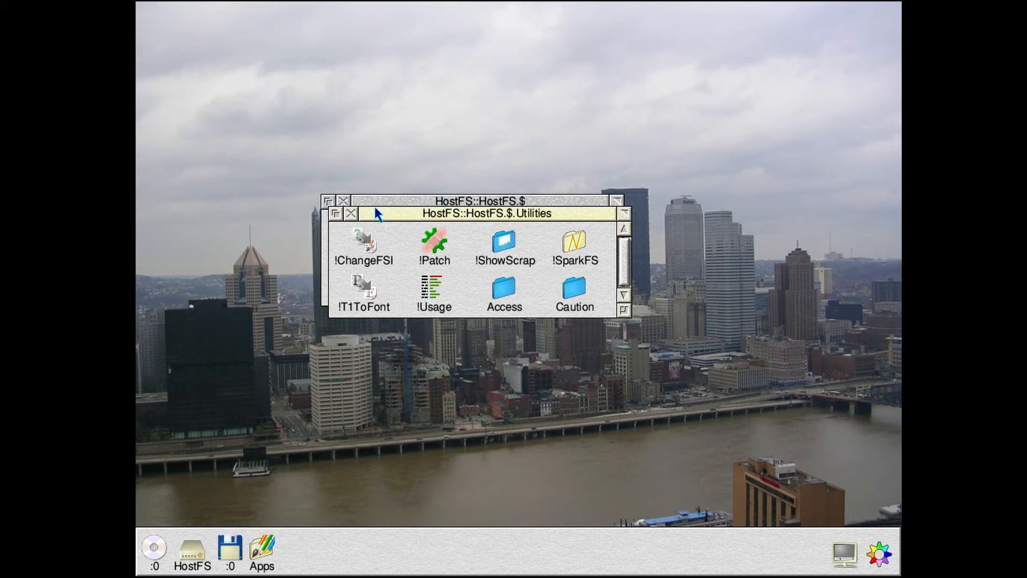
click(353, 213)
click(346, 201)
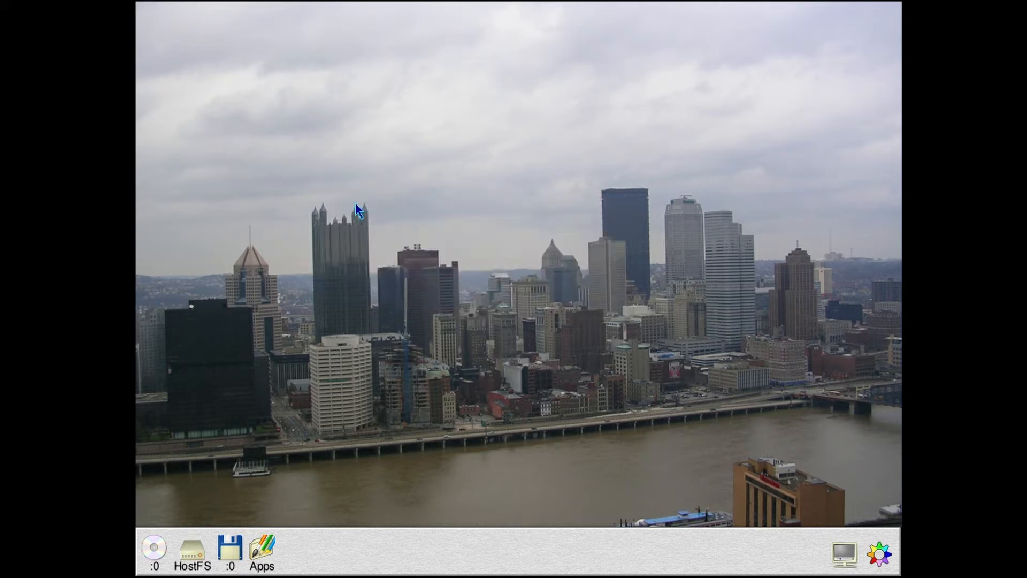